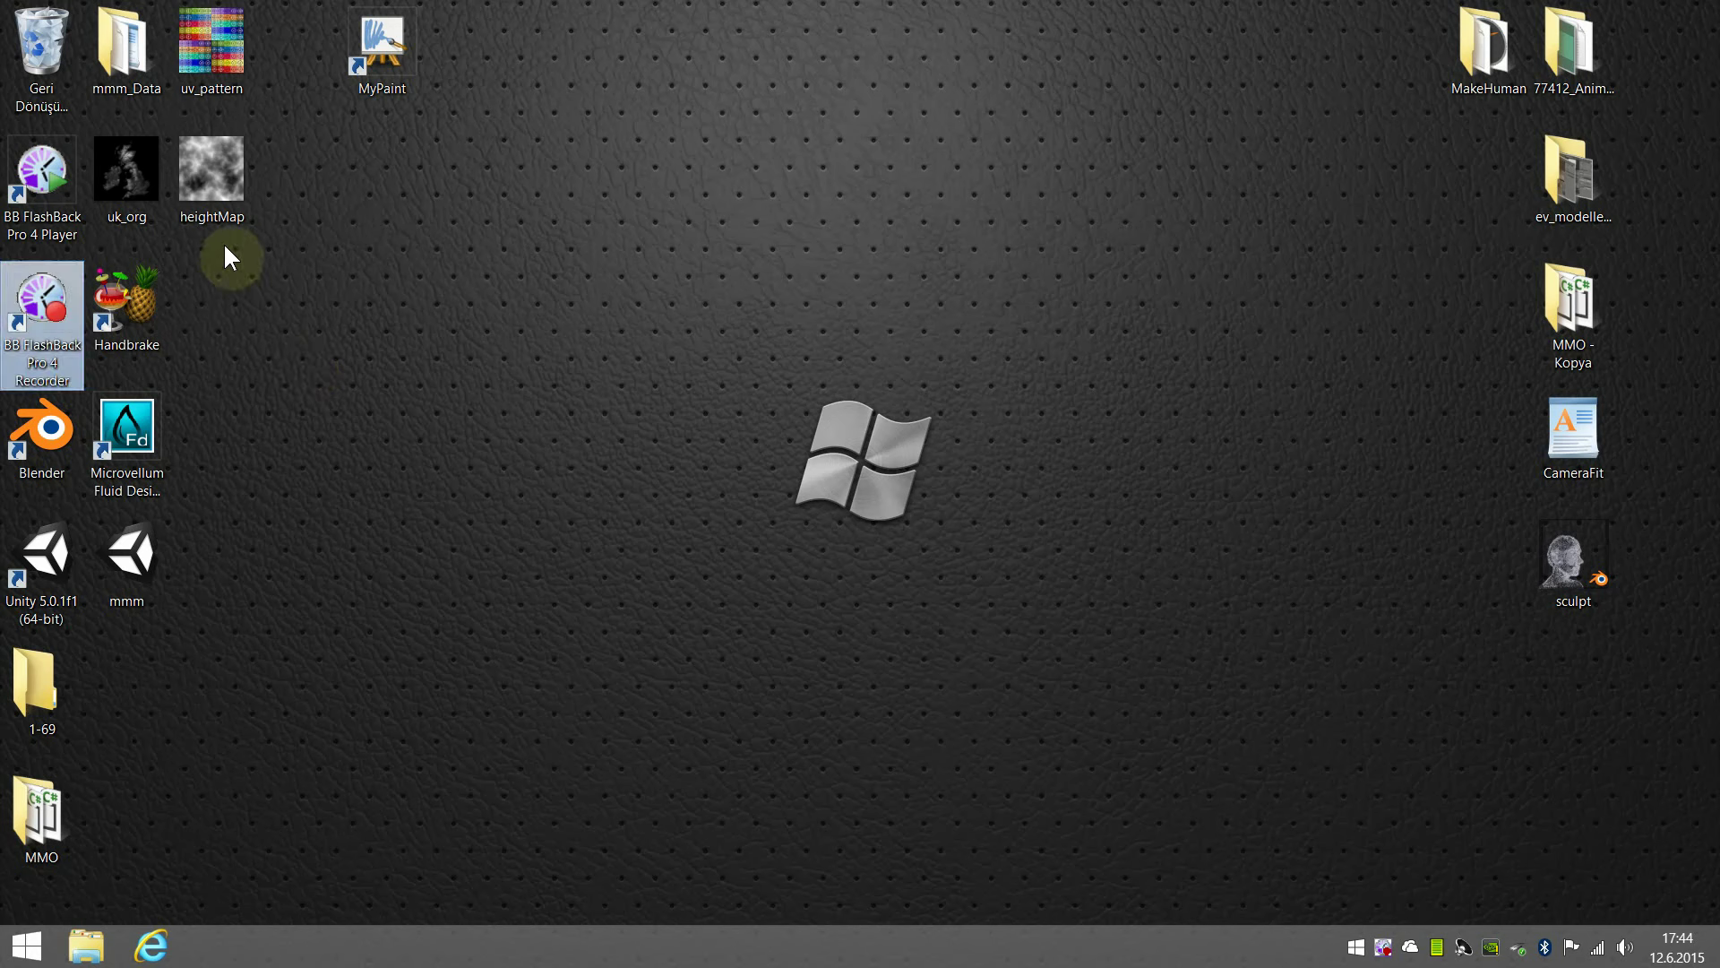
Open uk_org in GIMP, inspect its RGB channels and layer, then close GIMP.
{"action": "double_click", "coordinate": [140, 179]}
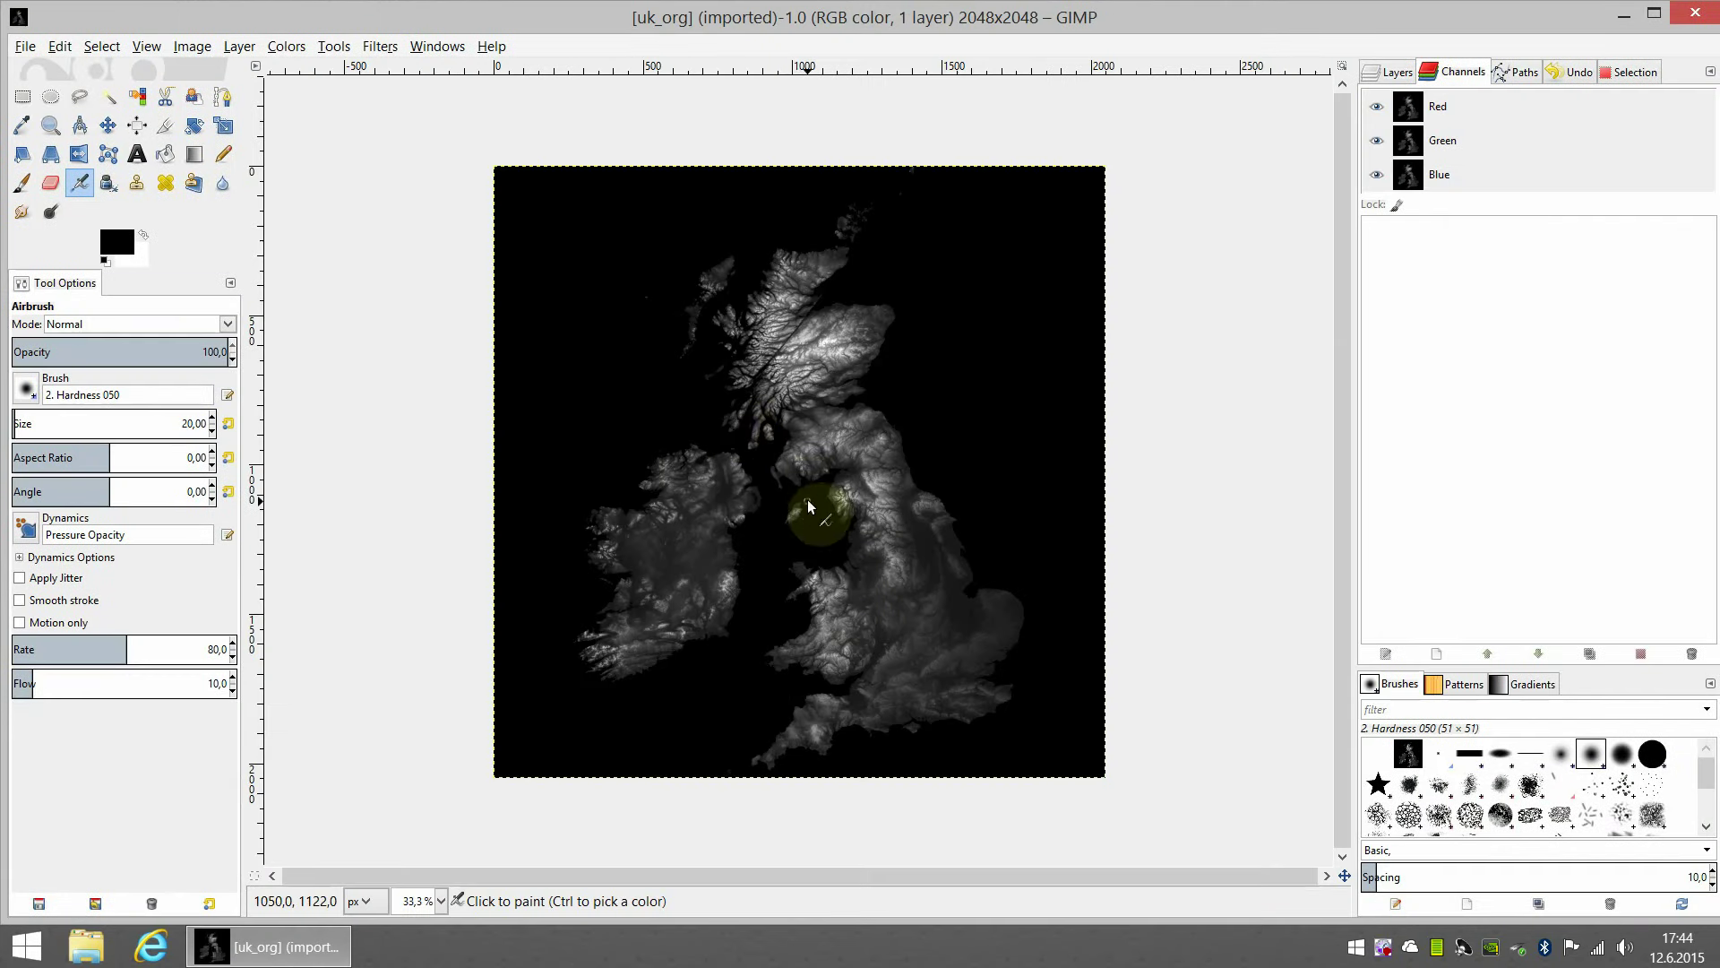
{"action": "left_click", "coordinate": [1454, 107], "text": "ctrl"}
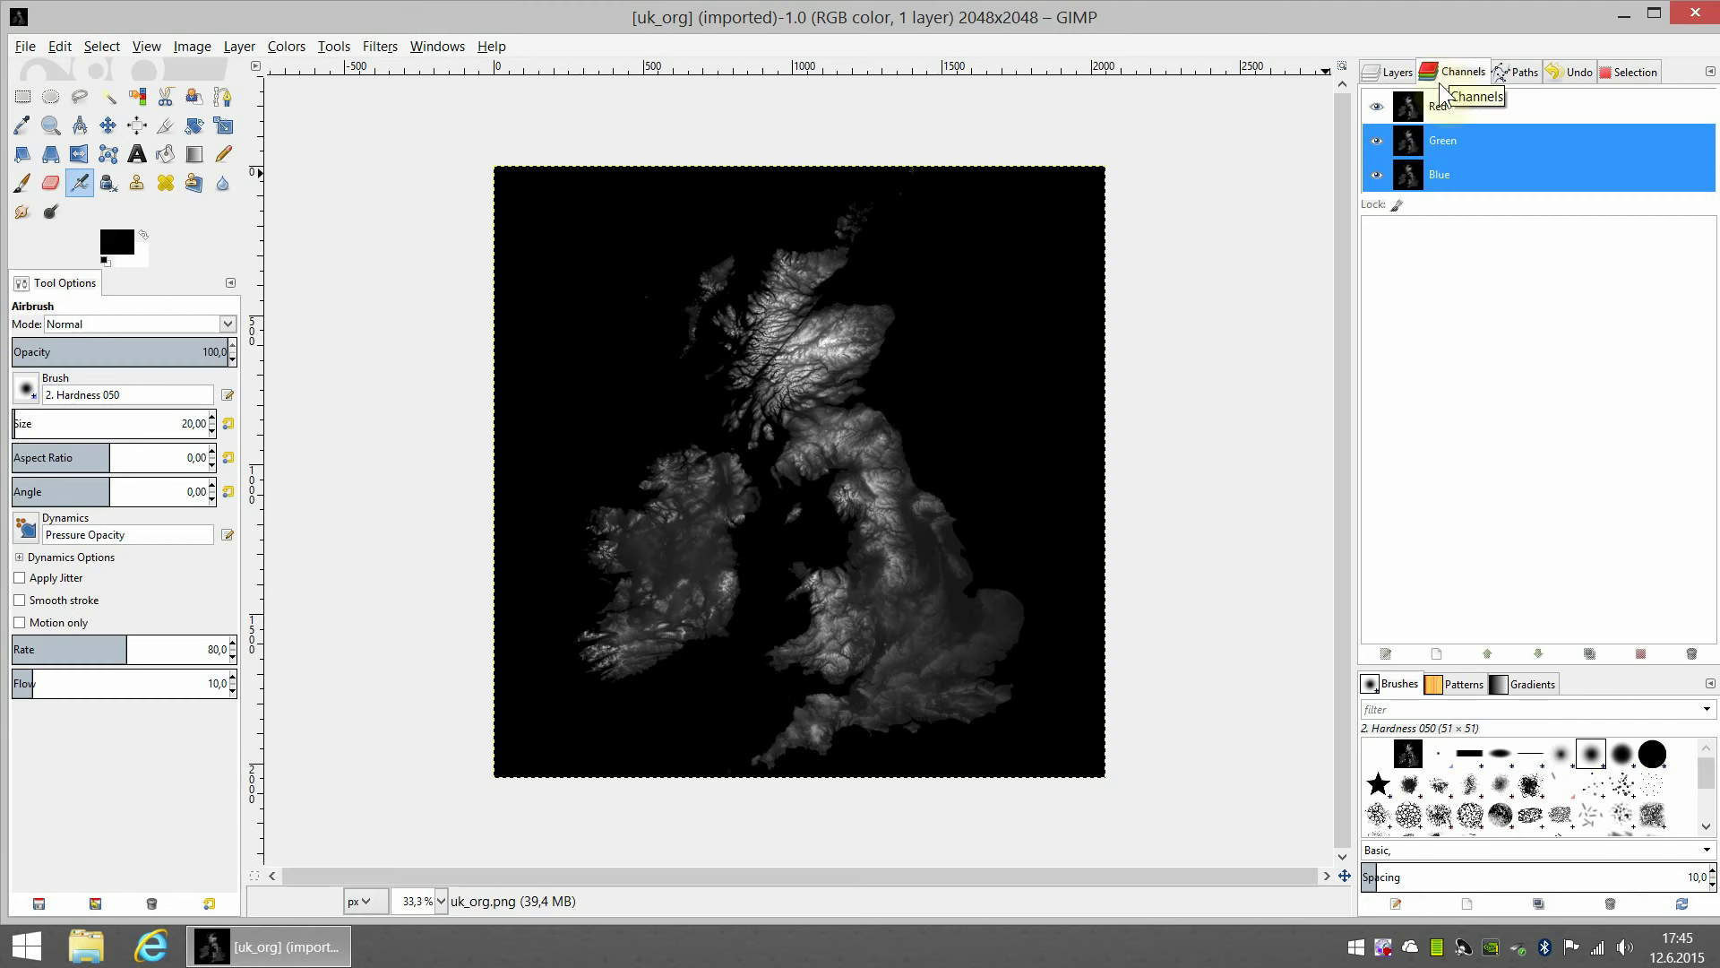
{"action": "left_click", "coordinate": [1395, 74]}
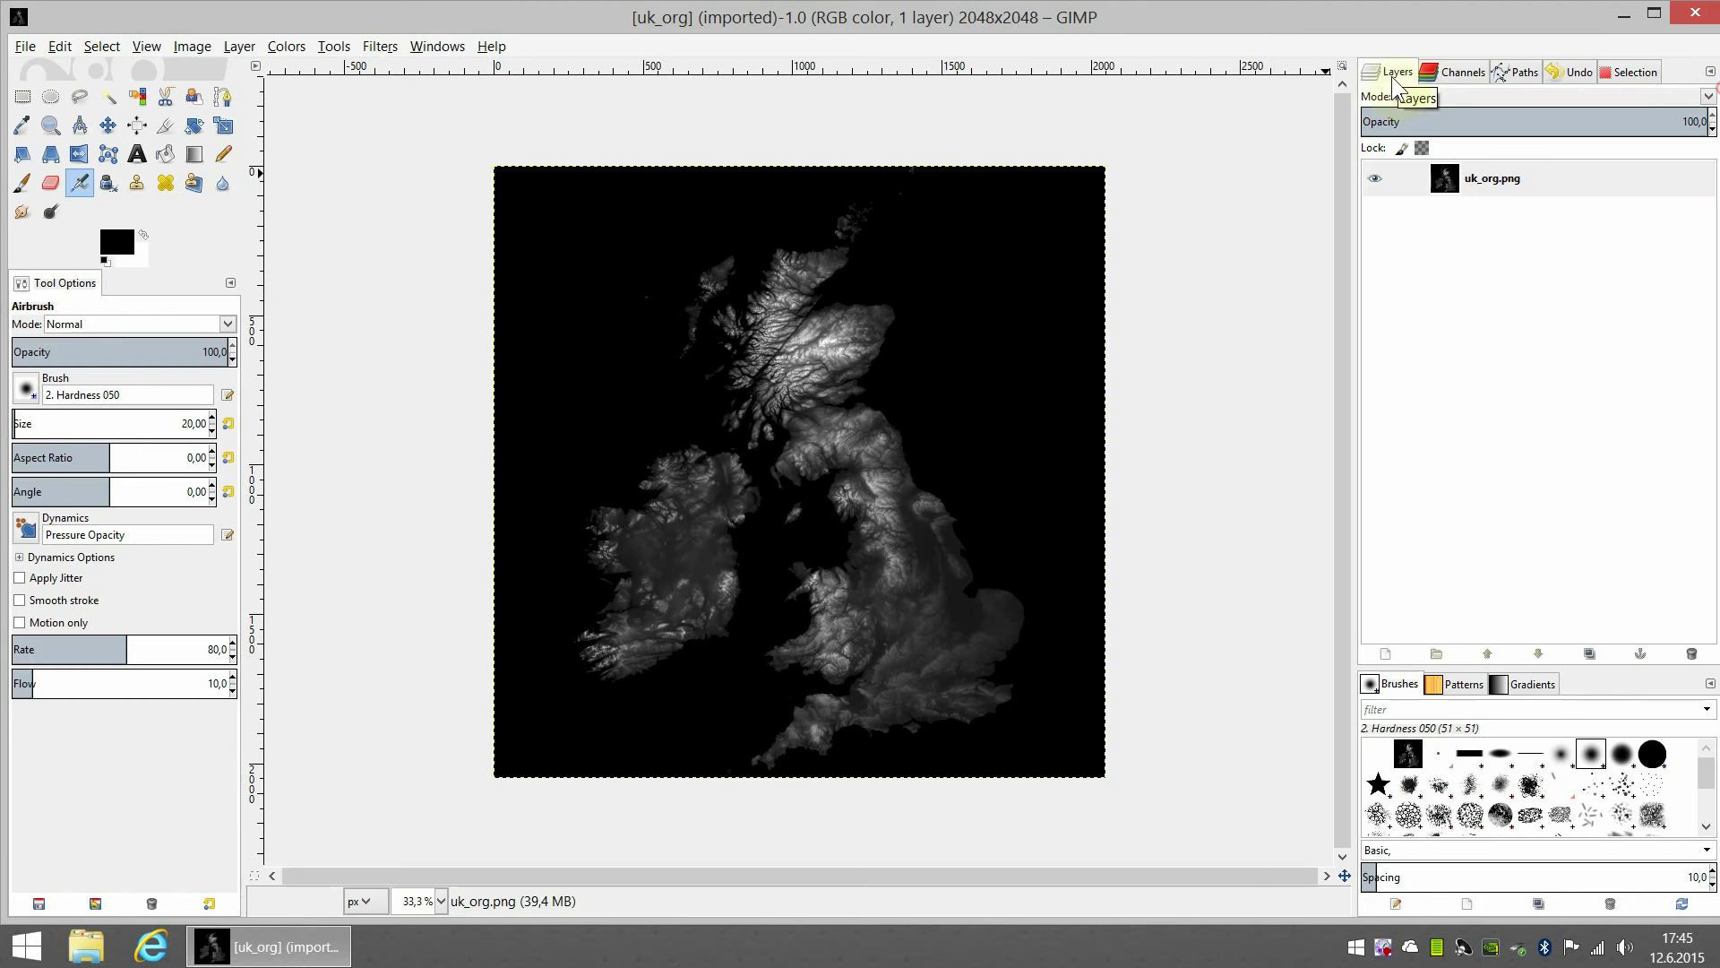
{"action": "left_click", "coordinate": [1454, 75]}
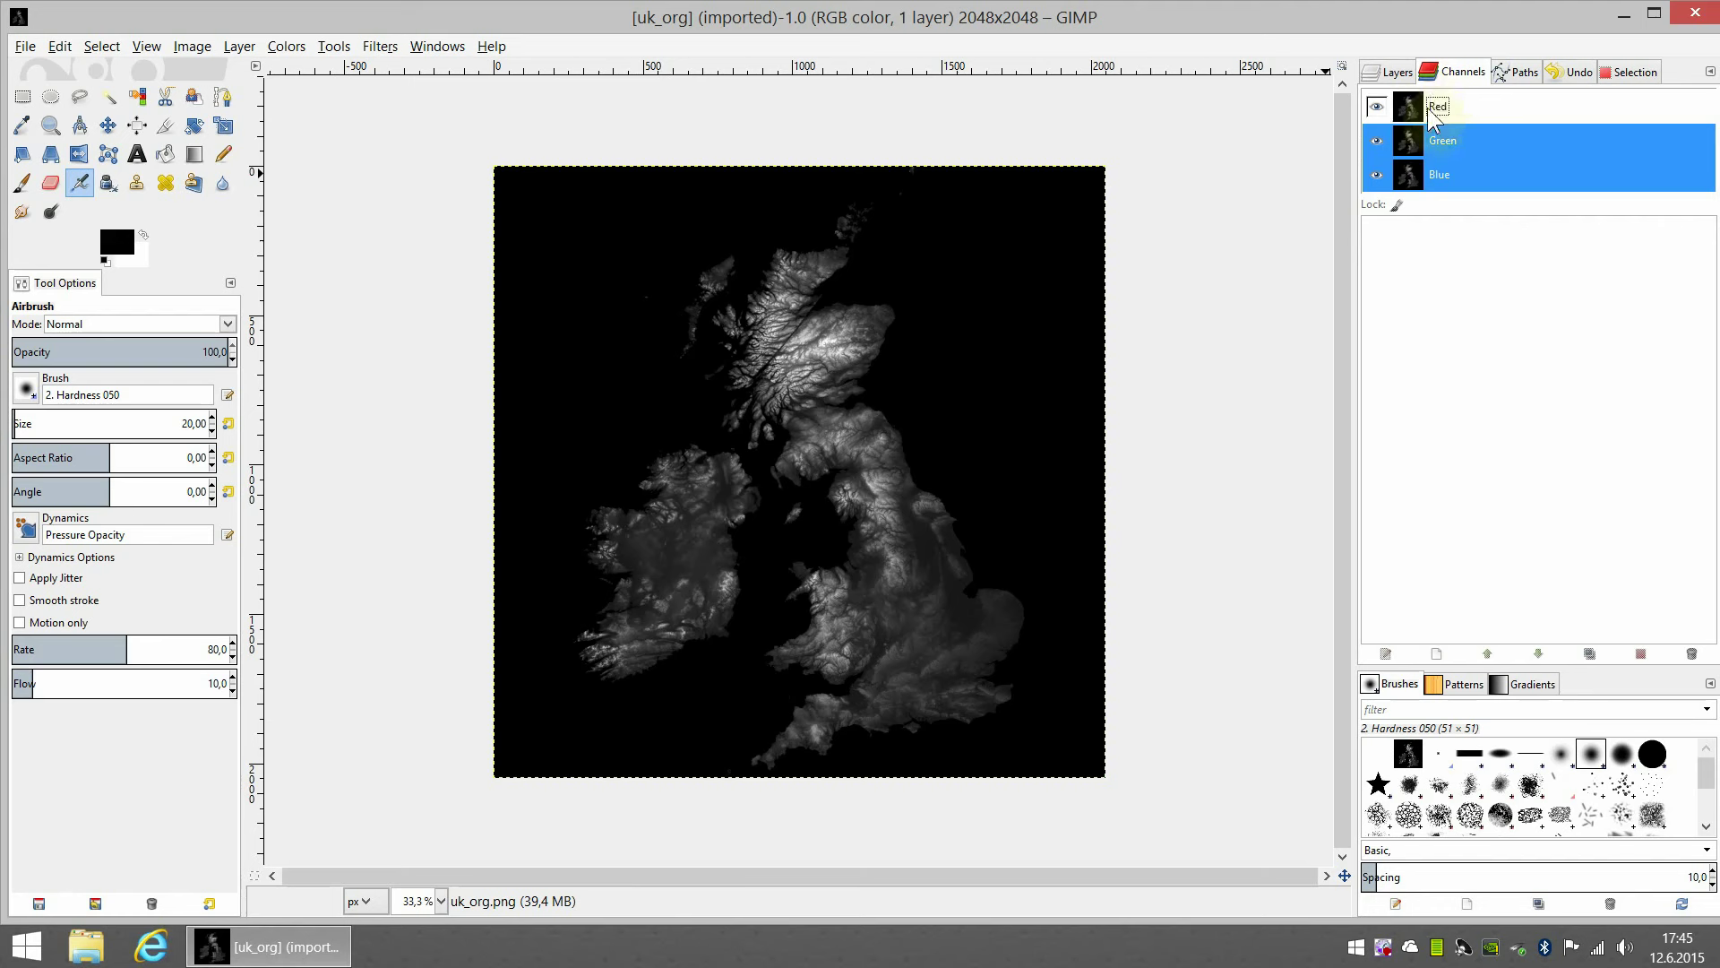
{"action": "left_click", "coordinate": [1453, 110]}
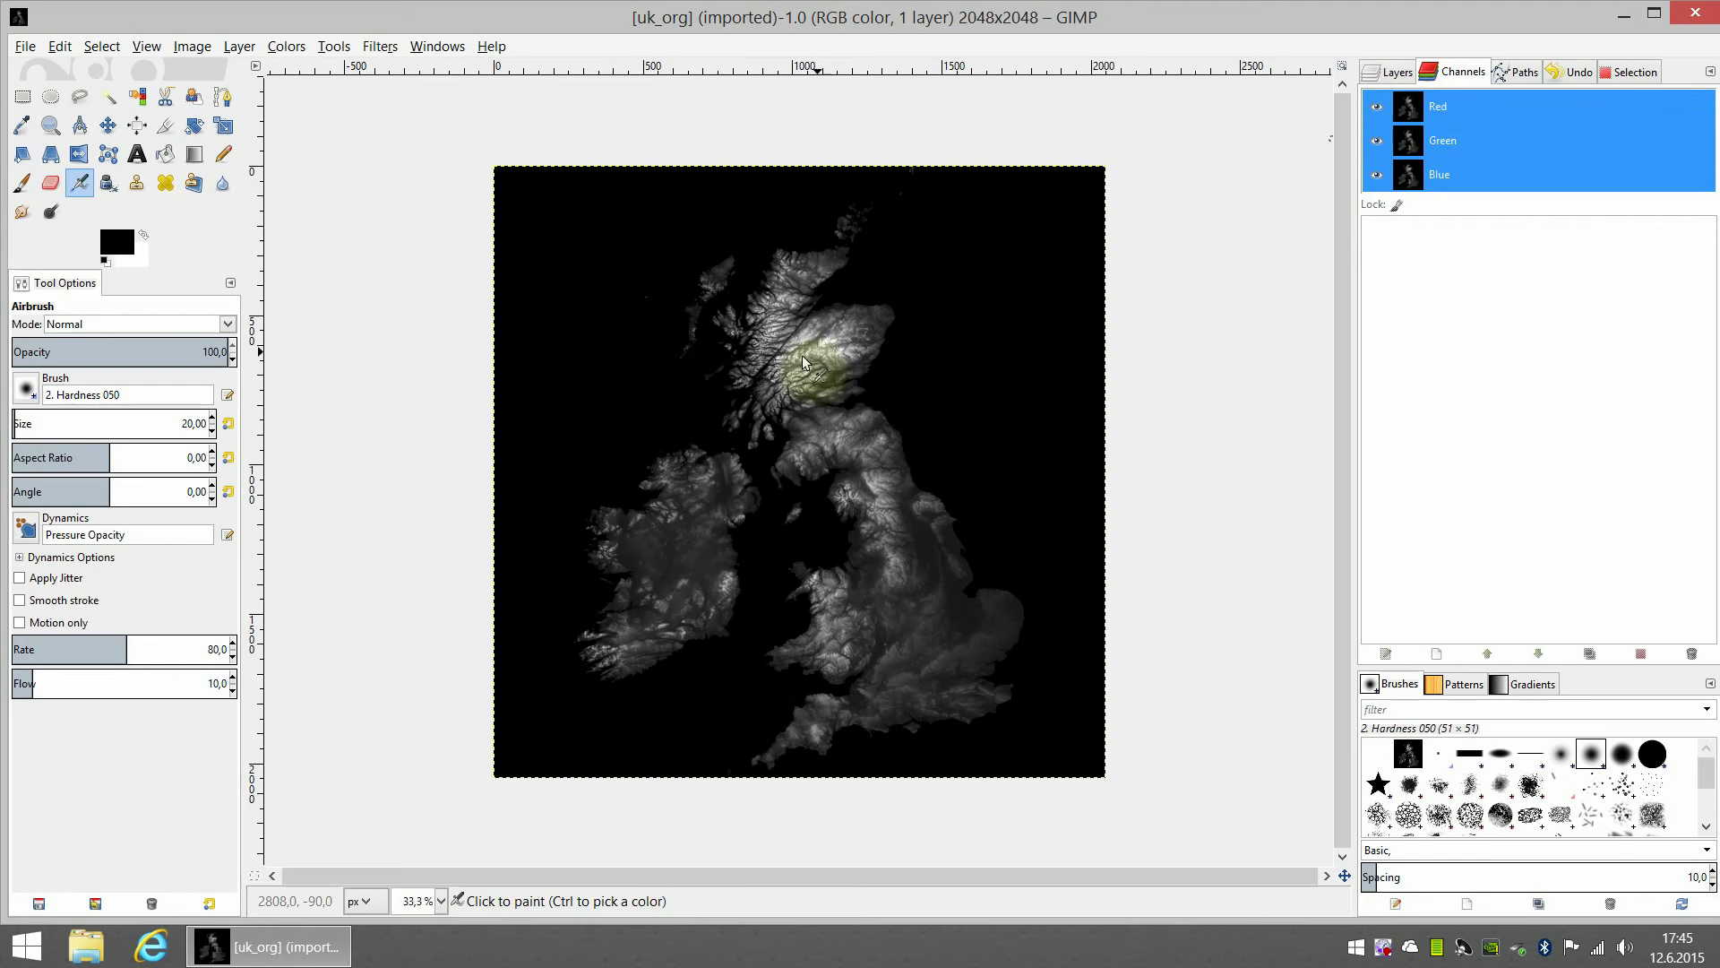
{"action": "left_click", "coordinate": [1391, 73]}
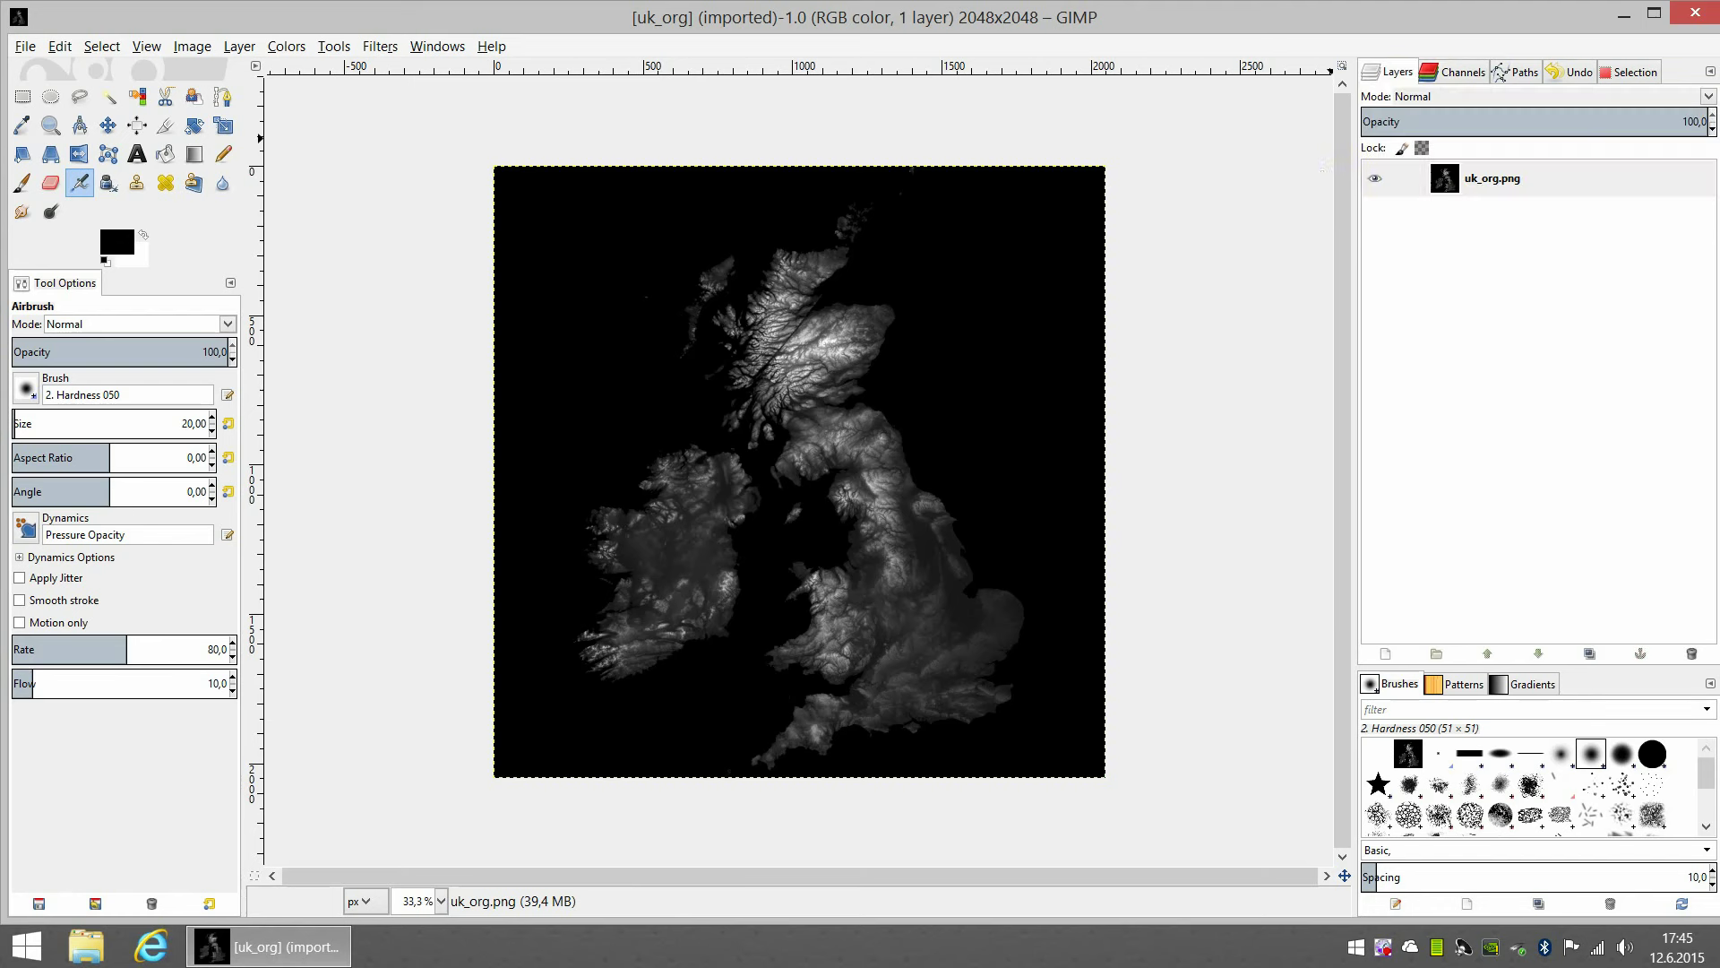
{"action": "left_click", "coordinate": [1698, 15]}
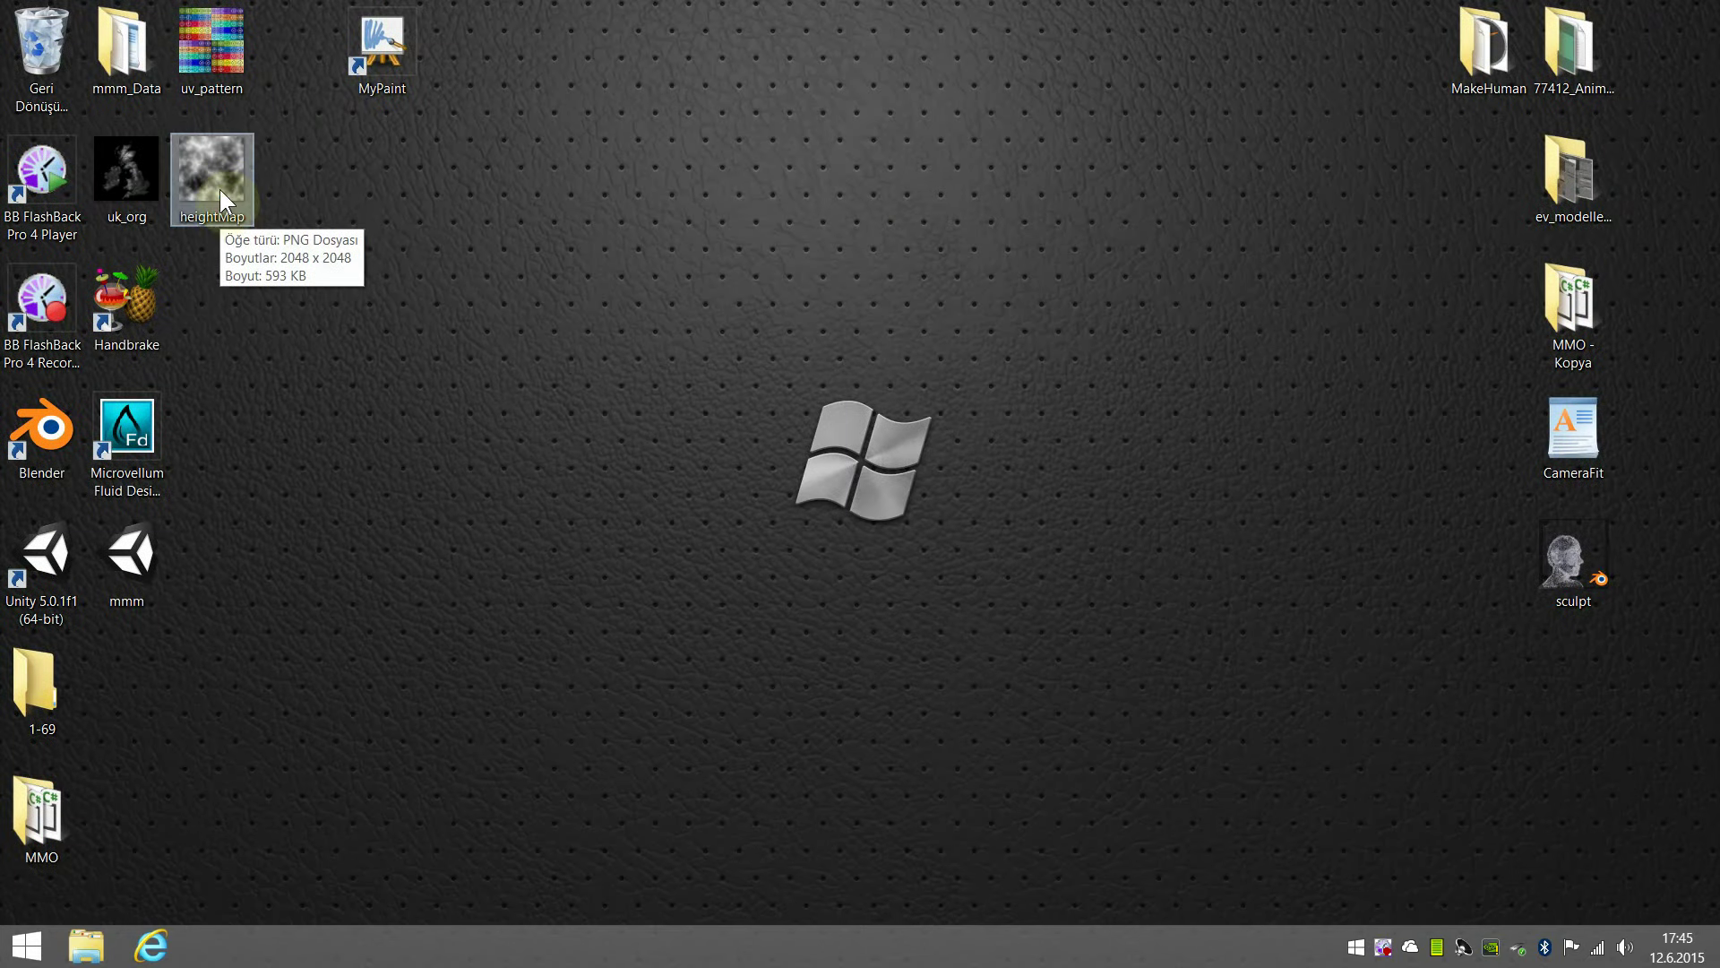
View heightMap's file properties, then check its Gray channel and colour mode in GIMP.
{"action": "right_click", "coordinate": [218, 190]}
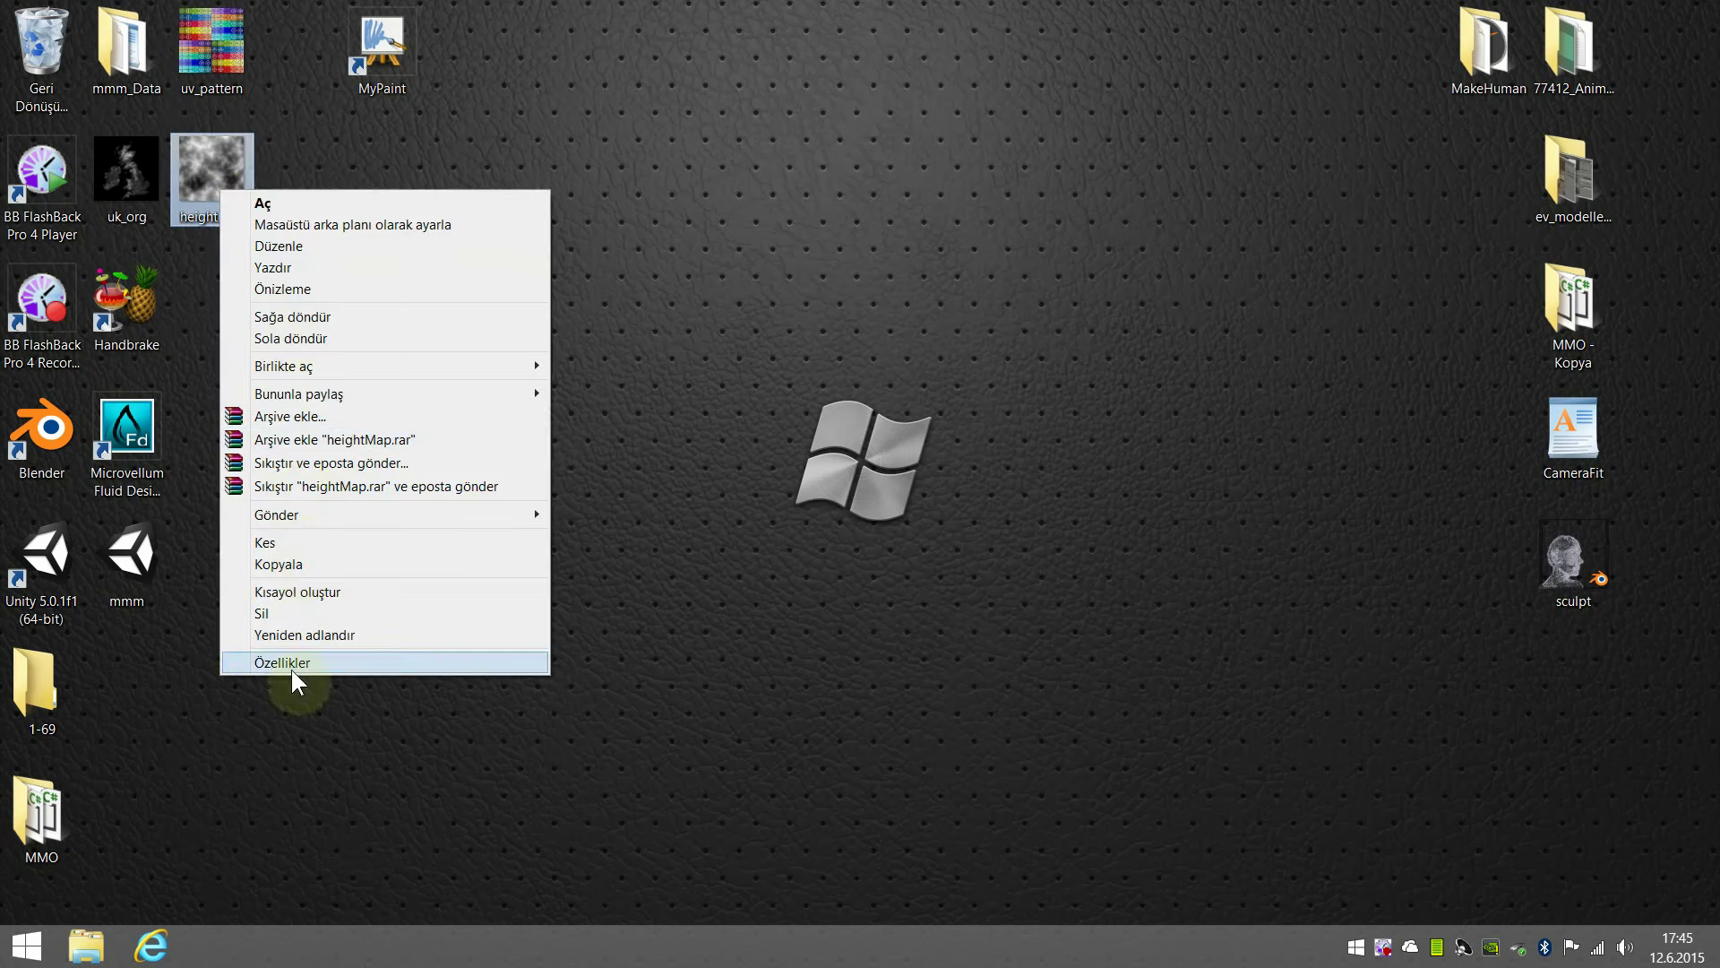
{"action": "left_click", "coordinate": [300, 664]}
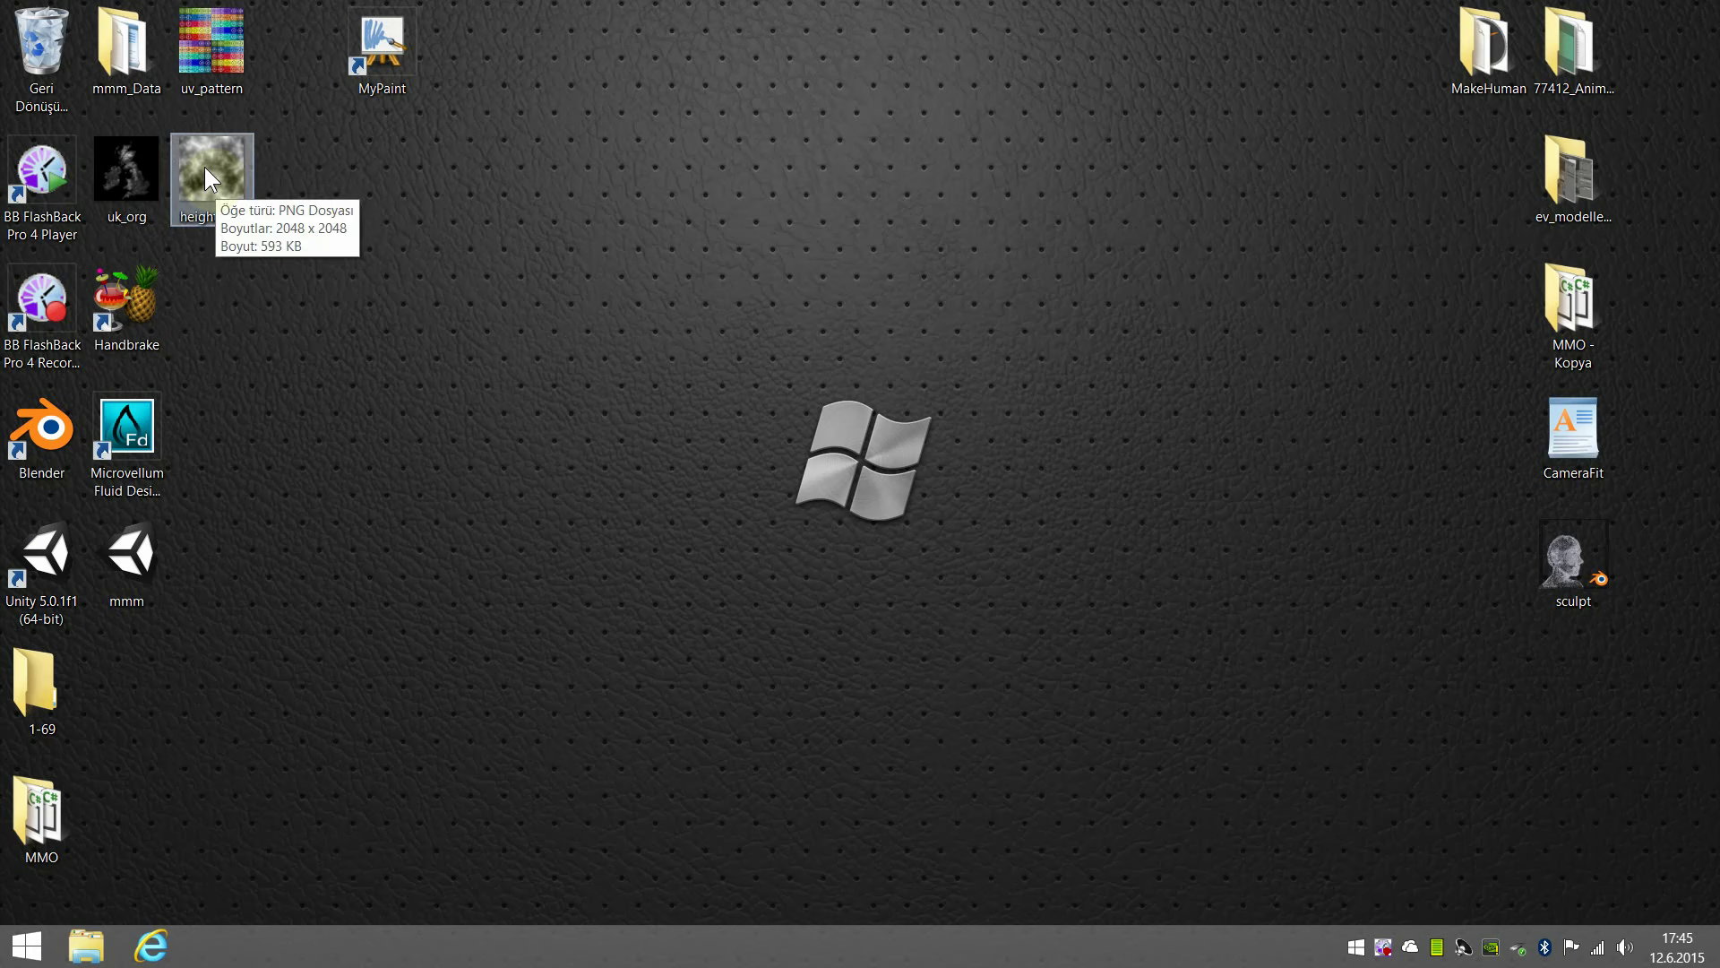
{"action": "double_click", "coordinate": [207, 167]}
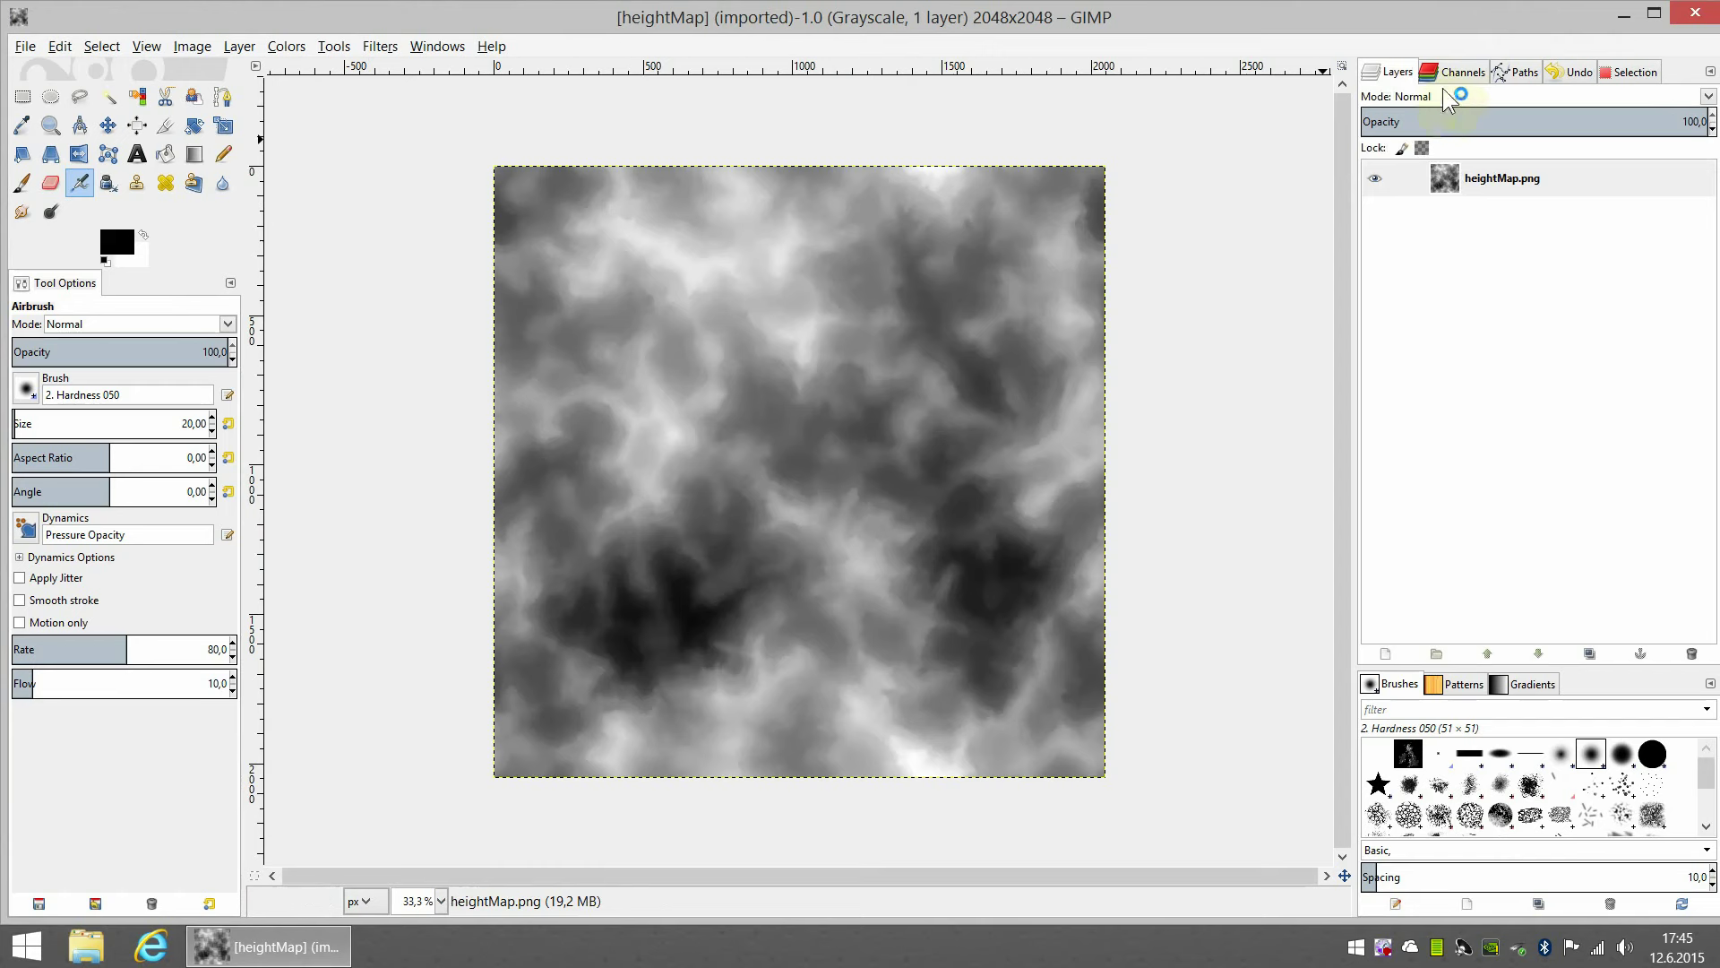
{"action": "left_click", "coordinate": [1453, 72]}
{"action": "left_click", "coordinate": [1450, 109]}
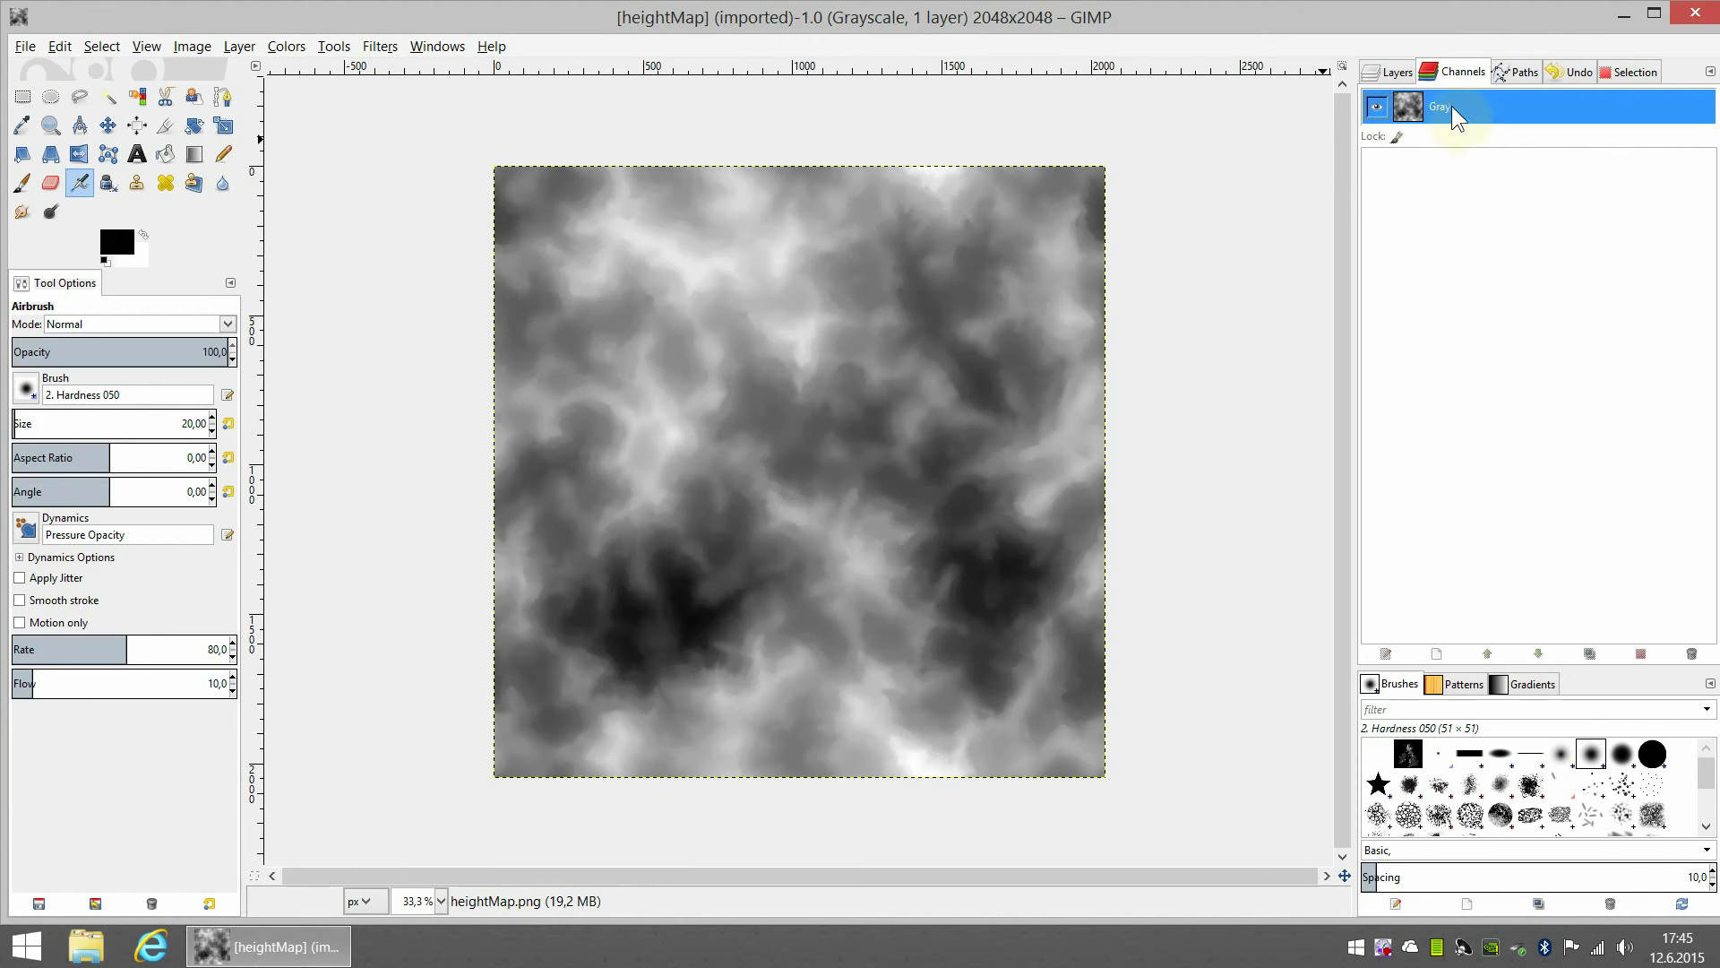
{"action": "left_click", "coordinate": [191, 51]}
{"action": "mouse_move", "coordinate": [212, 94]}
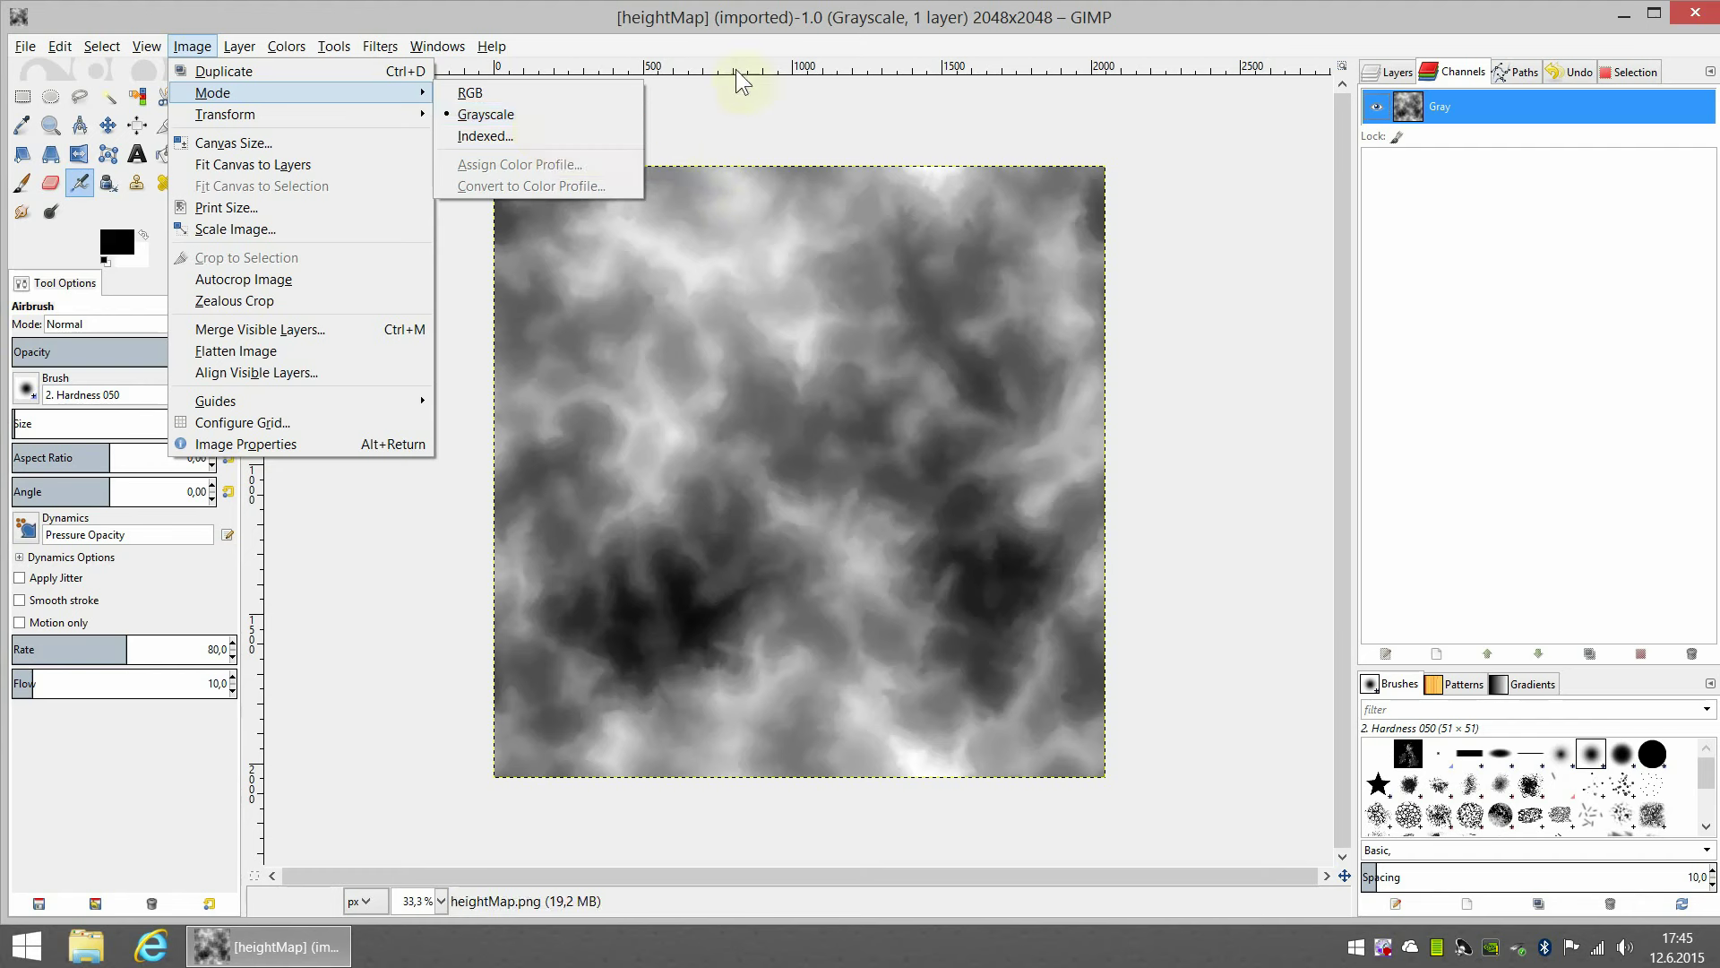
{"action": "left_click", "coordinate": [751, 16]}
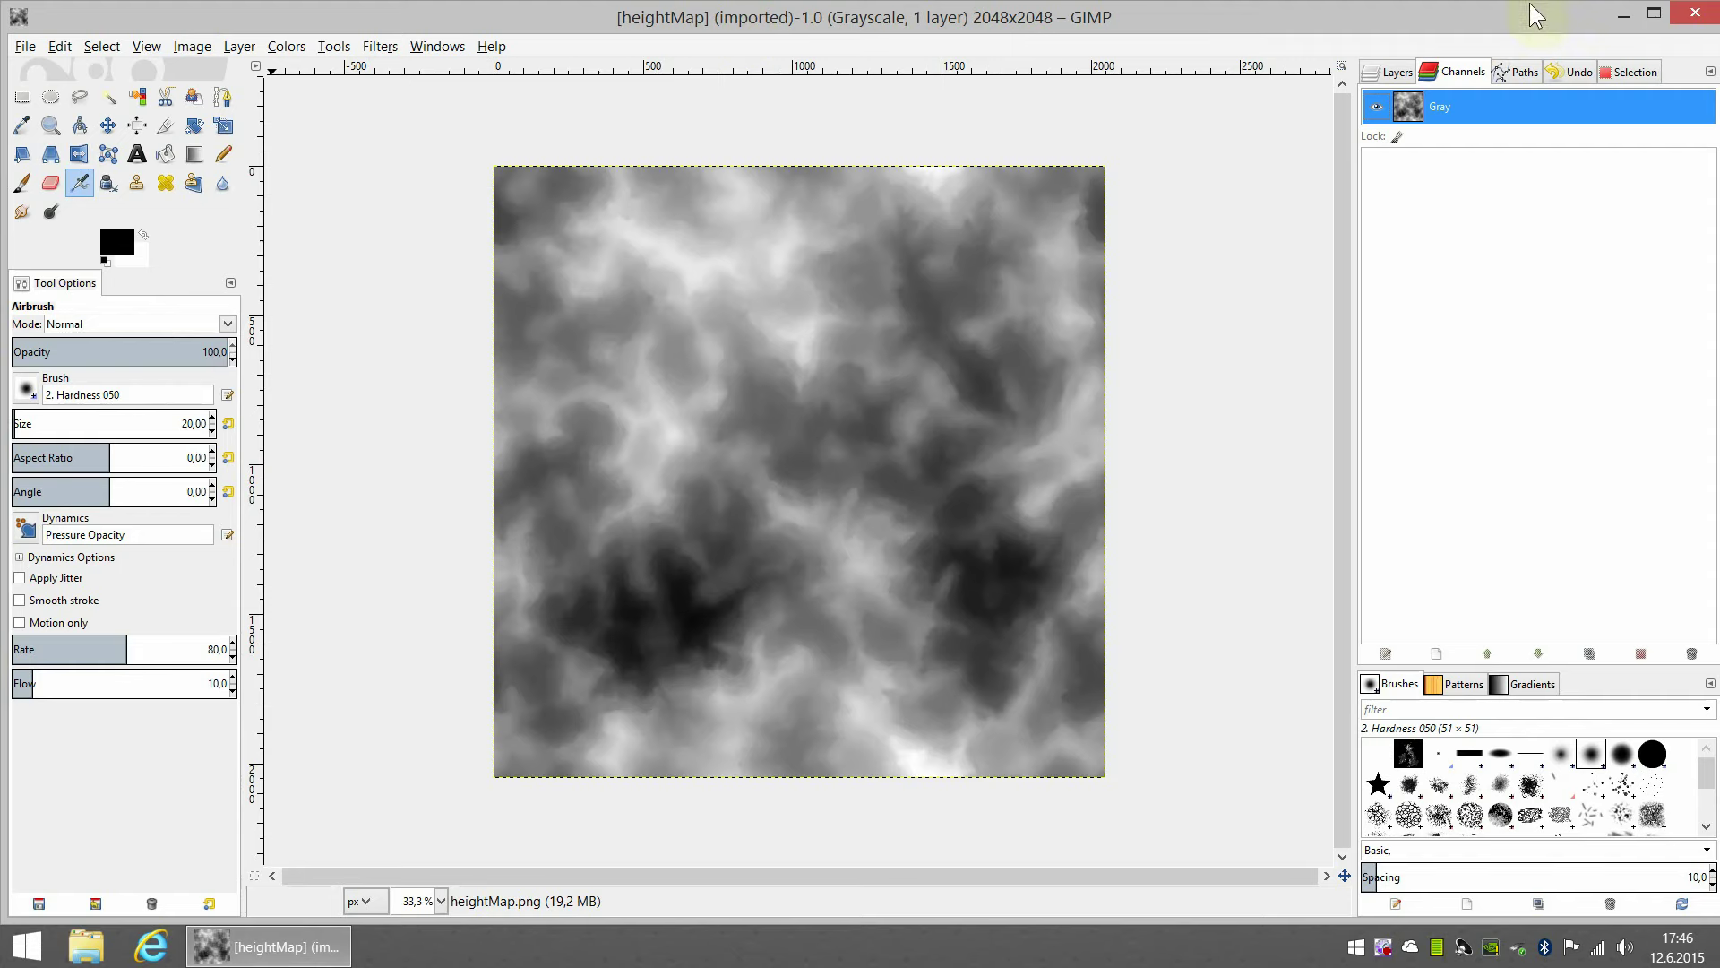
{"action": "left_click", "coordinate": [1695, 13]}
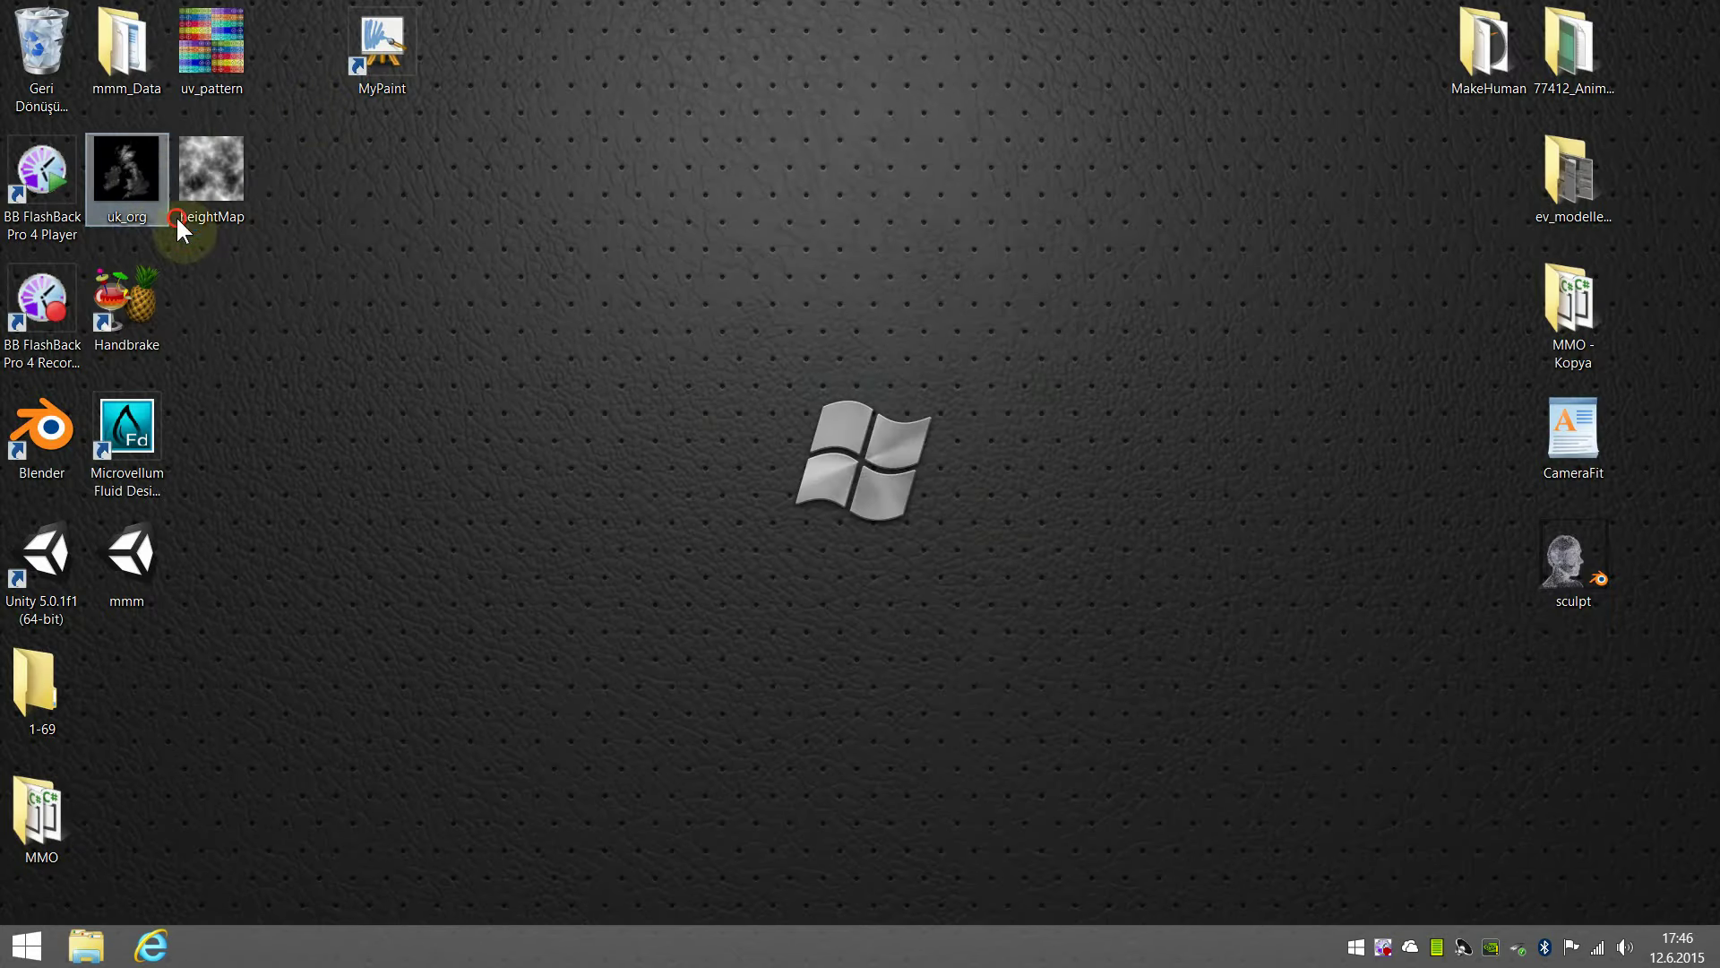
Reopen uk_org in GIMP and select its uk_org.png layer.
{"action": "double_click", "coordinate": [143, 179]}
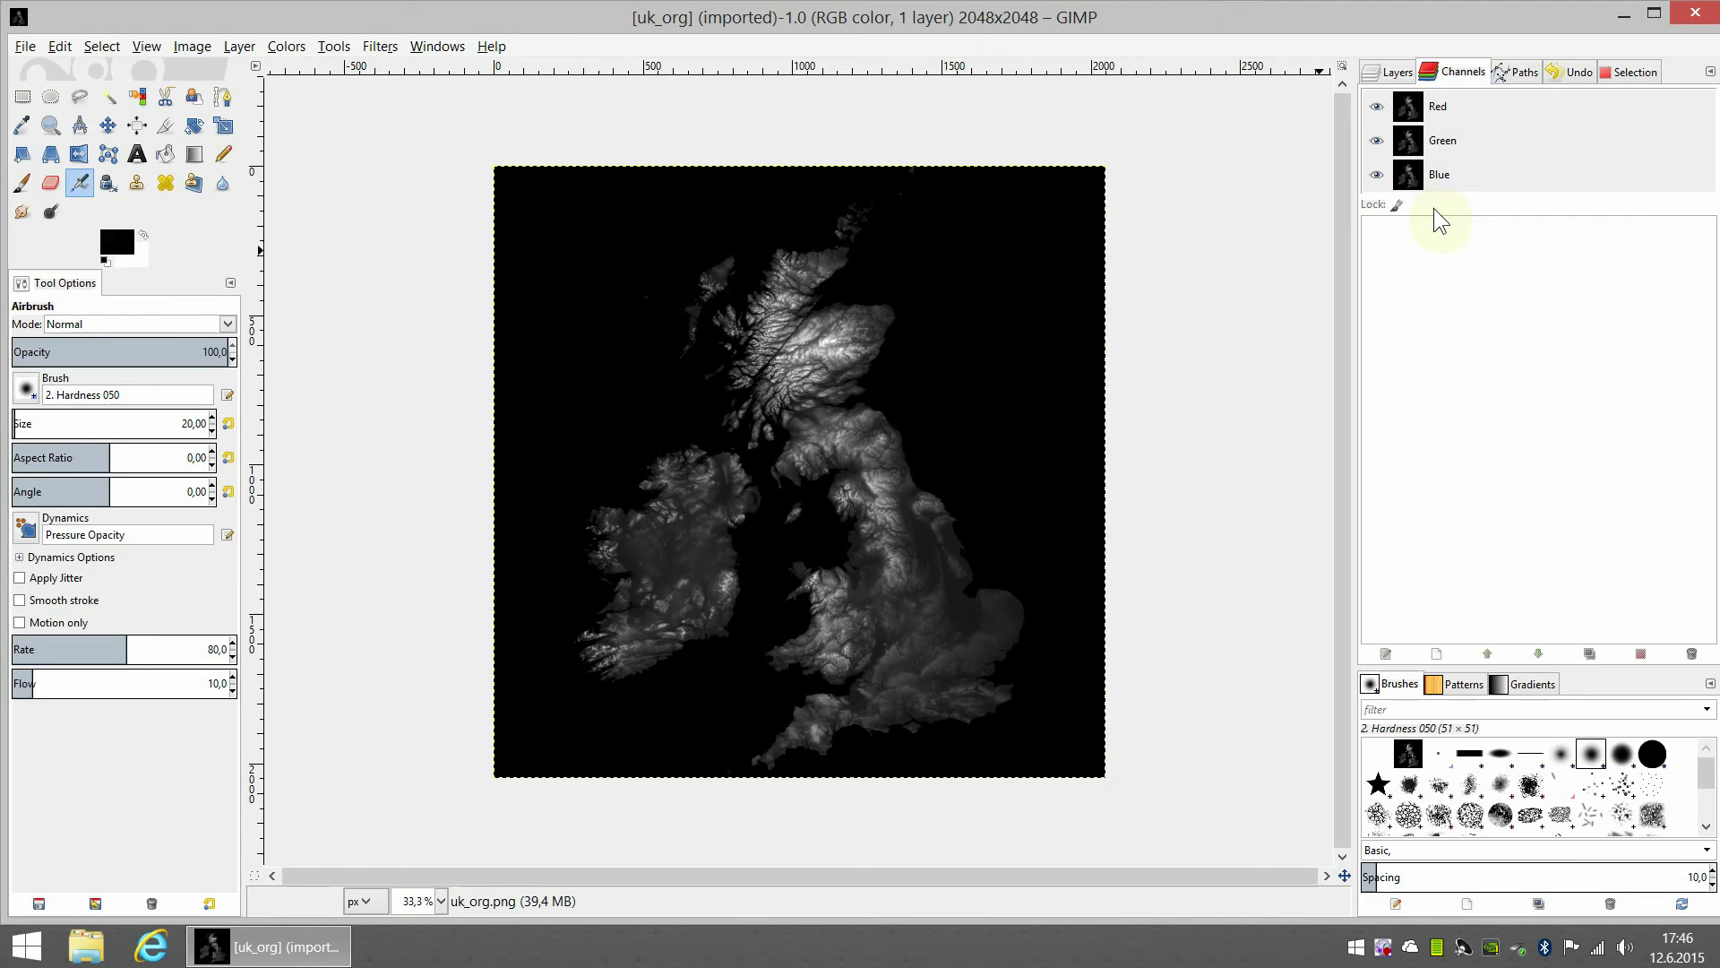
{"action": "left_click", "coordinate": [1398, 74]}
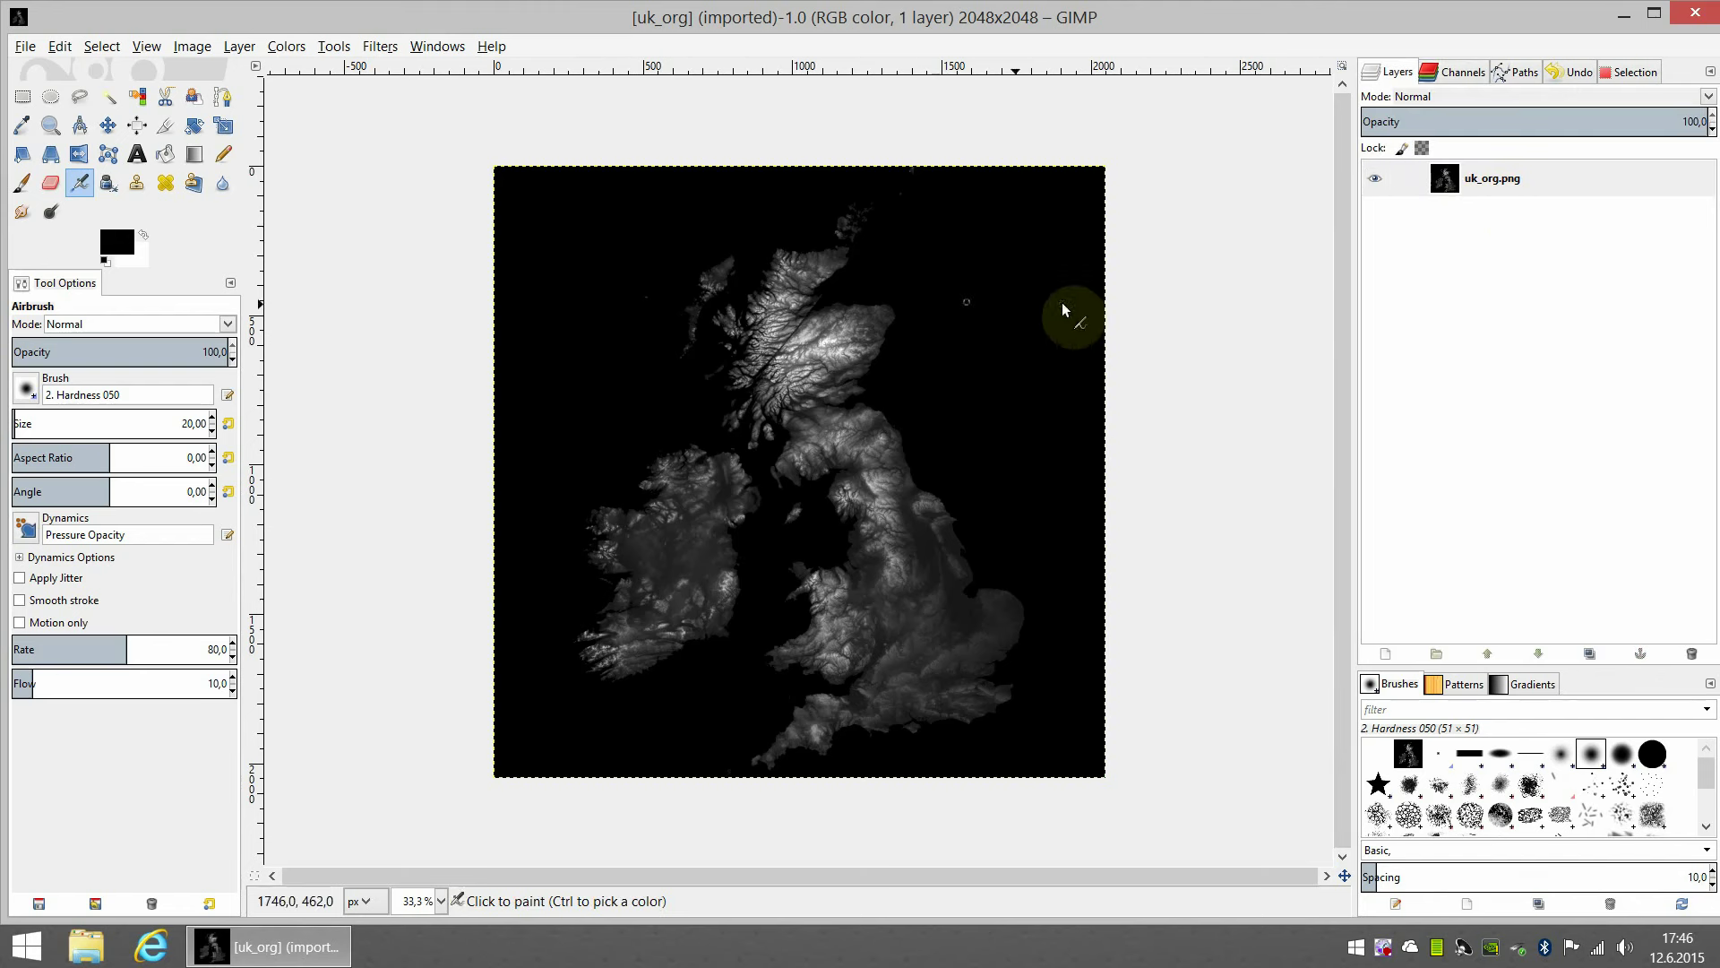
{"action": "left_click", "coordinate": [1492, 181]}
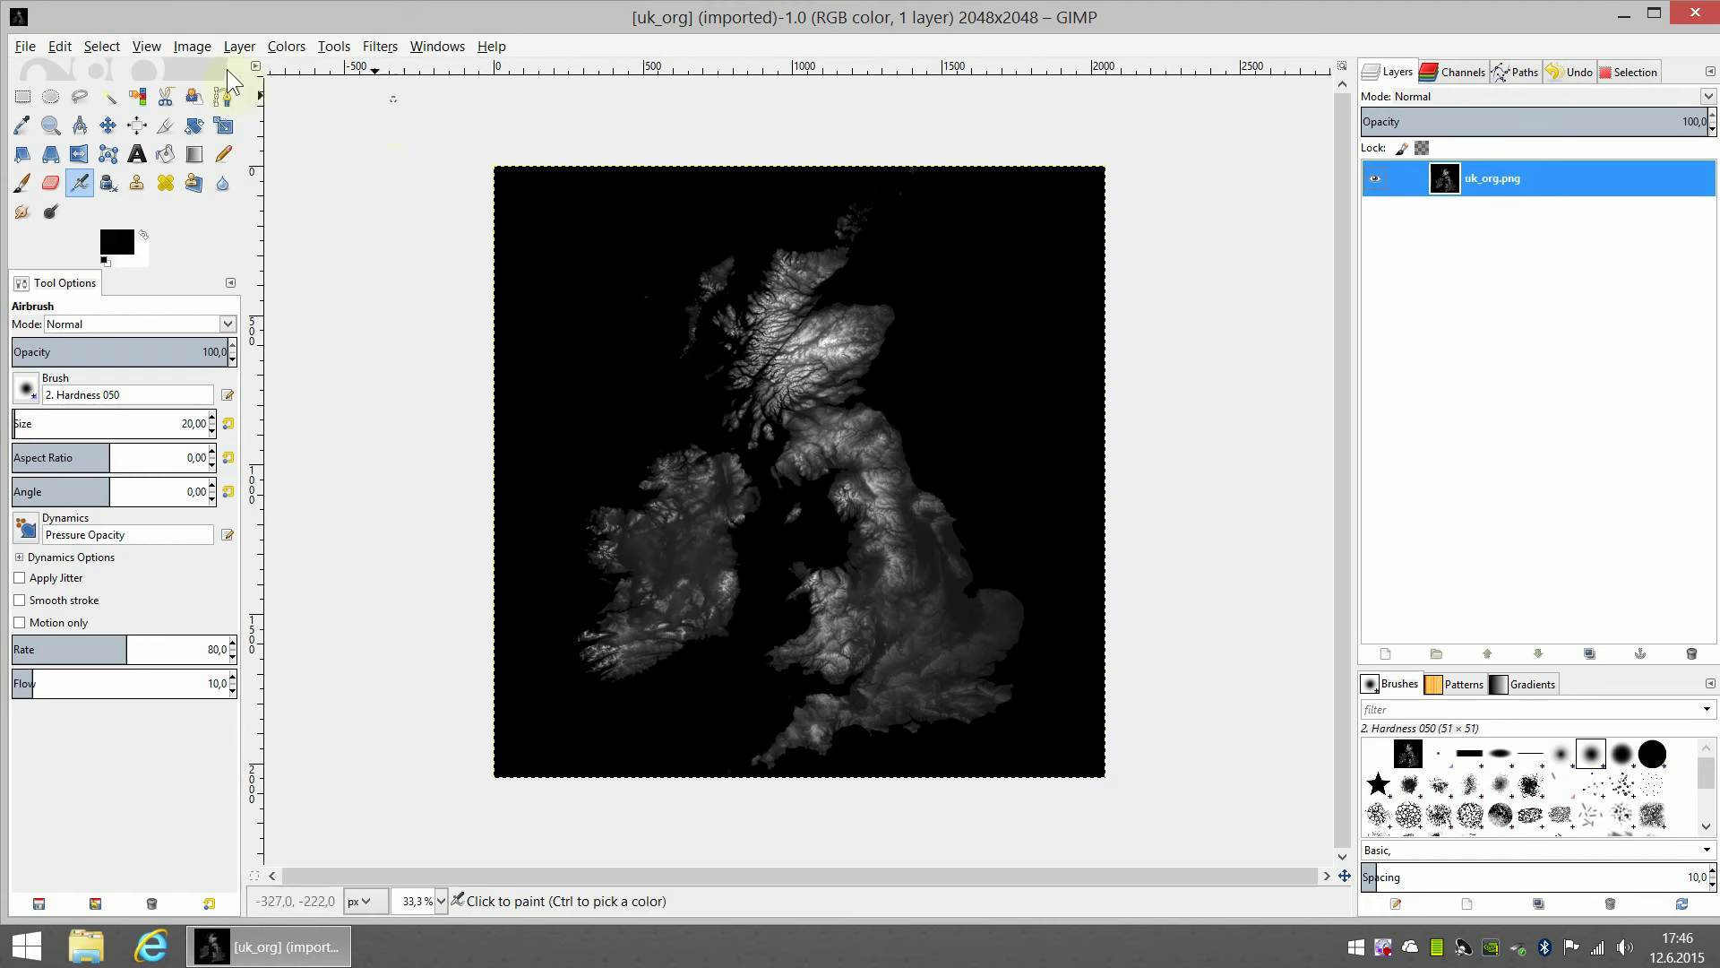
Import heightMap.png as a new layer above uk_org.png using Open as Layers.
{"action": "left_click", "coordinate": [27, 48]}
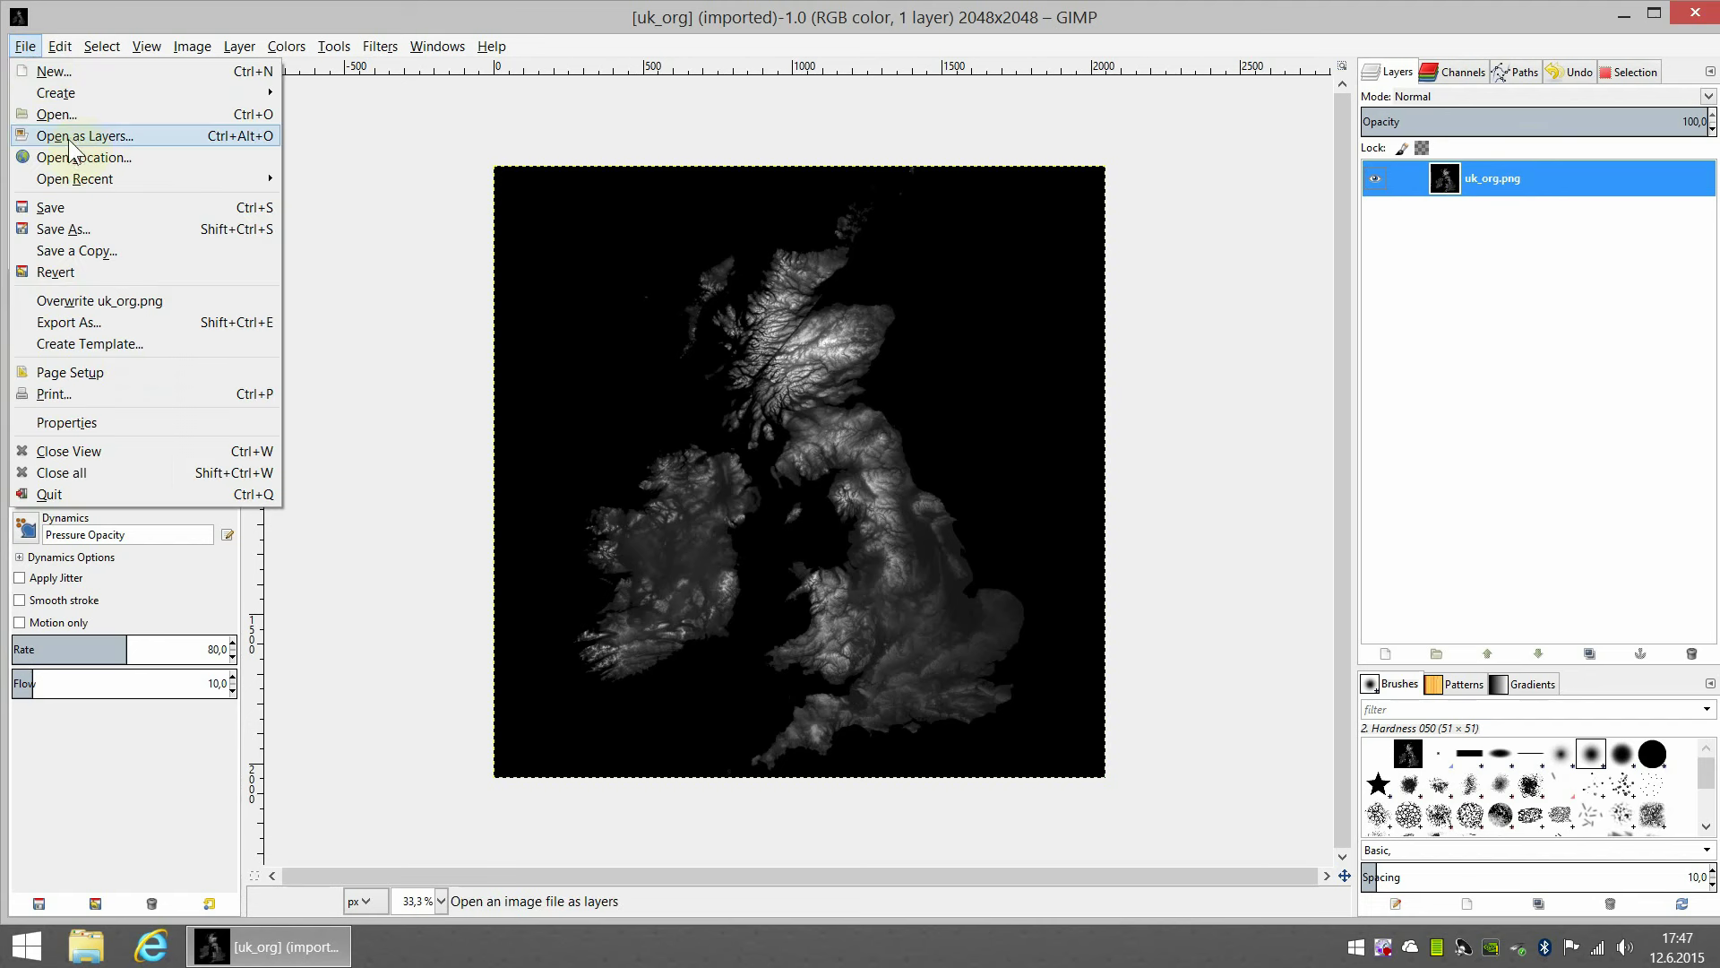
{"action": "left_click", "coordinate": [117, 136]}
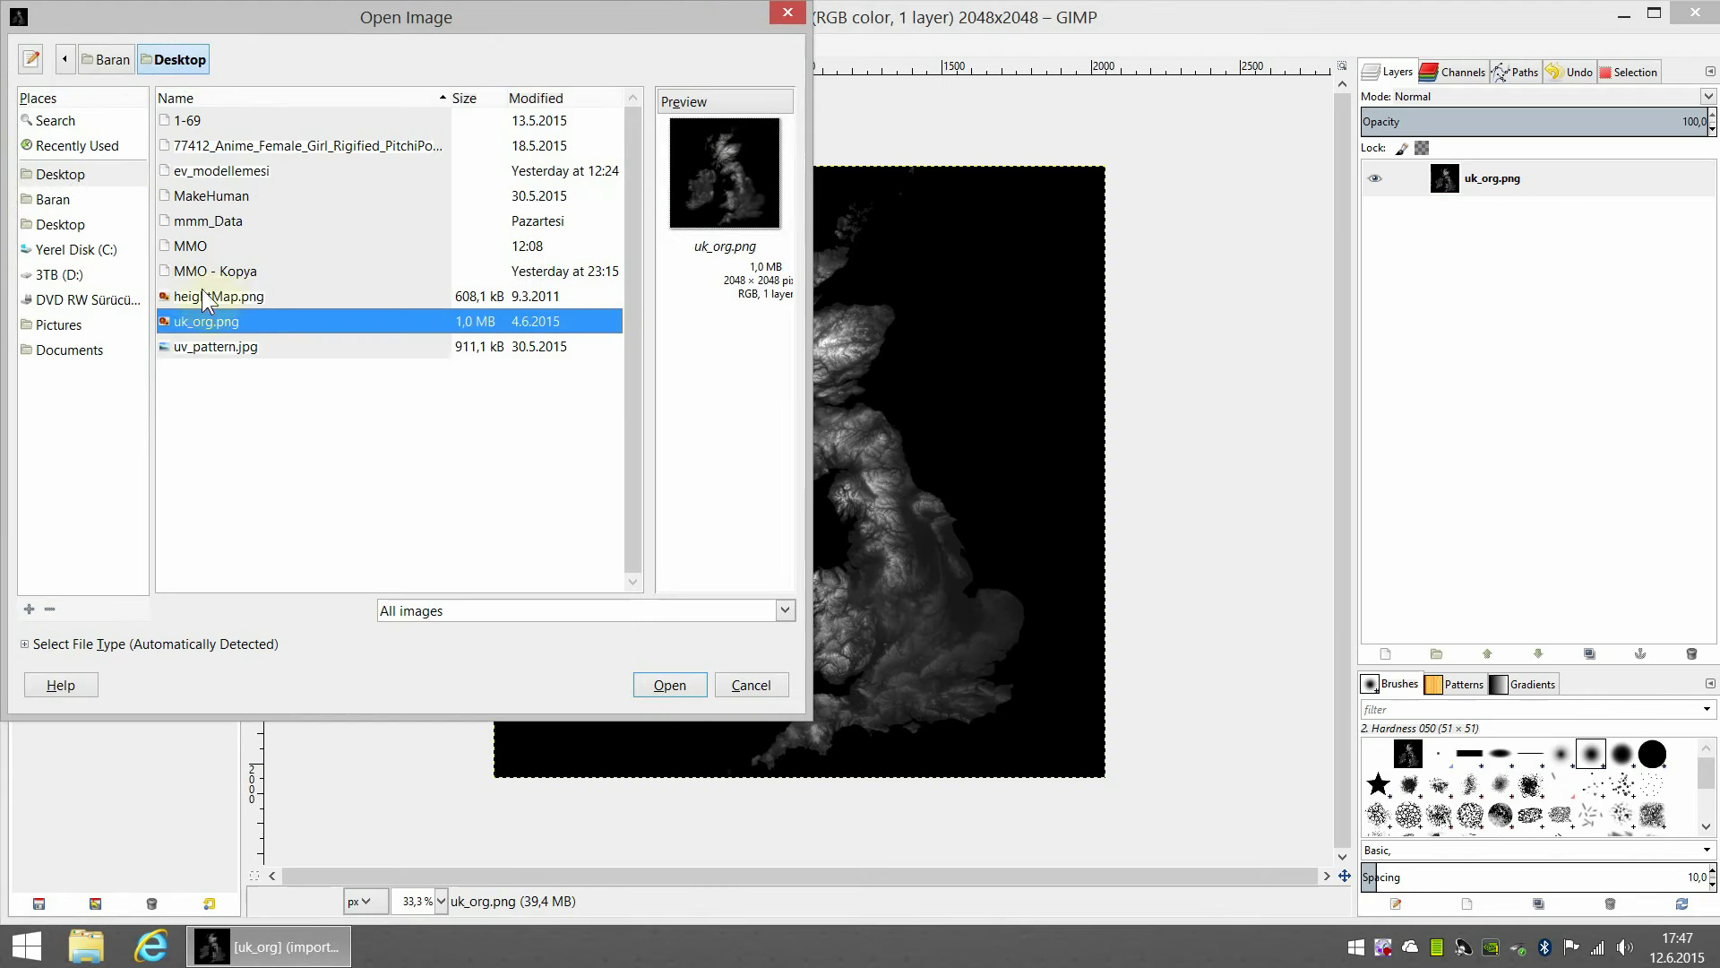
{"action": "left_click", "coordinate": [228, 298]}
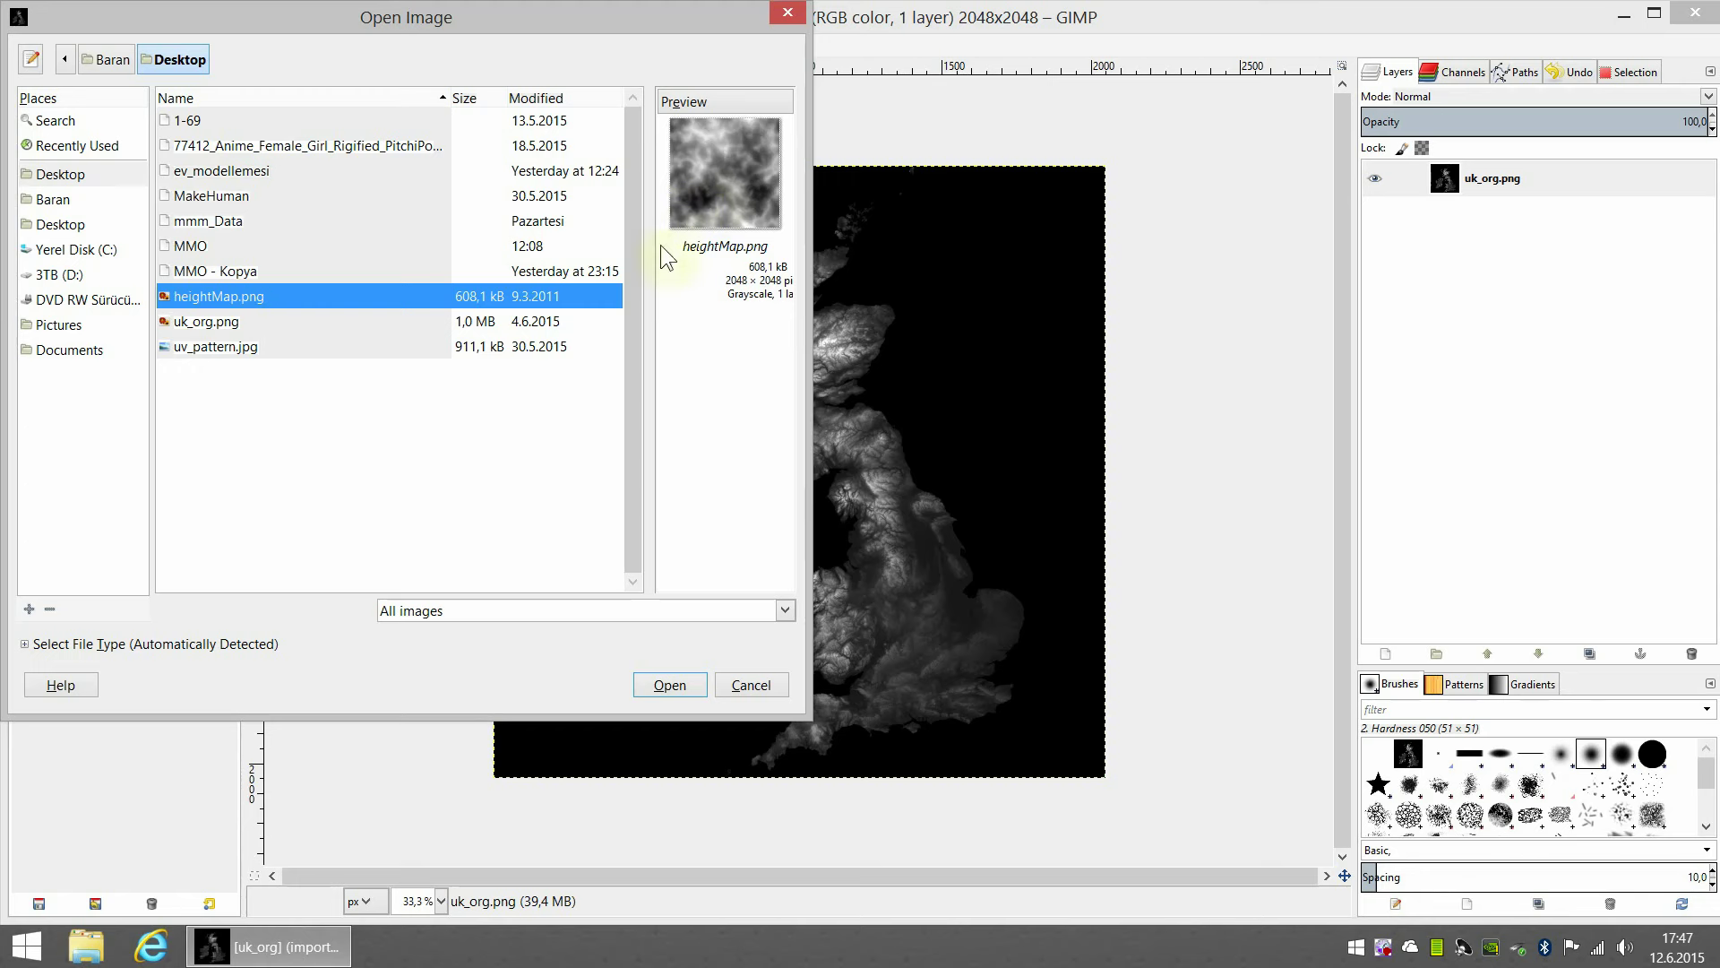
{"action": "double_click", "coordinate": [279, 373]}
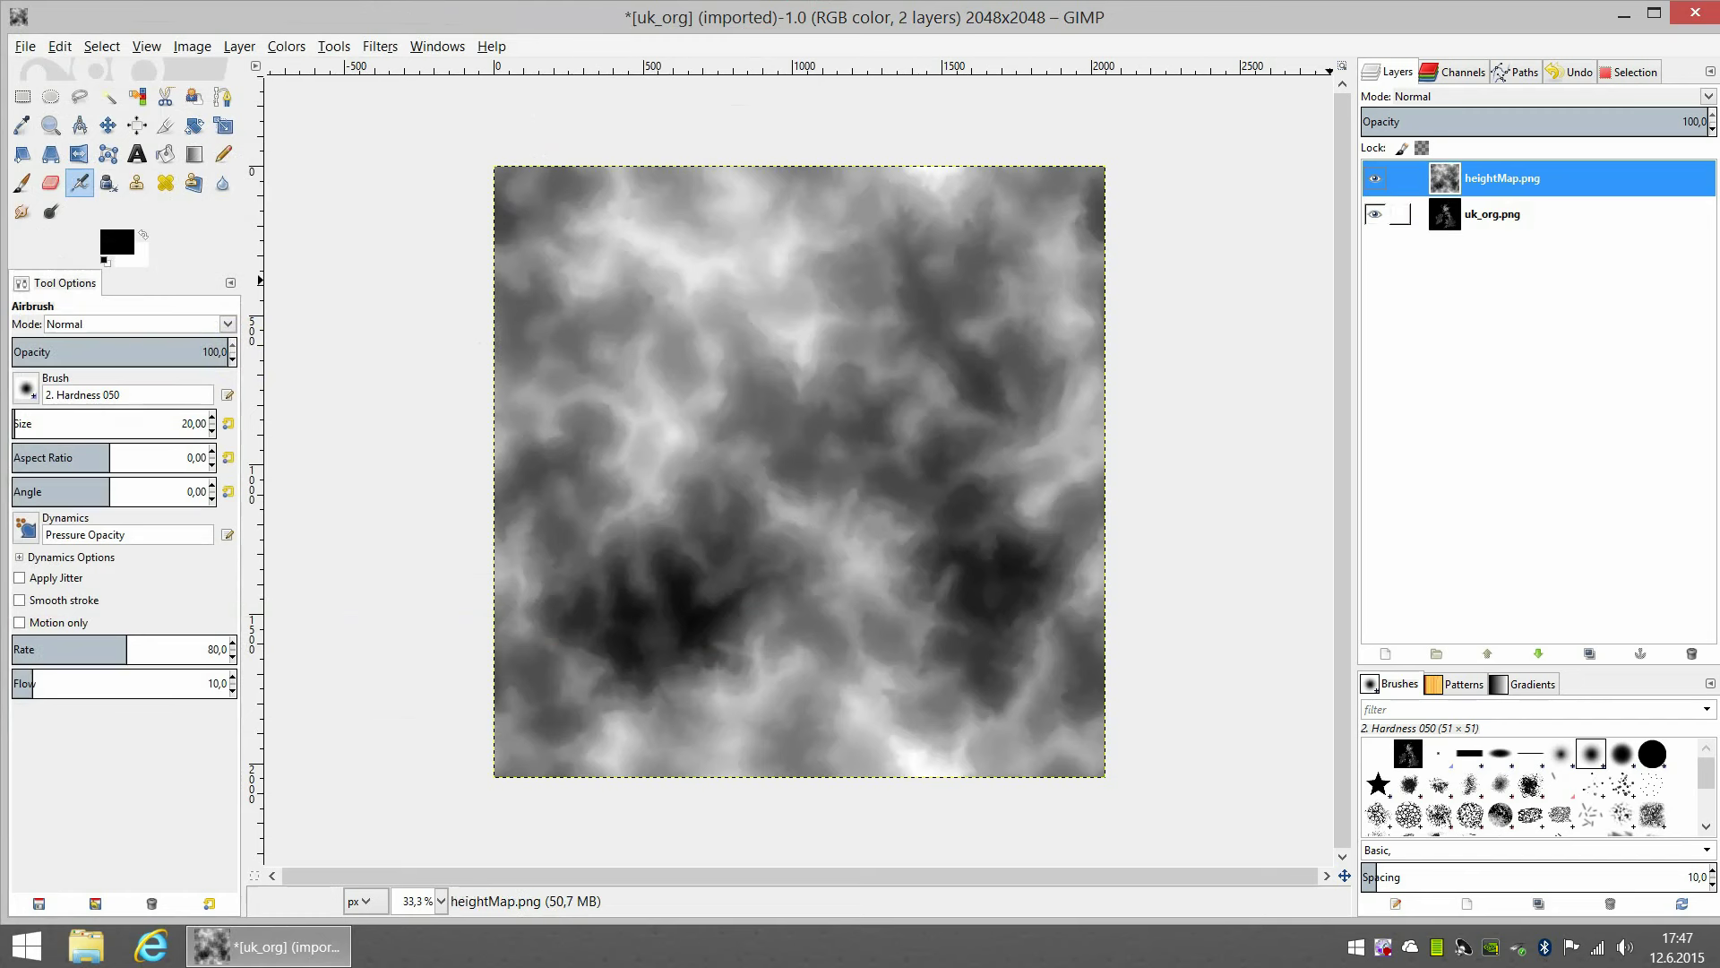
Make uk_org.png the active layer and convert the image to Grayscale mode.
{"action": "left_click", "coordinate": [1493, 213]}
{"action": "left_click", "coordinate": [1496, 172]}
{"action": "left_click", "coordinate": [1491, 217]}
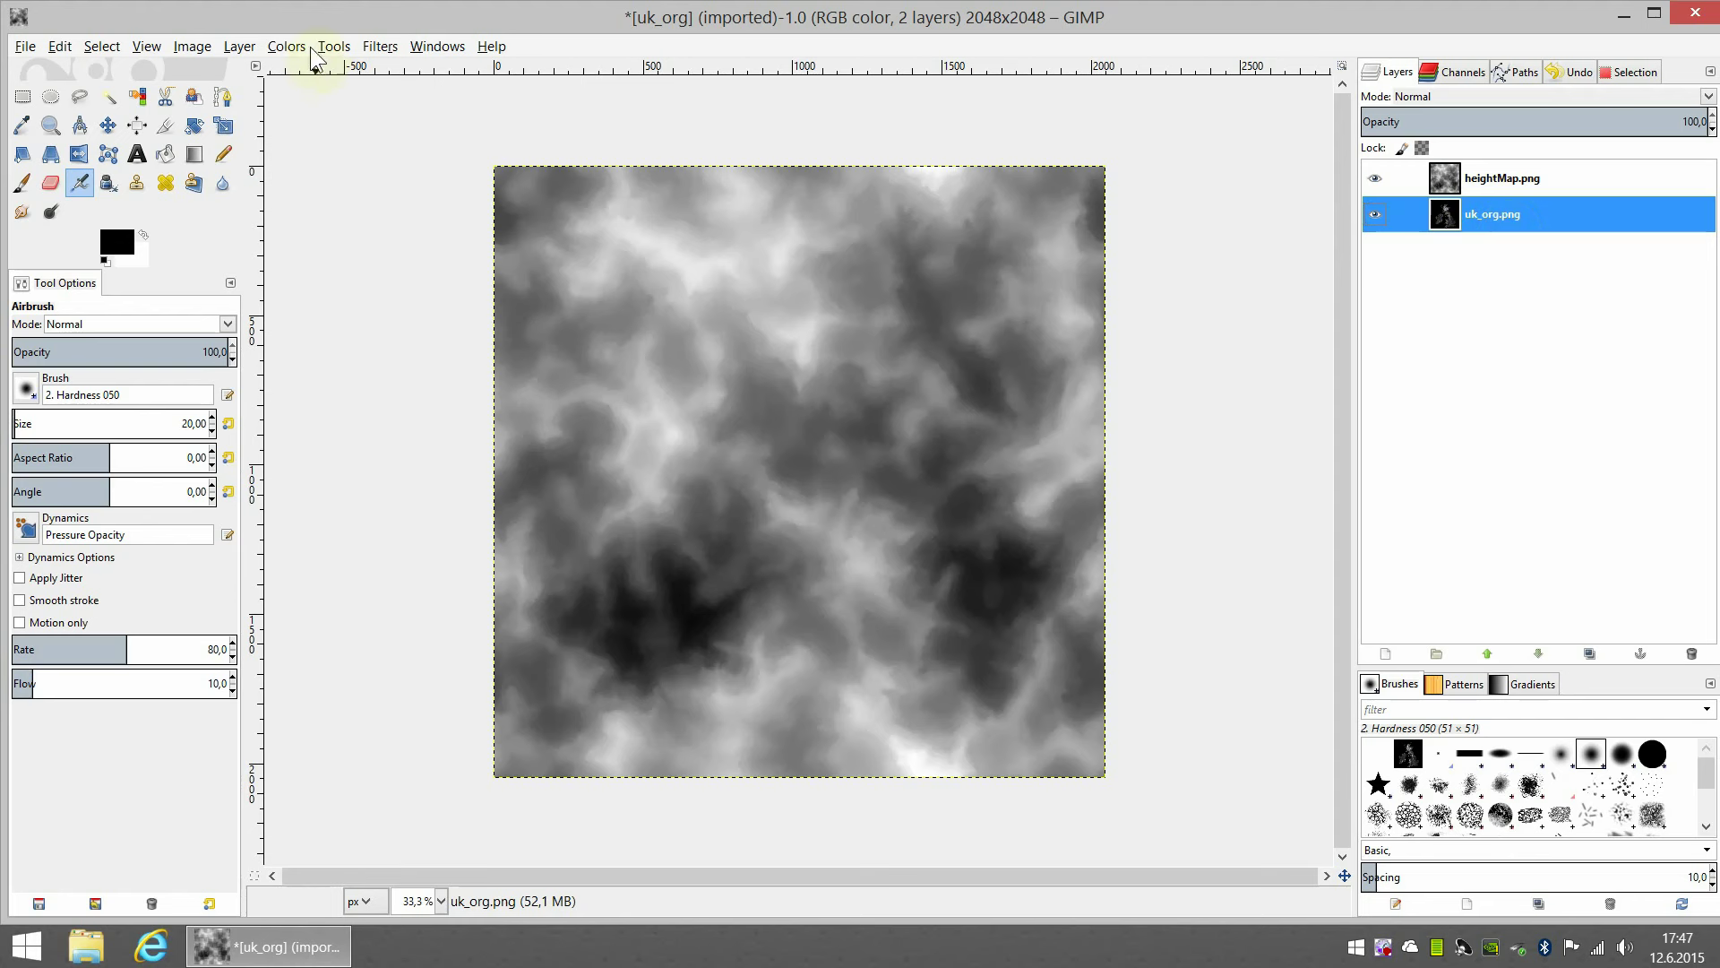
{"action": "left_click", "coordinate": [193, 49]}
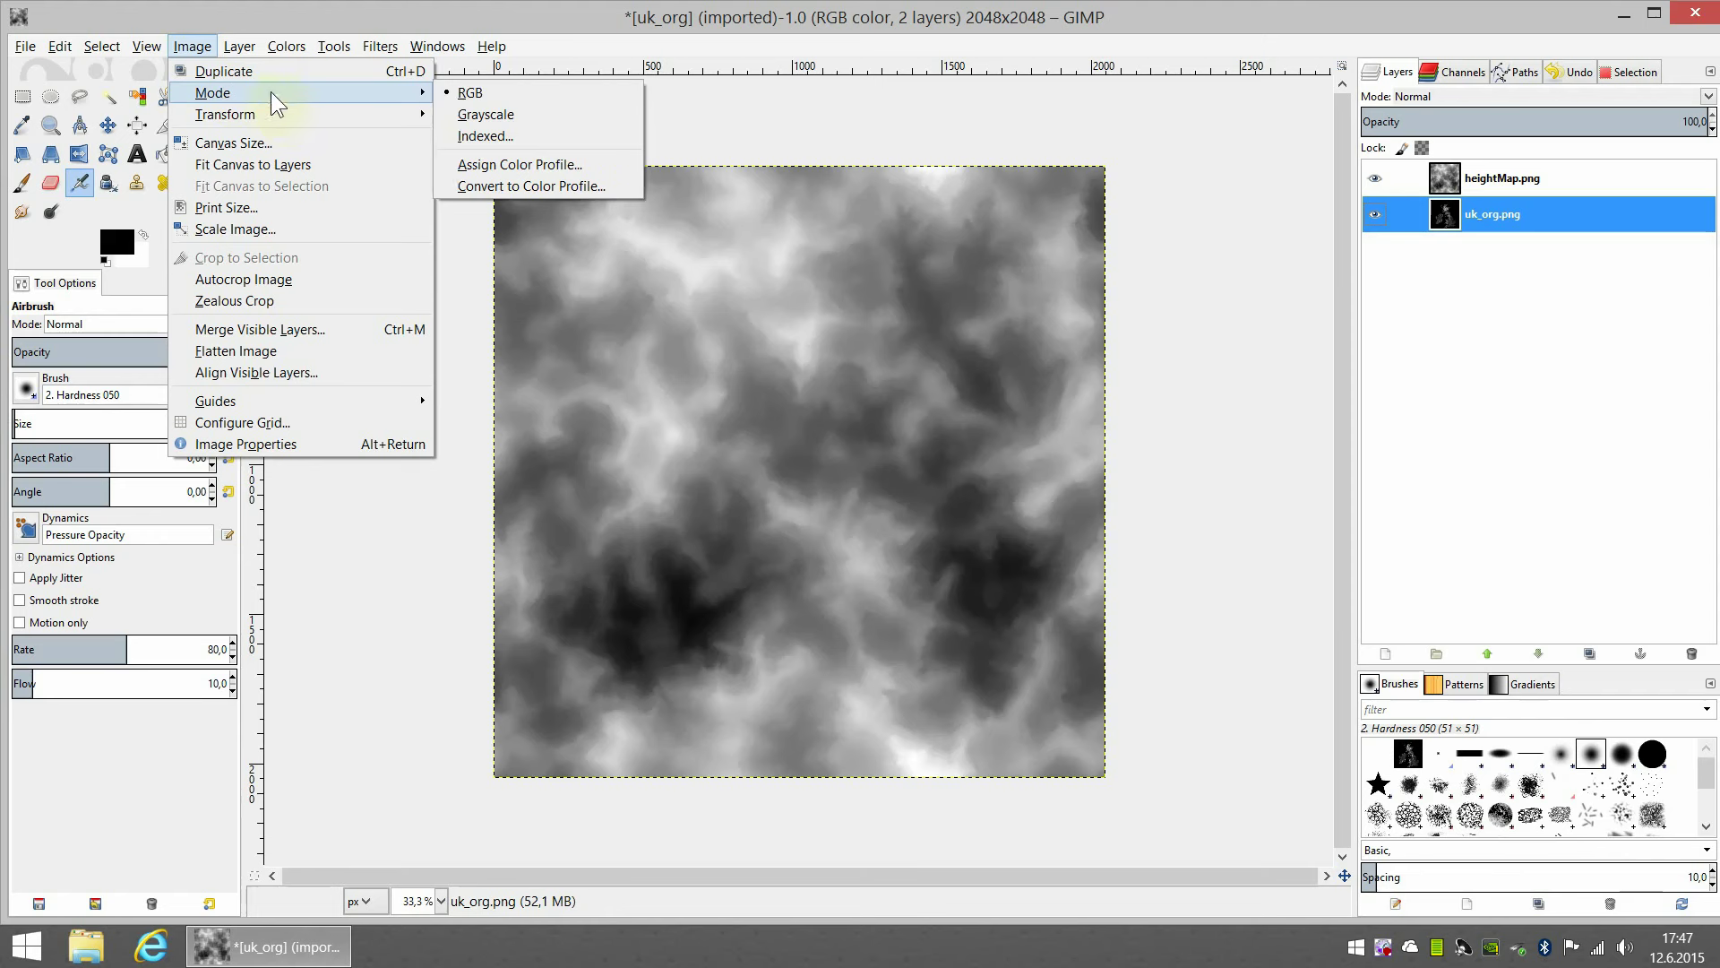
{"action": "mouse_move", "coordinate": [213, 93]}
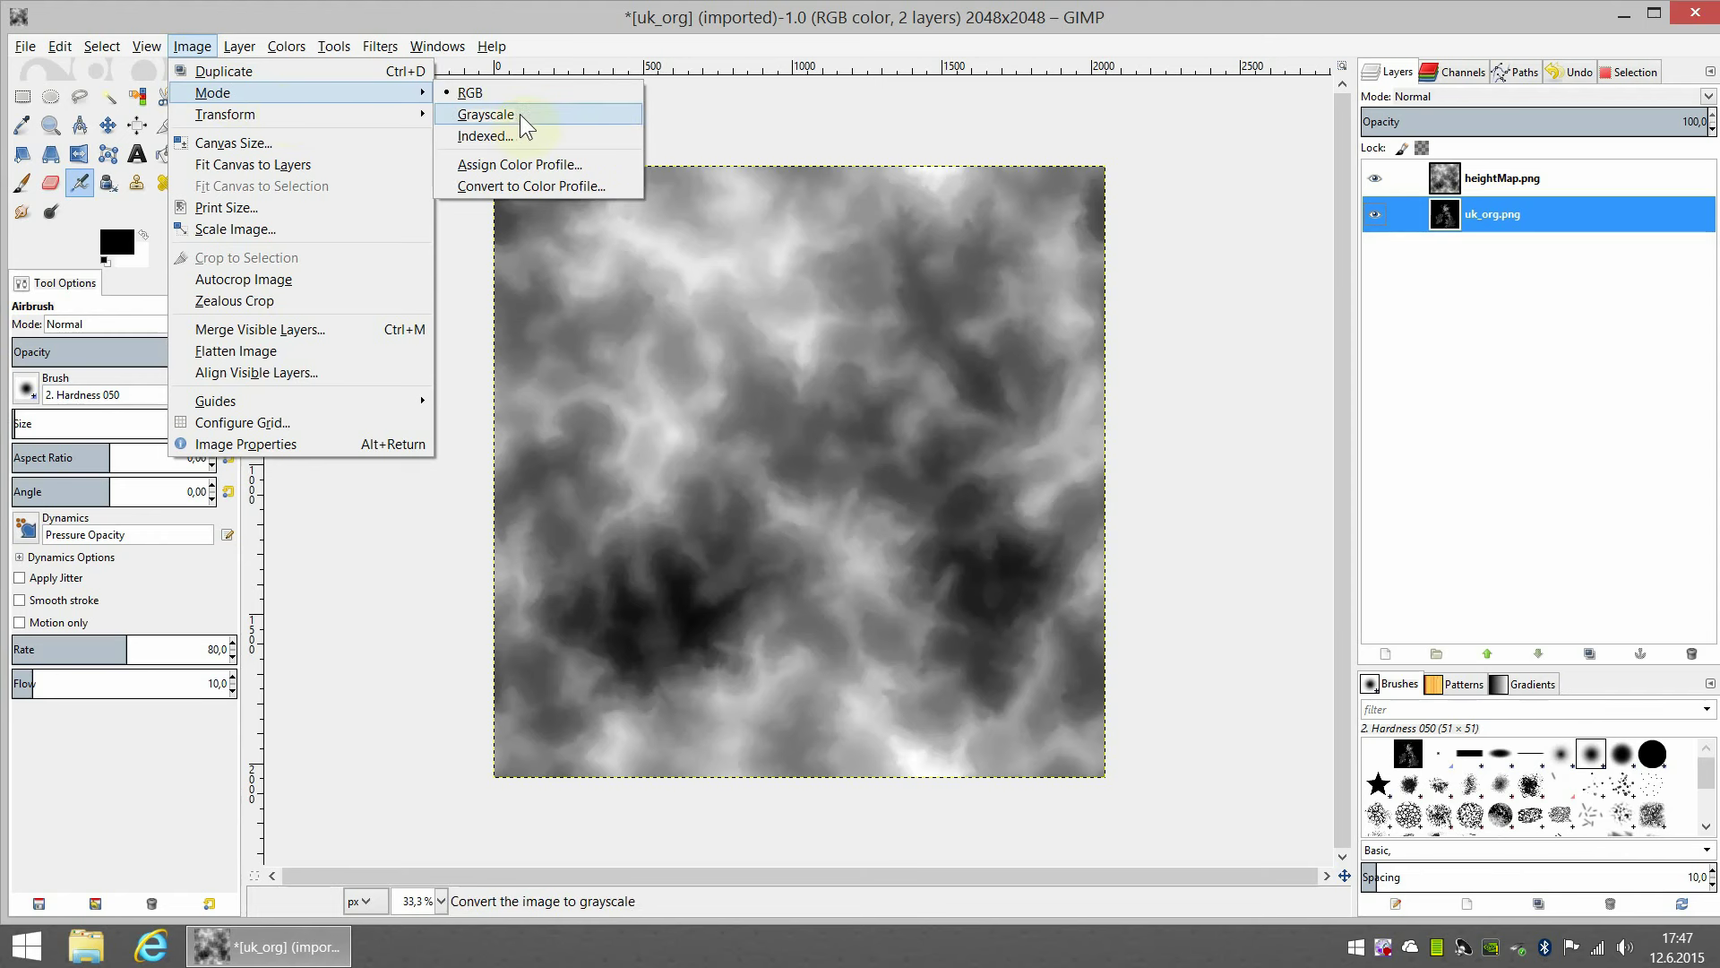
{"action": "left_click", "coordinate": [609, 115]}
Make heightMap.png active and inspect the image's Gray channel.
{"action": "left_click", "coordinate": [1502, 178]}
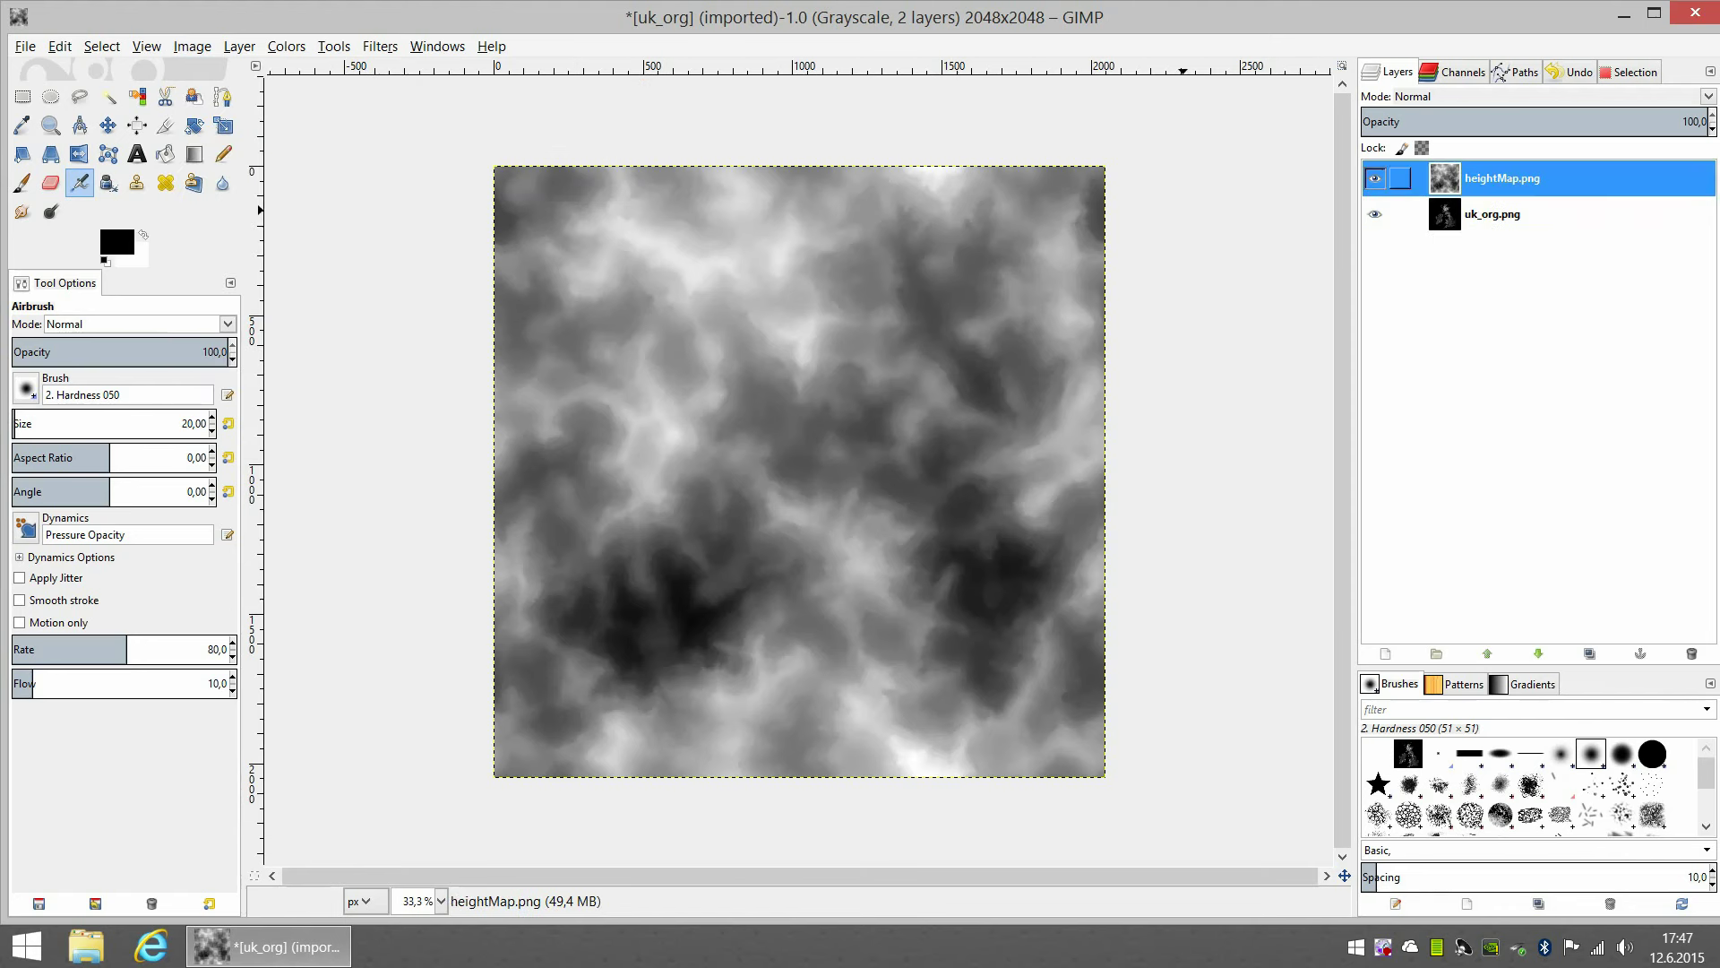
{"action": "key", "text": "Down"}
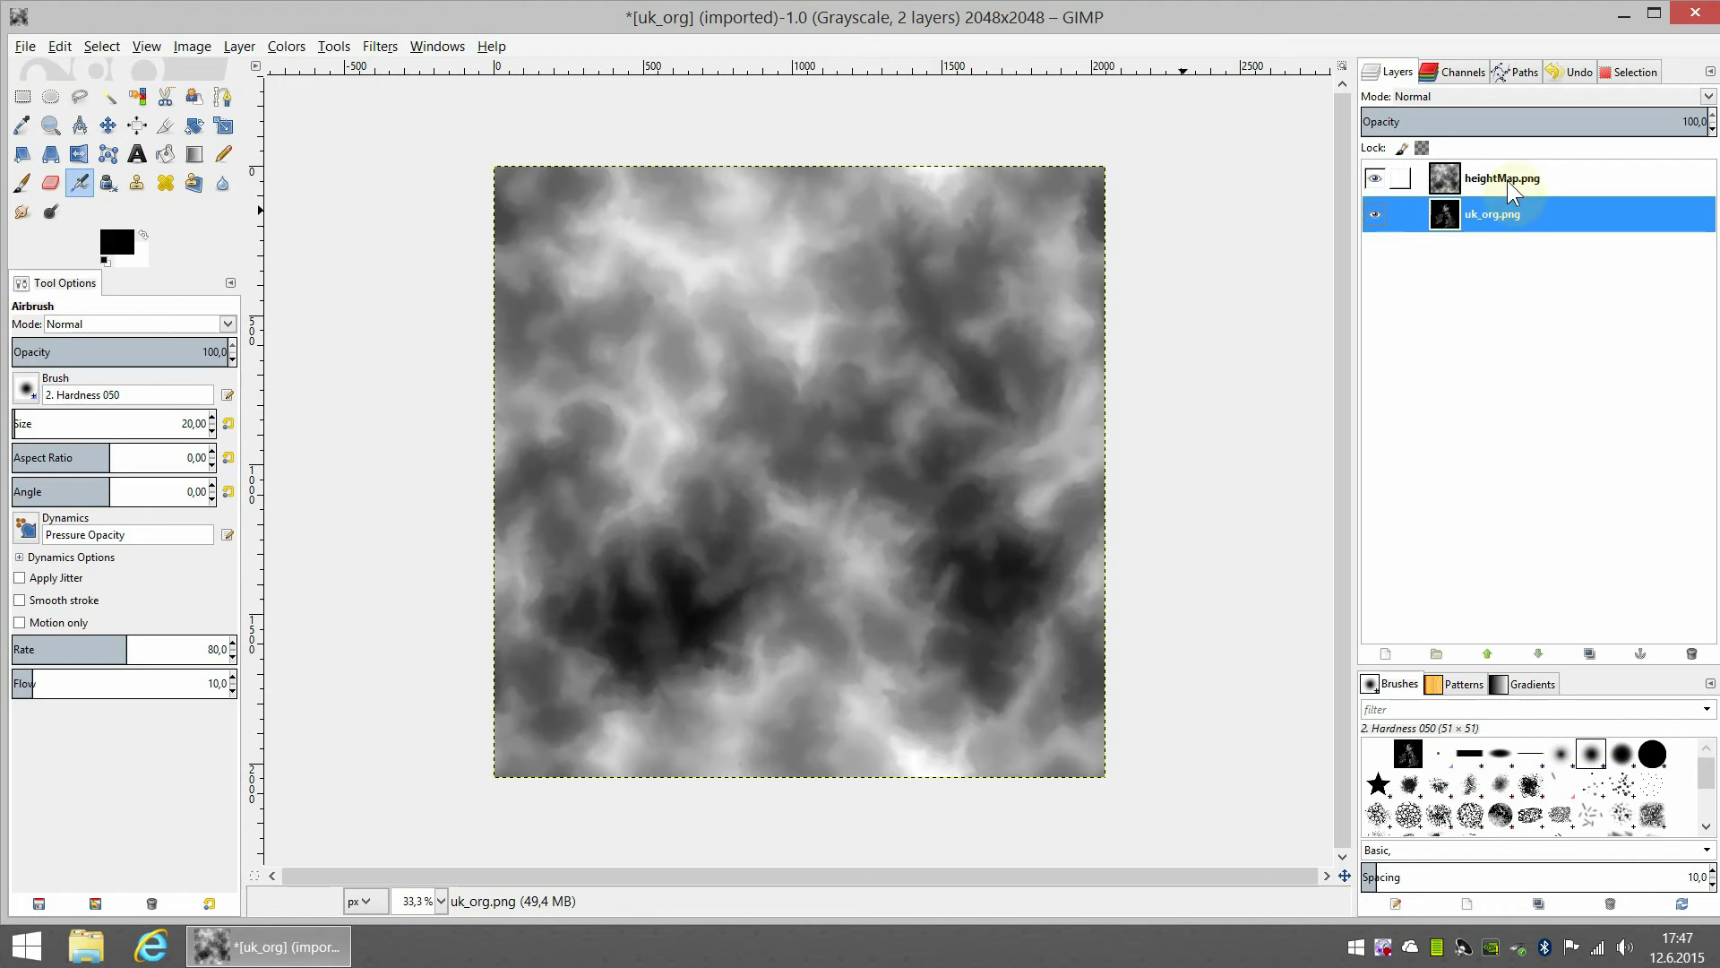
{"action": "left_click", "coordinate": [1495, 177]}
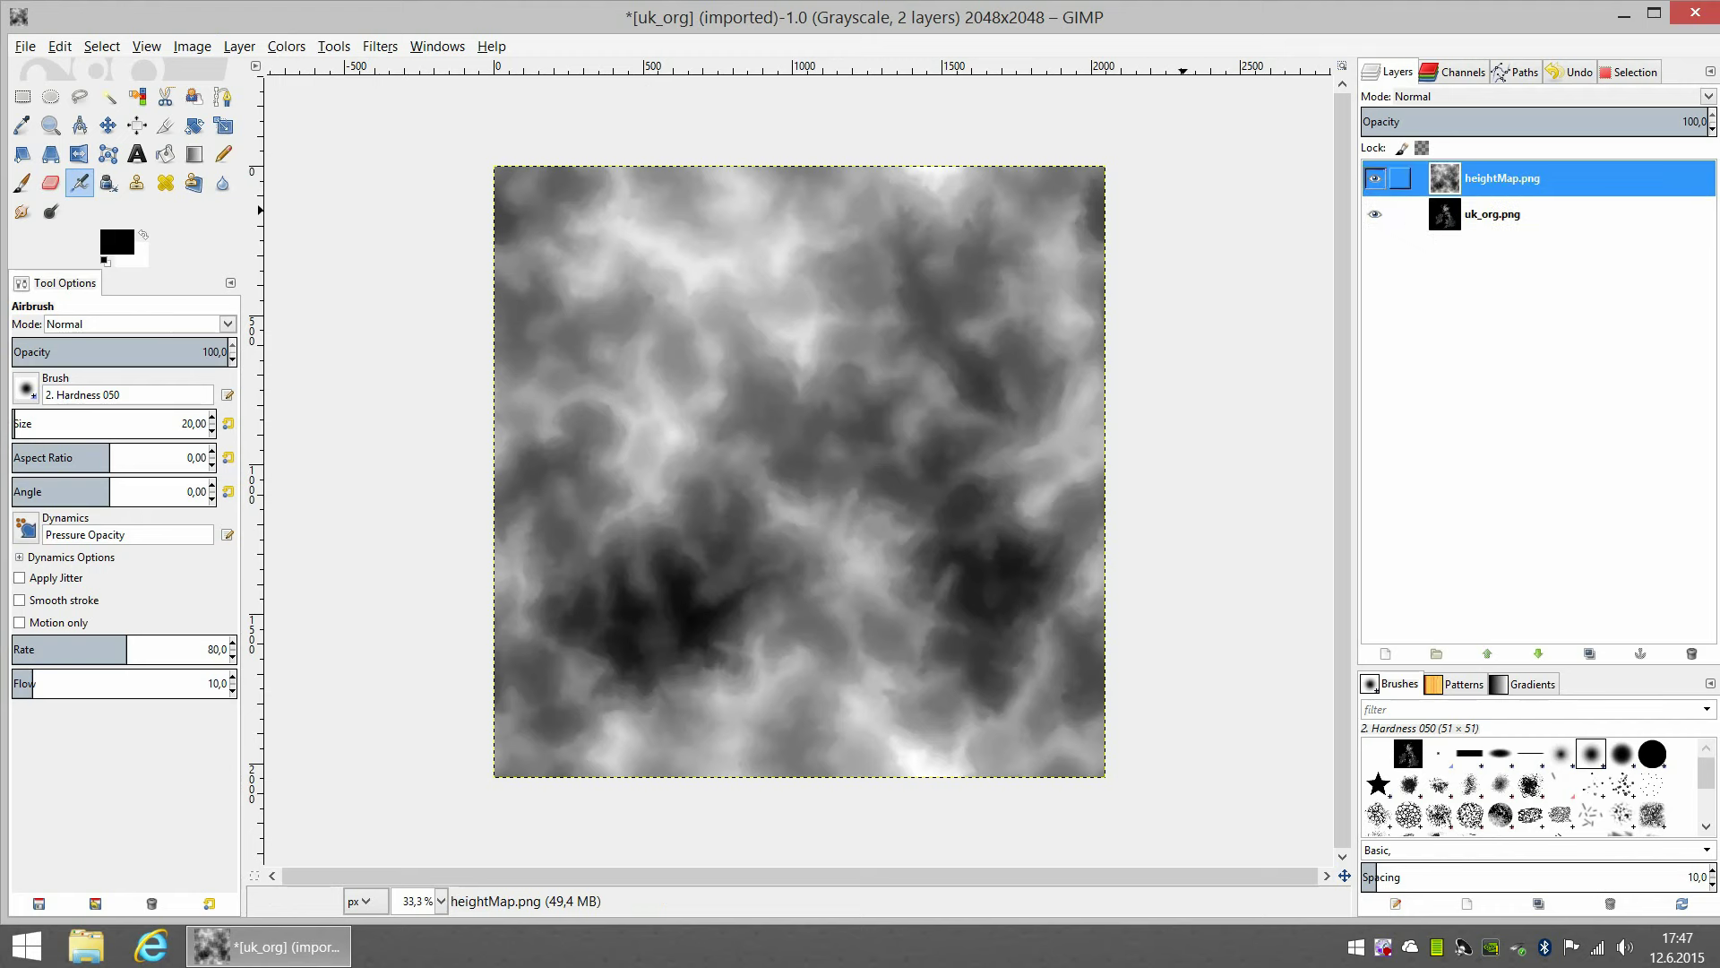
{"action": "left_click", "coordinate": [1455, 72]}
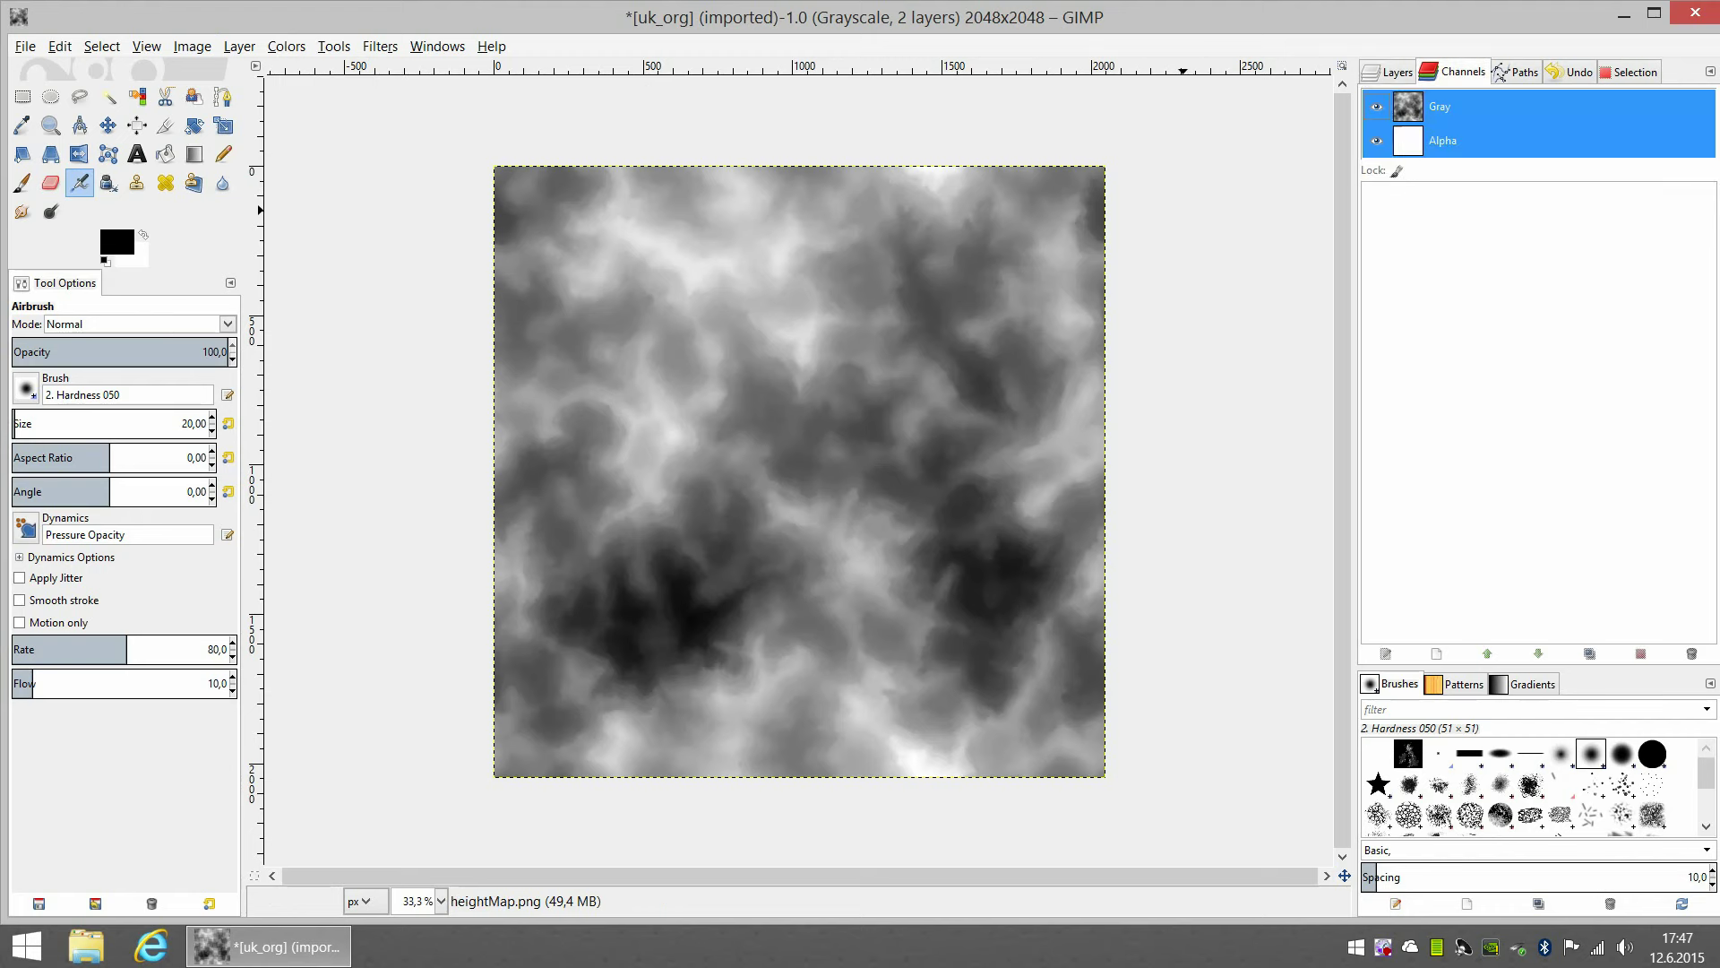
{"action": "left_click", "coordinate": [1402, 113]}
{"action": "left_click", "coordinate": [1431, 159]}
Return to the Layers list and make uk_org.png the active layer again.
{"action": "left_click", "coordinate": [1389, 71]}
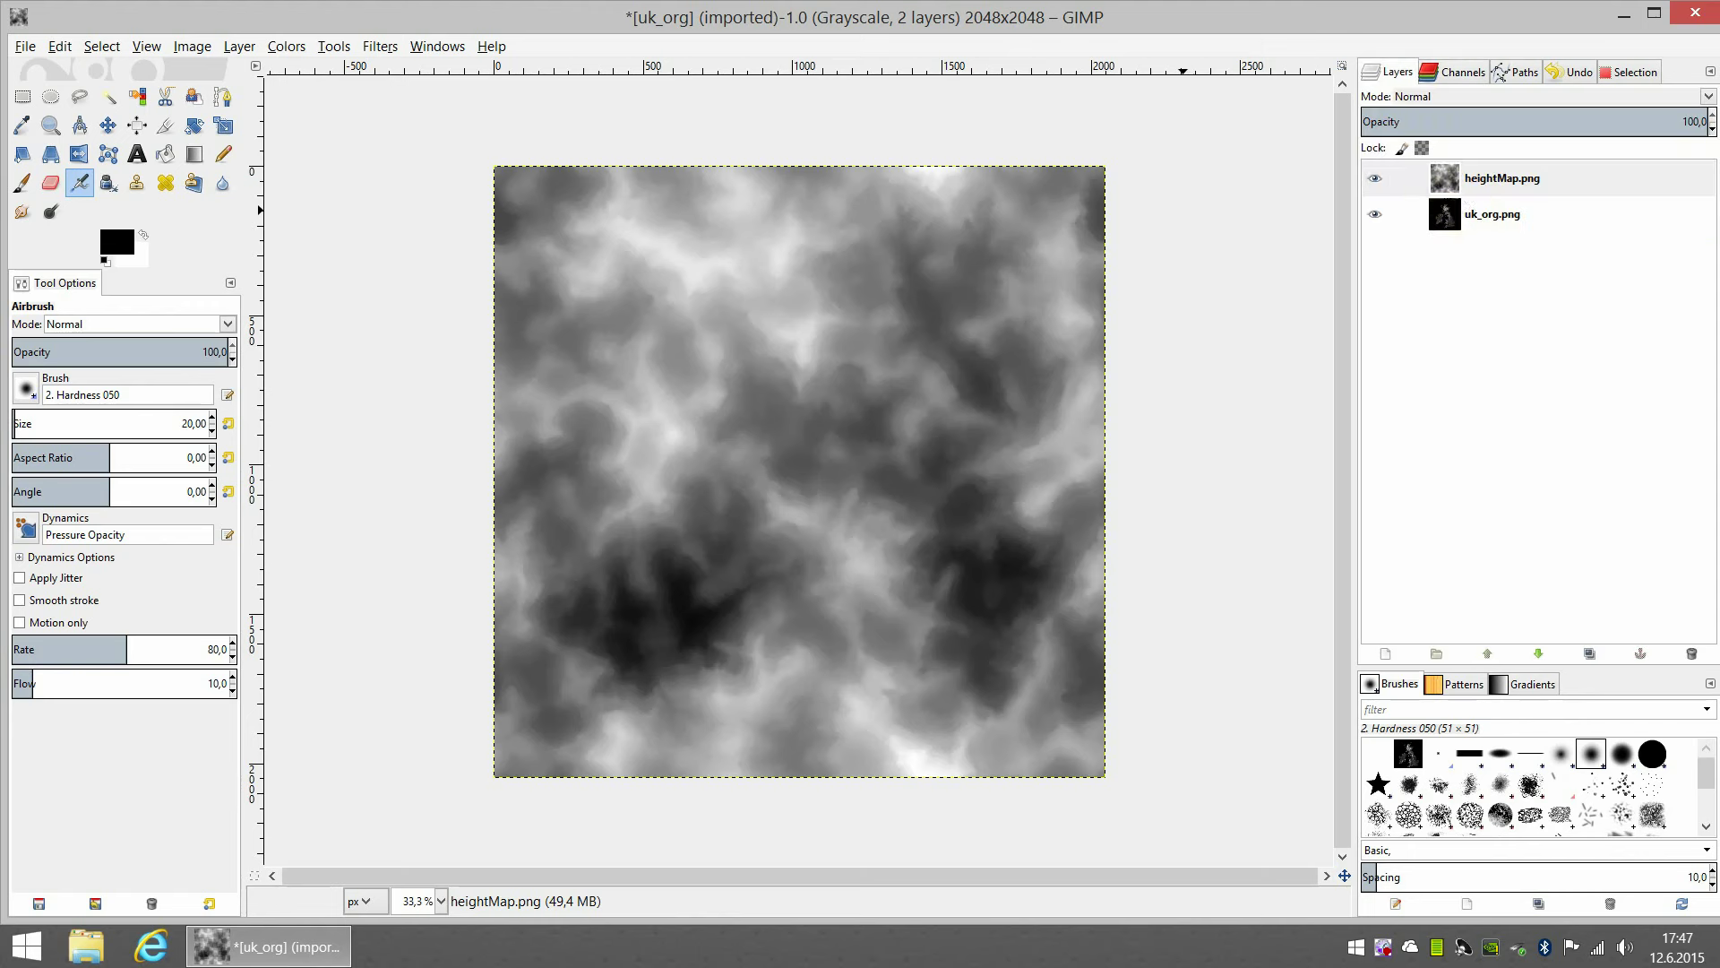
{"action": "left_click", "coordinate": [1488, 214]}
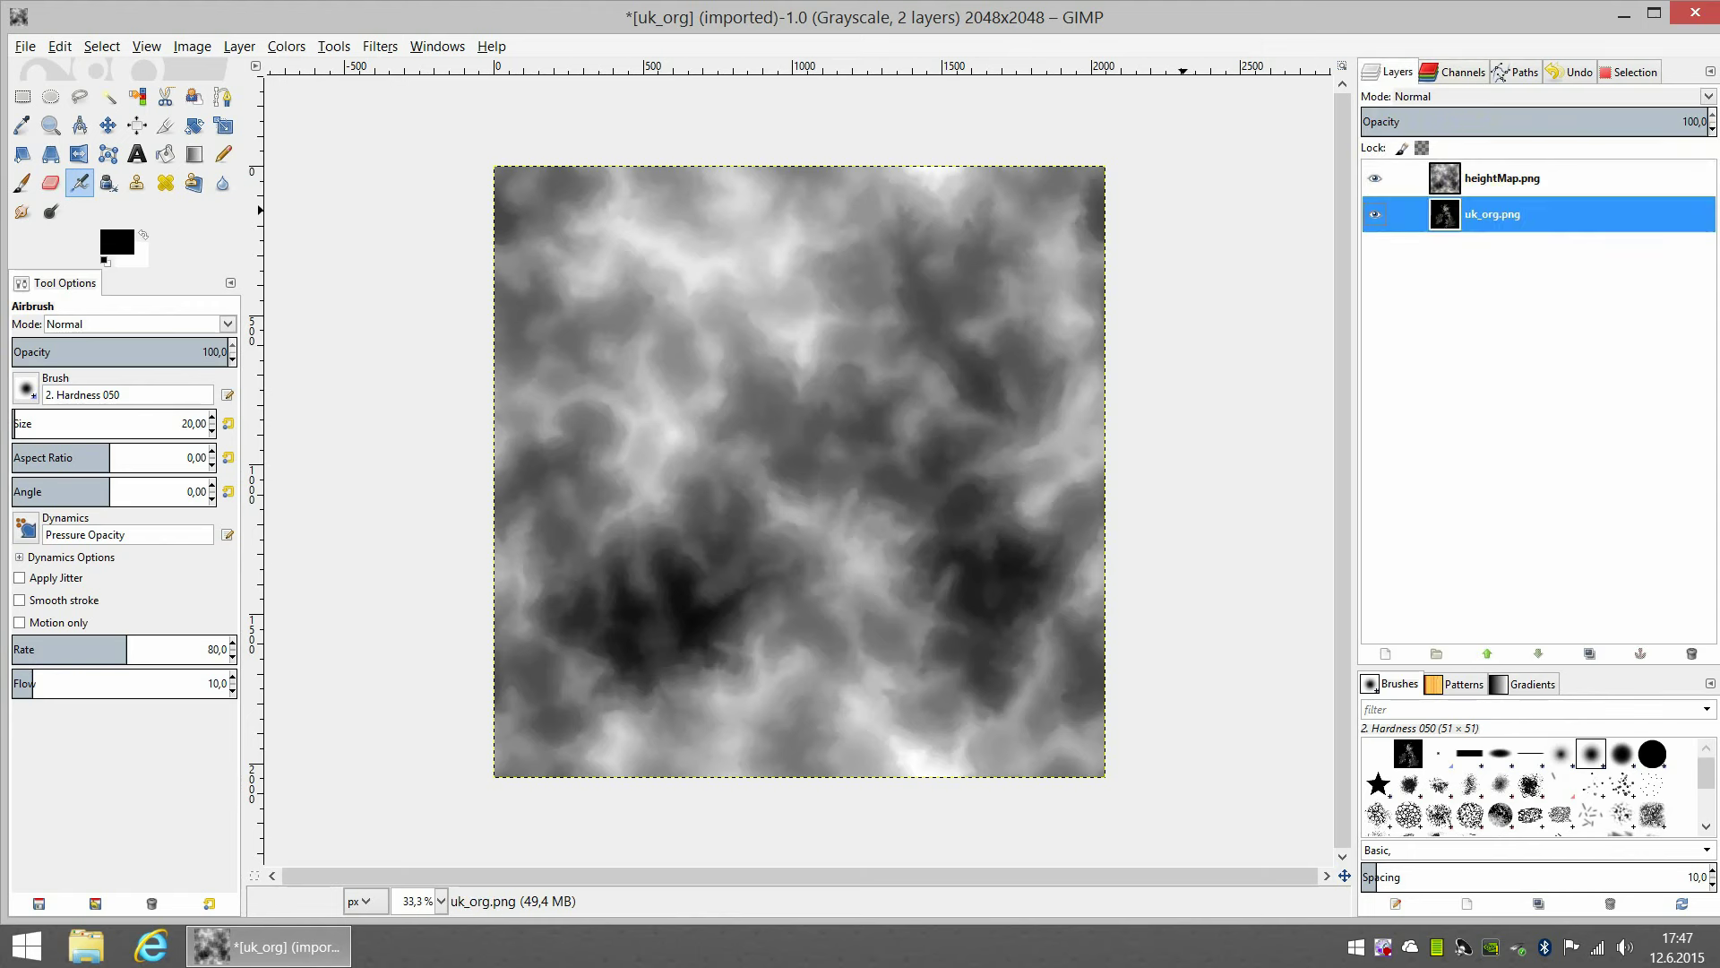
{"action": "left_click", "coordinate": [1453, 71]}
{"action": "left_click", "coordinate": [1390, 72]}
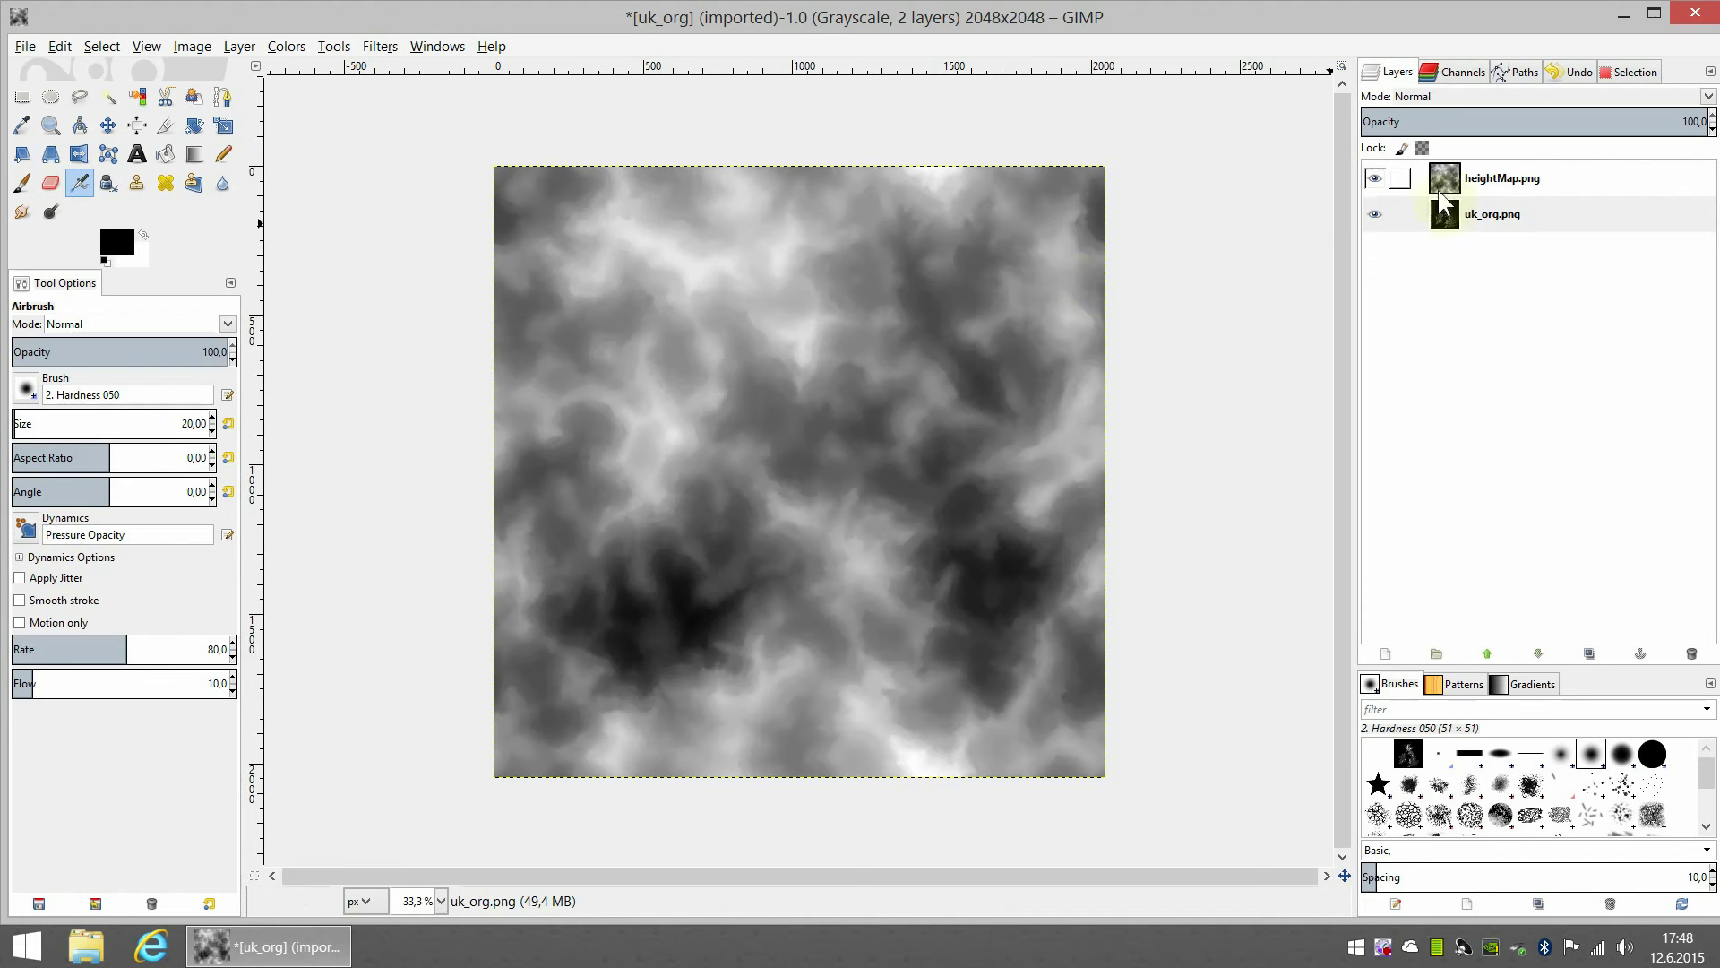
{"action": "left_click", "coordinate": [1492, 183]}
{"action": "left_click", "coordinate": [1492, 214]}
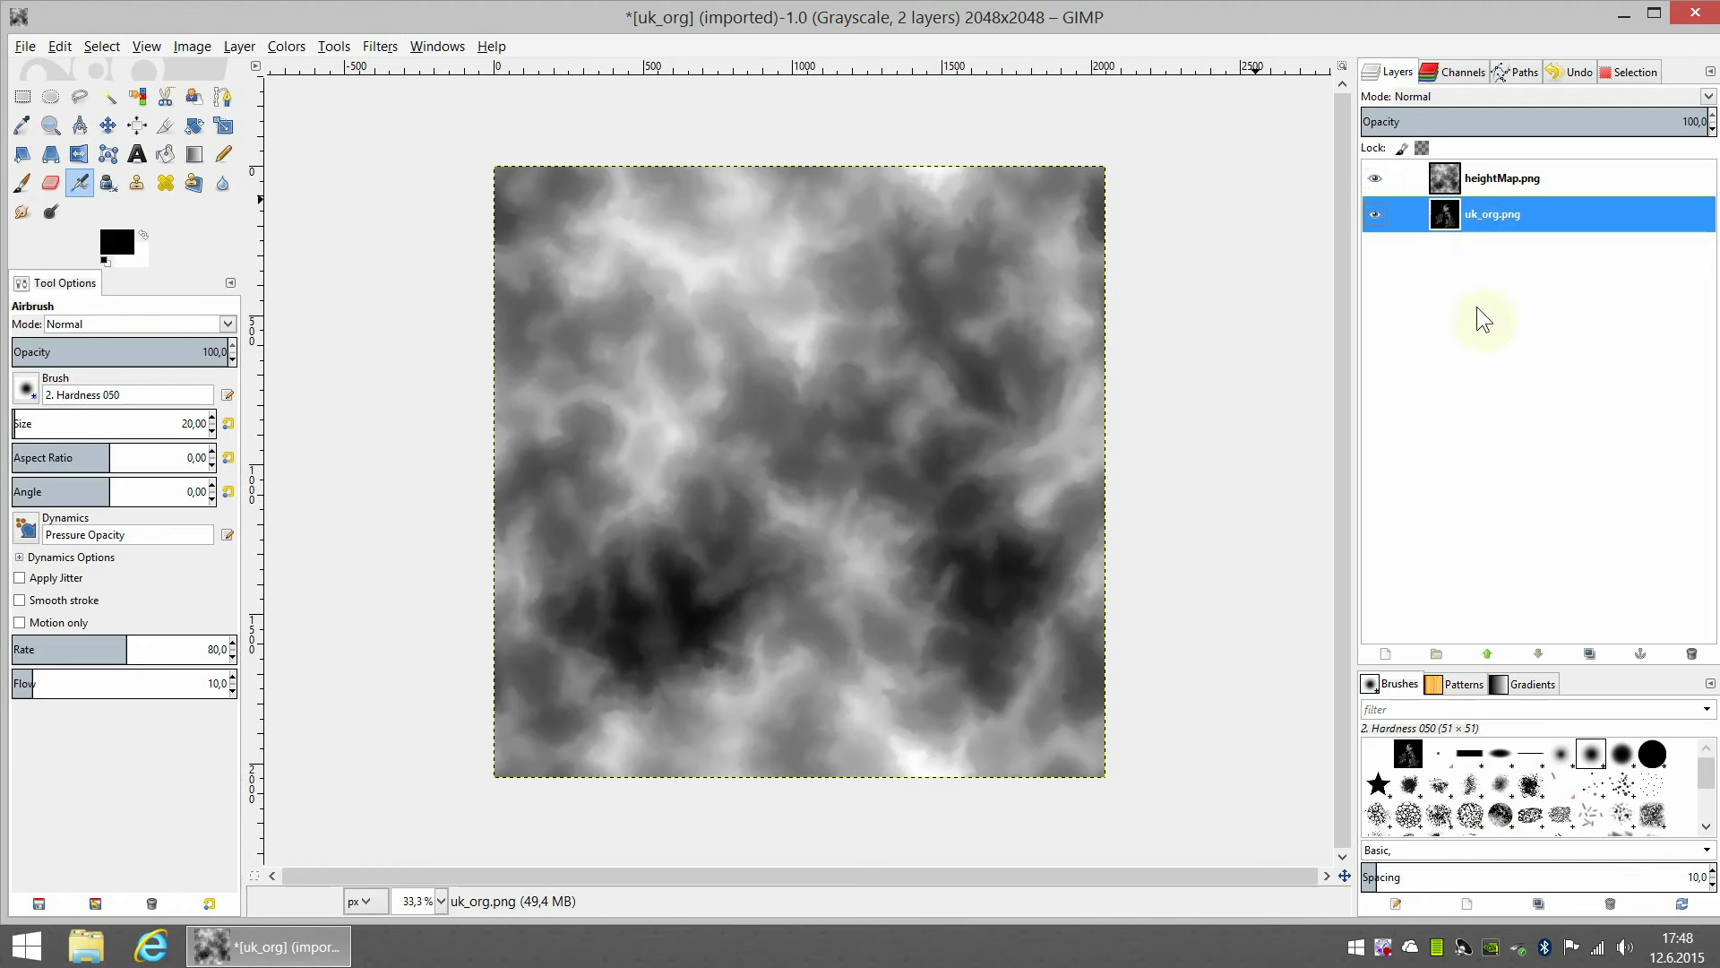
Duplicate heightMap.png twice, creating heightMap.png copy and heightMap.png copy #1.
{"action": "left_click", "coordinate": [1476, 183]}
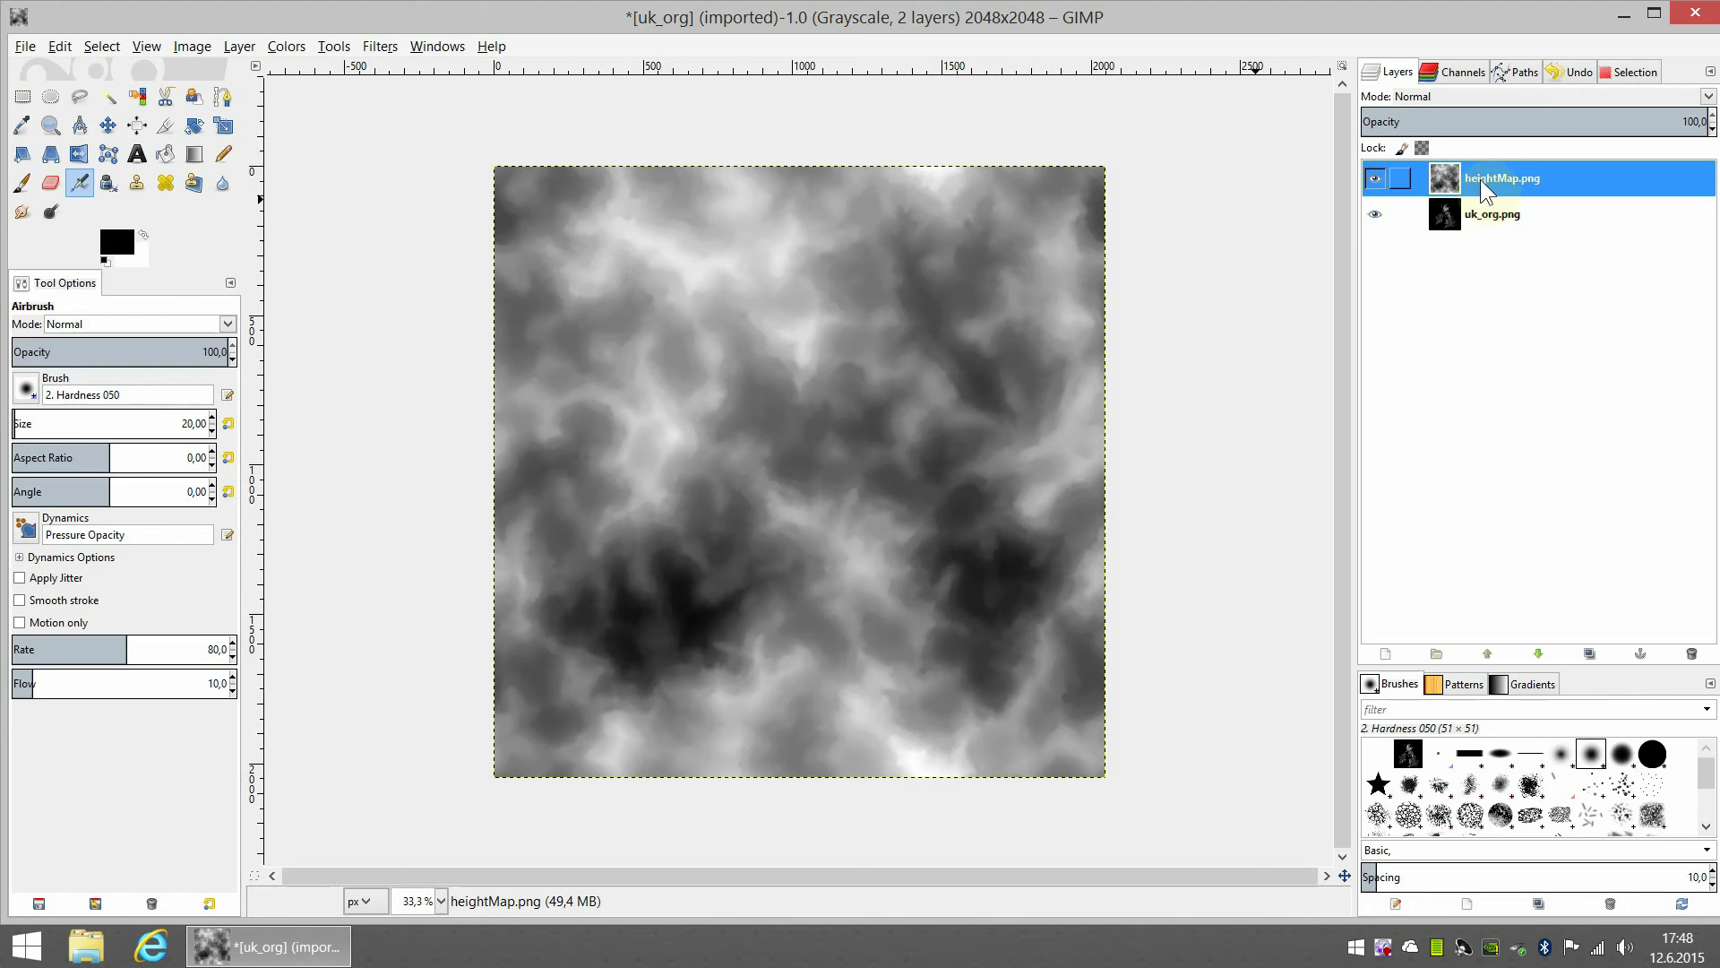
{"action": "right_click", "coordinate": [1481, 180]}
{"action": "left_click", "coordinate": [1604, 287]}
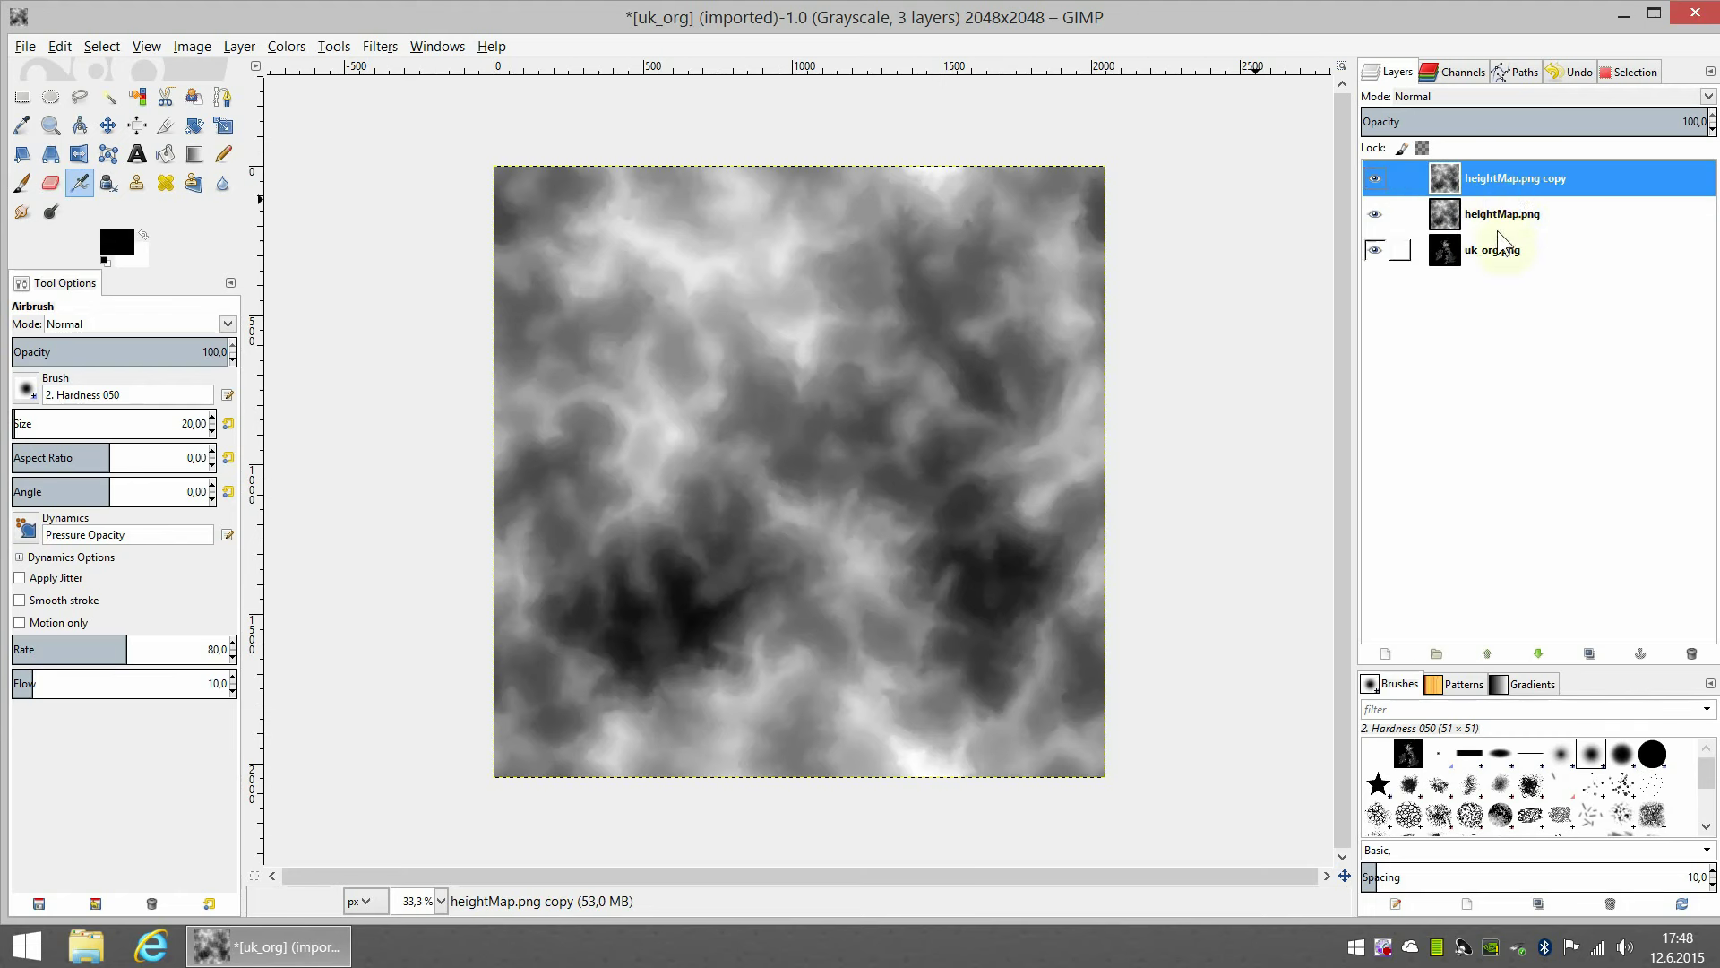
{"action": "right_click", "coordinate": [1494, 178]}
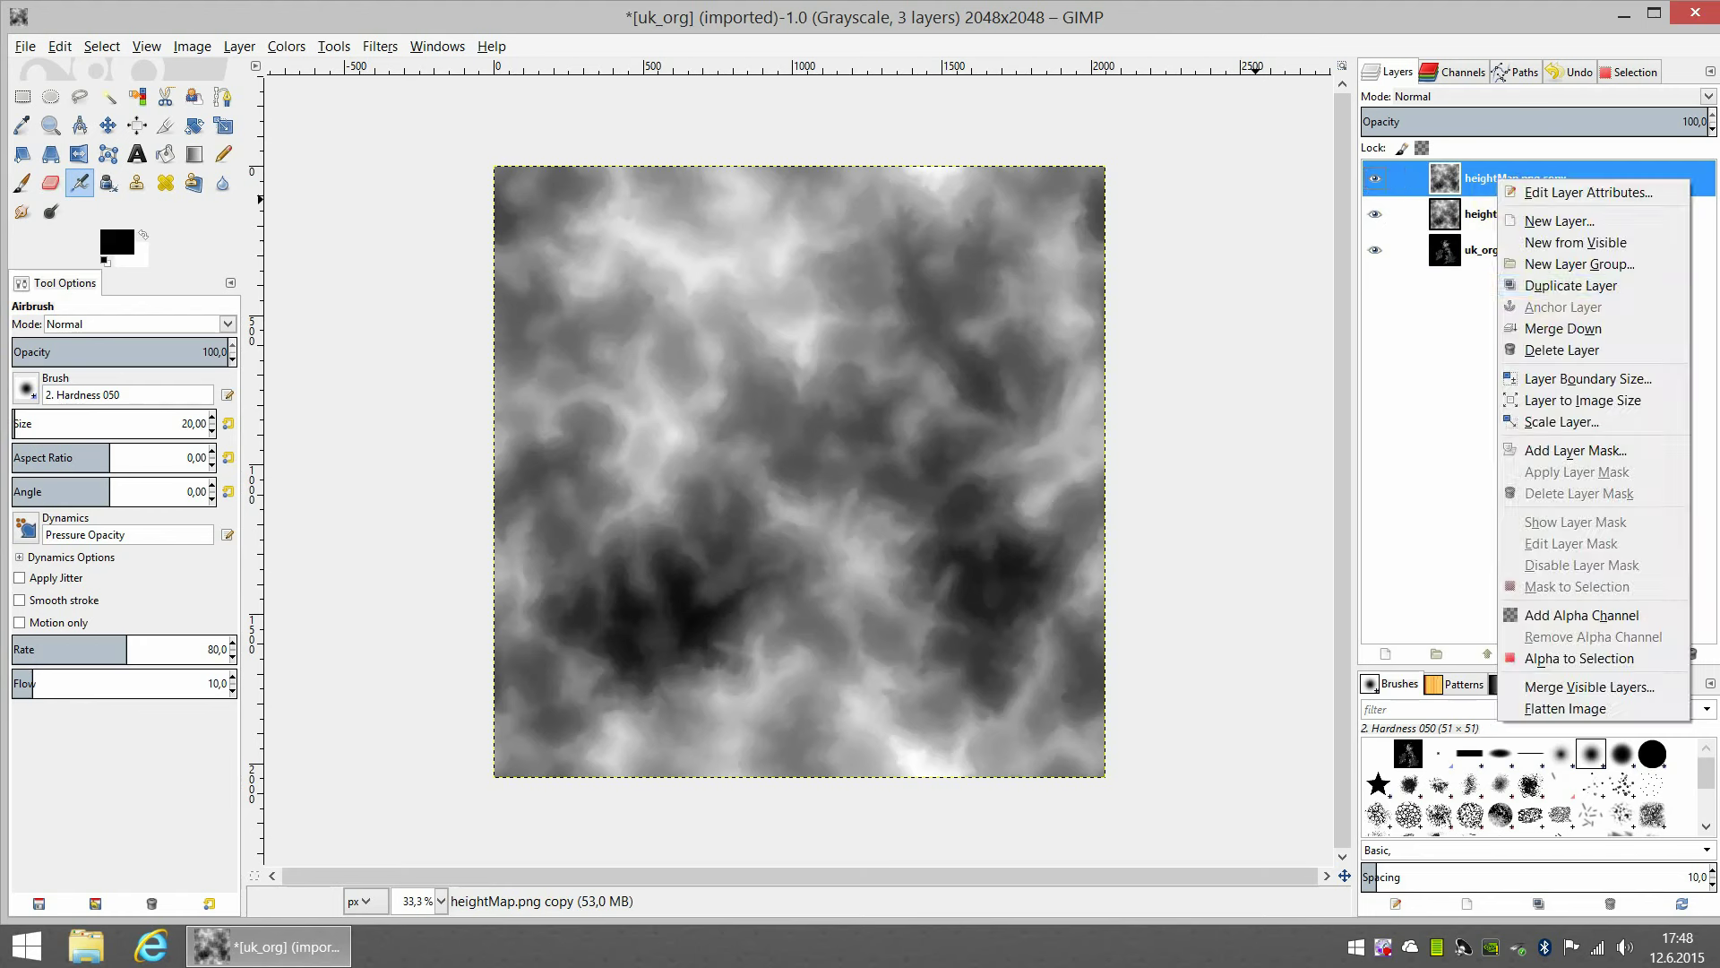
{"action": "left_click", "coordinate": [1570, 285]}
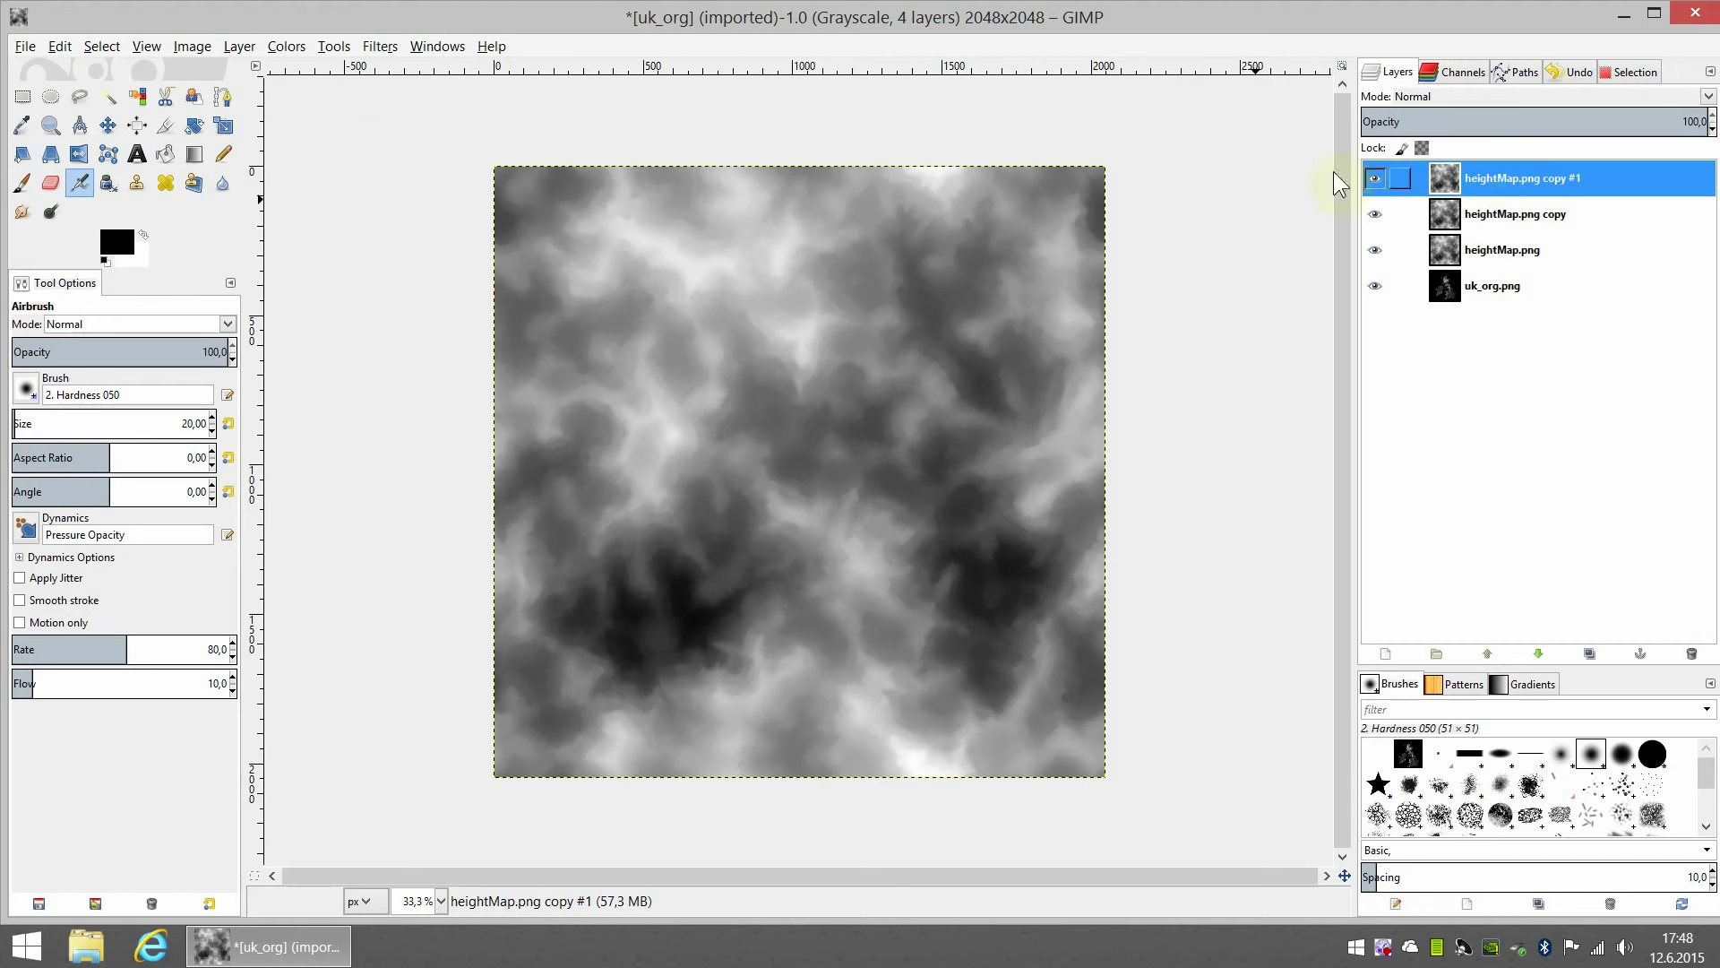
{"action": "left_click", "coordinate": [239, 46]}
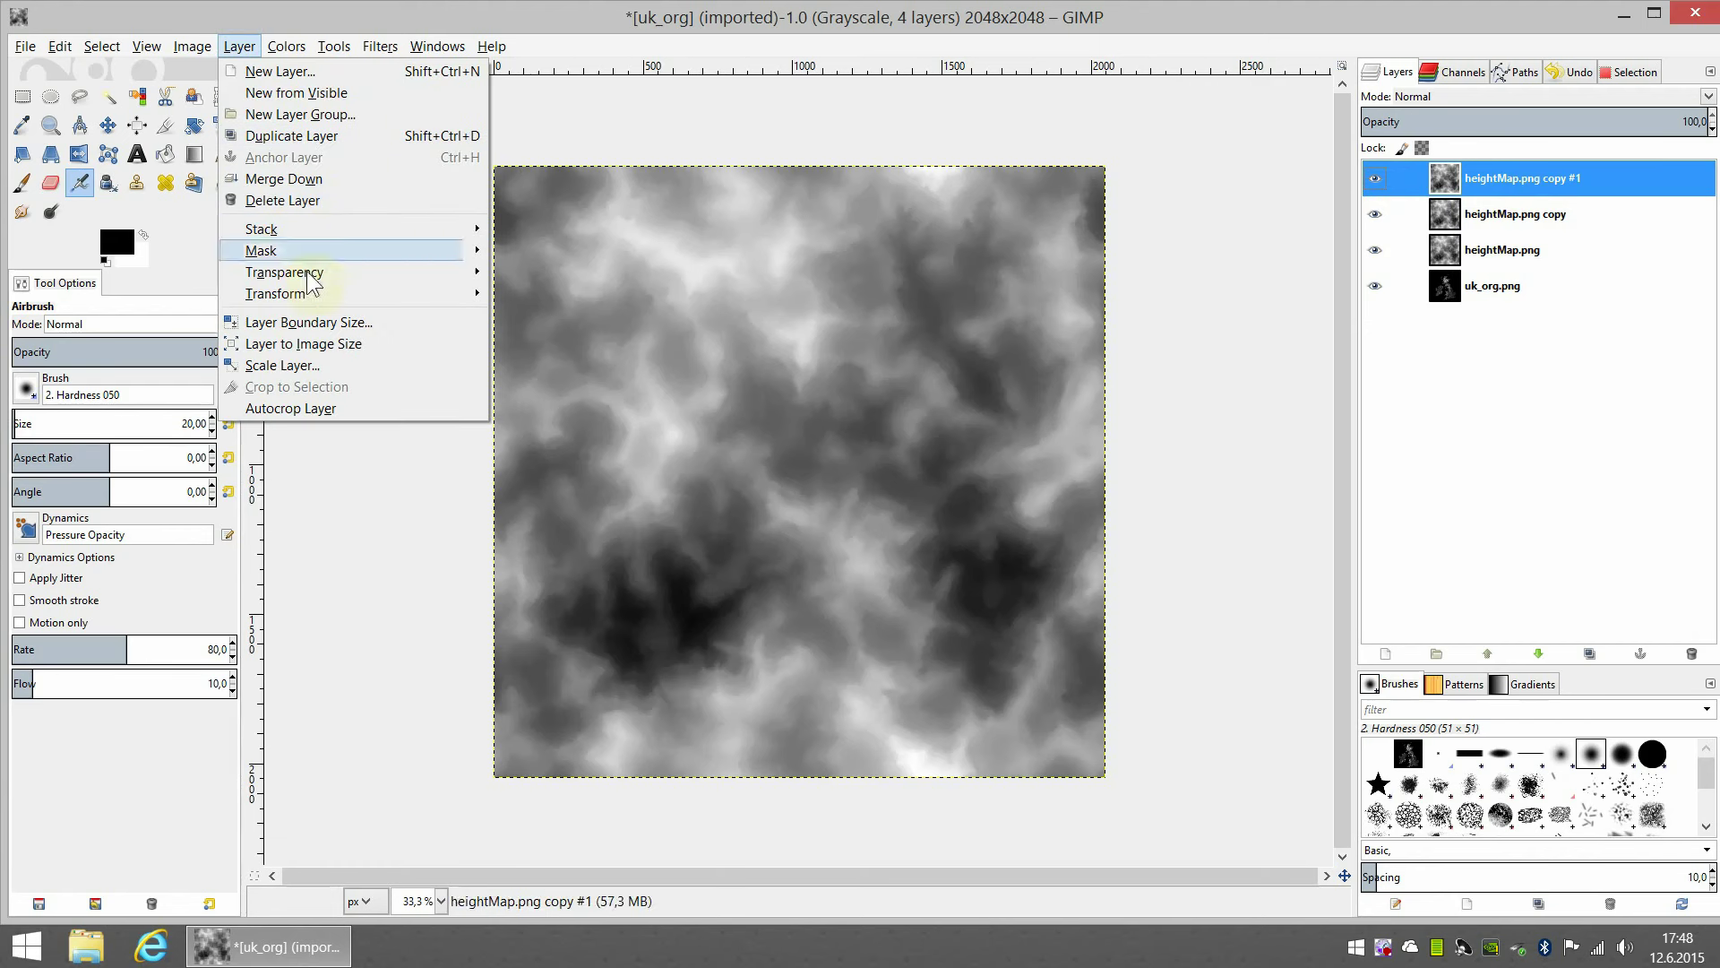
{"action": "mouse_move", "coordinate": [276, 293]}
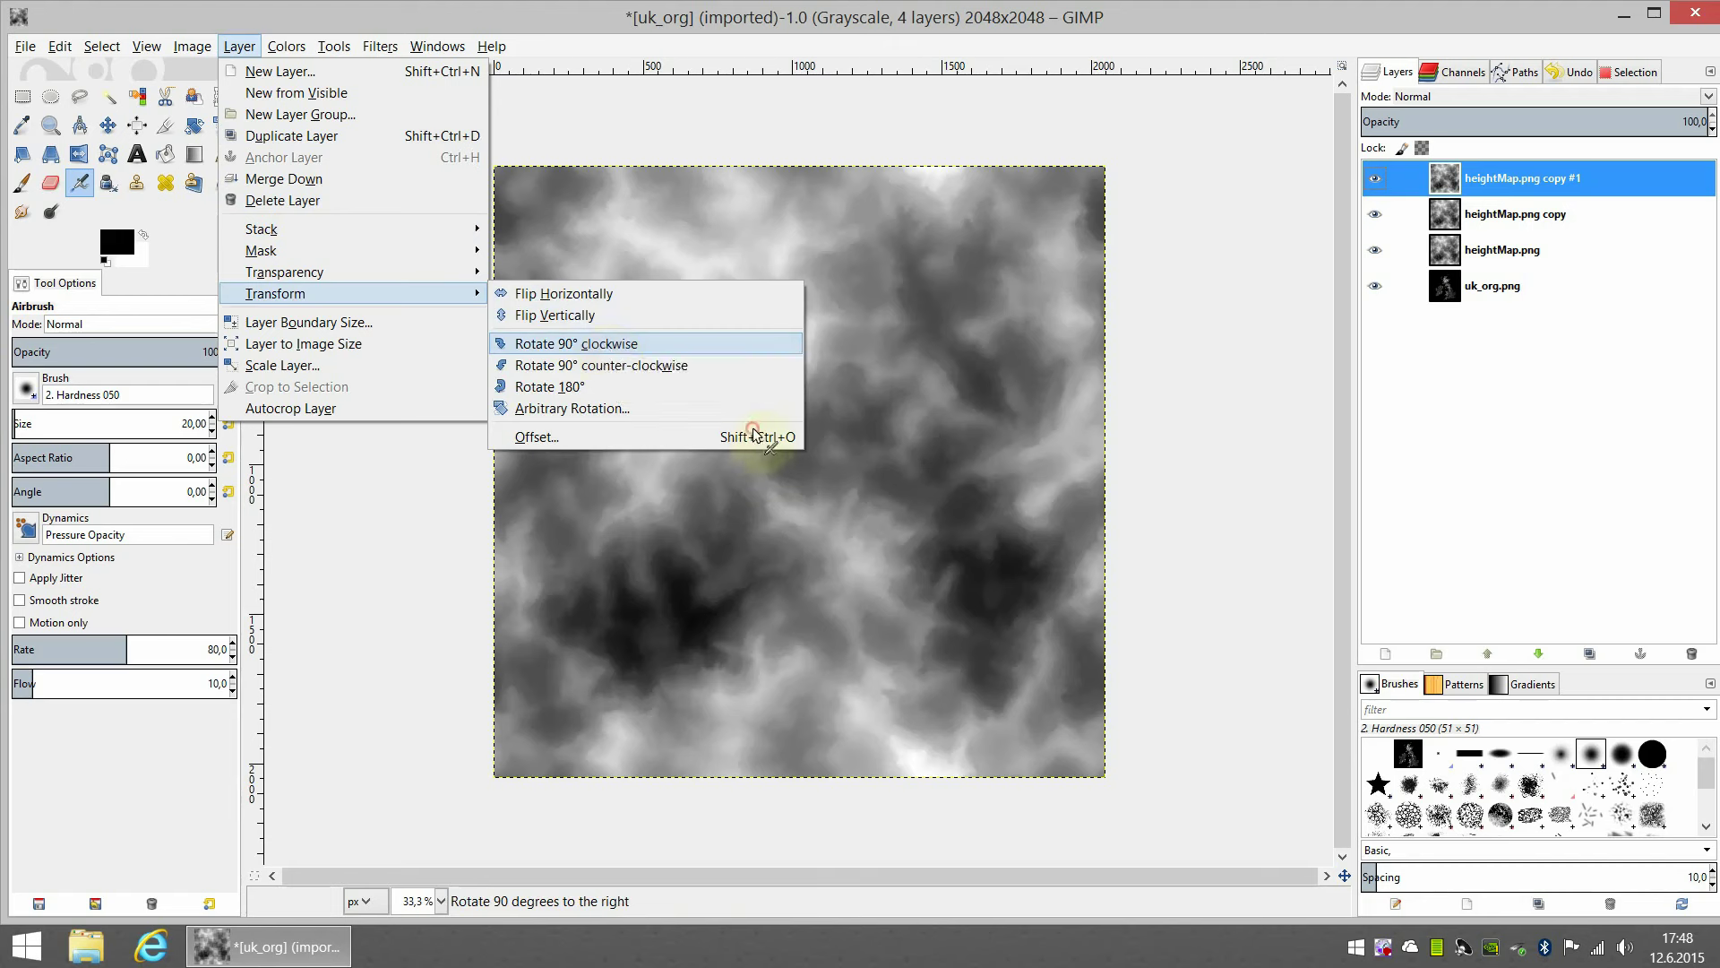
Rotate heightMap.png copy #1 90° clockwise and heightMap.png copy 90° counter-clockwise.
{"action": "left_click", "coordinate": [605, 345]}
{"action": "left_click", "coordinate": [1488, 220]}
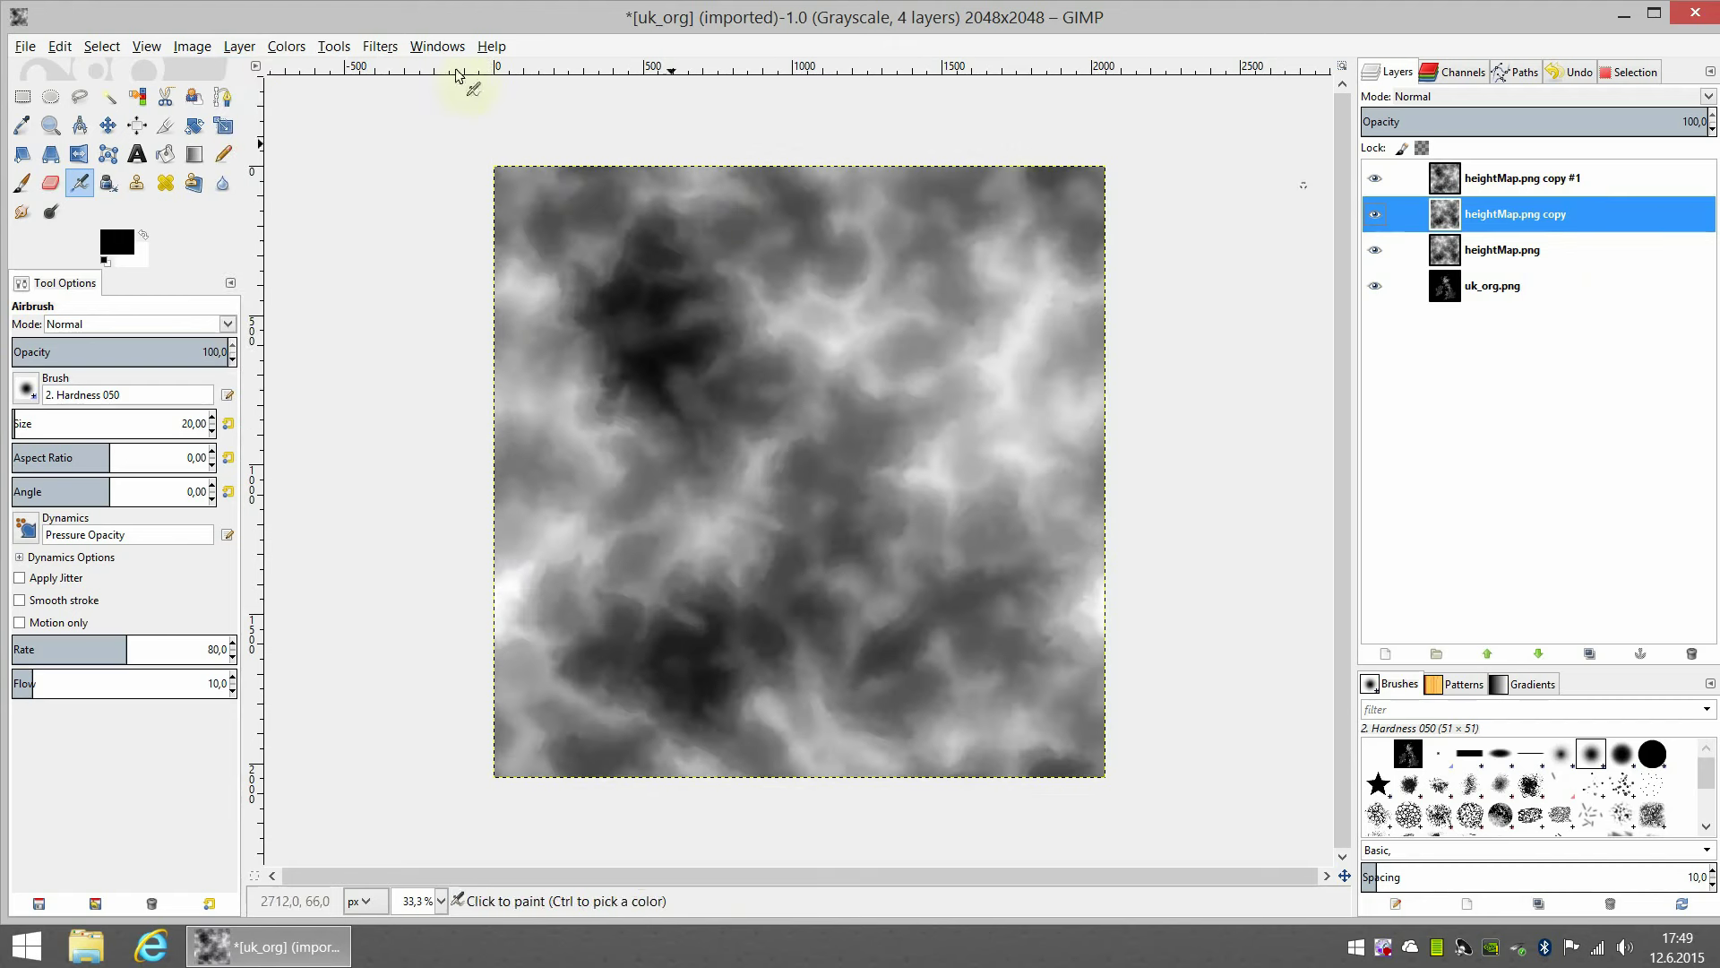
{"action": "left_click", "coordinate": [239, 46]}
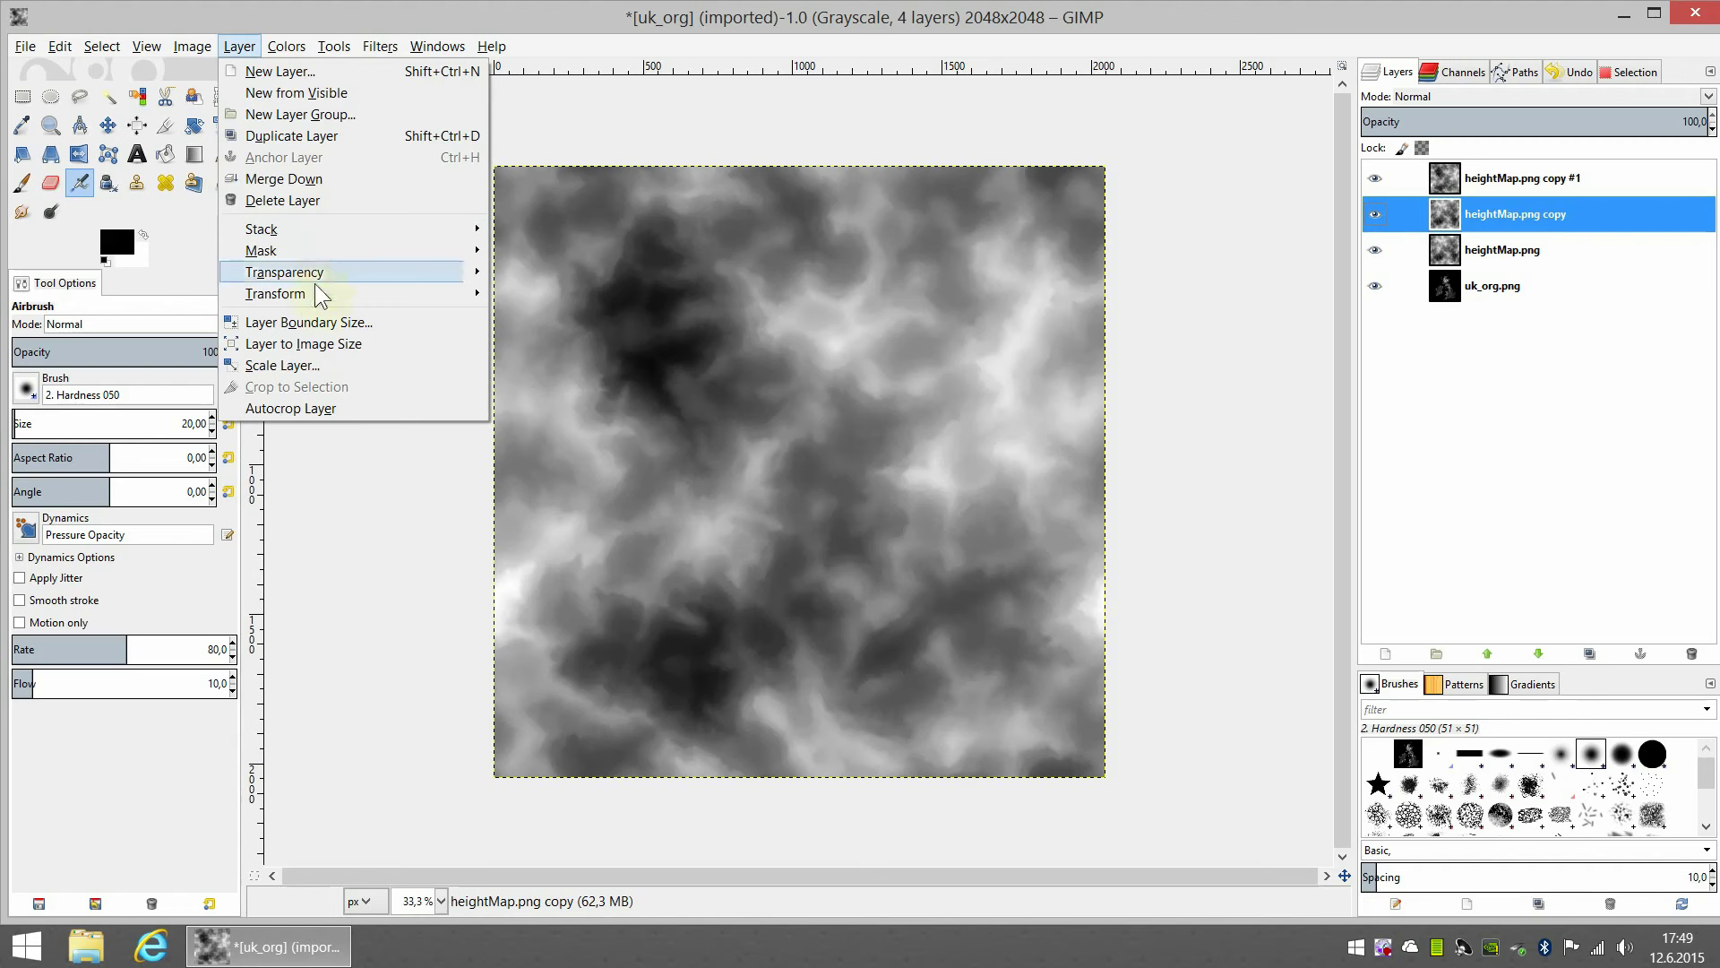
{"action": "mouse_move", "coordinate": [276, 293]}
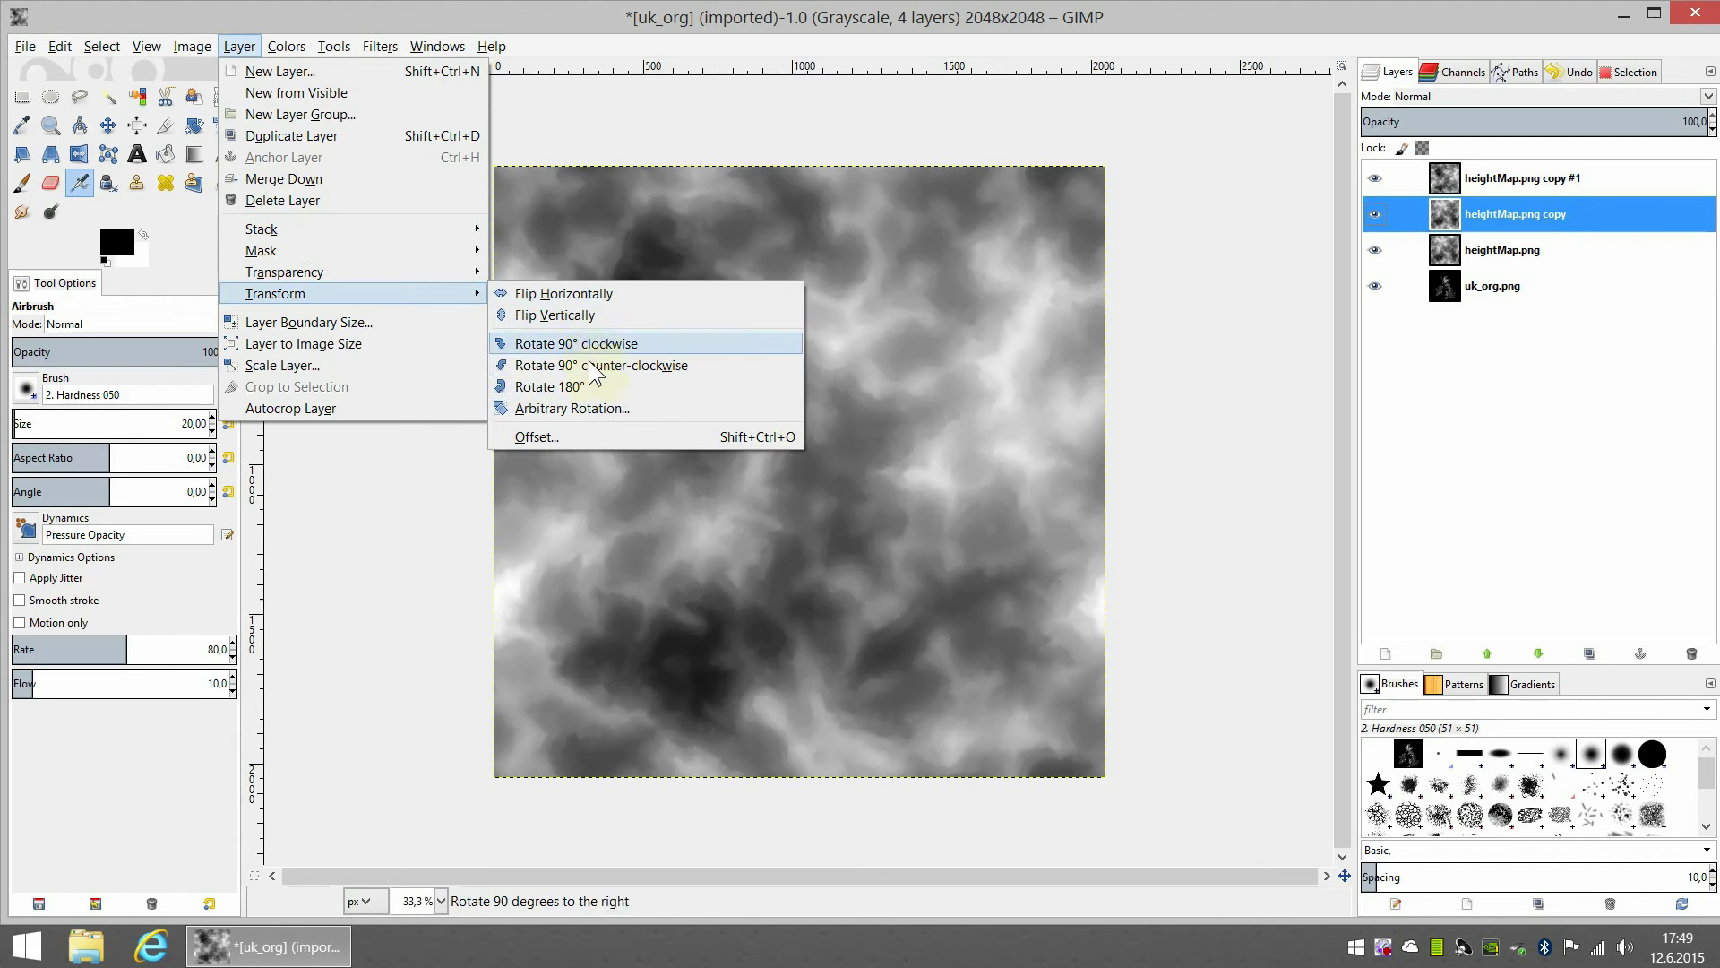
{"action": "left_click", "coordinate": [655, 364]}
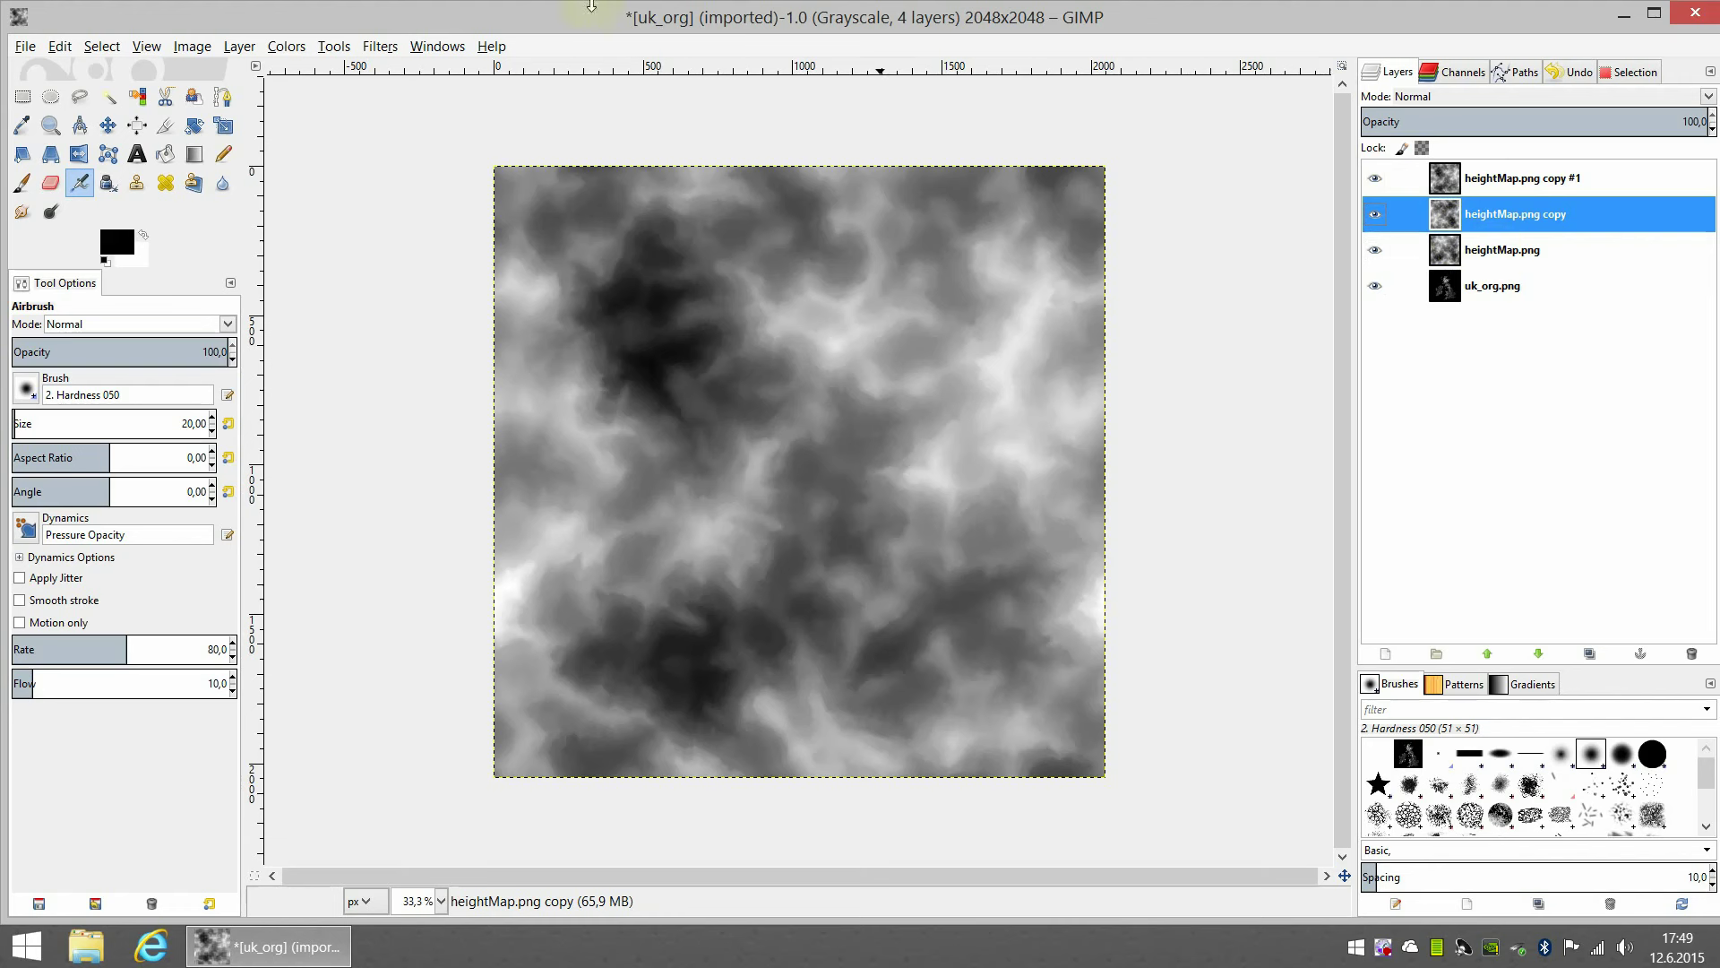
{"action": "left_click", "coordinate": [285, 47]}
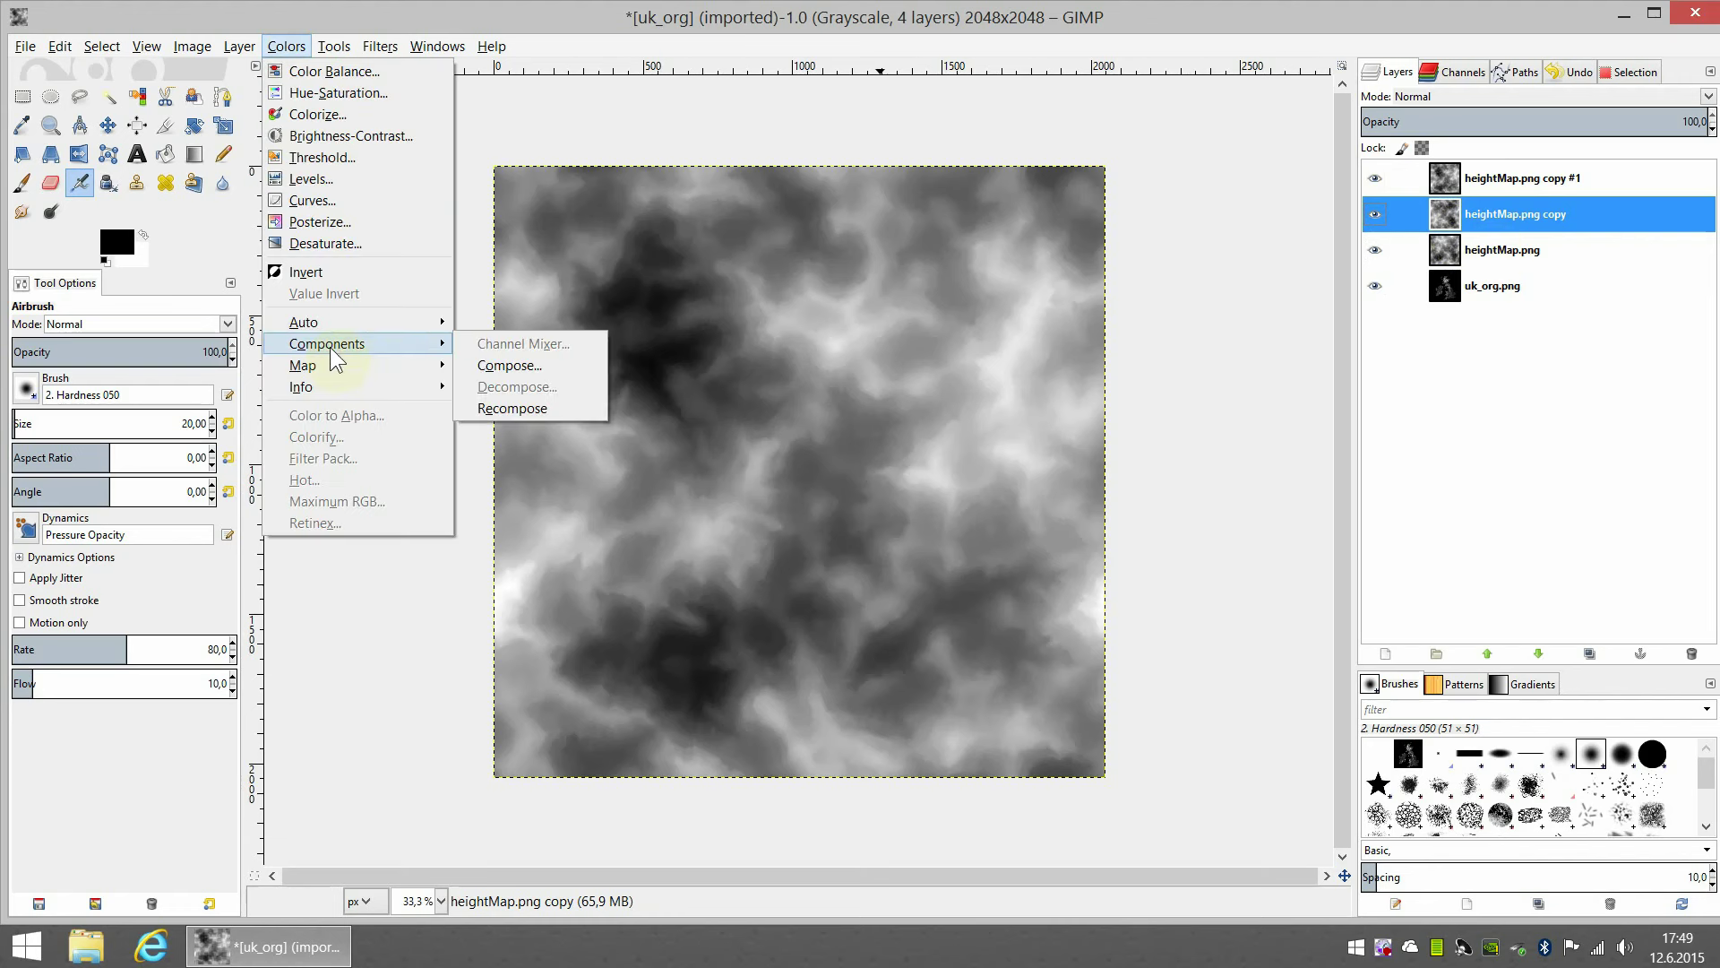
{"action": "mouse_move", "coordinate": [326, 345]}
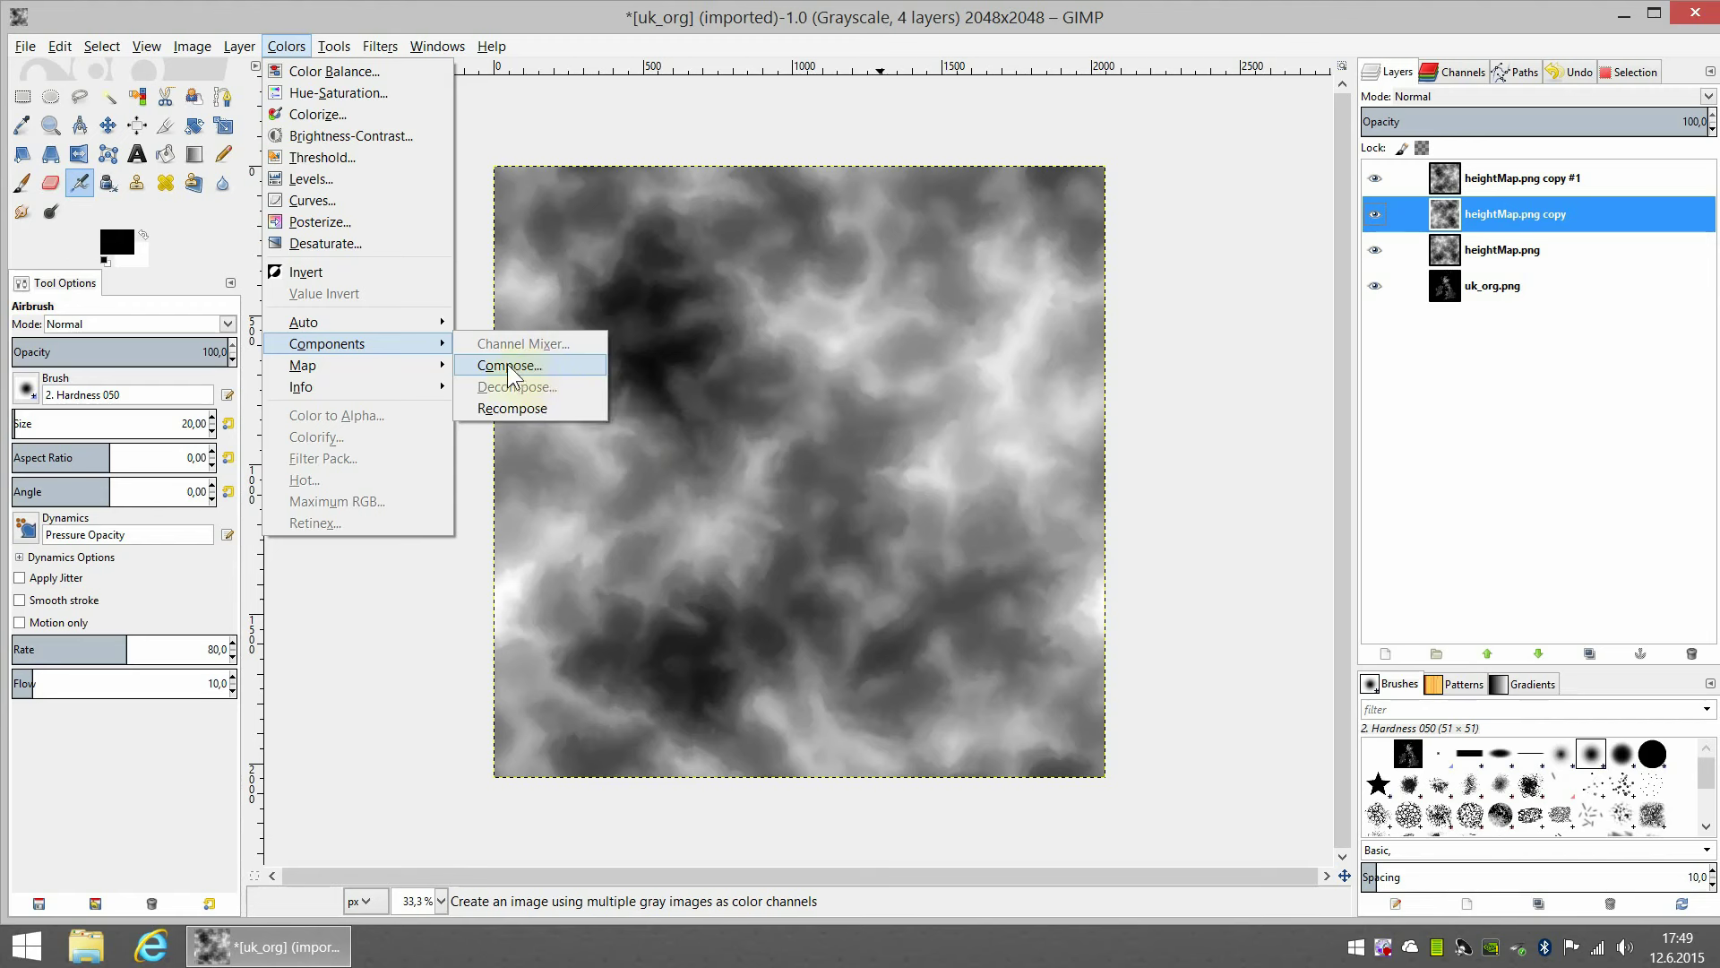
Start Compose, widen its window and set the colour model to RGBA.
{"action": "left_click", "coordinate": [521, 364]}
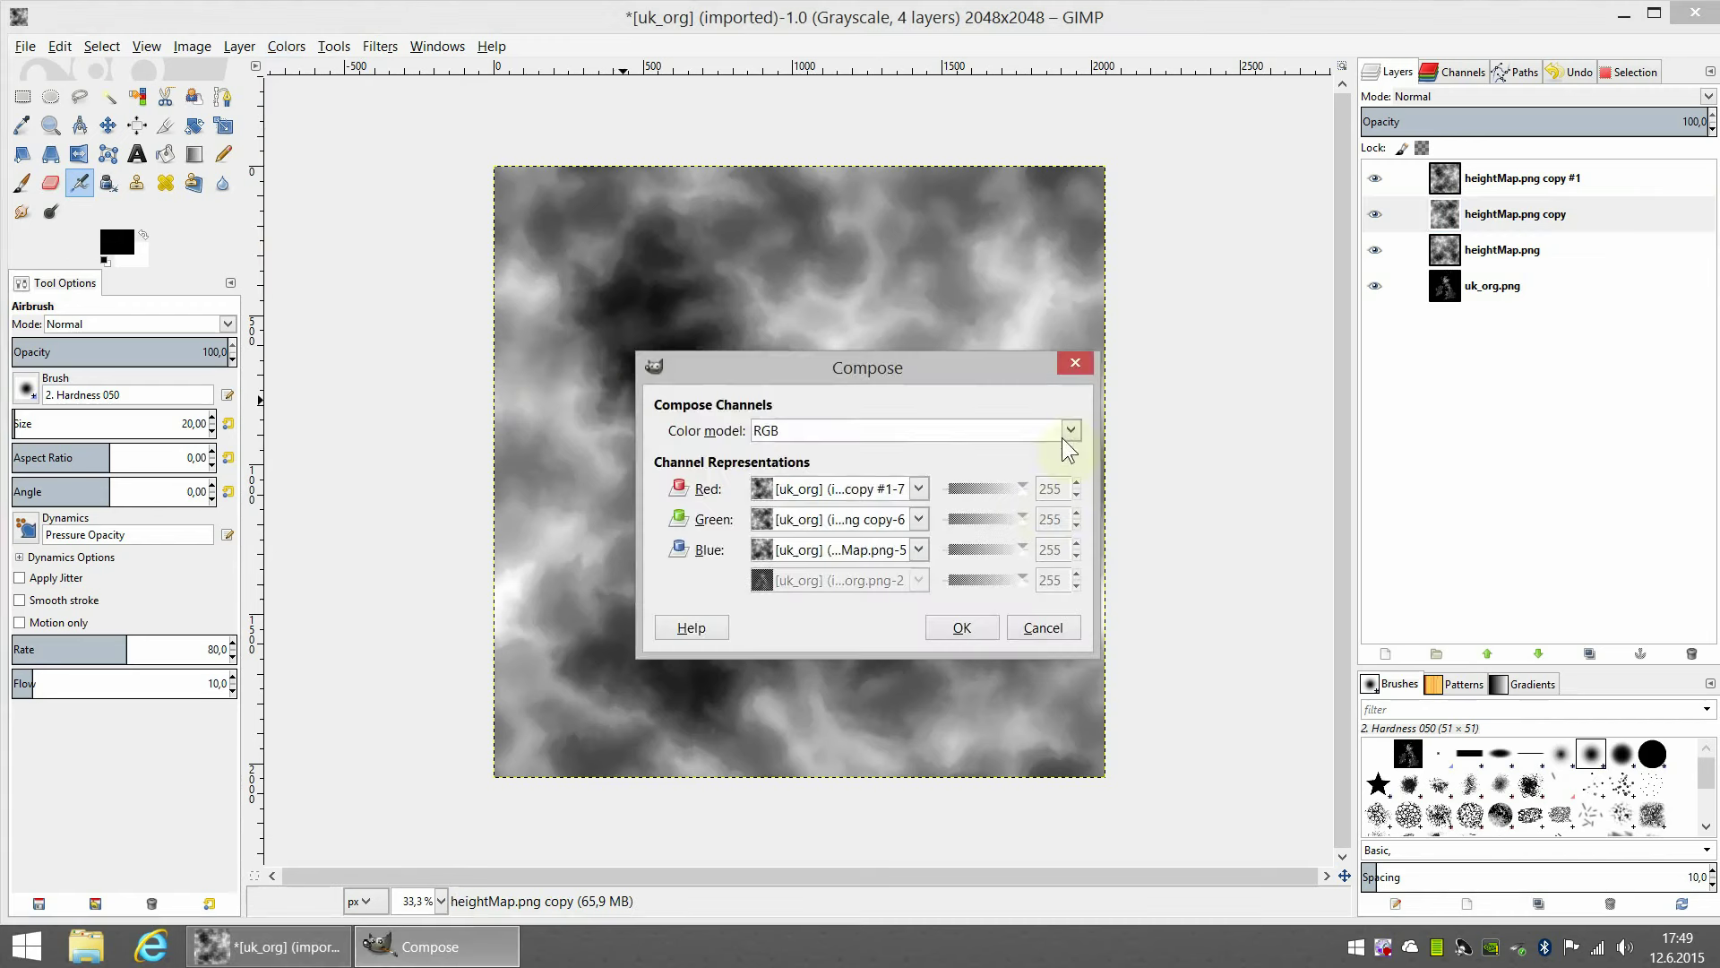
{"action": "left_click_drag", "start_coordinate": [1015, 369], "coordinate": [865, 223]}
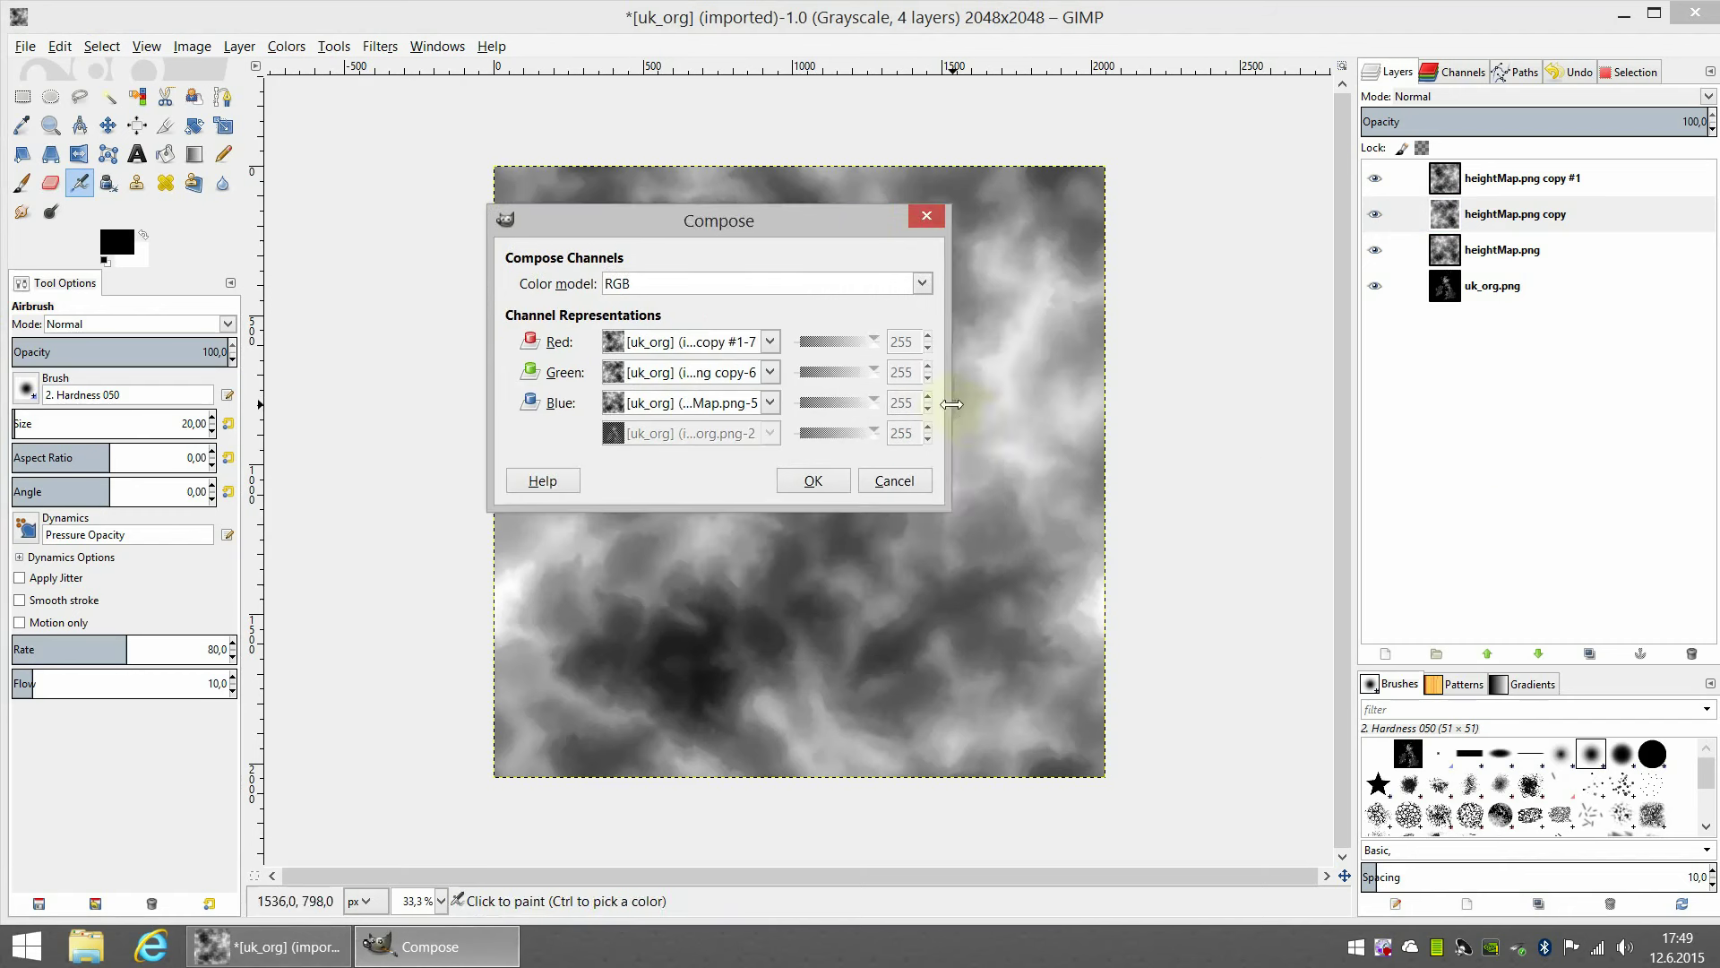
{"action": "left_click_drag", "start_coordinate": [952, 404], "coordinate": [1167, 404]}
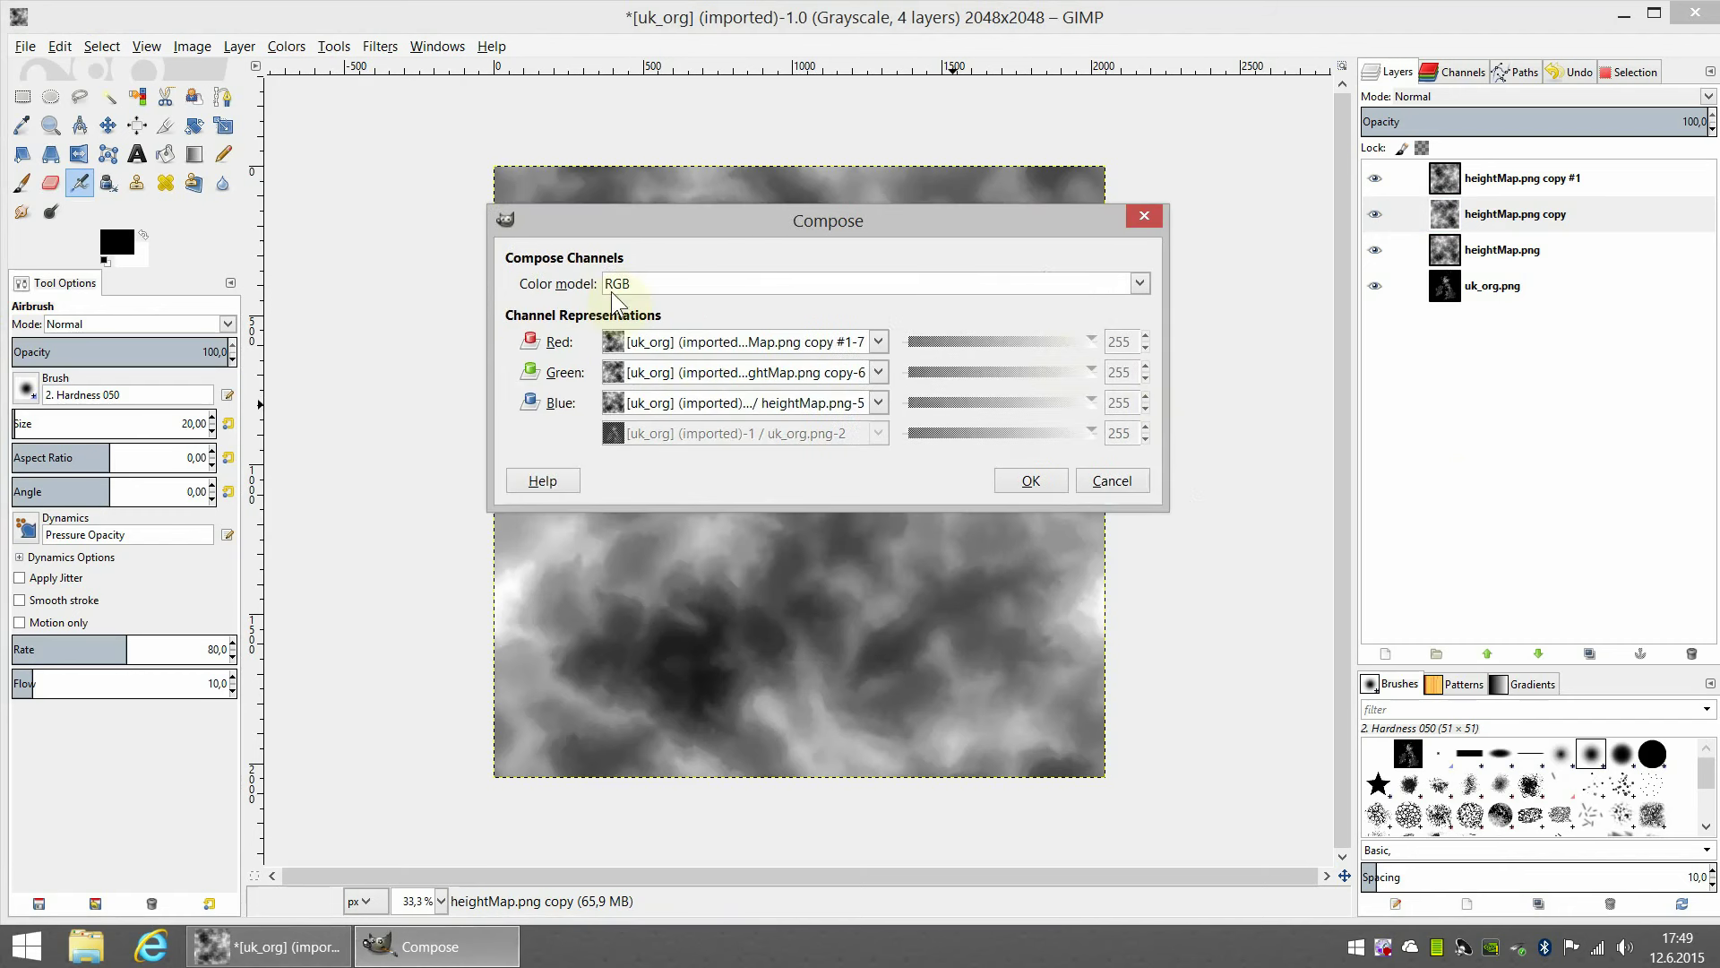
{"action": "left_click", "coordinate": [1140, 285]}
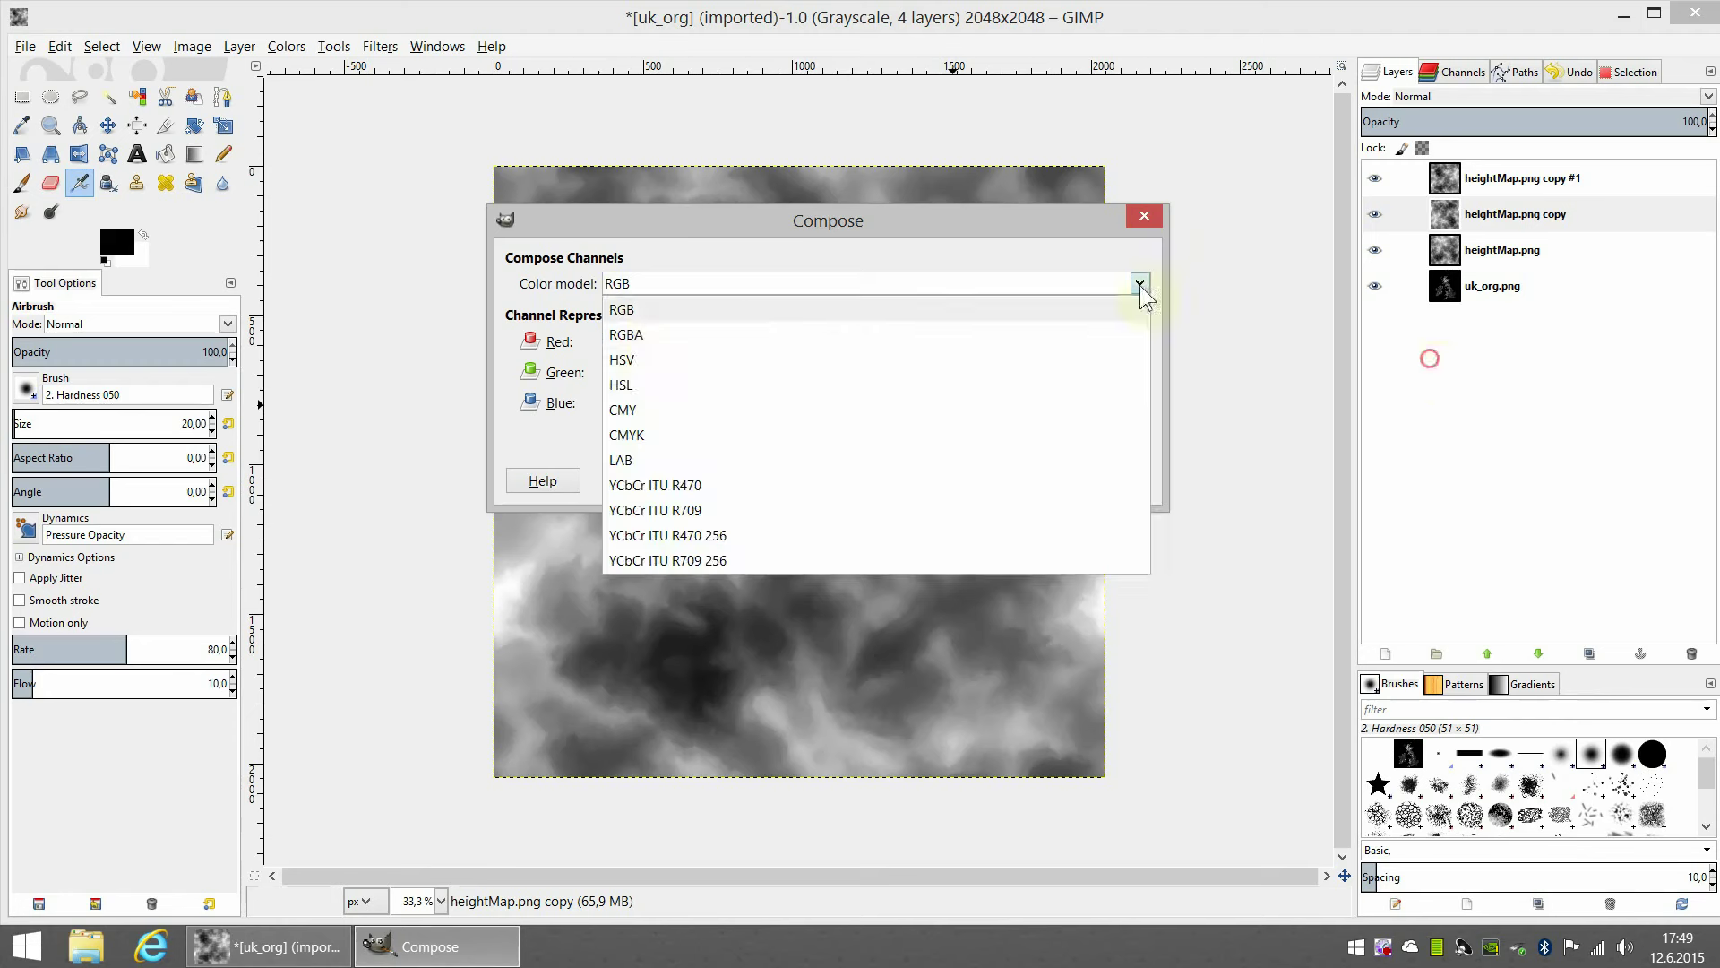
{"action": "left_click", "coordinate": [652, 333]}
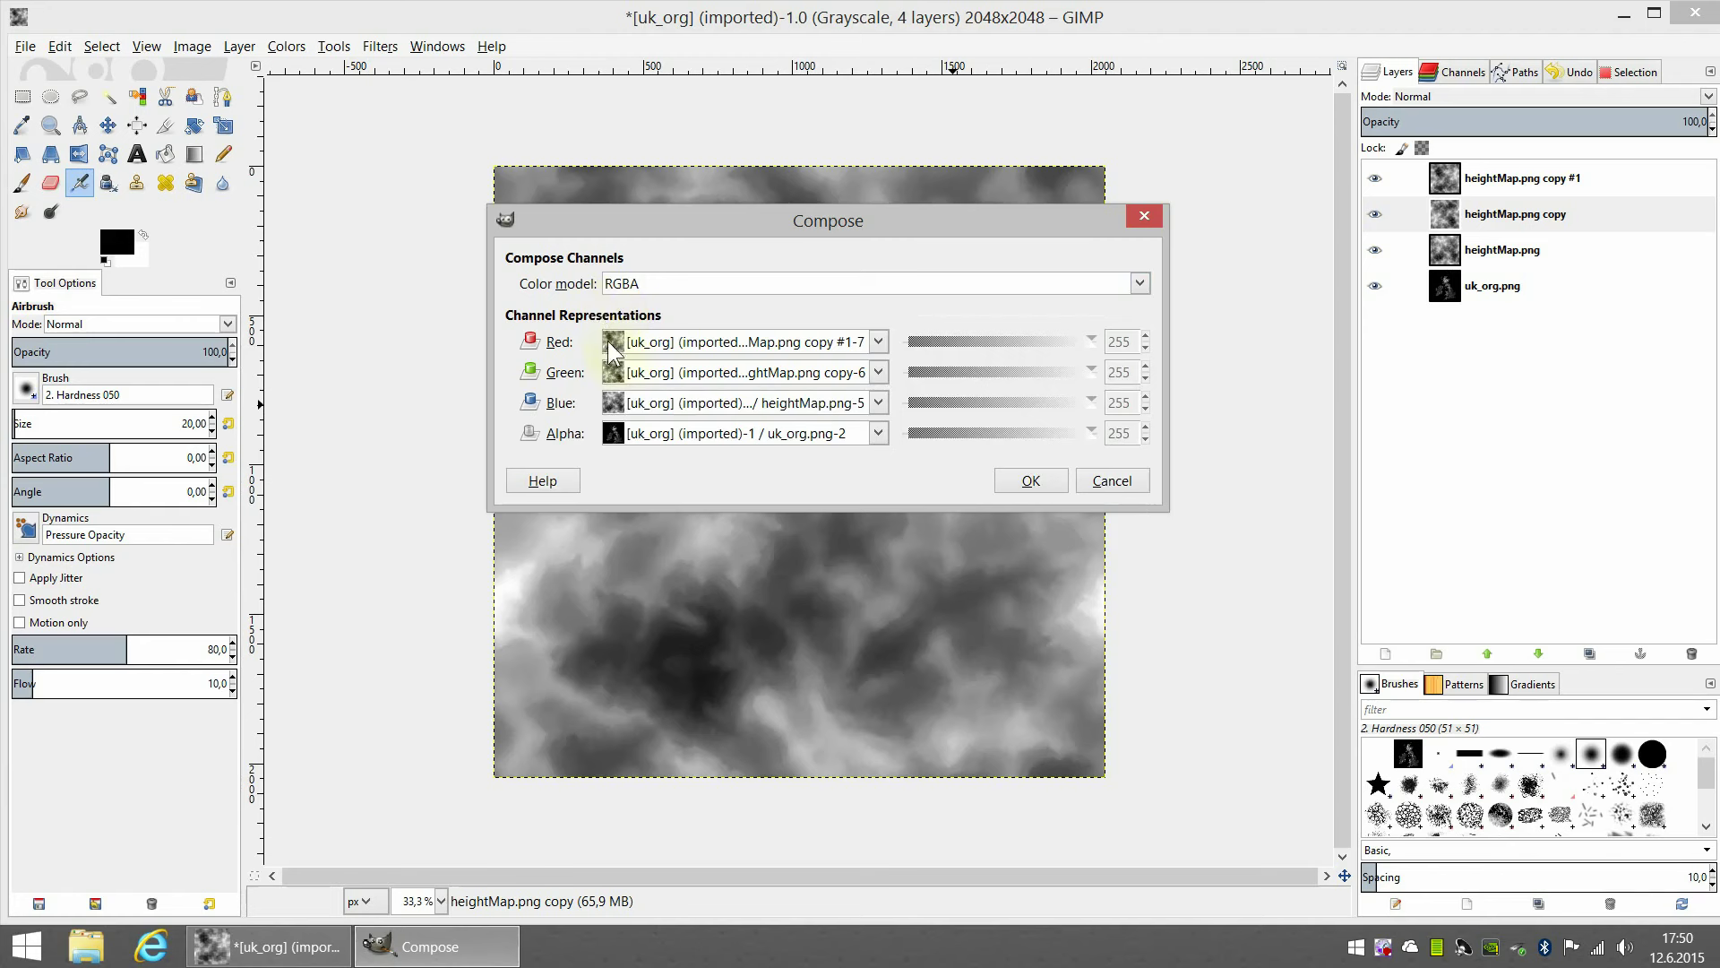
Check the channel source layers, keeping heightMap.png copy #1 as red, and create the RGBA image.
{"action": "left_click_drag", "start_coordinate": [1168, 384], "coordinate": [1403, 381]}
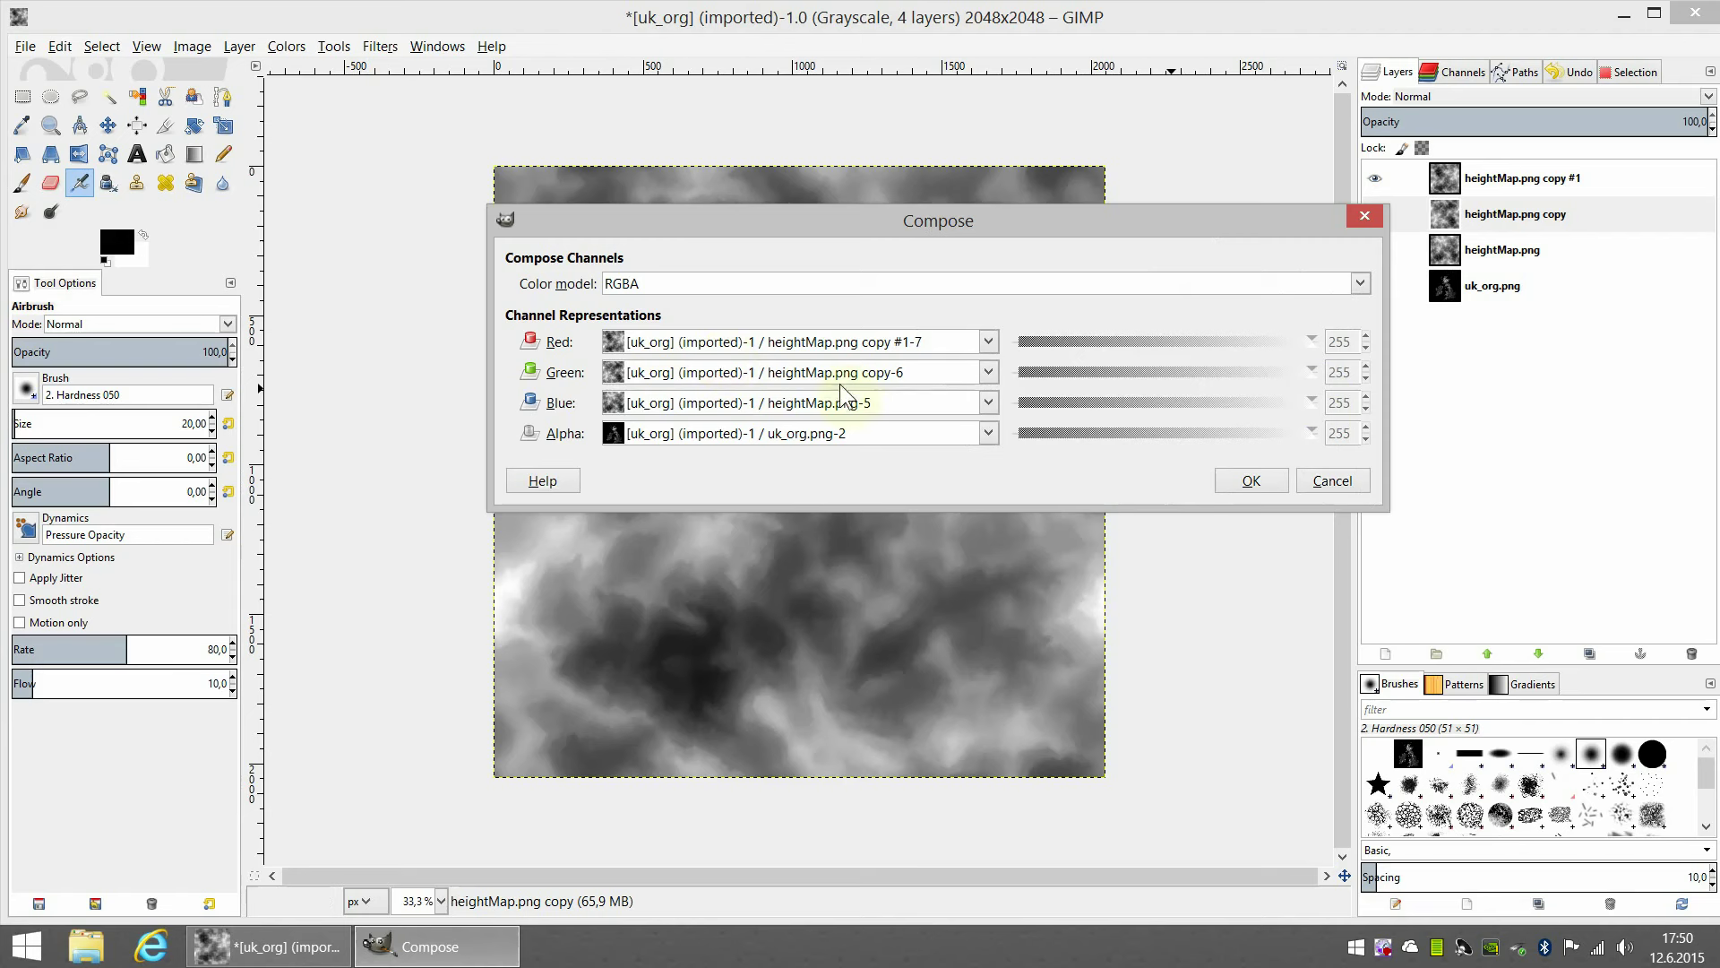
{"action": "left_click", "coordinate": [988, 343]}
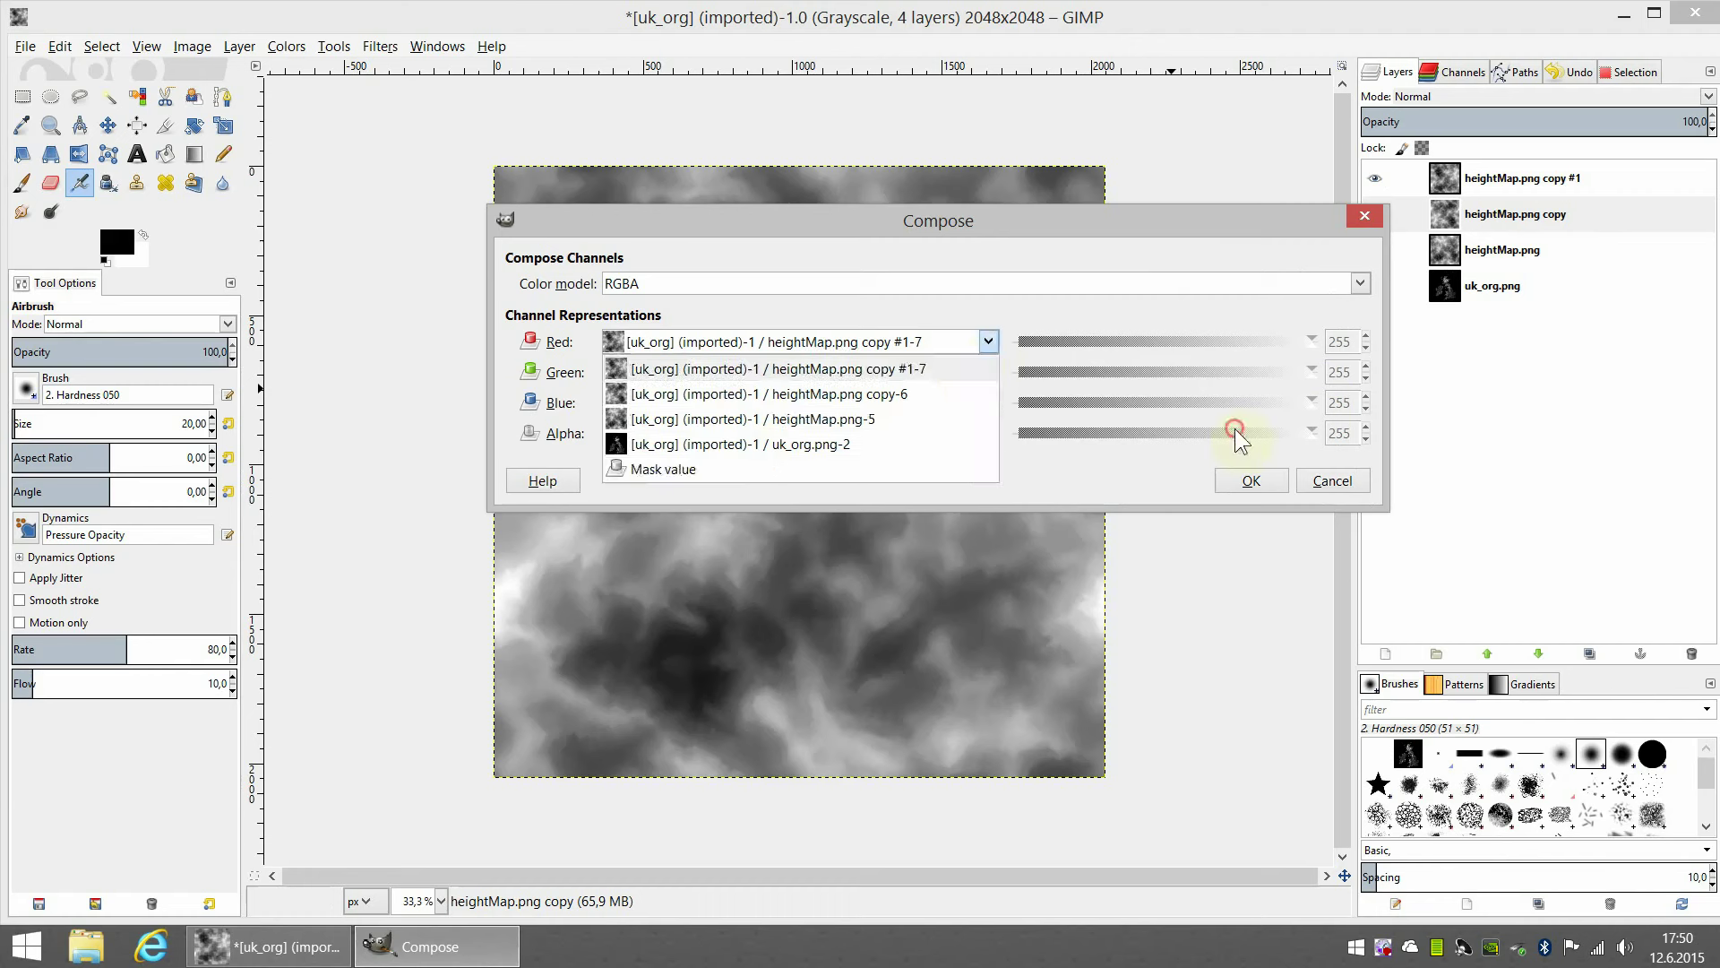
{"action": "left_click", "coordinate": [1235, 428]}
{"action": "left_click", "coordinate": [986, 372]}
{"action": "left_click", "coordinate": [1233, 462]}
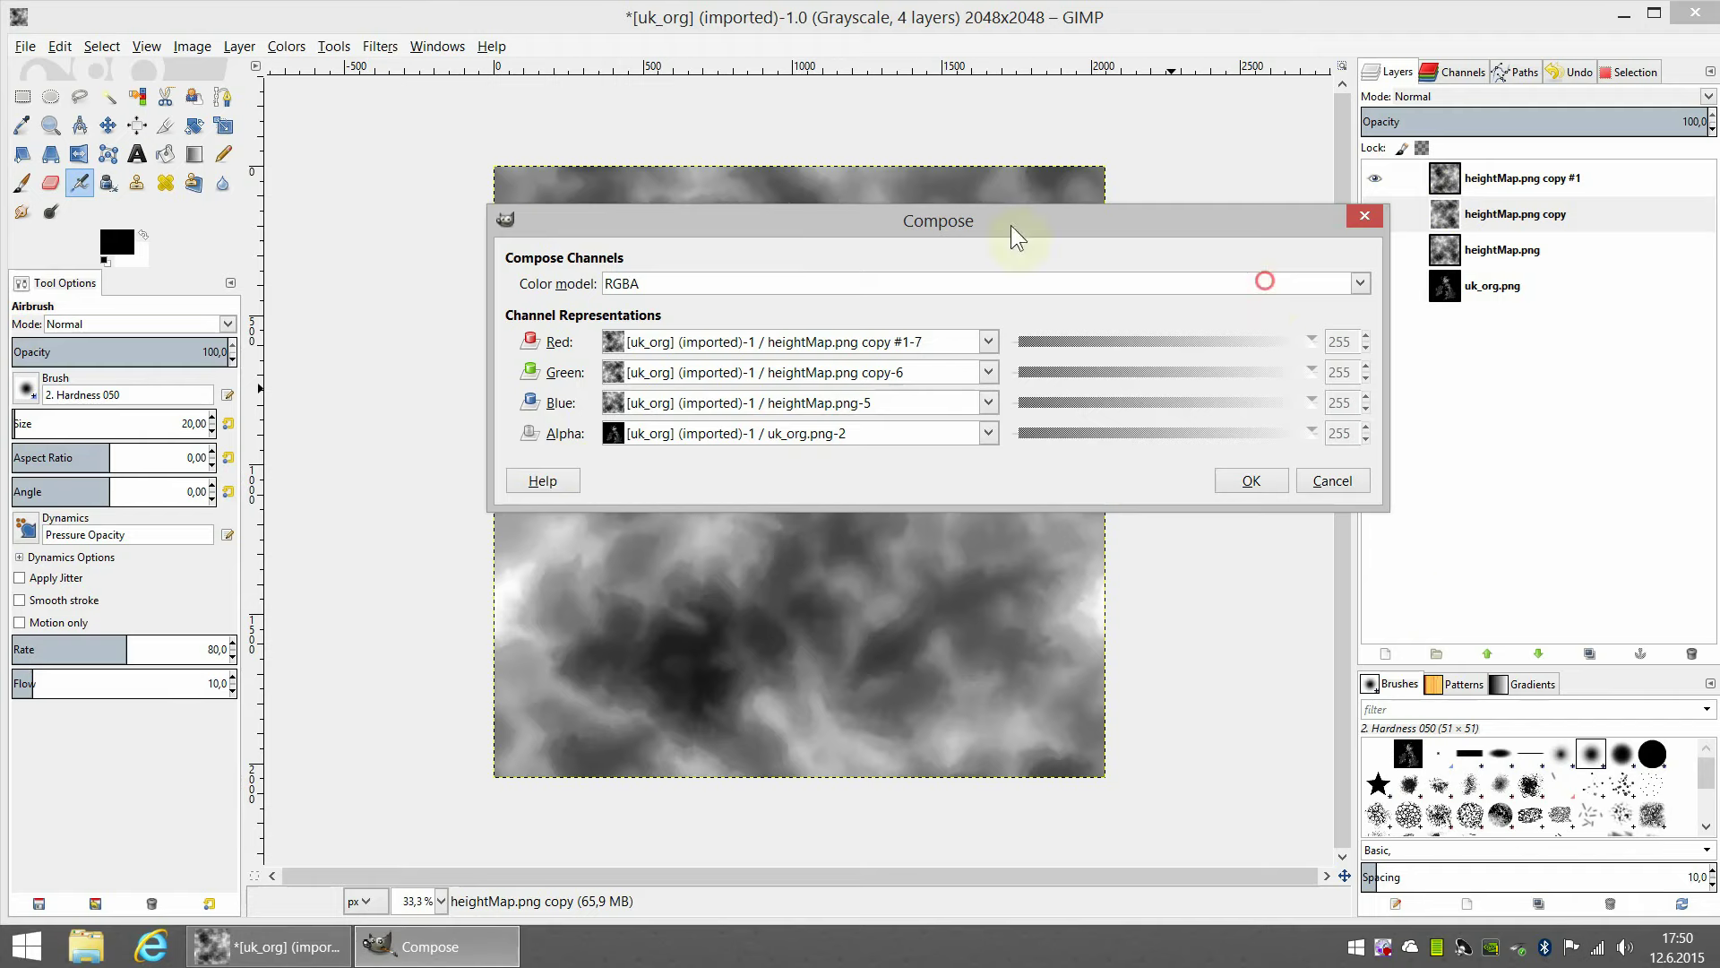
{"action": "left_click_drag", "start_coordinate": [1011, 224], "coordinate": [888, 203]}
{"action": "left_click", "coordinate": [1124, 461]}
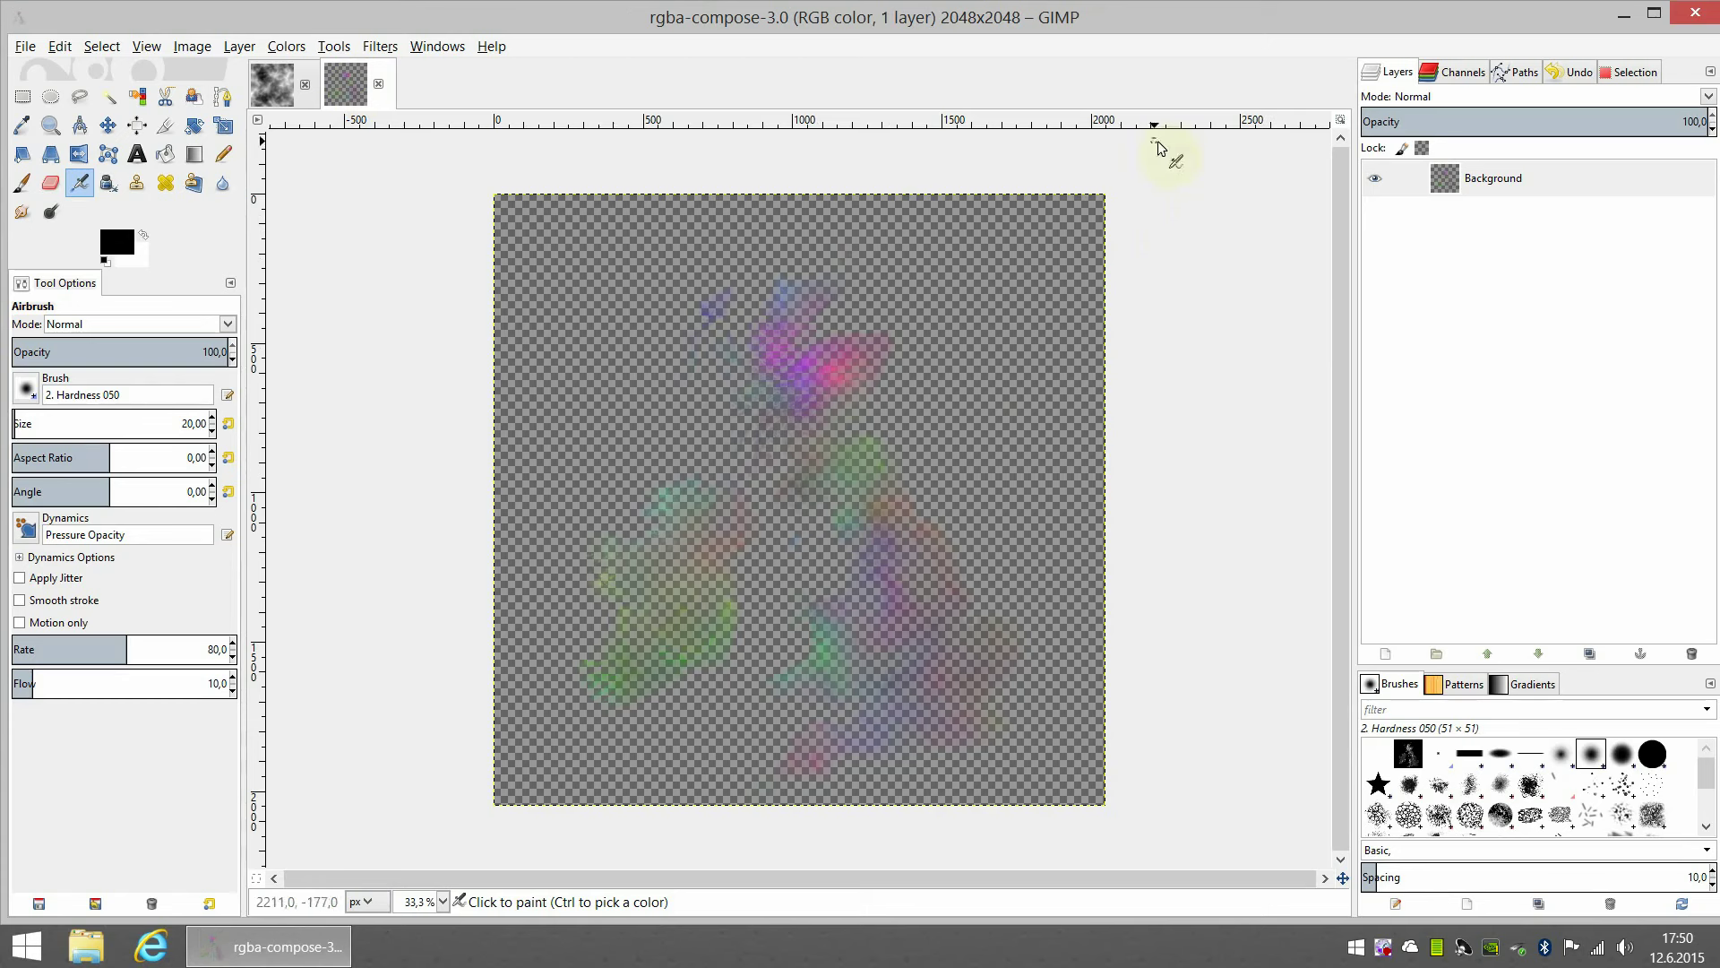
Select the composed image's Red channel and name the export worldData.tga.
{"action": "left_click", "coordinate": [1452, 74]}
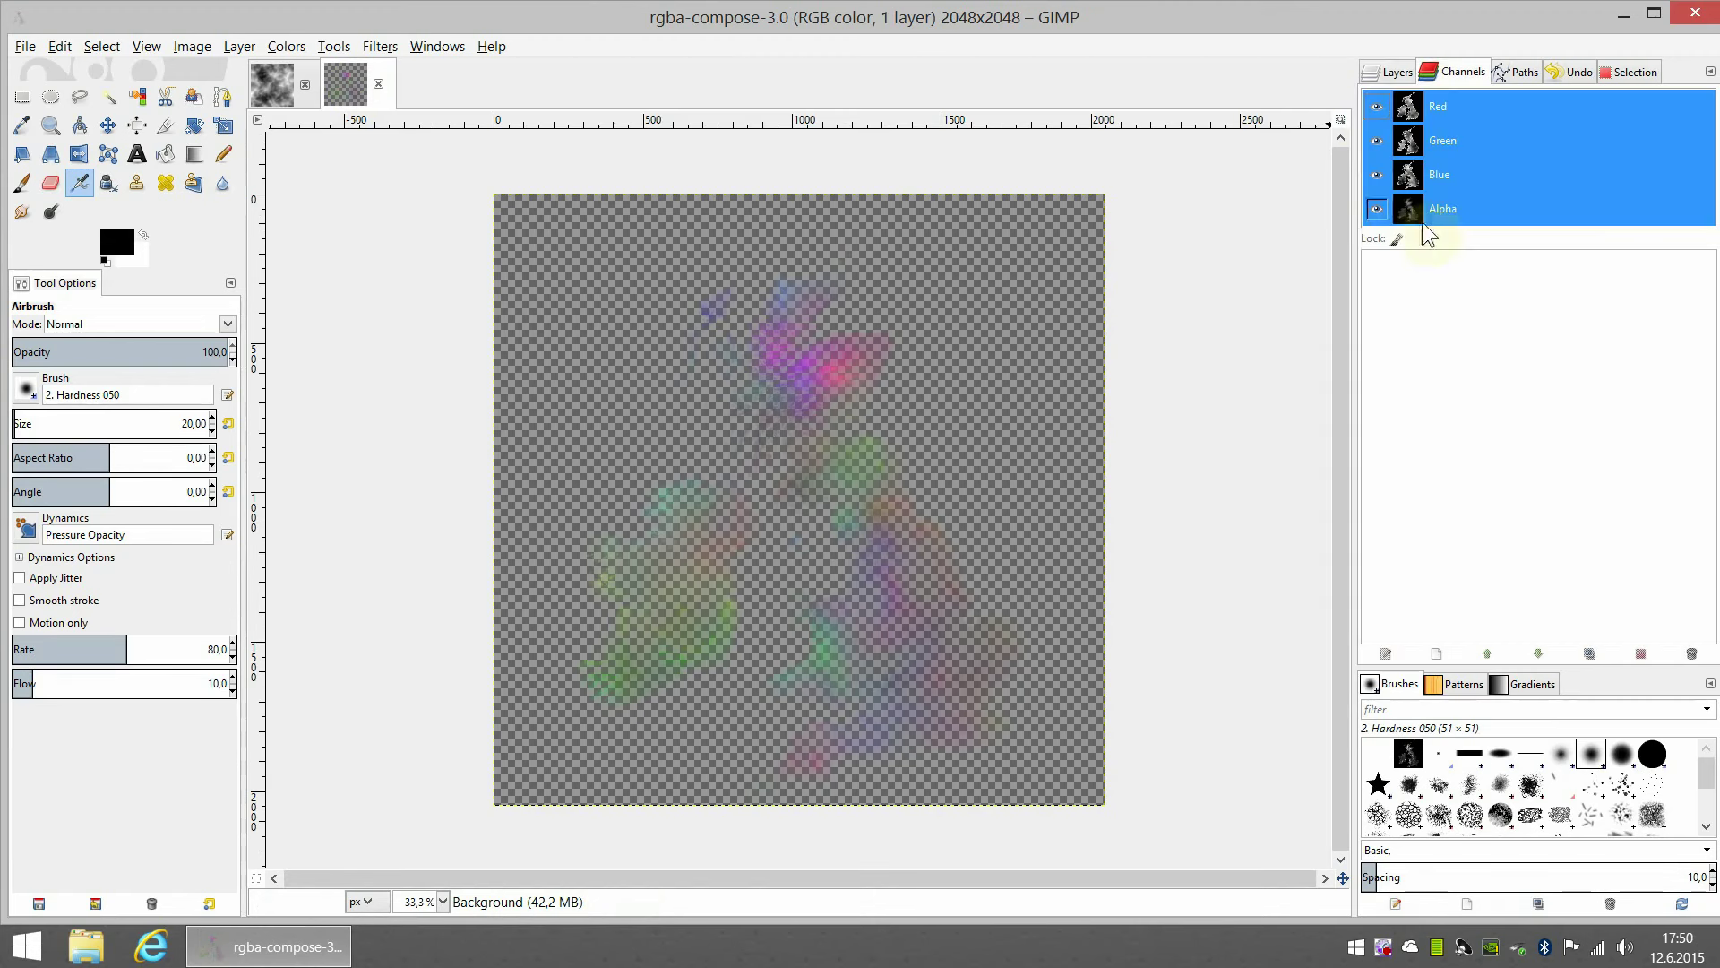
{"action": "left_click", "coordinate": [1449, 104]}
{"action": "left_click", "coordinate": [26, 48]}
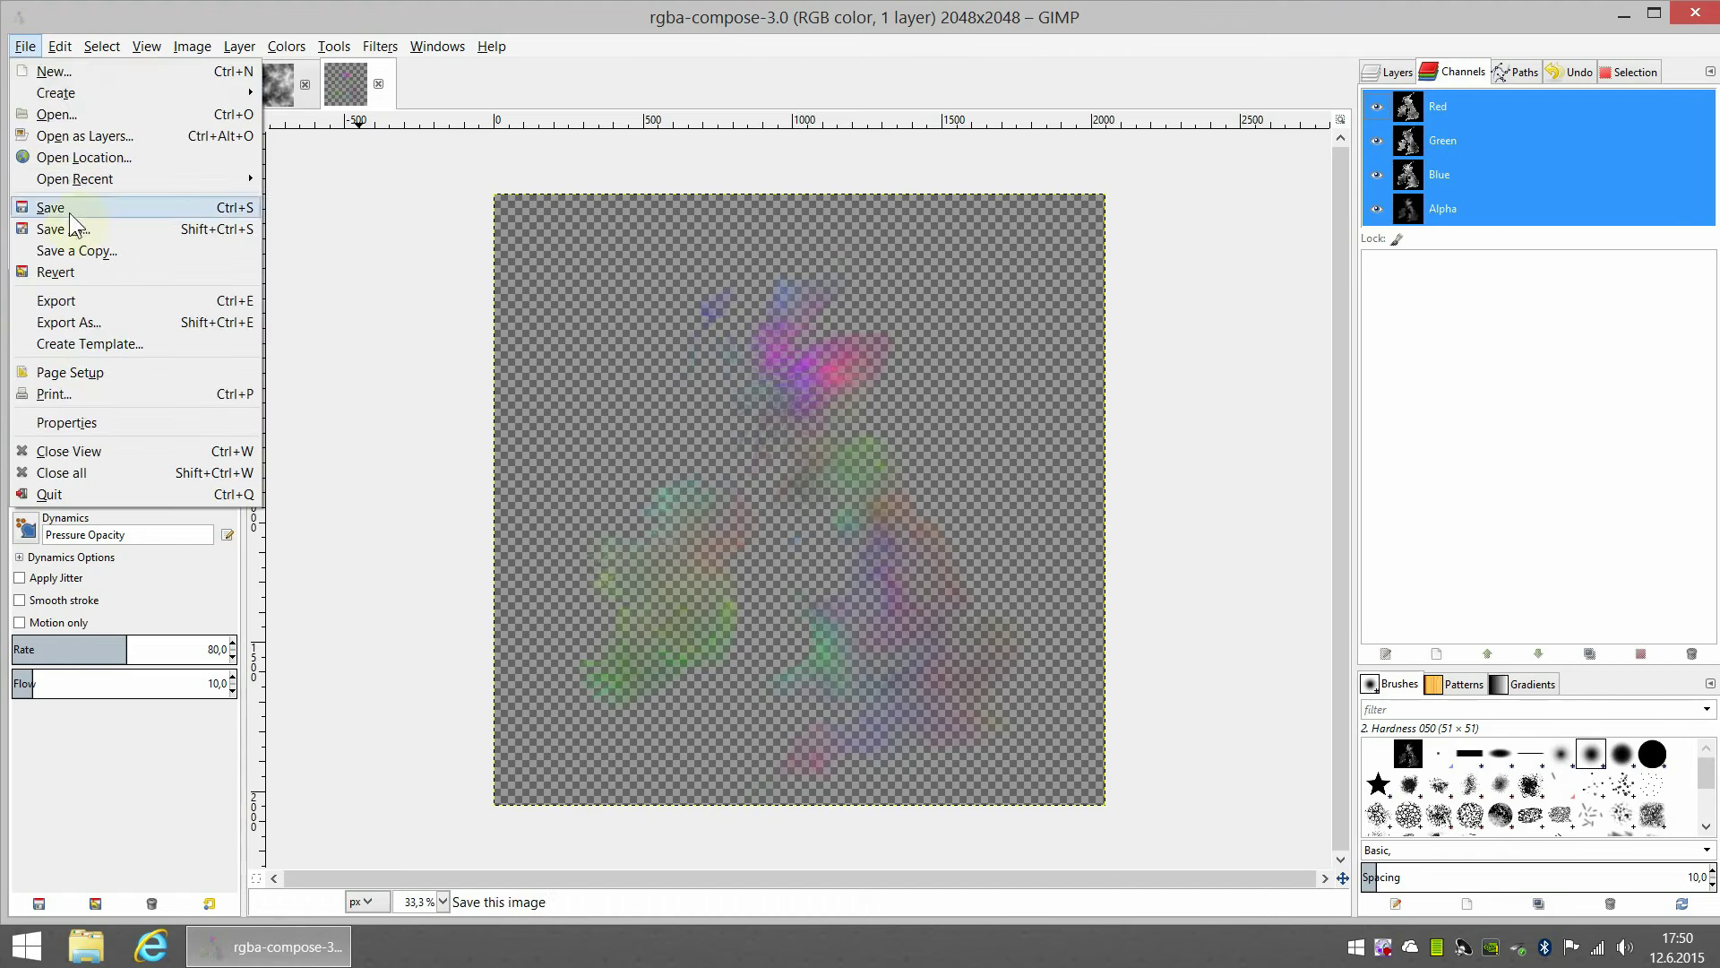
{"action": "left_click", "coordinate": [99, 323]}
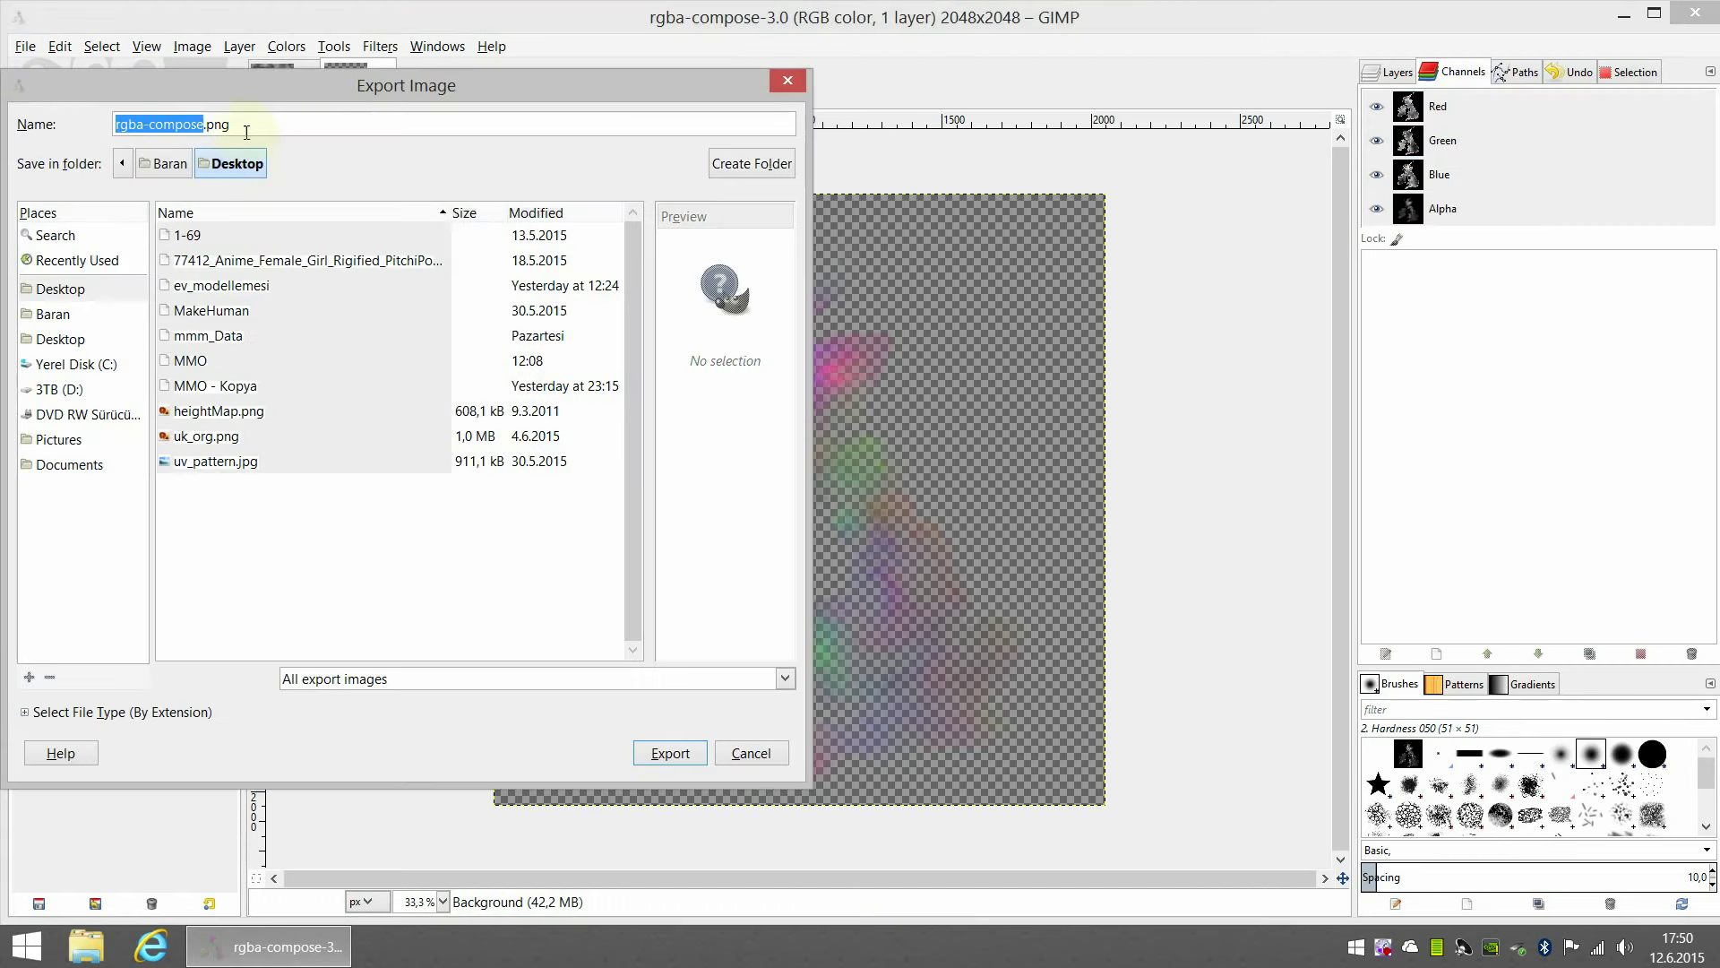
{"action": "triple_click", "coordinate": [277, 119]}
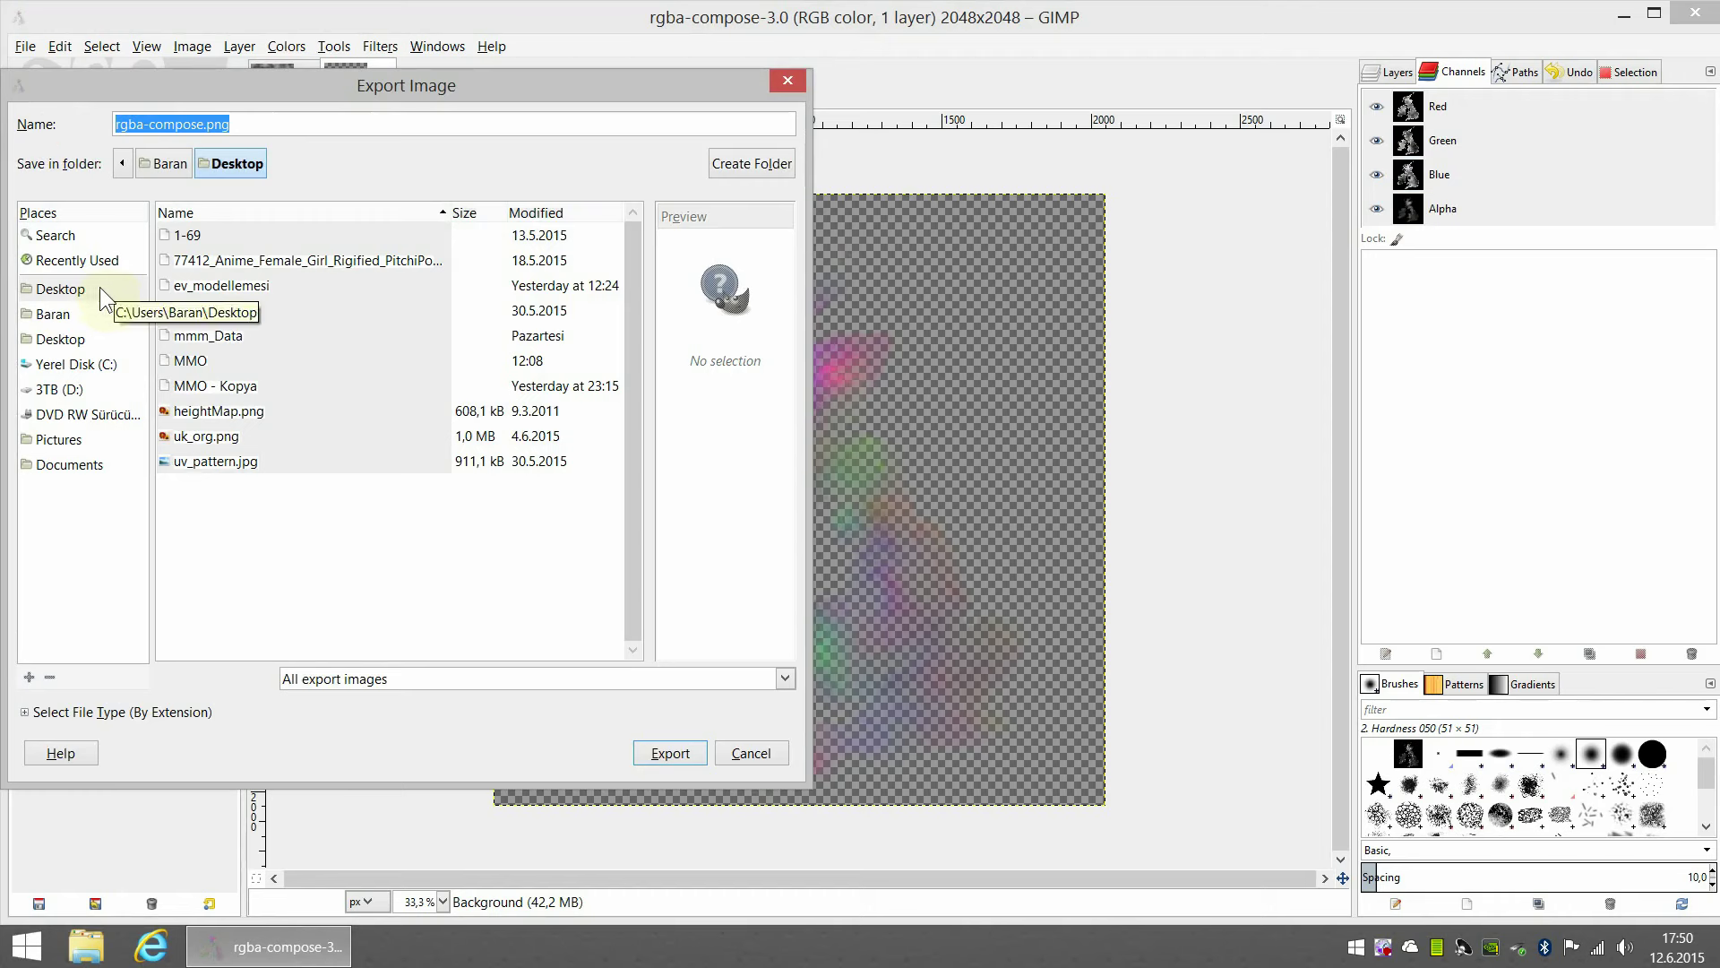
{"action": "type", "text": "world"}
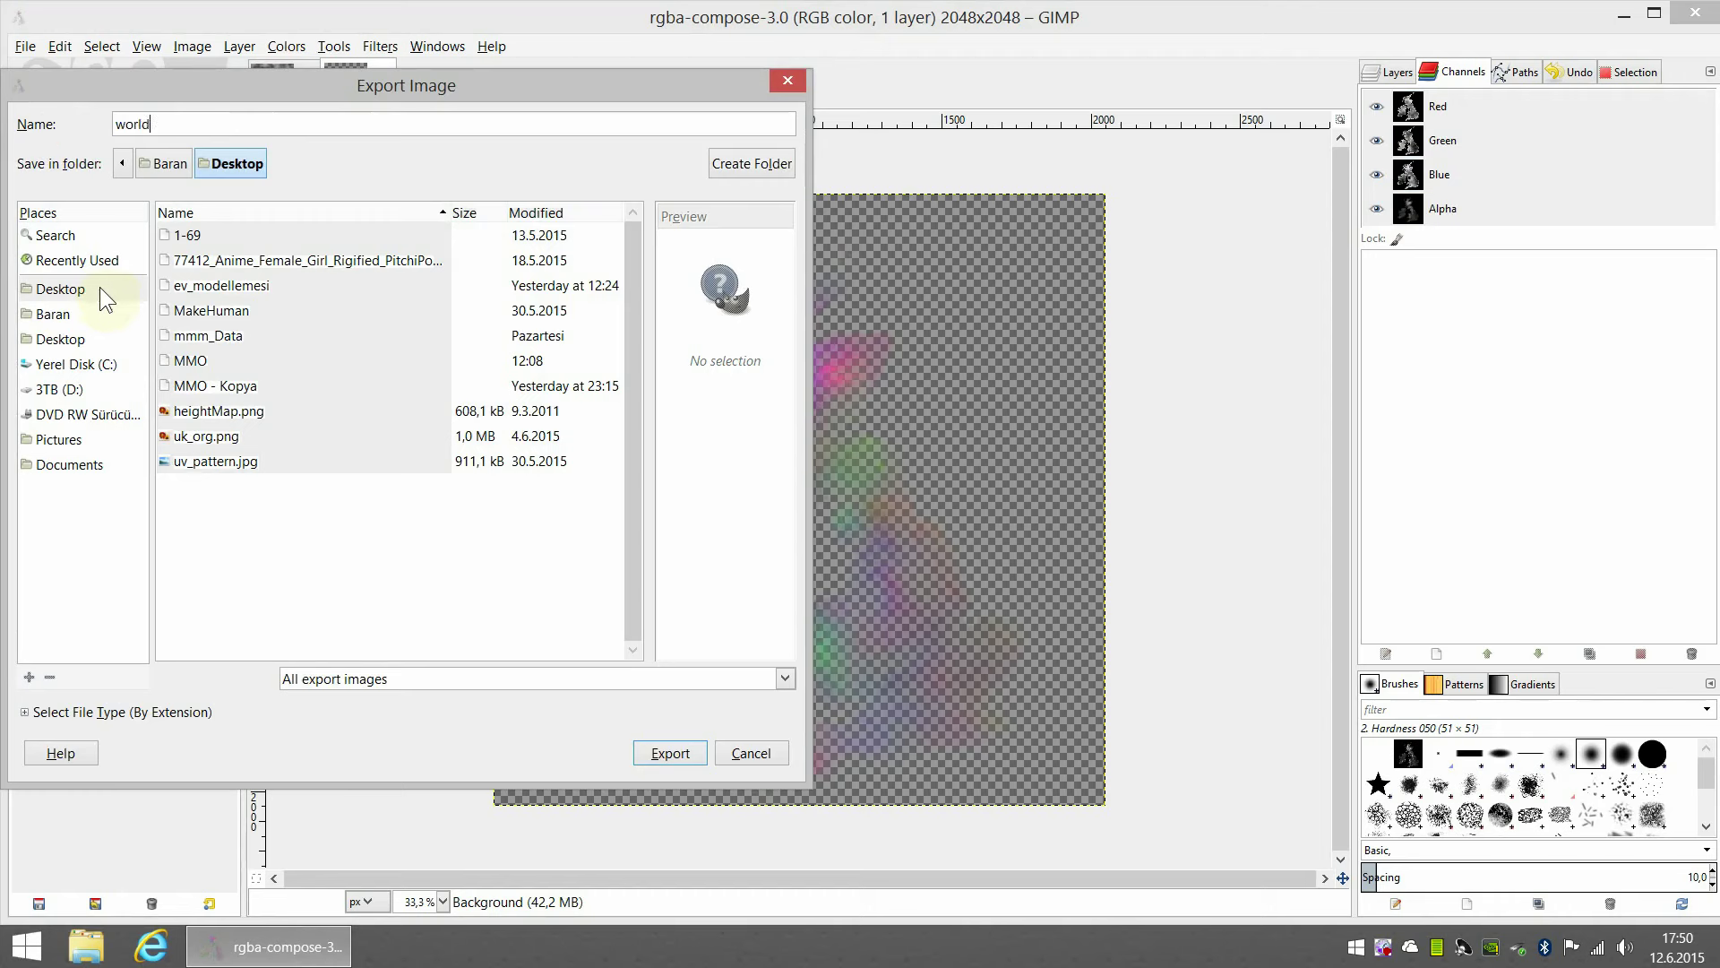
{"action": "type", "text": "Data."}
{"action": "type", "text": "tga"}
Export it into MMO/Assets/_Textures/Resources with RLE compression and close the composed image.
{"action": "left_click", "coordinate": [81, 417]}
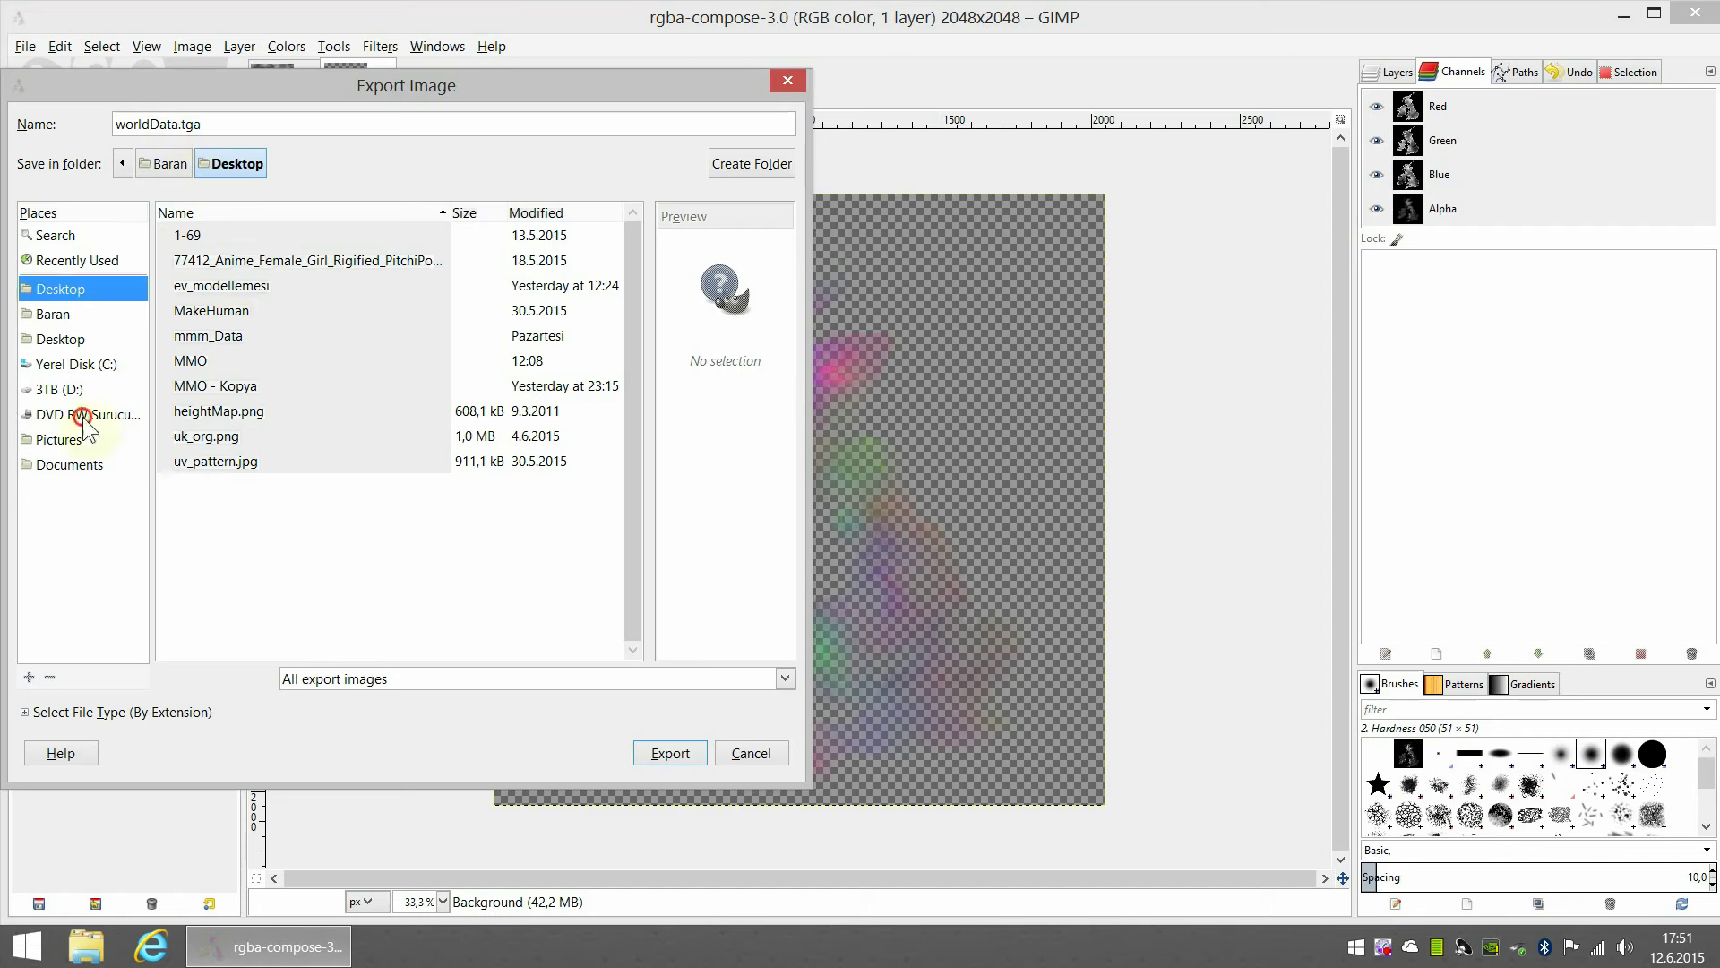
{"action": "double_click", "coordinate": [226, 361]}
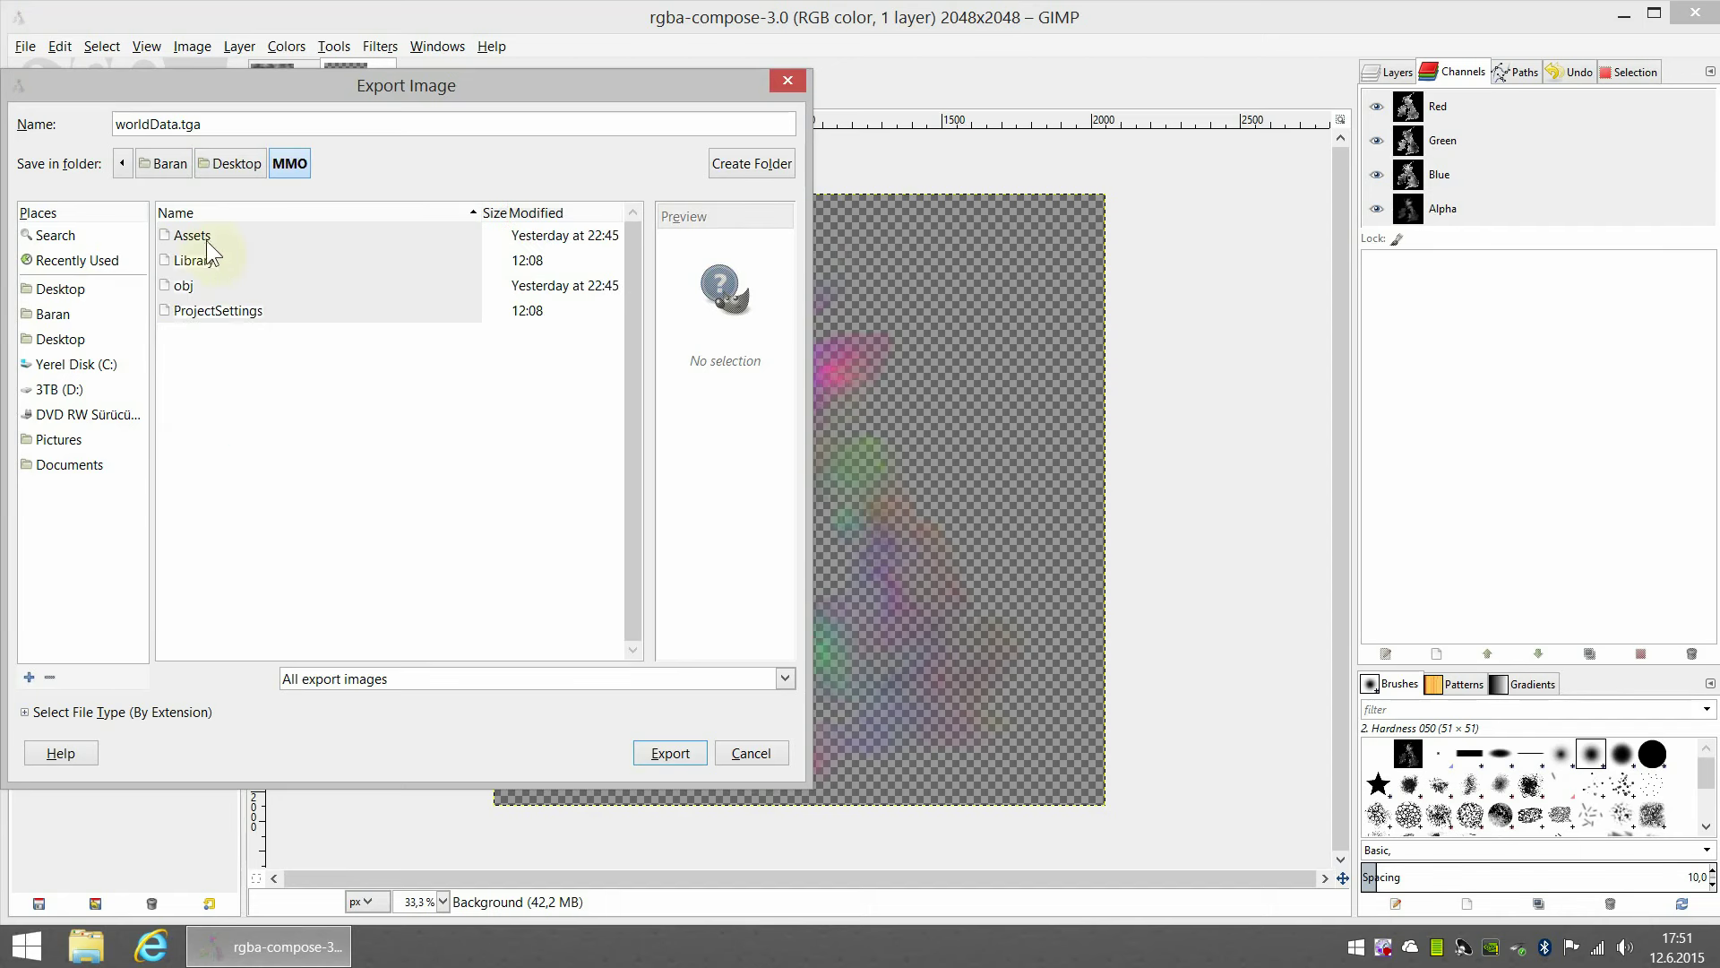
{"action": "double_click", "coordinate": [203, 235]}
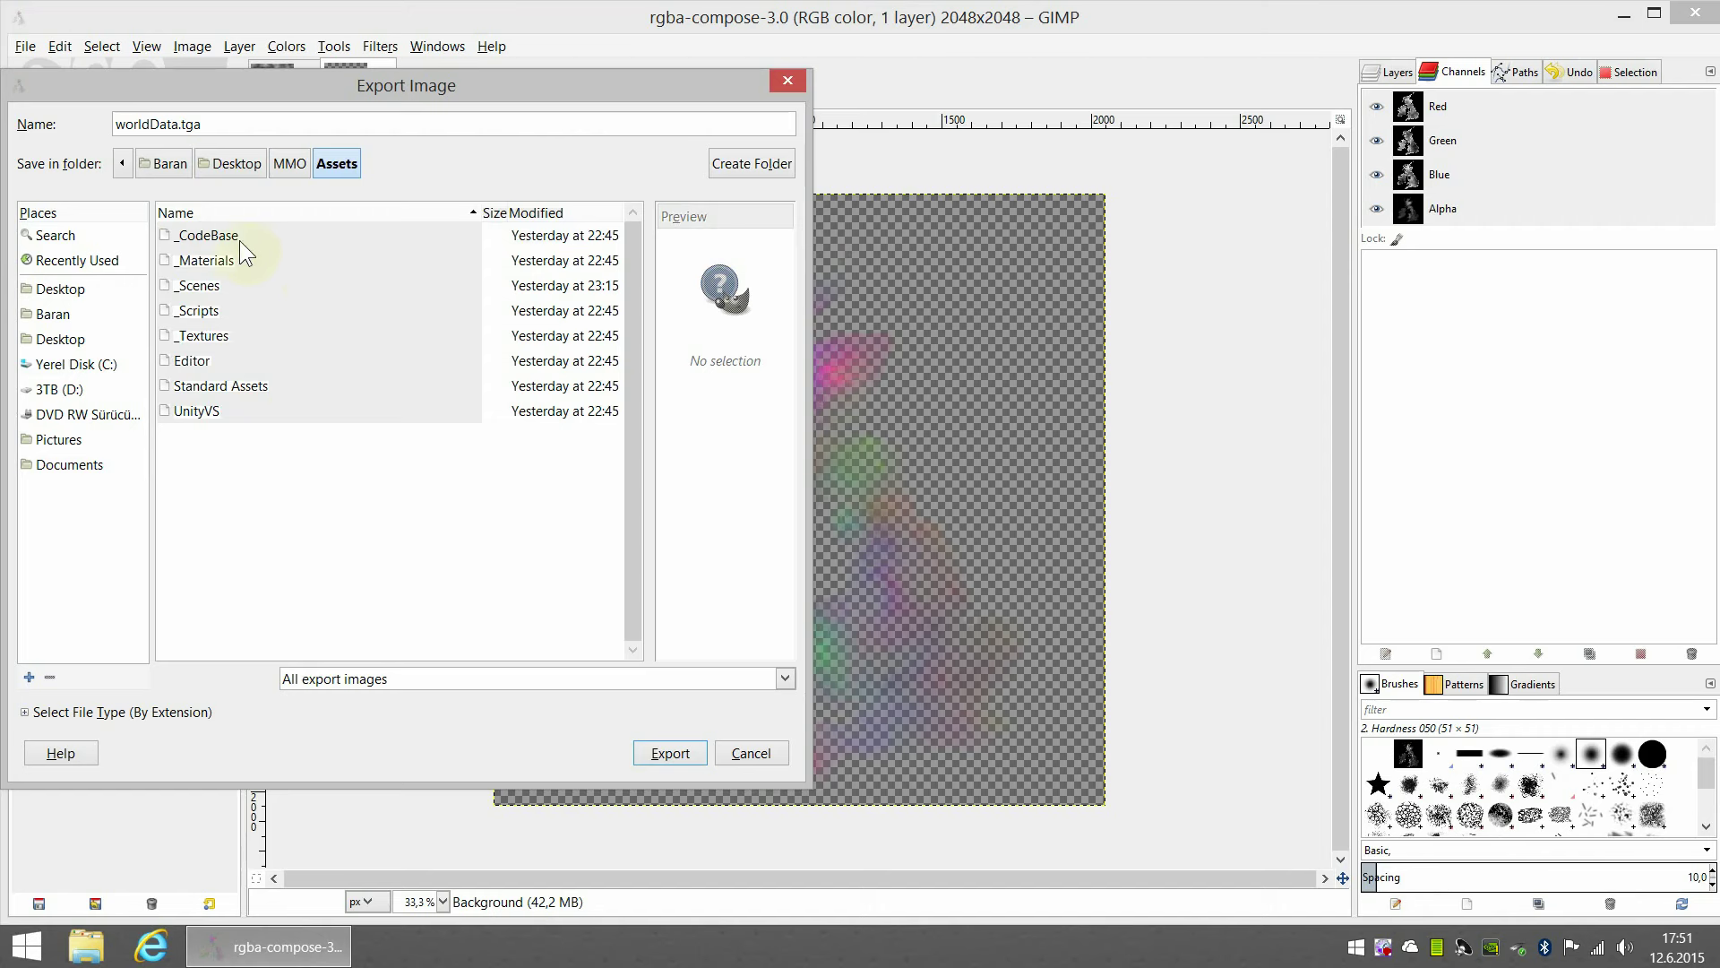
{"action": "double_click", "coordinate": [213, 337]}
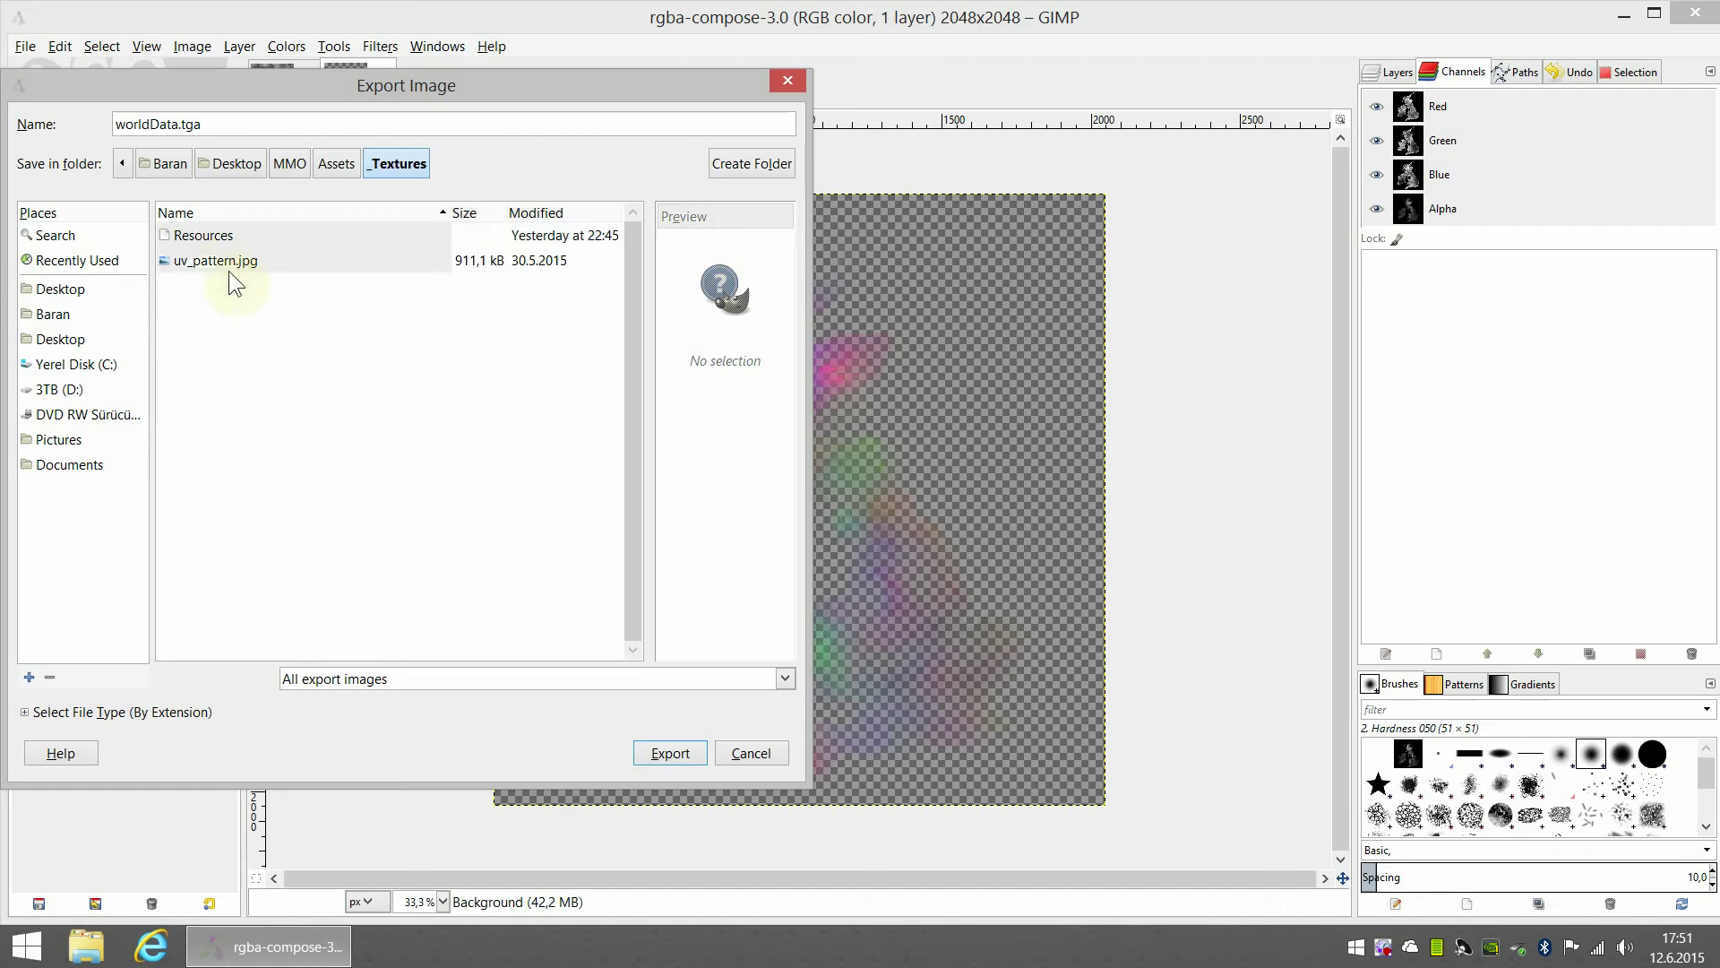
{"action": "double_click", "coordinate": [235, 240]}
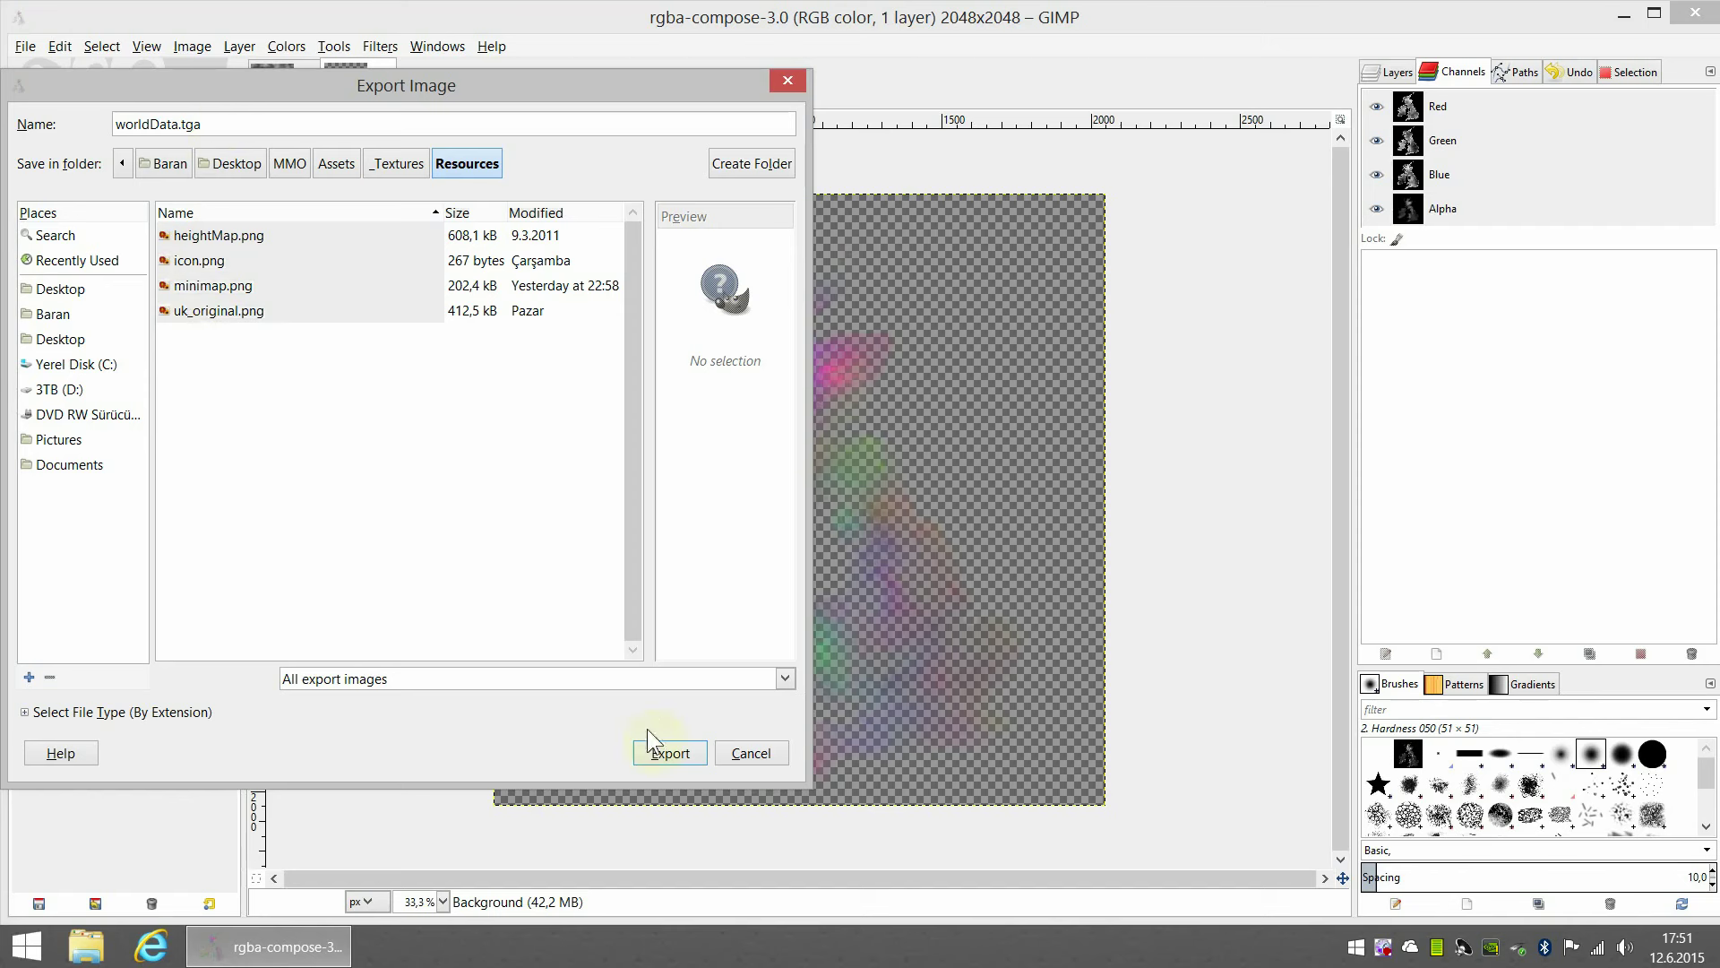
{"action": "left_click", "coordinate": [659, 751]}
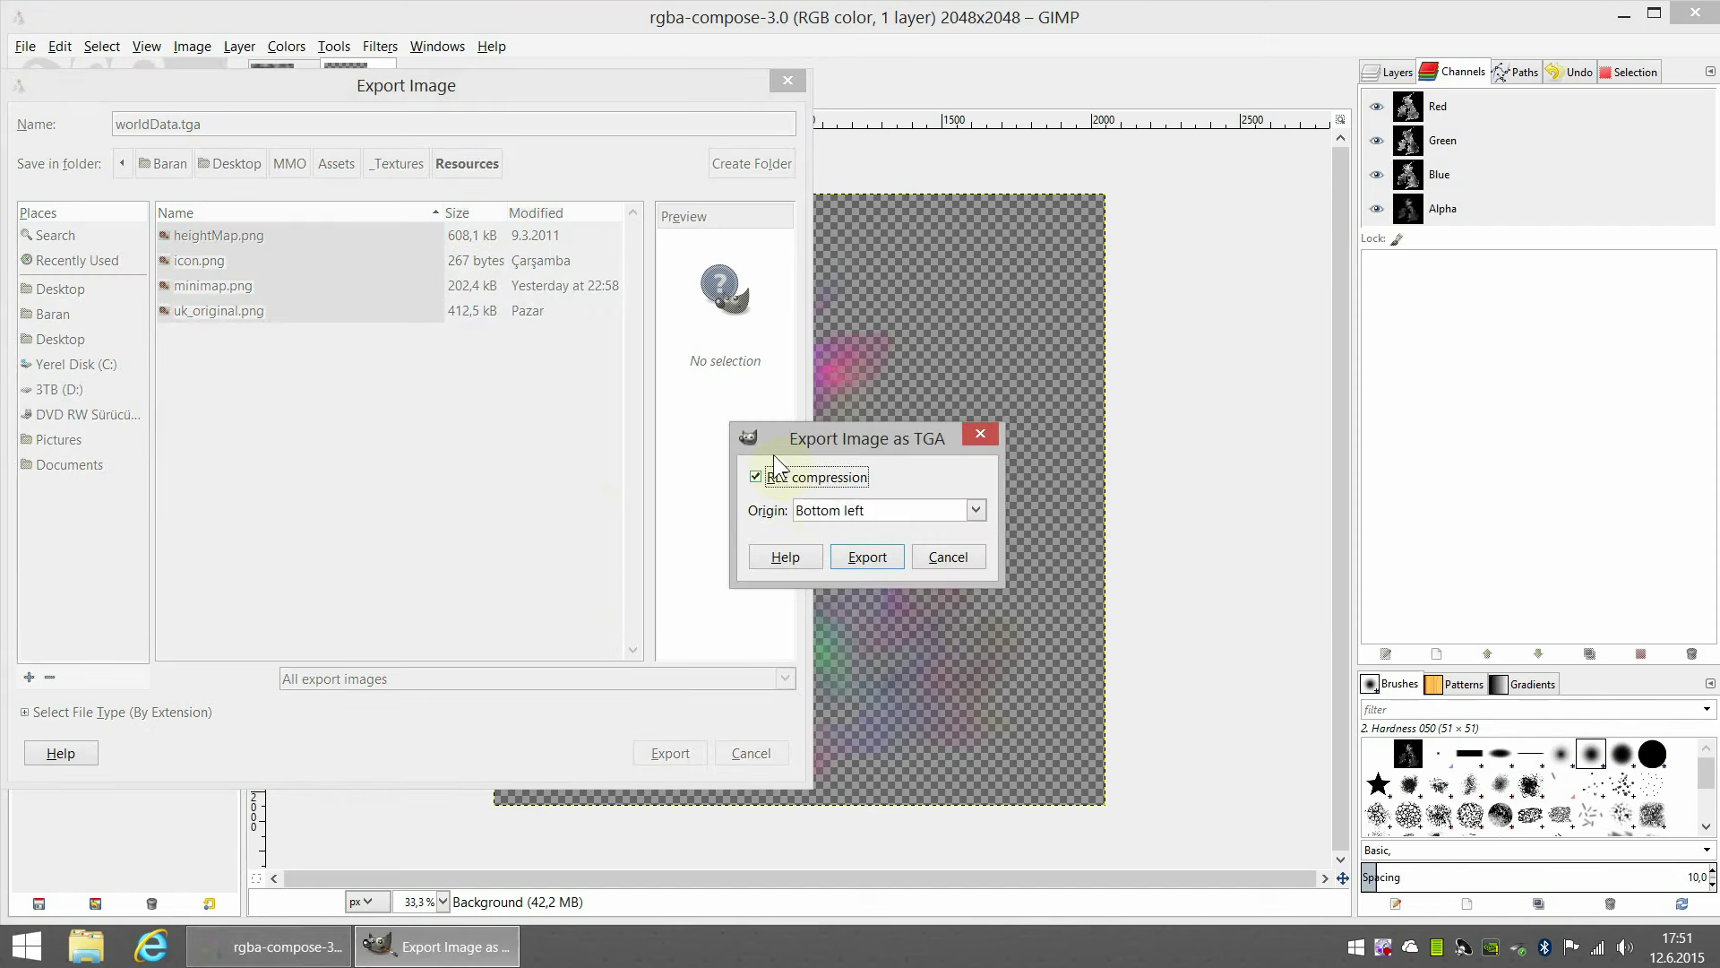
{"action": "left_click", "coordinate": [869, 562]}
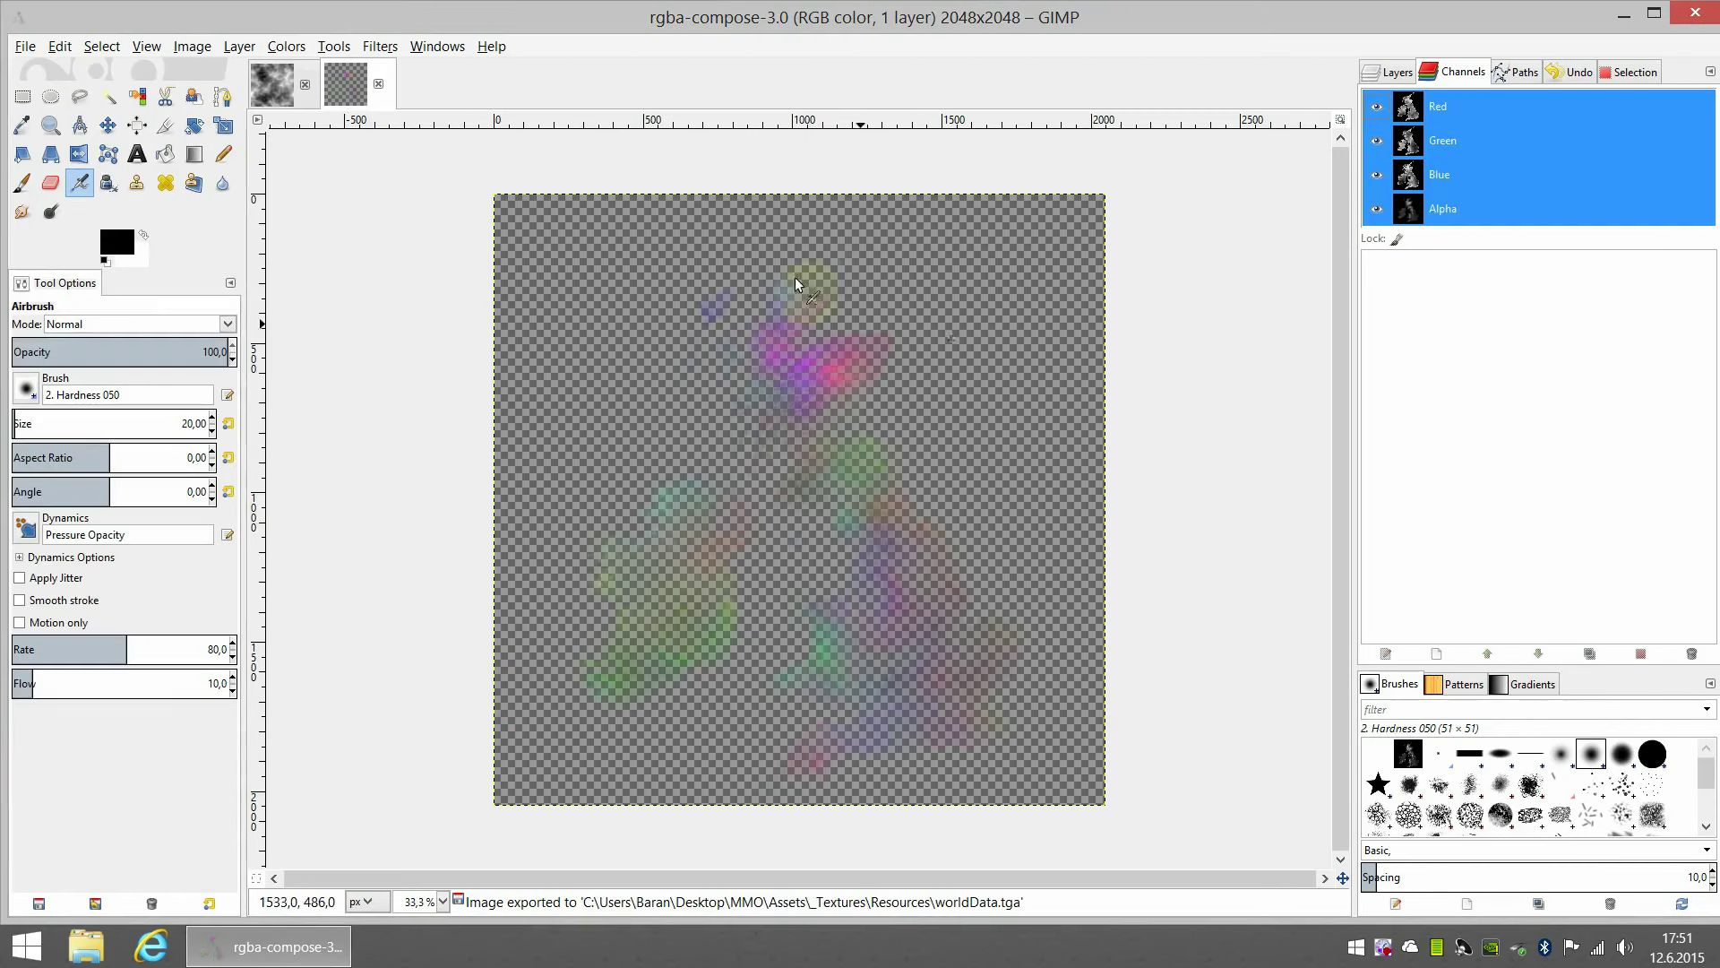
{"action": "left_click", "coordinate": [378, 85]}
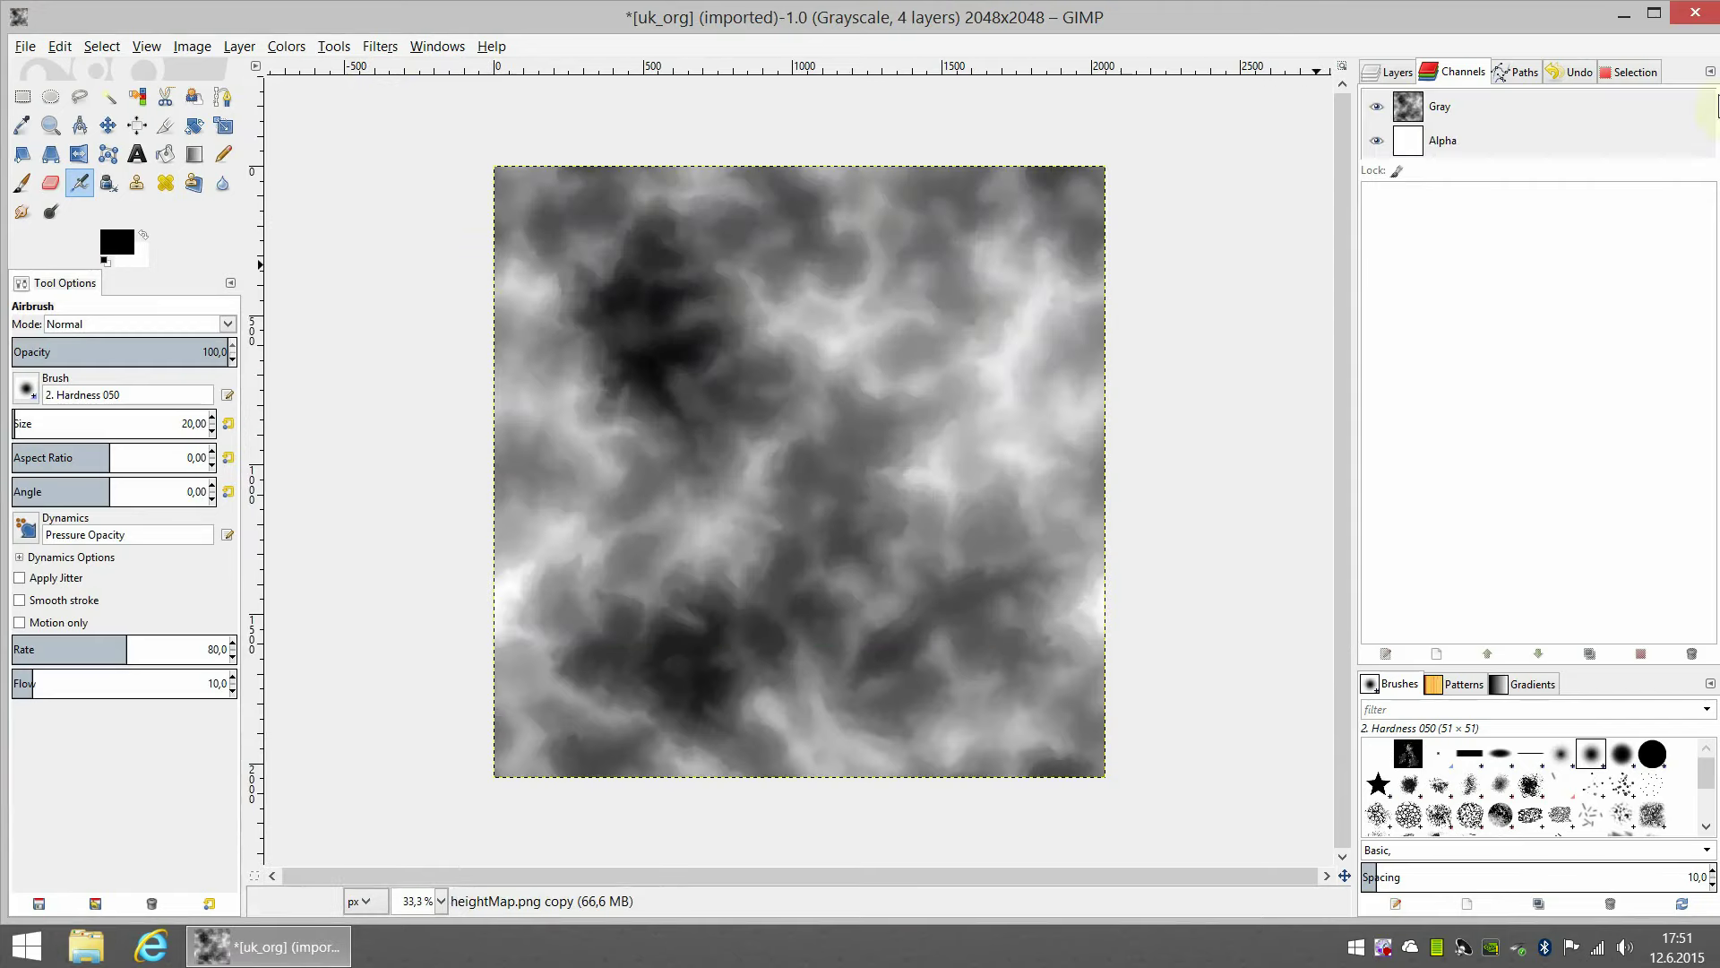
Quit GIMP without saving, open the MMO project in Unity and select worldData.
{"action": "left_click", "coordinate": [1695, 13]}
{"action": "left_click", "coordinate": [405, 460]}
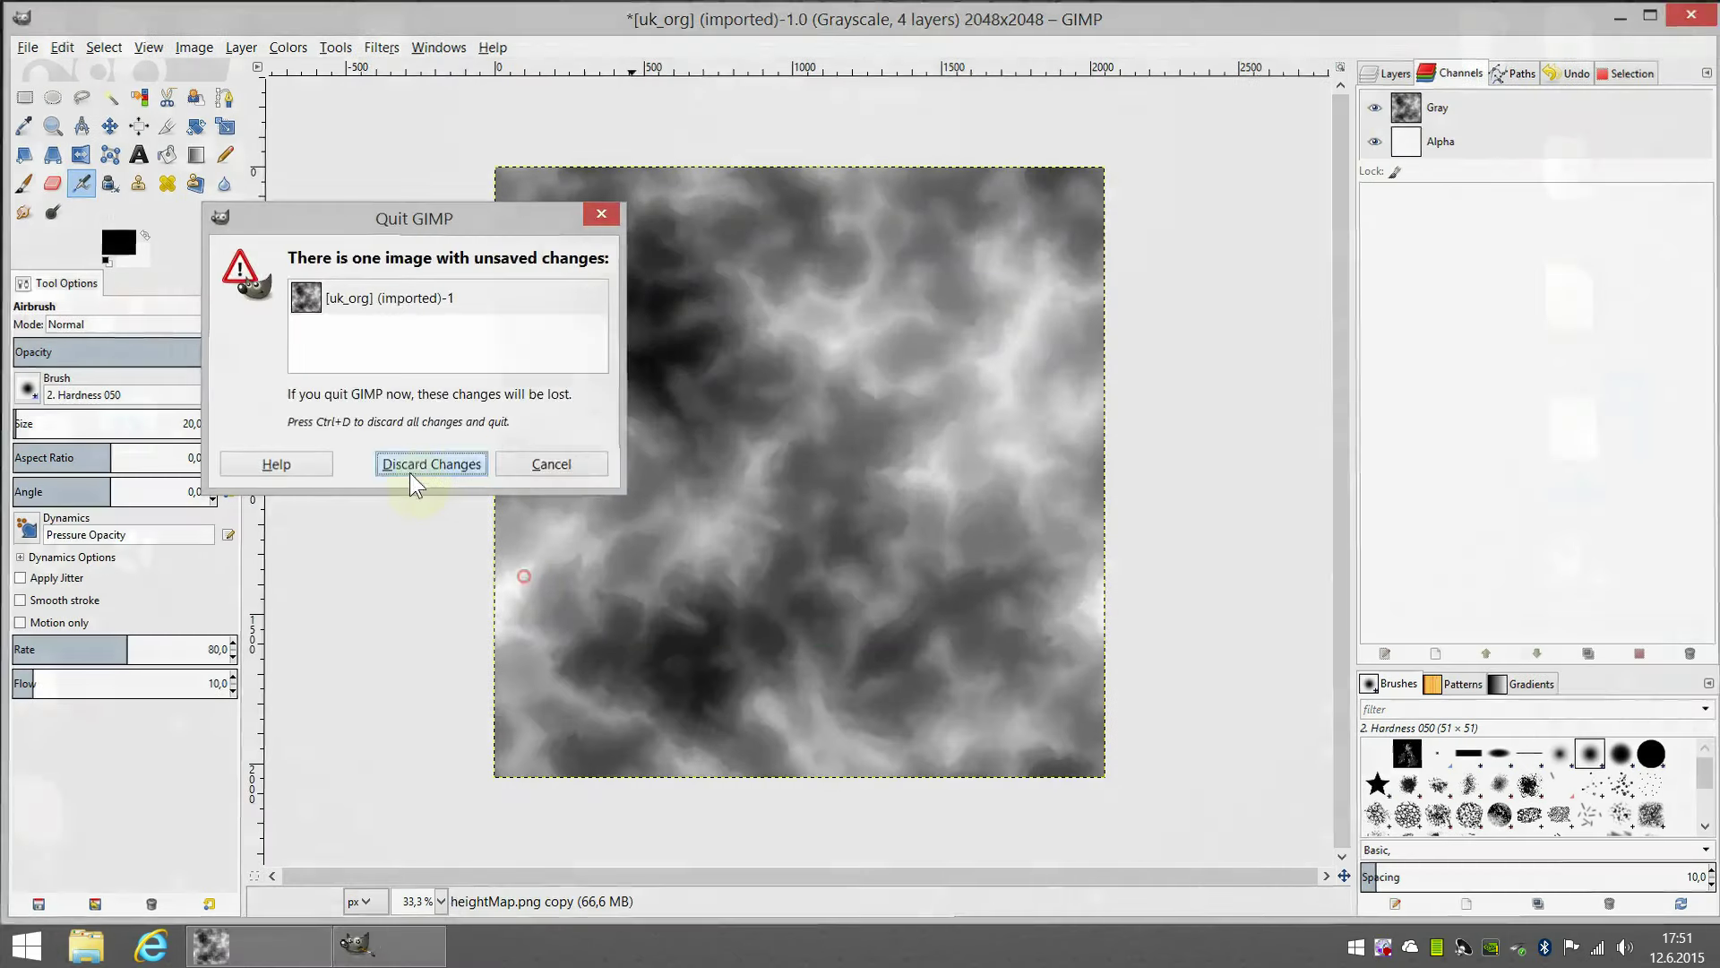
{"action": "double_click", "coordinate": [68, 569]}
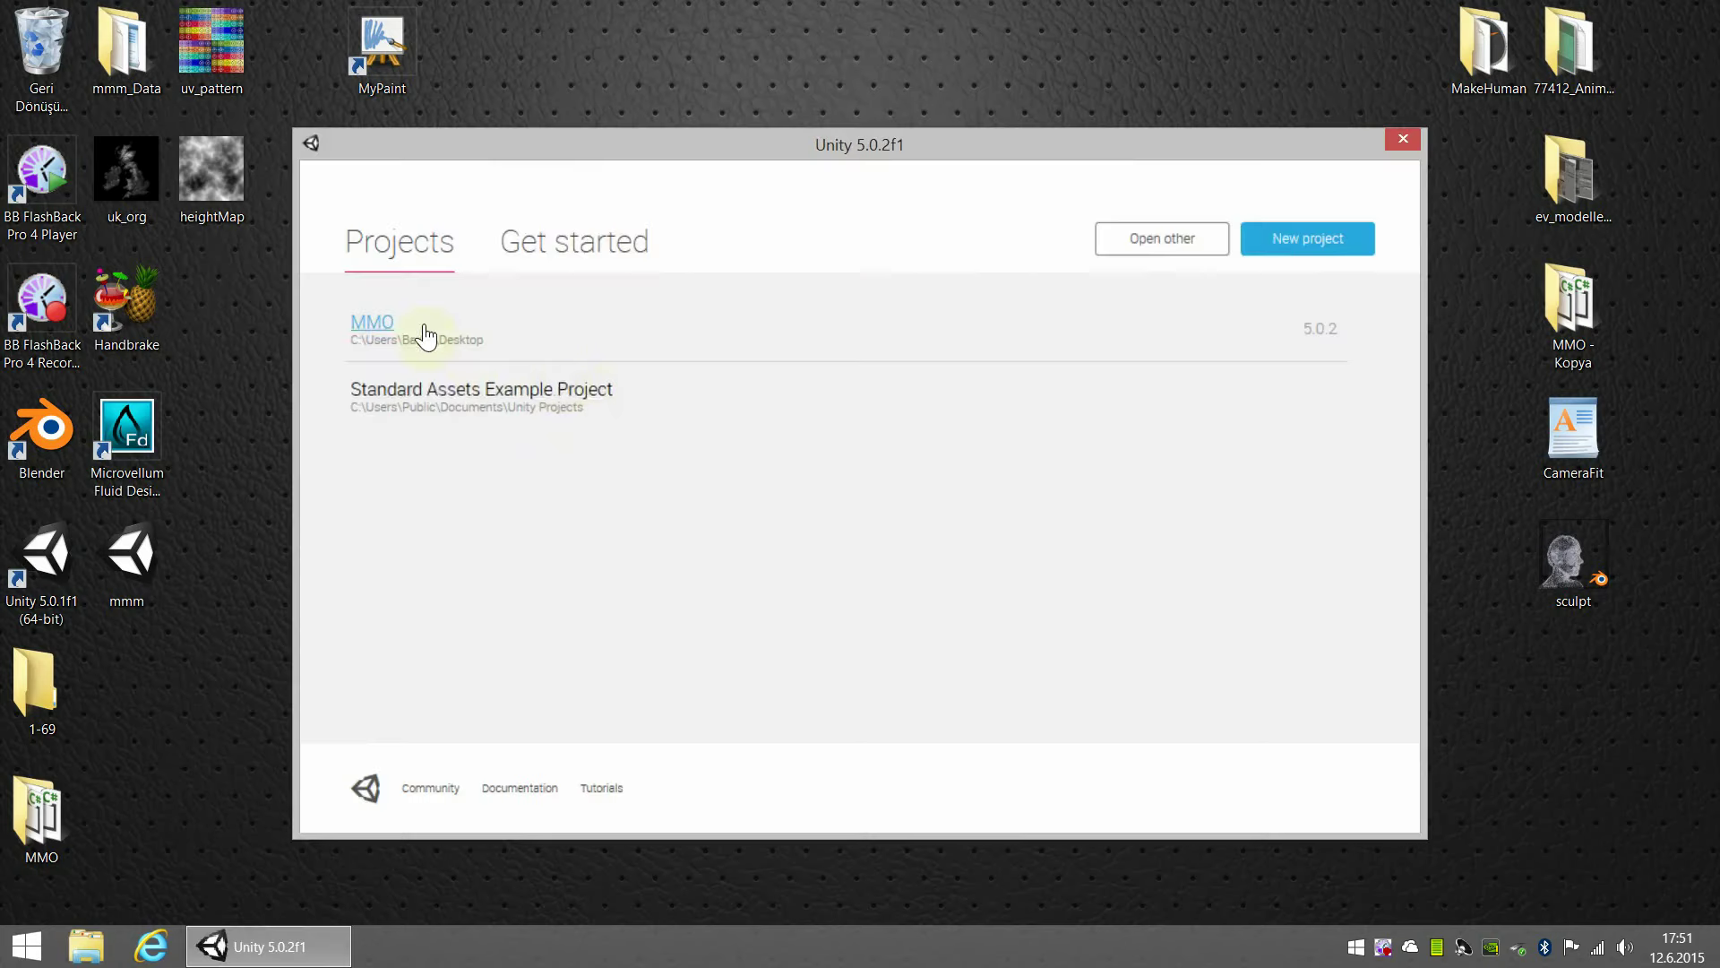
{"action": "left_click", "coordinate": [377, 331]}
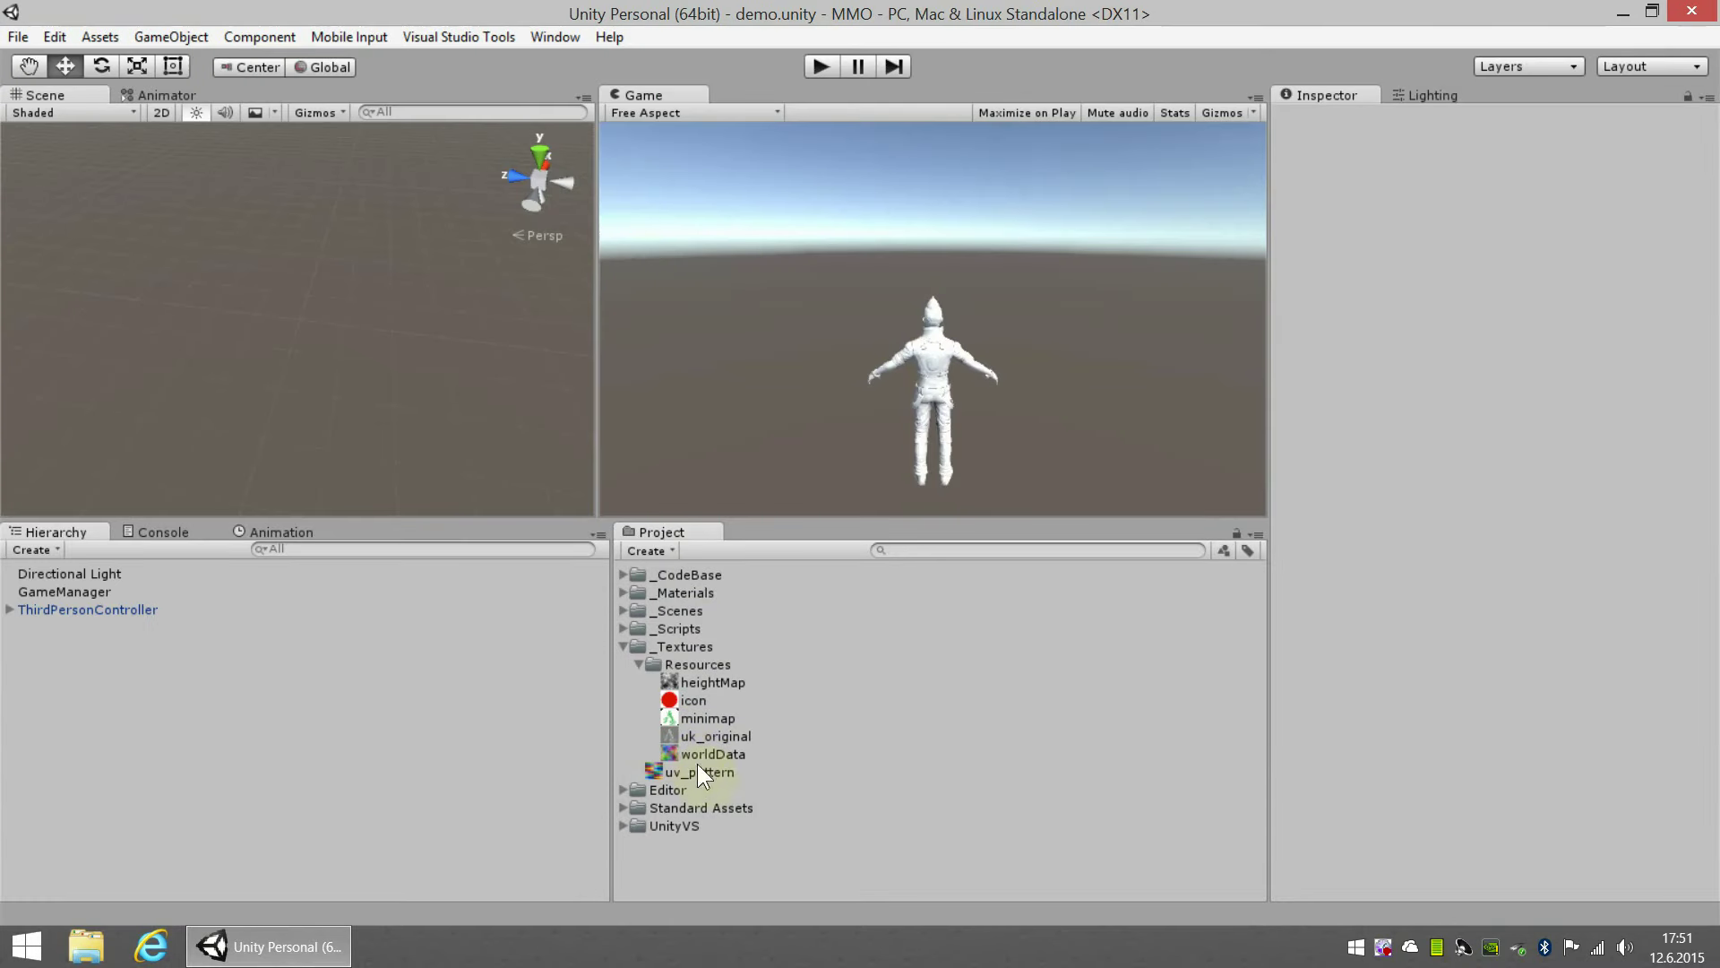
{"action": "left_click", "coordinate": [685, 752]}
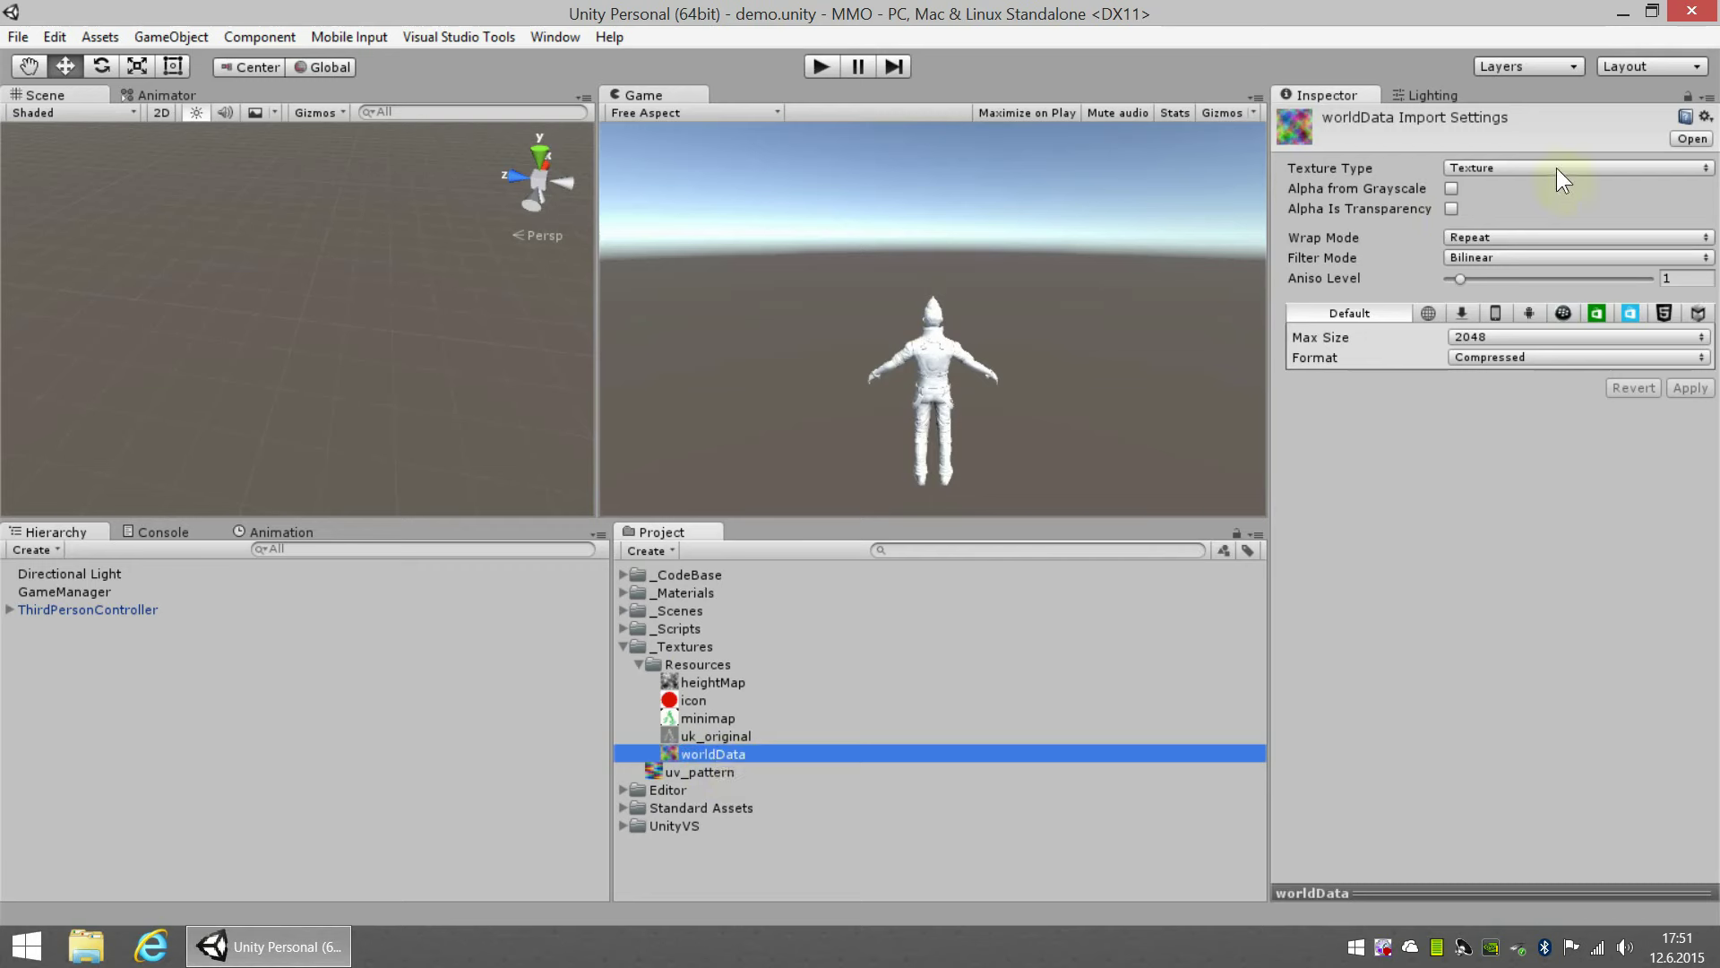
Set worldData's texture type to Advanced, enable Read/Write, disable mip maps, and apply.
{"action": "left_click", "coordinate": [1494, 167]}
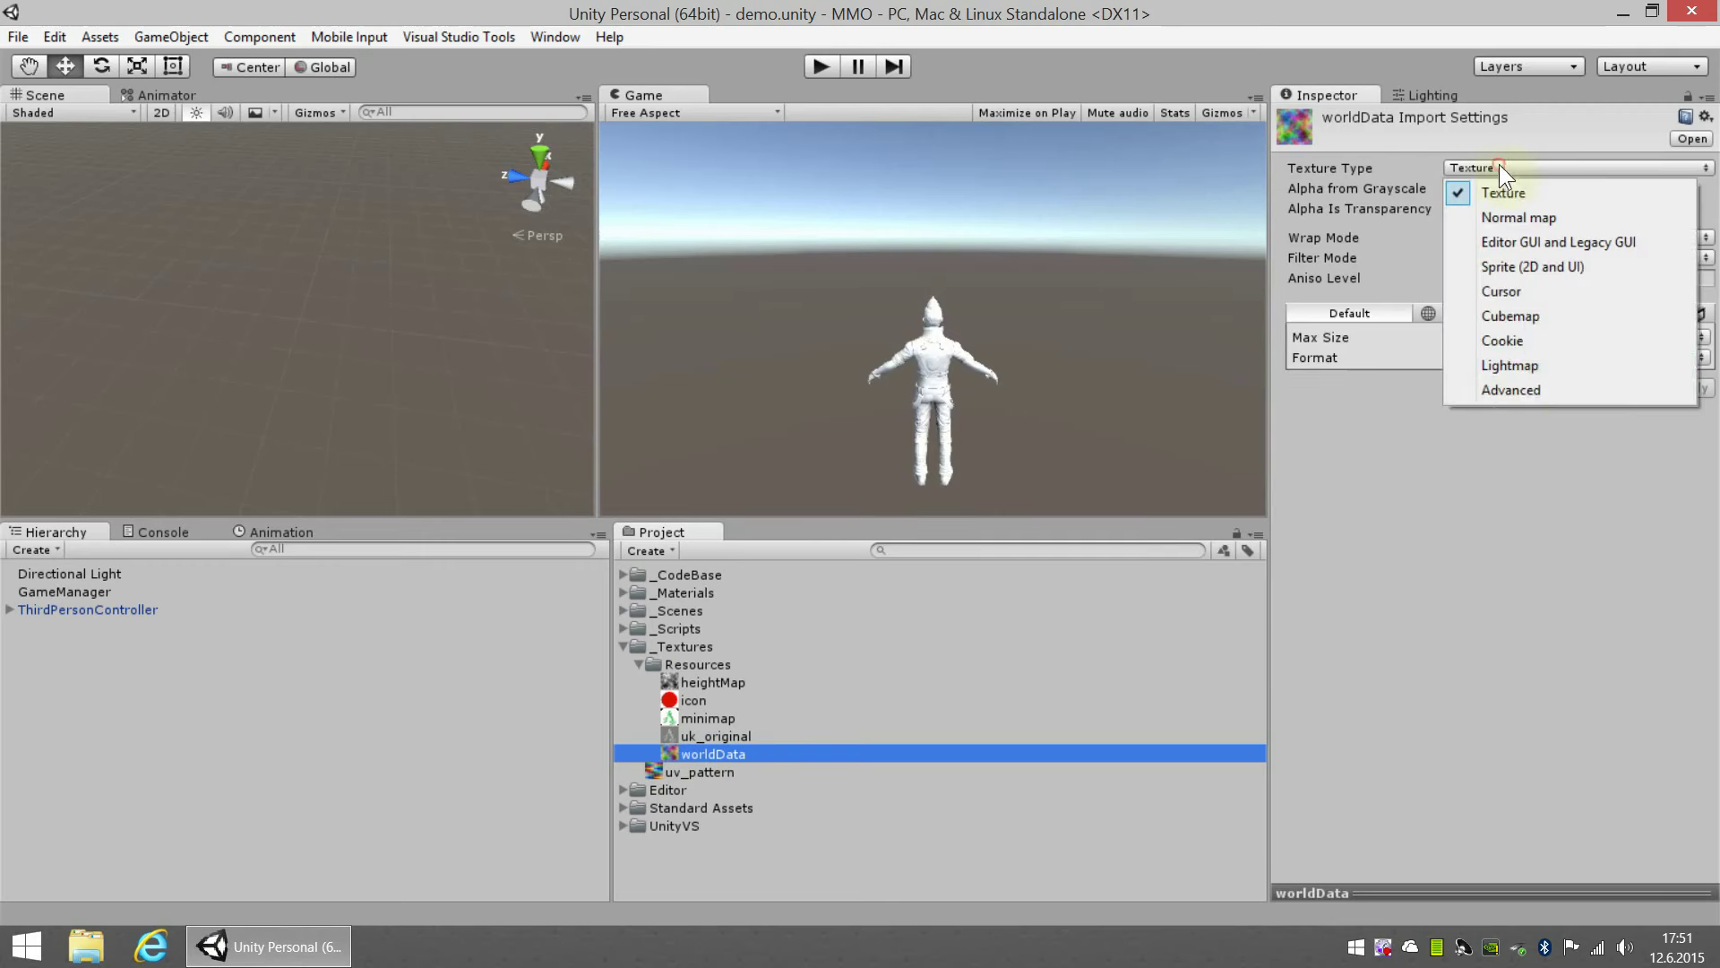
{"action": "left_click", "coordinate": [1532, 391]}
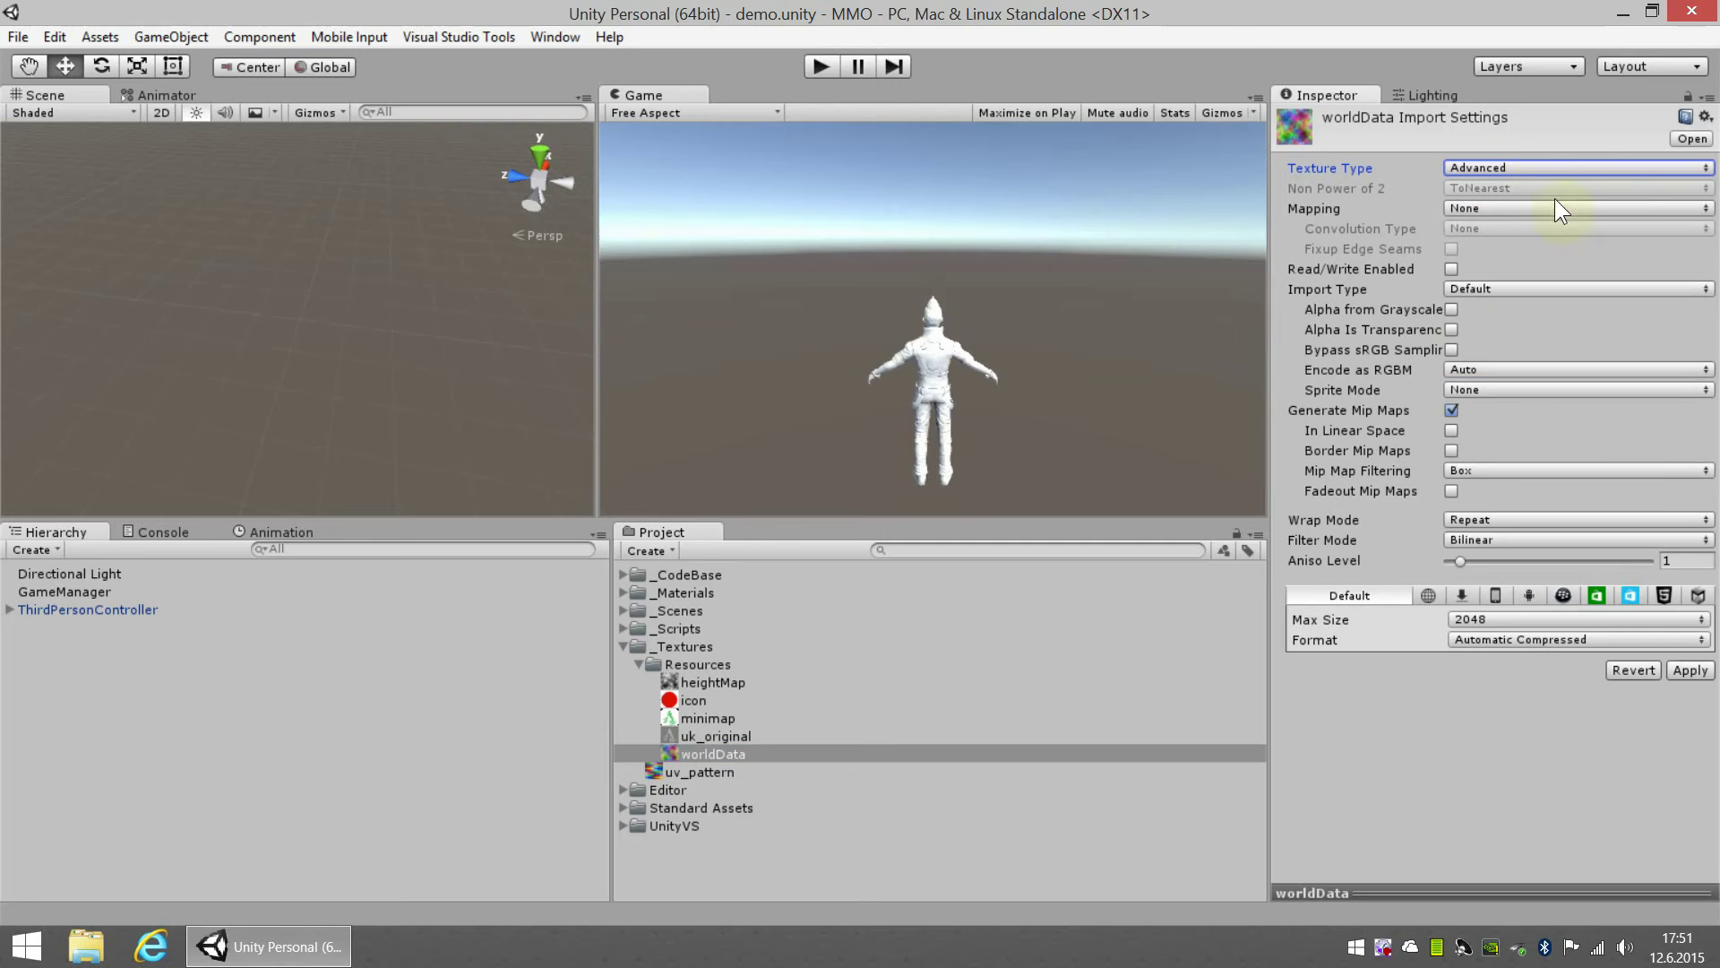
{"action": "left_click", "coordinate": [1452, 268]}
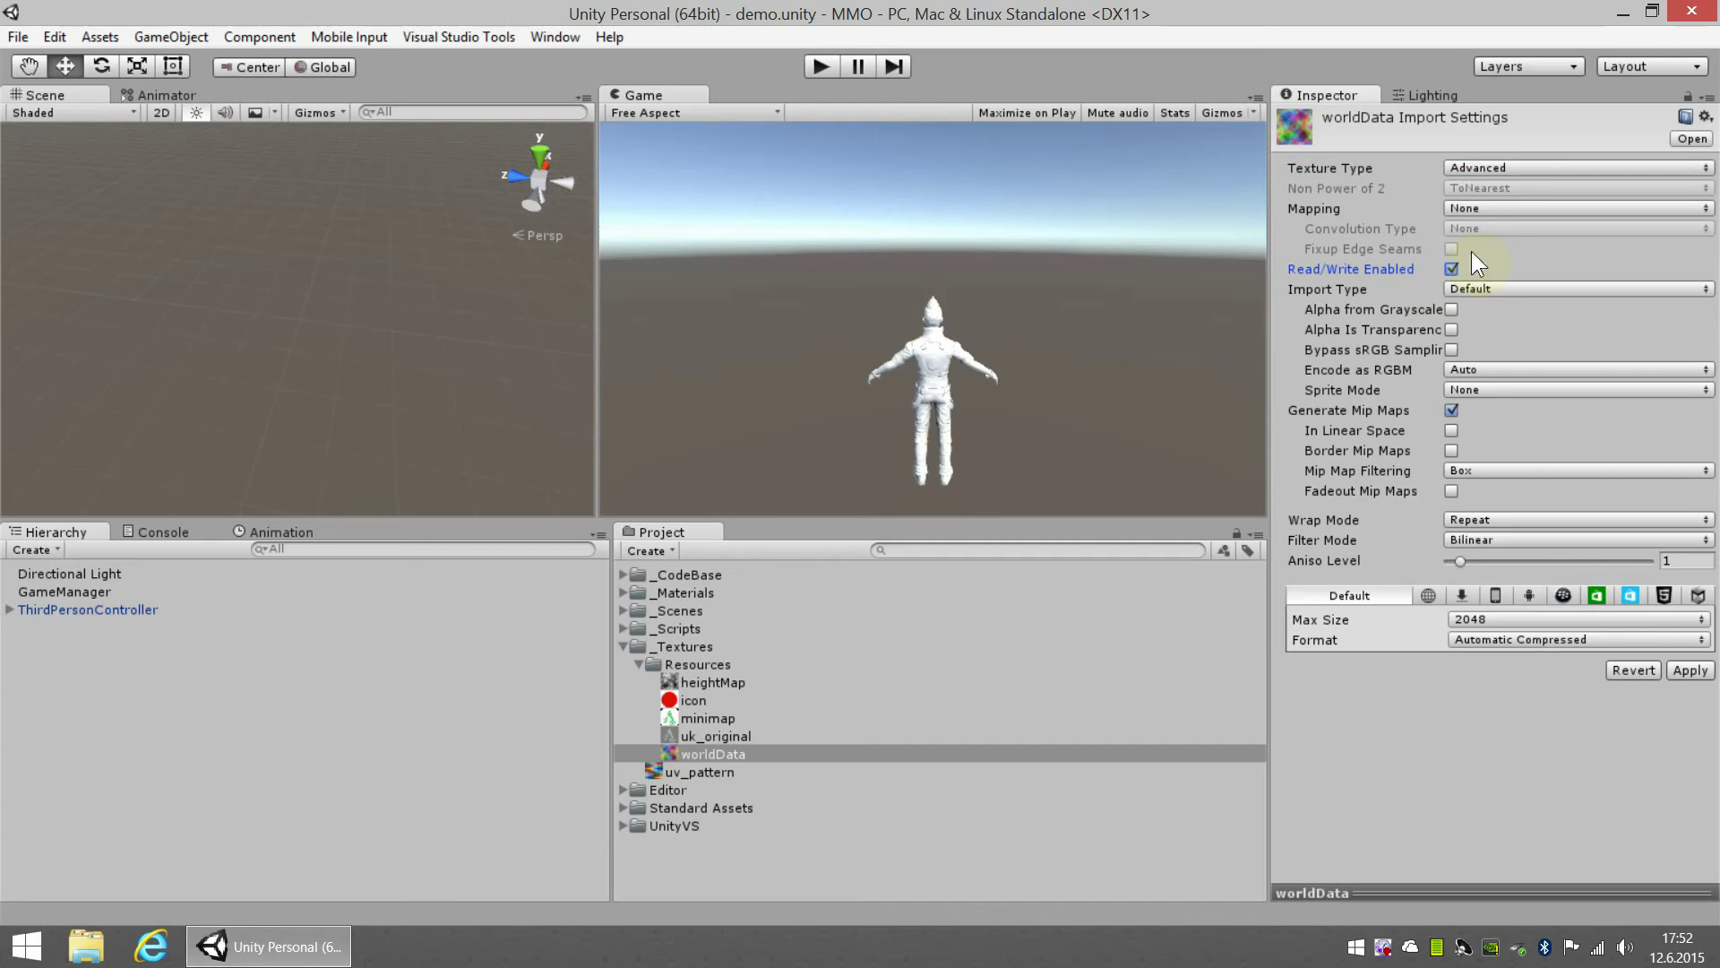
{"action": "left_click", "coordinate": [1453, 409]}
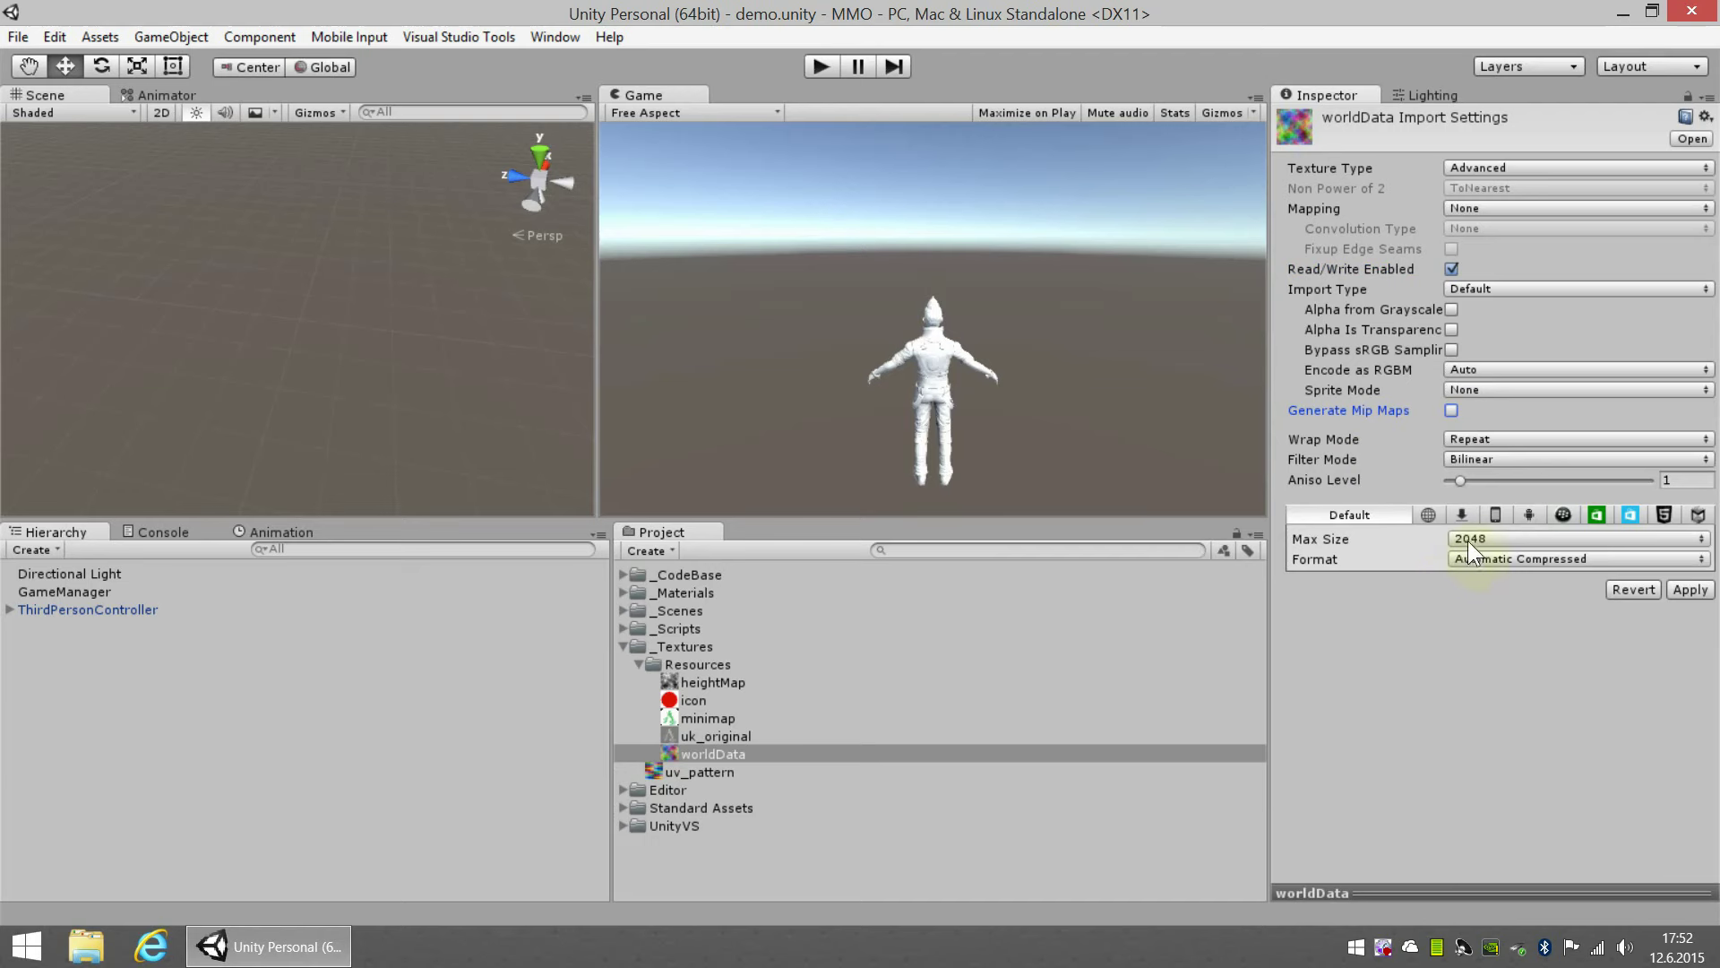
{"action": "left_click", "coordinate": [1693, 590]}
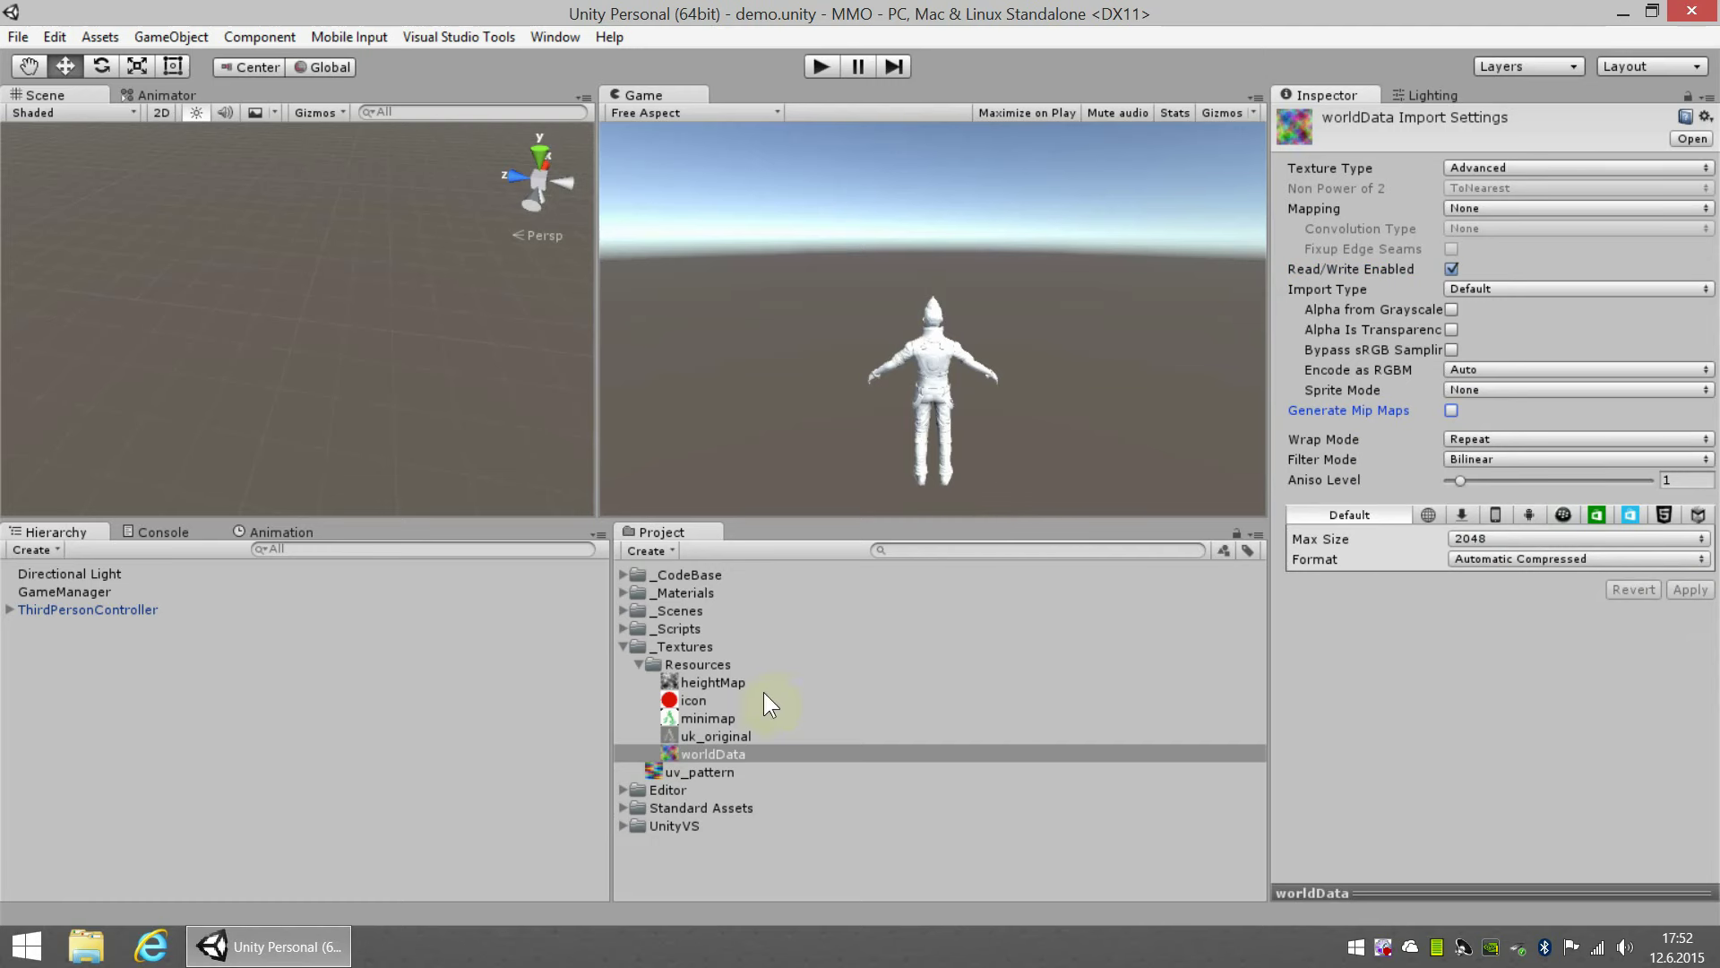
Open worldData in GIMP from Unity, select its worldData.tga layer and view channels.
{"action": "double_click", "coordinate": [717, 754]}
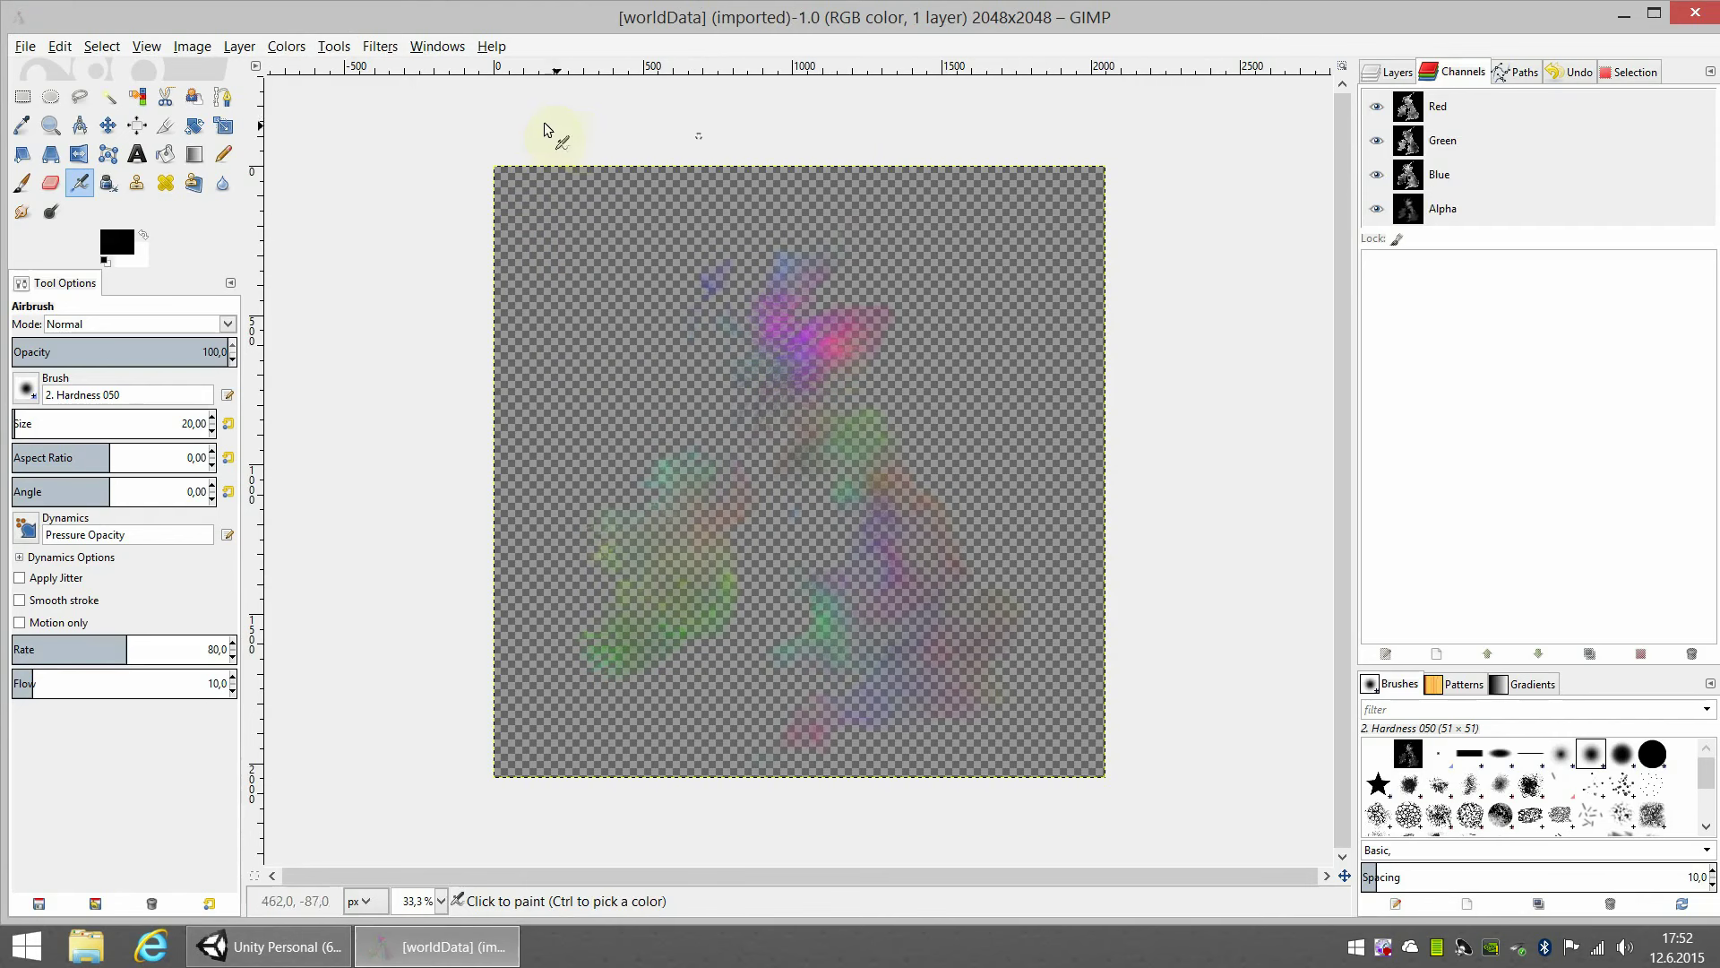
{"action": "left_click", "coordinate": [1392, 71]}
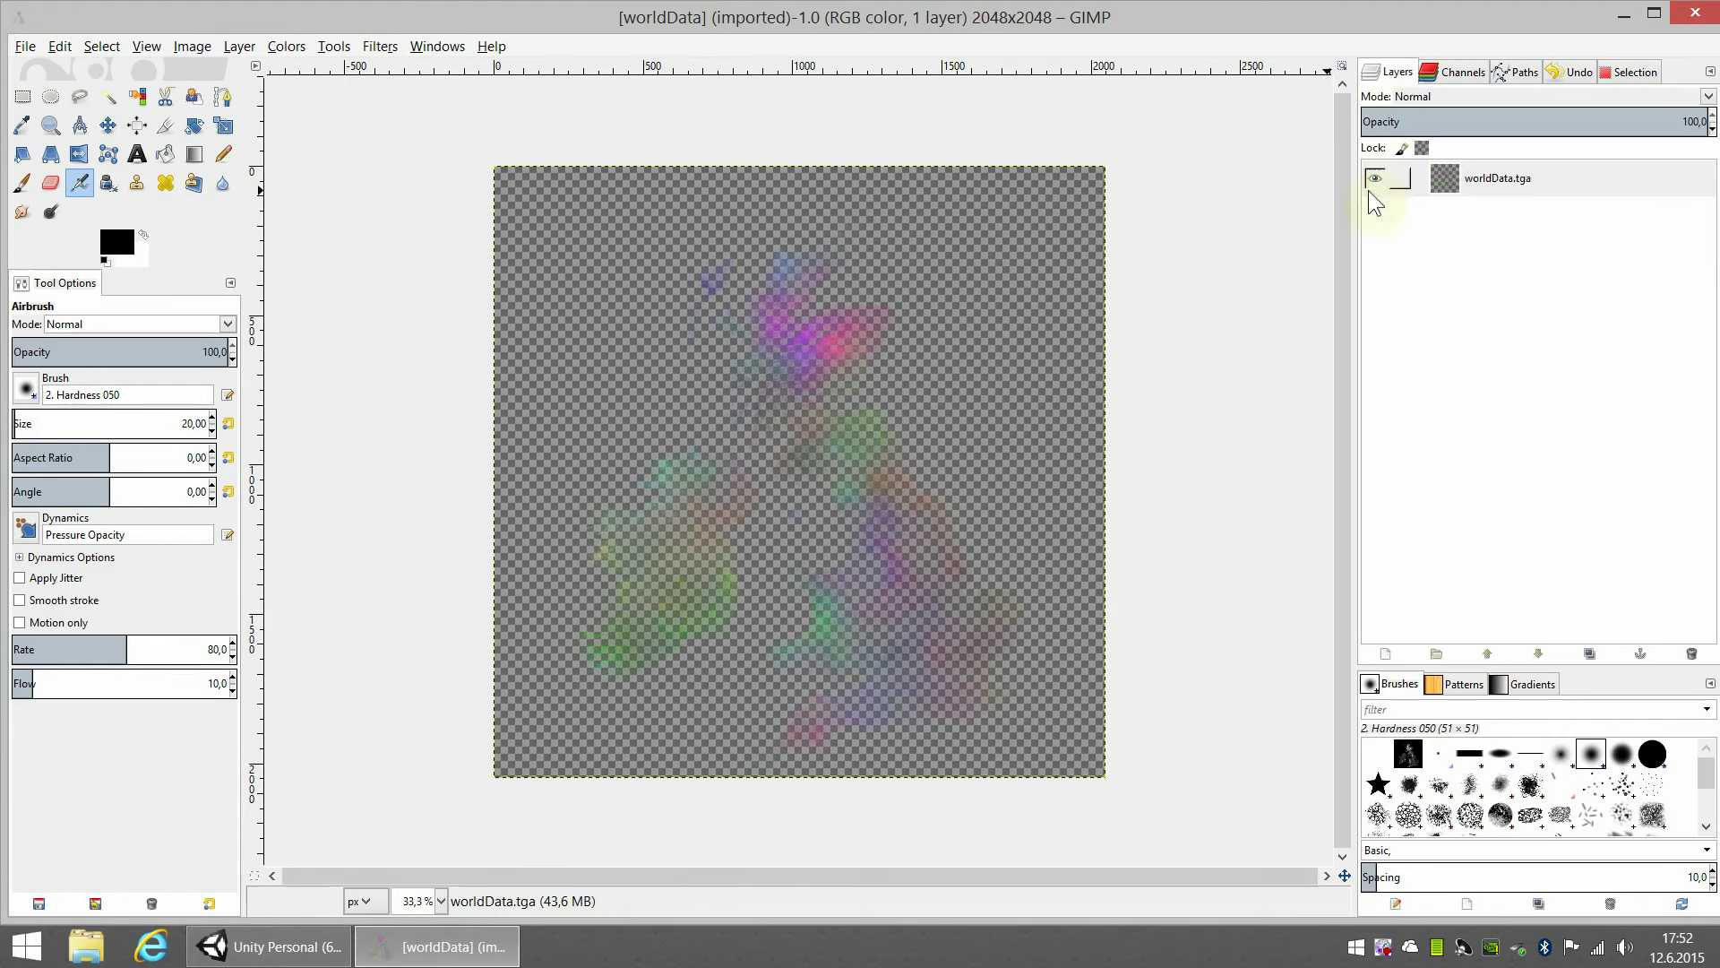
{"action": "left_click", "coordinate": [1497, 186]}
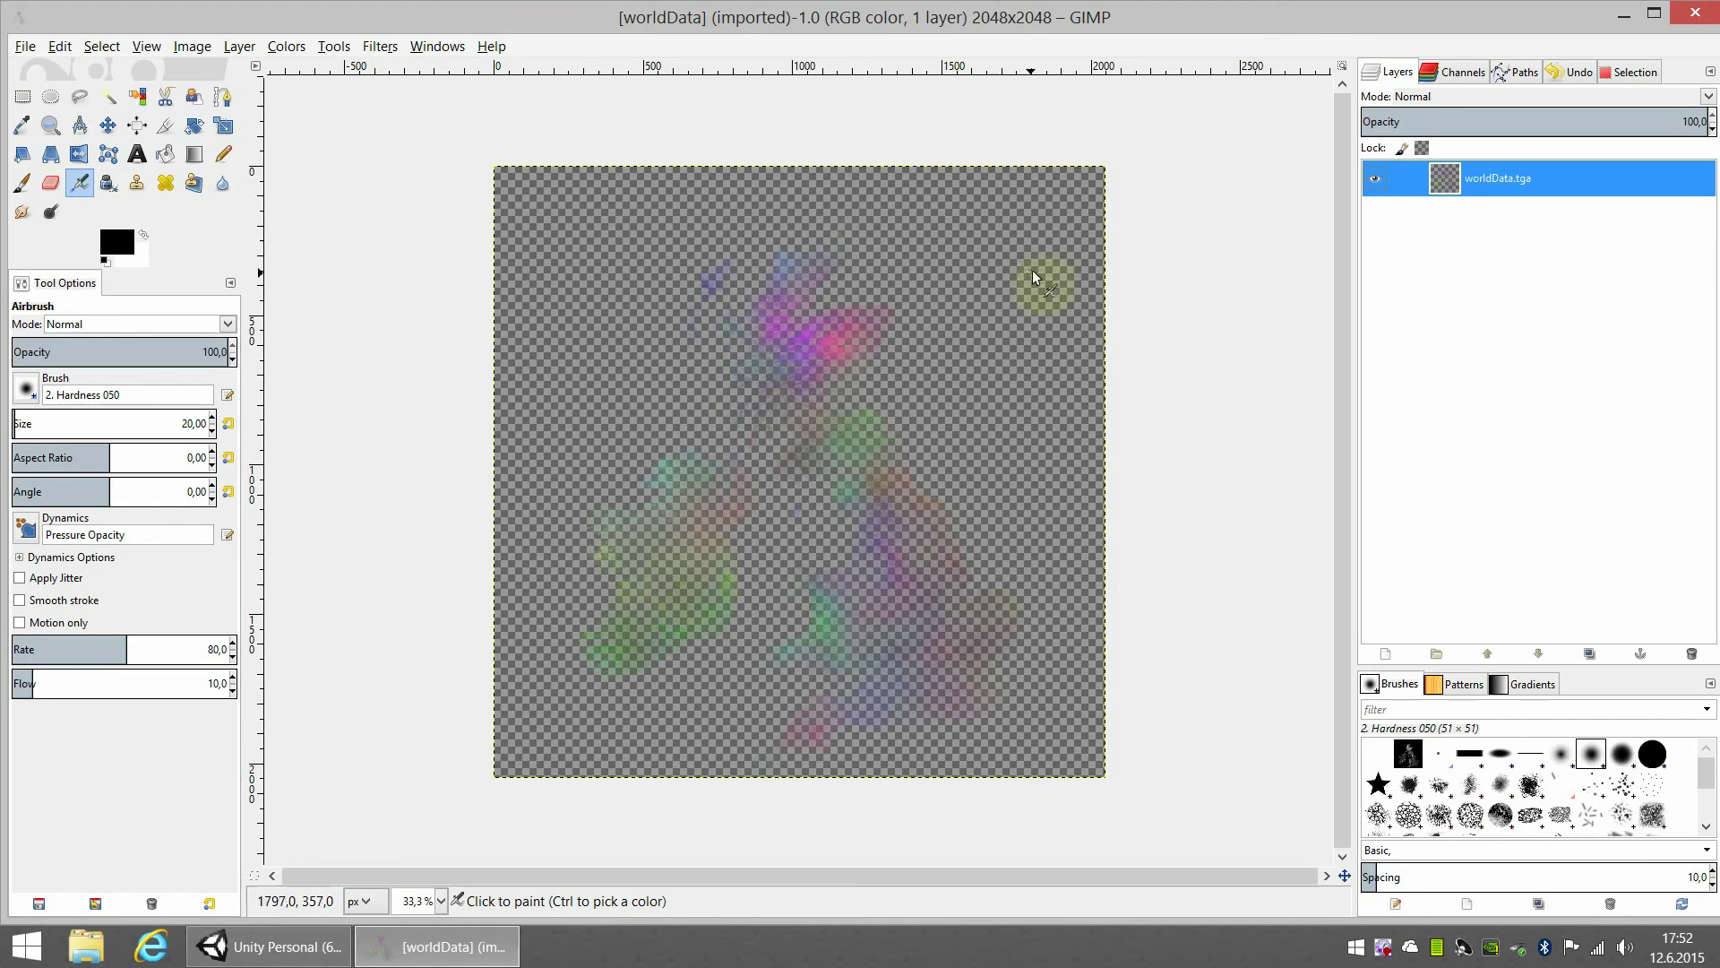
{"action": "left_click", "coordinate": [1458, 73]}
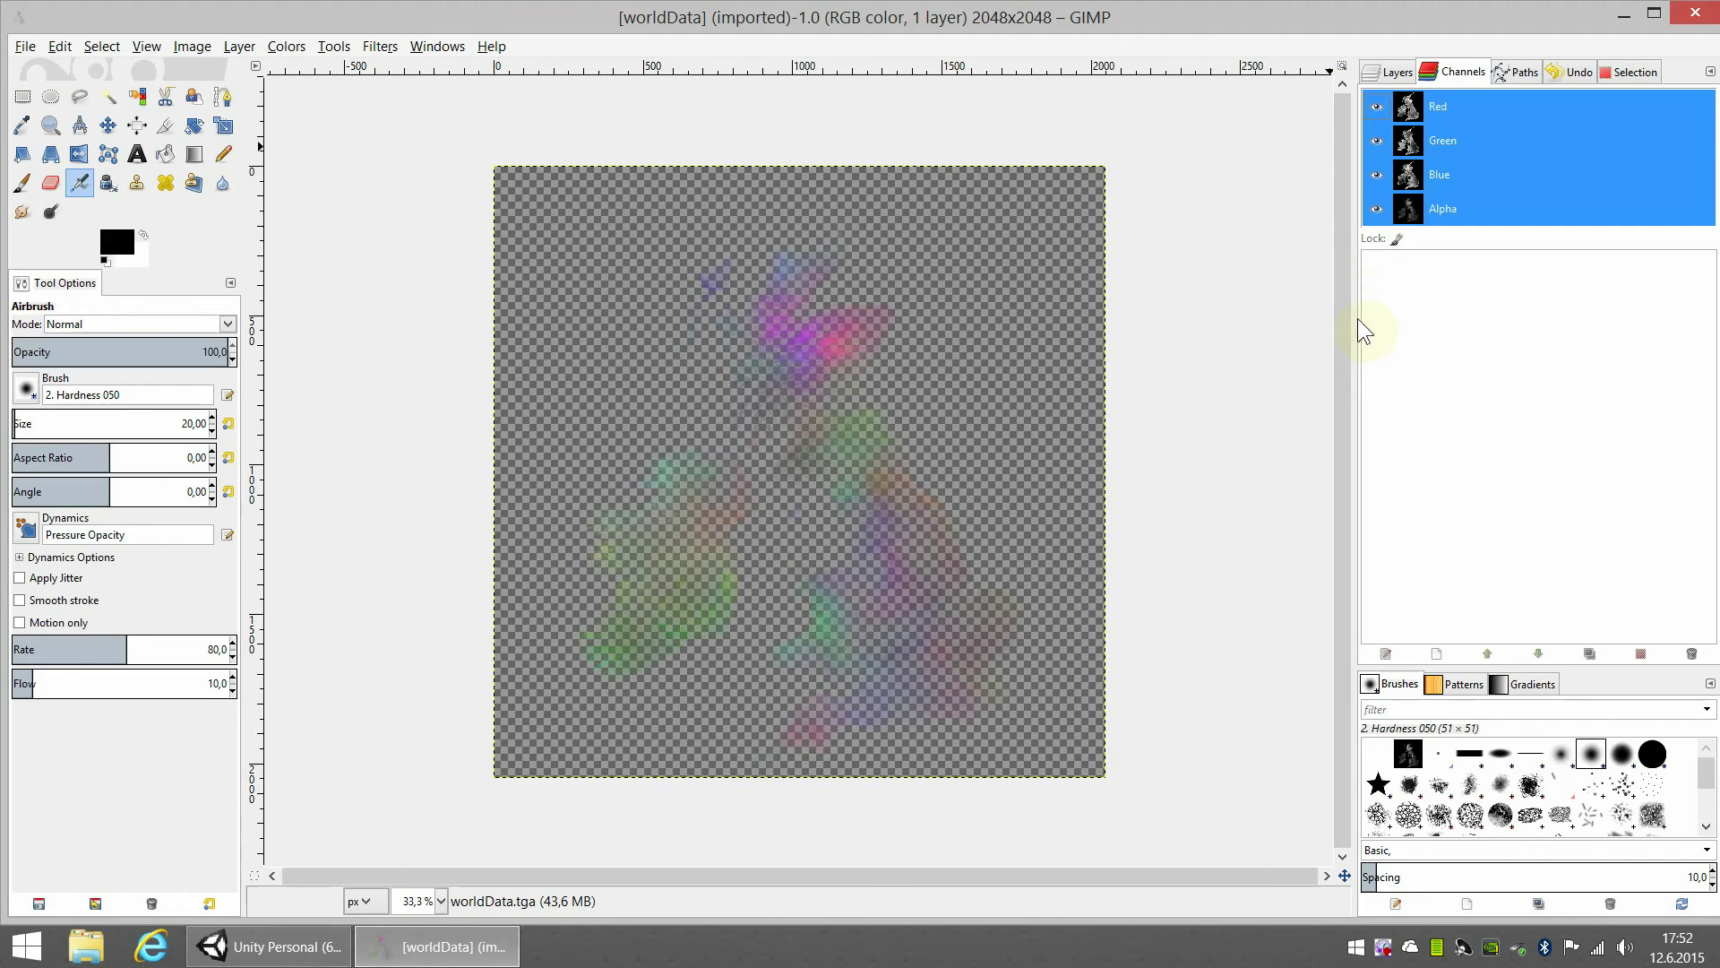
Widen the channels dock and deselect the Red, Green, Blue and Alpha channels.
{"action": "left_click_drag", "start_coordinate": [1356, 320], "coordinate": [1304, 320]}
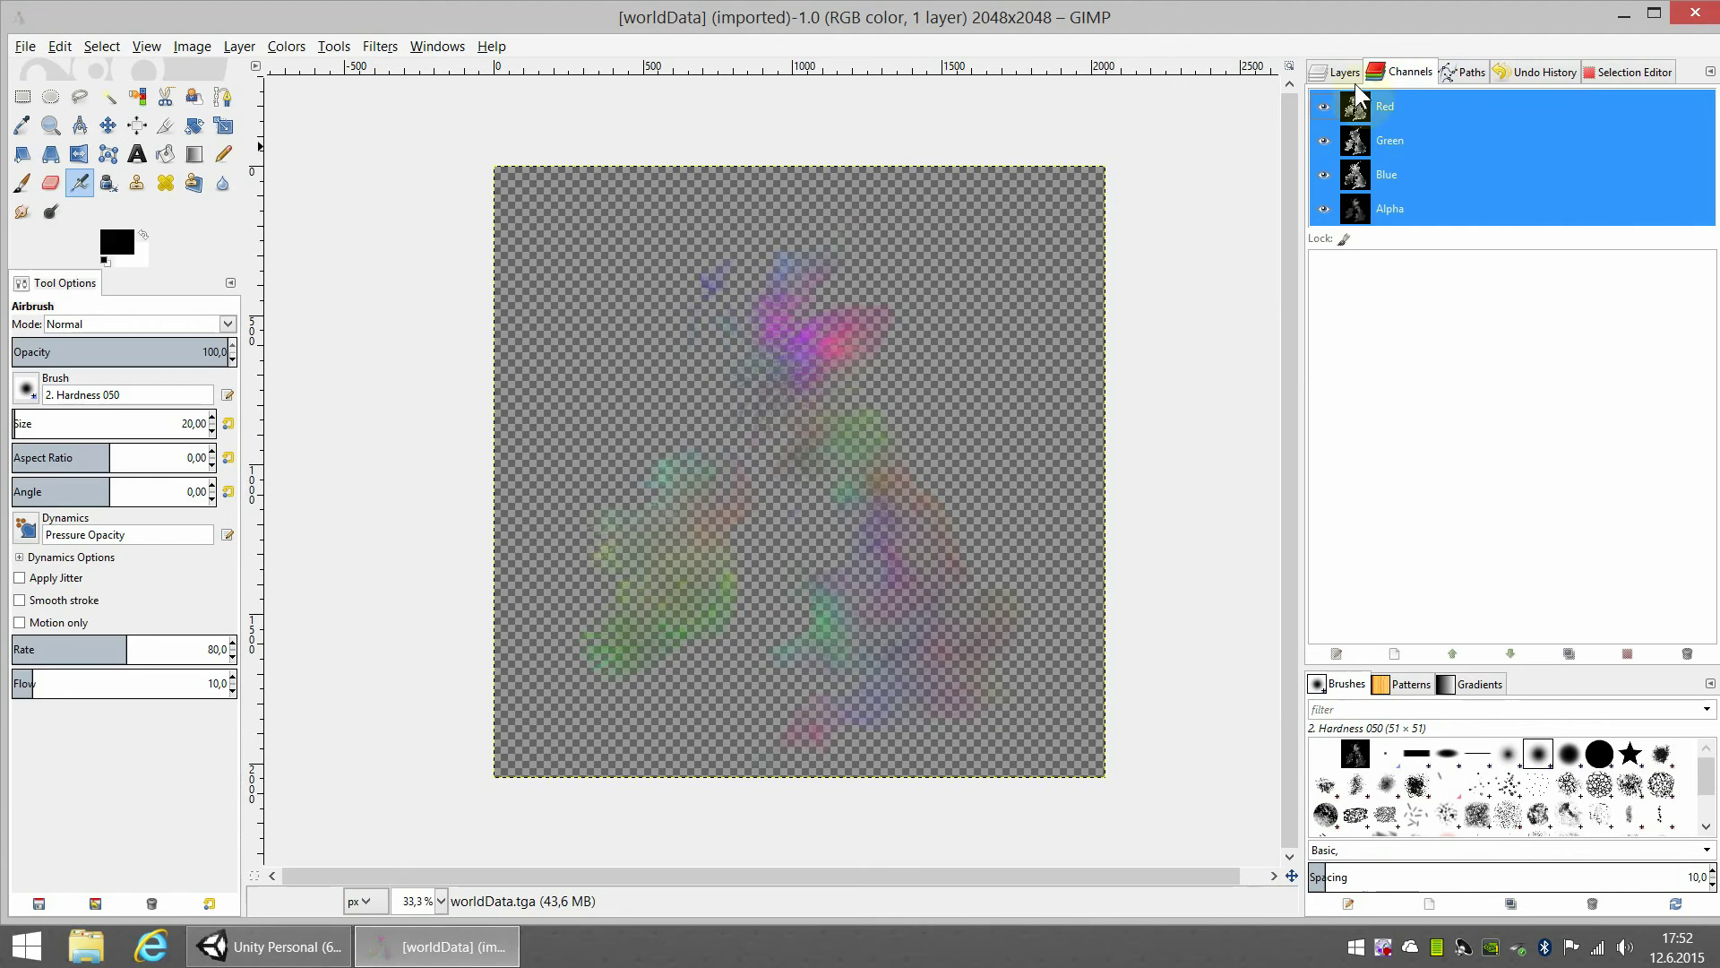
{"action": "left_click", "coordinate": [1410, 173]}
{"action": "left_click", "coordinate": [1402, 139]}
{"action": "left_click", "coordinate": [1434, 106]}
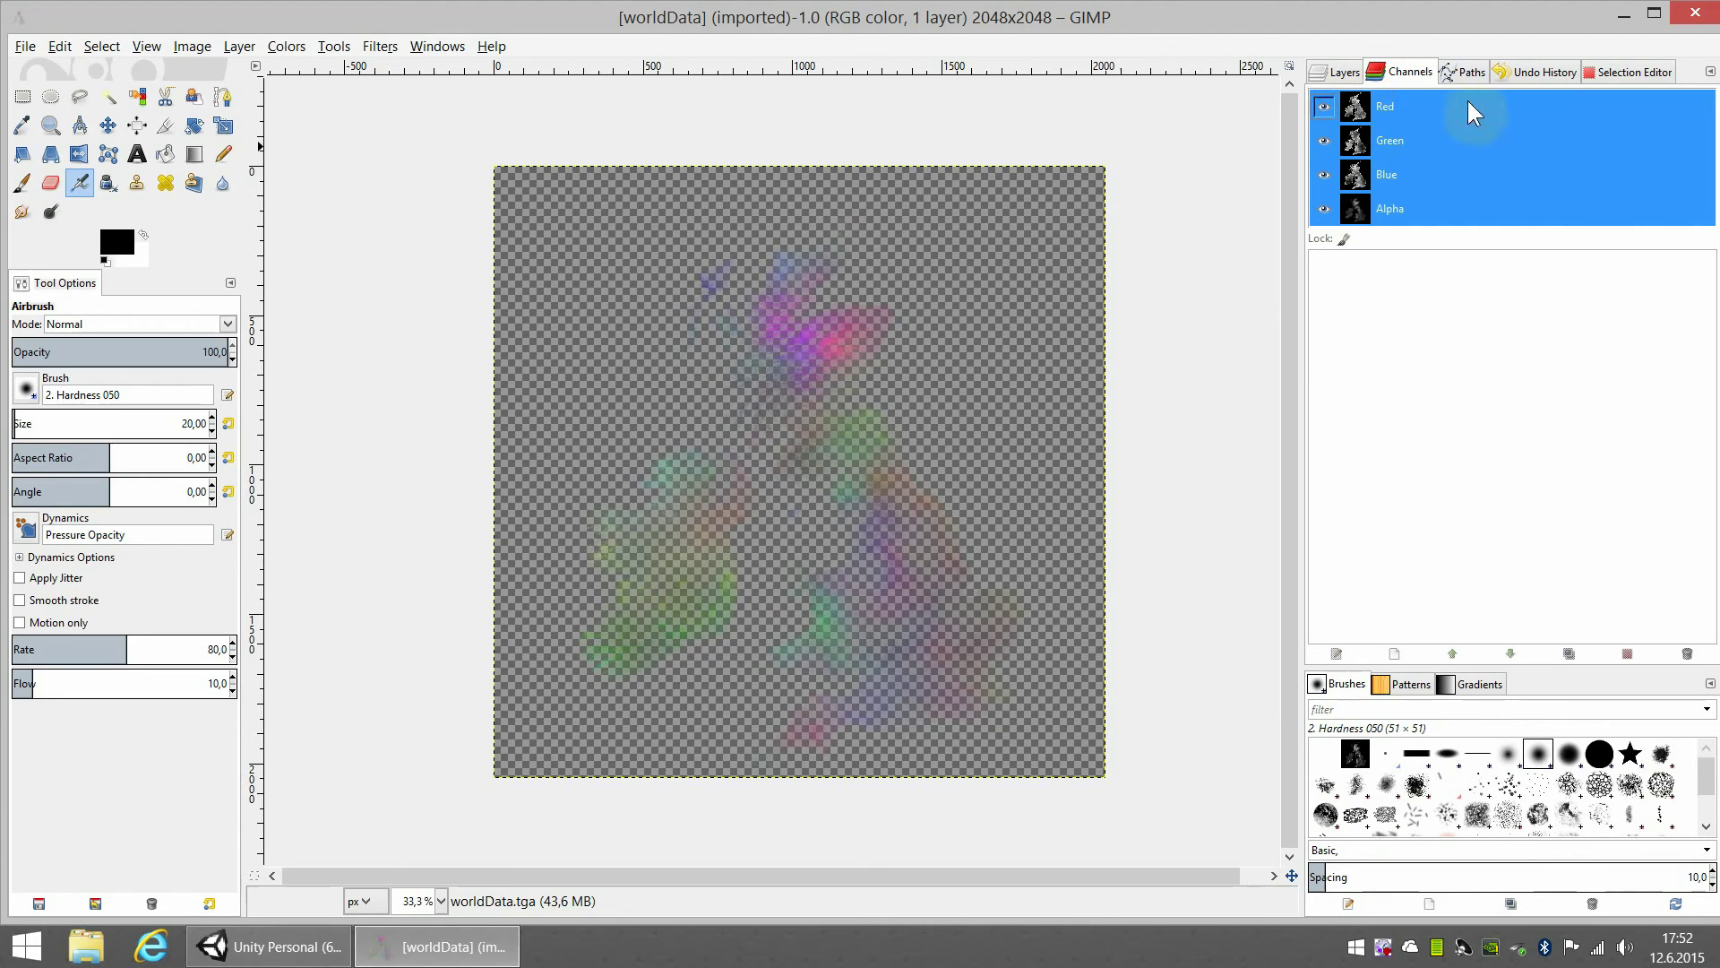
{"action": "left_click", "coordinate": [1442, 140]}
{"action": "left_click", "coordinate": [1417, 175]}
{"action": "left_click", "coordinate": [1377, 111]}
{"action": "left_click", "coordinate": [1446, 106]}
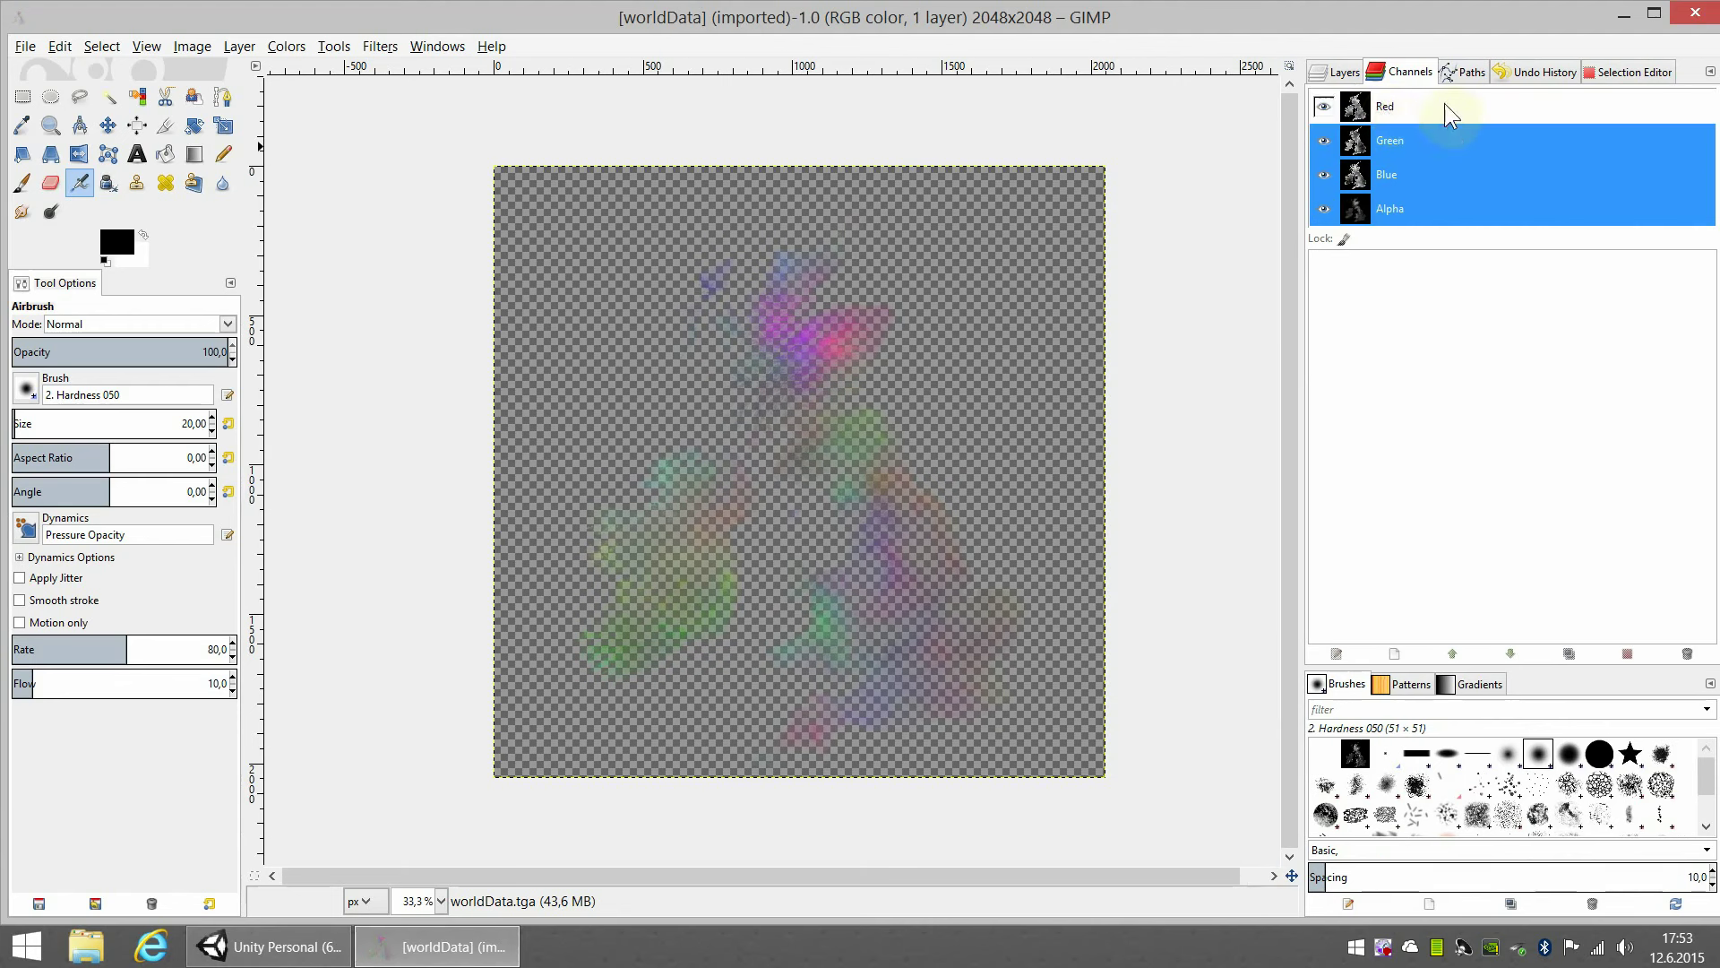
{"action": "left_click", "coordinate": [1406, 144], "text": "ctrl"}
{"action": "left_click", "coordinate": [1409, 175], "text": "ctrl"}
Duplicate Red as Red Channel Copy, hide the four RGBA channels and show the copy.
{"action": "mouse_move", "coordinate": [1405, 105]}
{"action": "left_mouse_down"}
{"action": "mouse_move", "coordinate": [1410, 238]}
{"action": "mouse_move", "coordinate": [1384, 299]}
{"action": "left_mouse_up"}
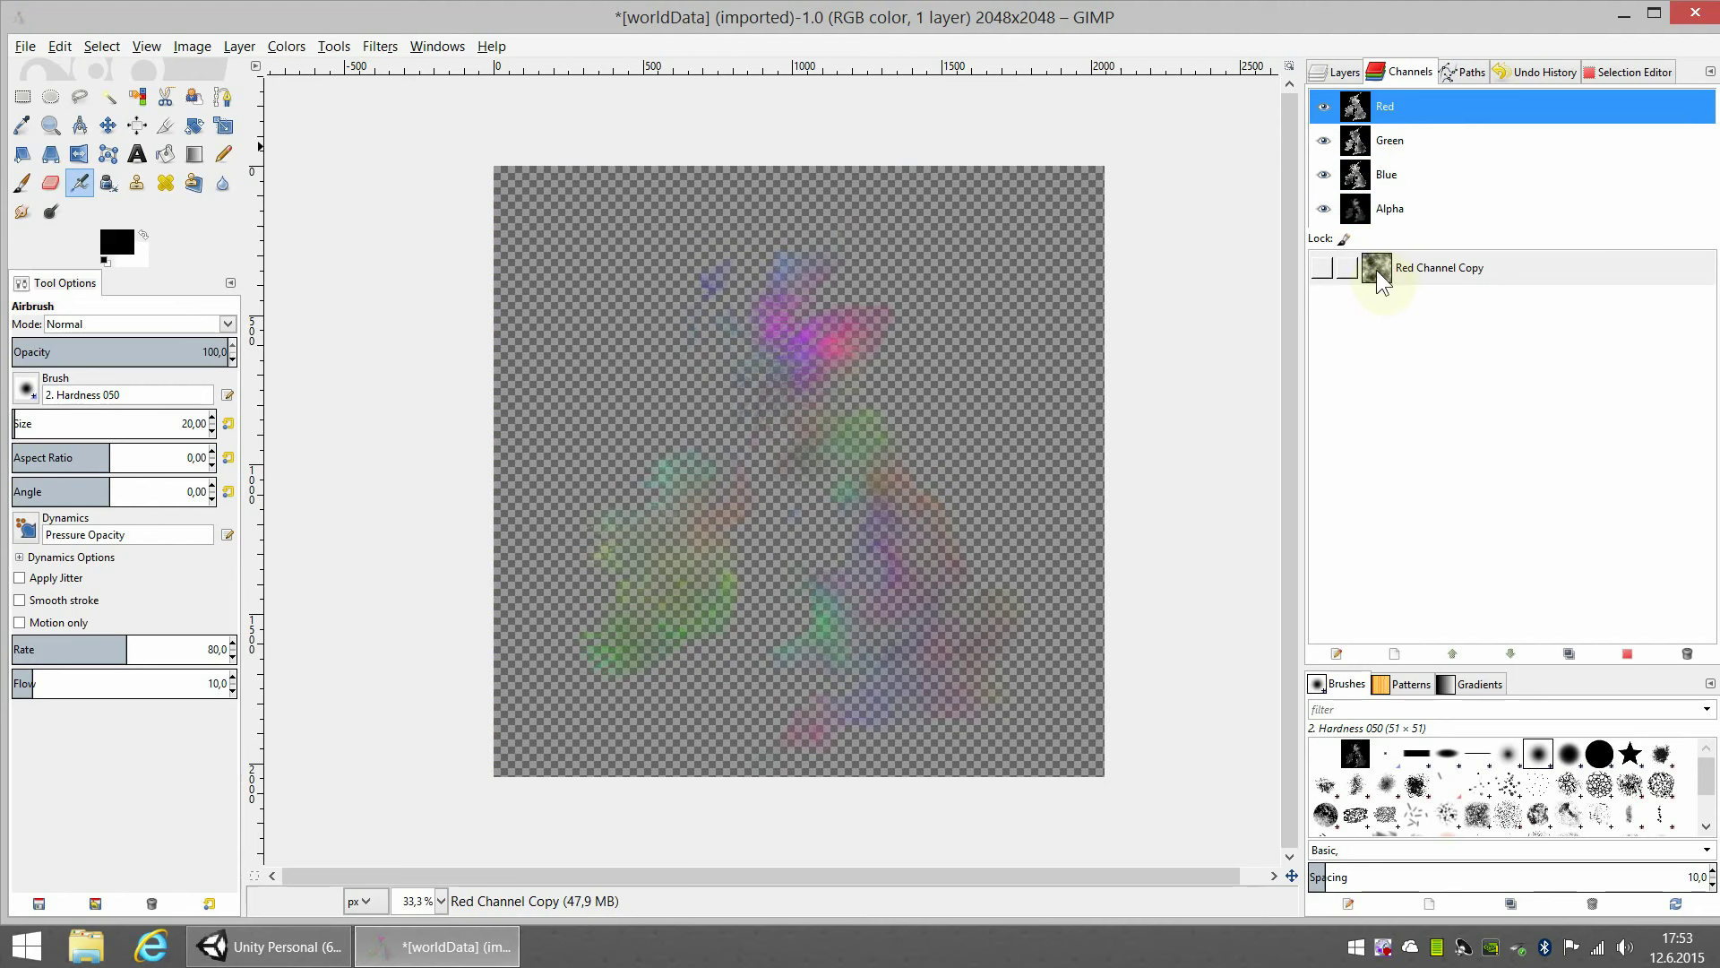
{"action": "left_click", "coordinate": [1324, 106]}
{"action": "left_click", "coordinate": [1323, 140]}
{"action": "left_click", "coordinate": [1324, 174]}
{"action": "left_click", "coordinate": [1323, 208]}
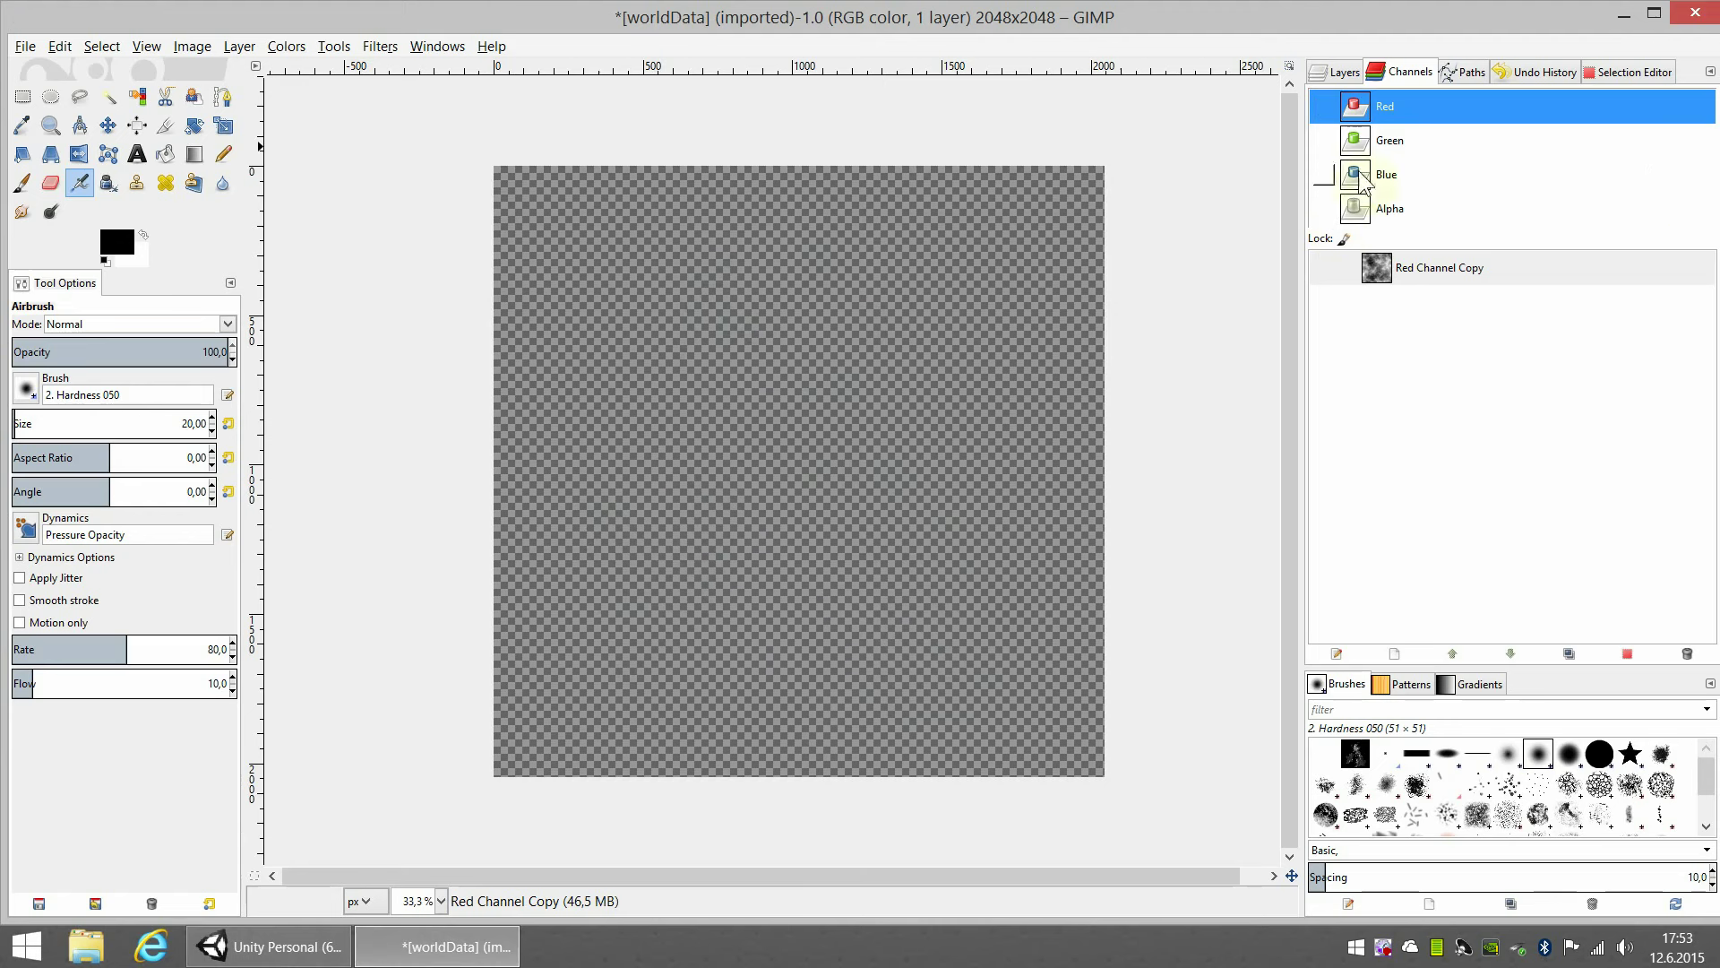
{"action": "left_click", "coordinate": [1321, 268]}
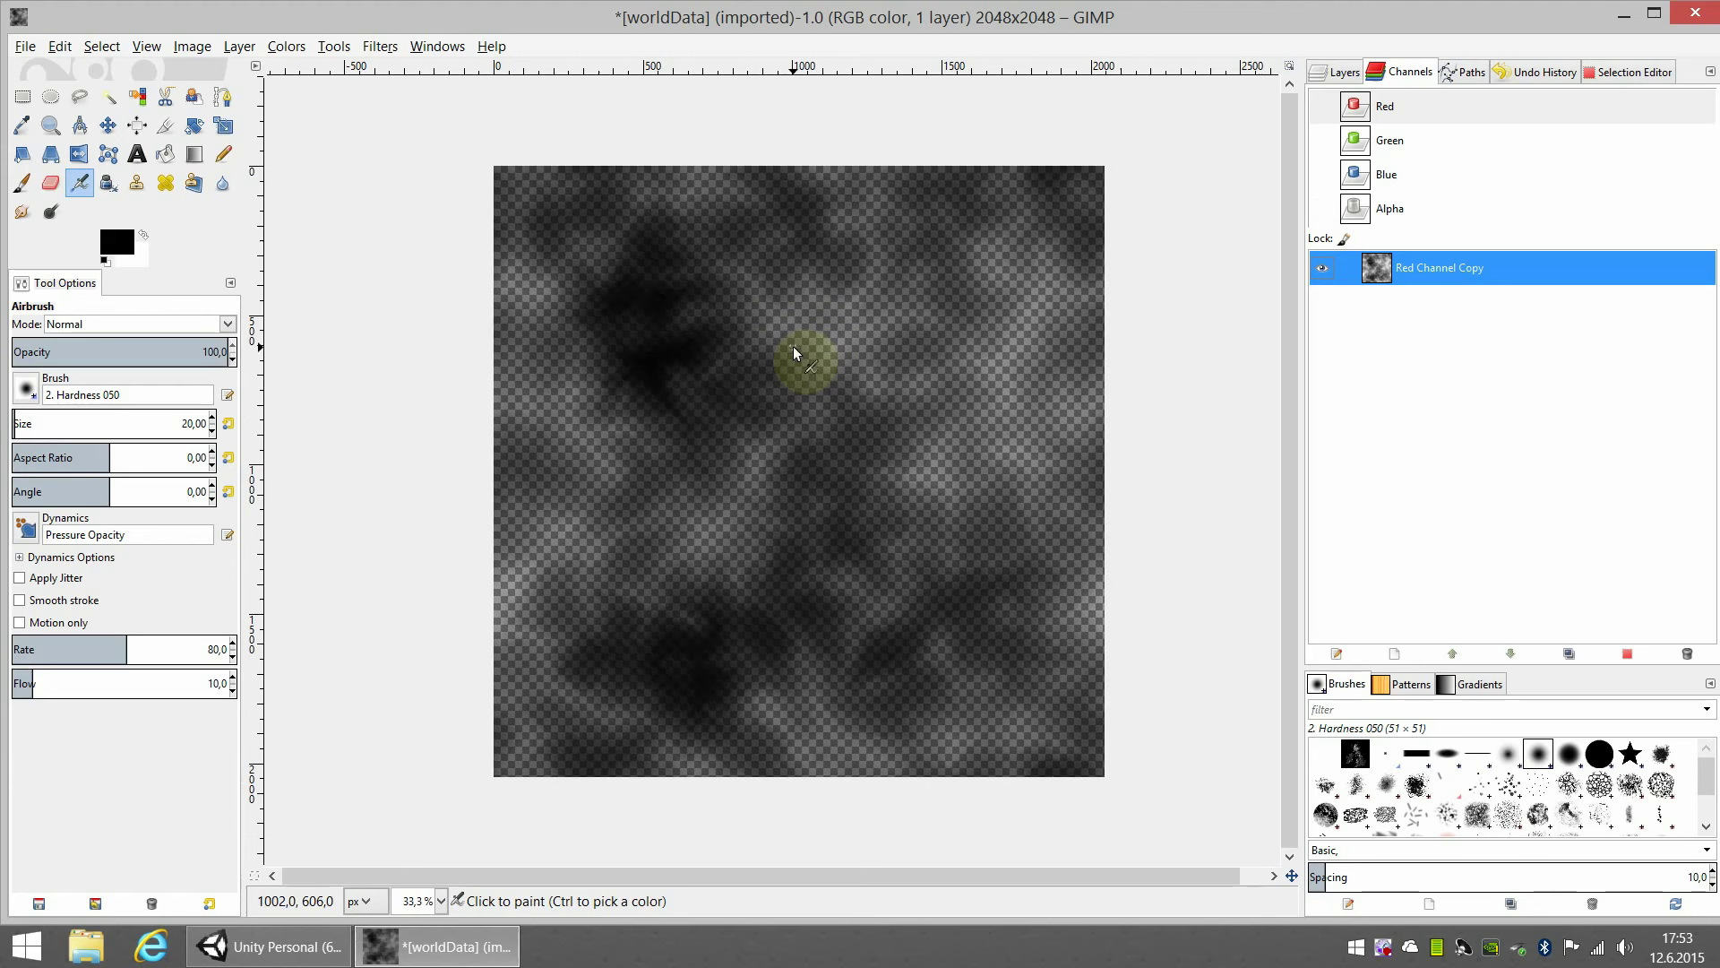
Return to the Layers list and select the worldData.tga layer.
{"action": "left_click", "coordinate": [1344, 73]}
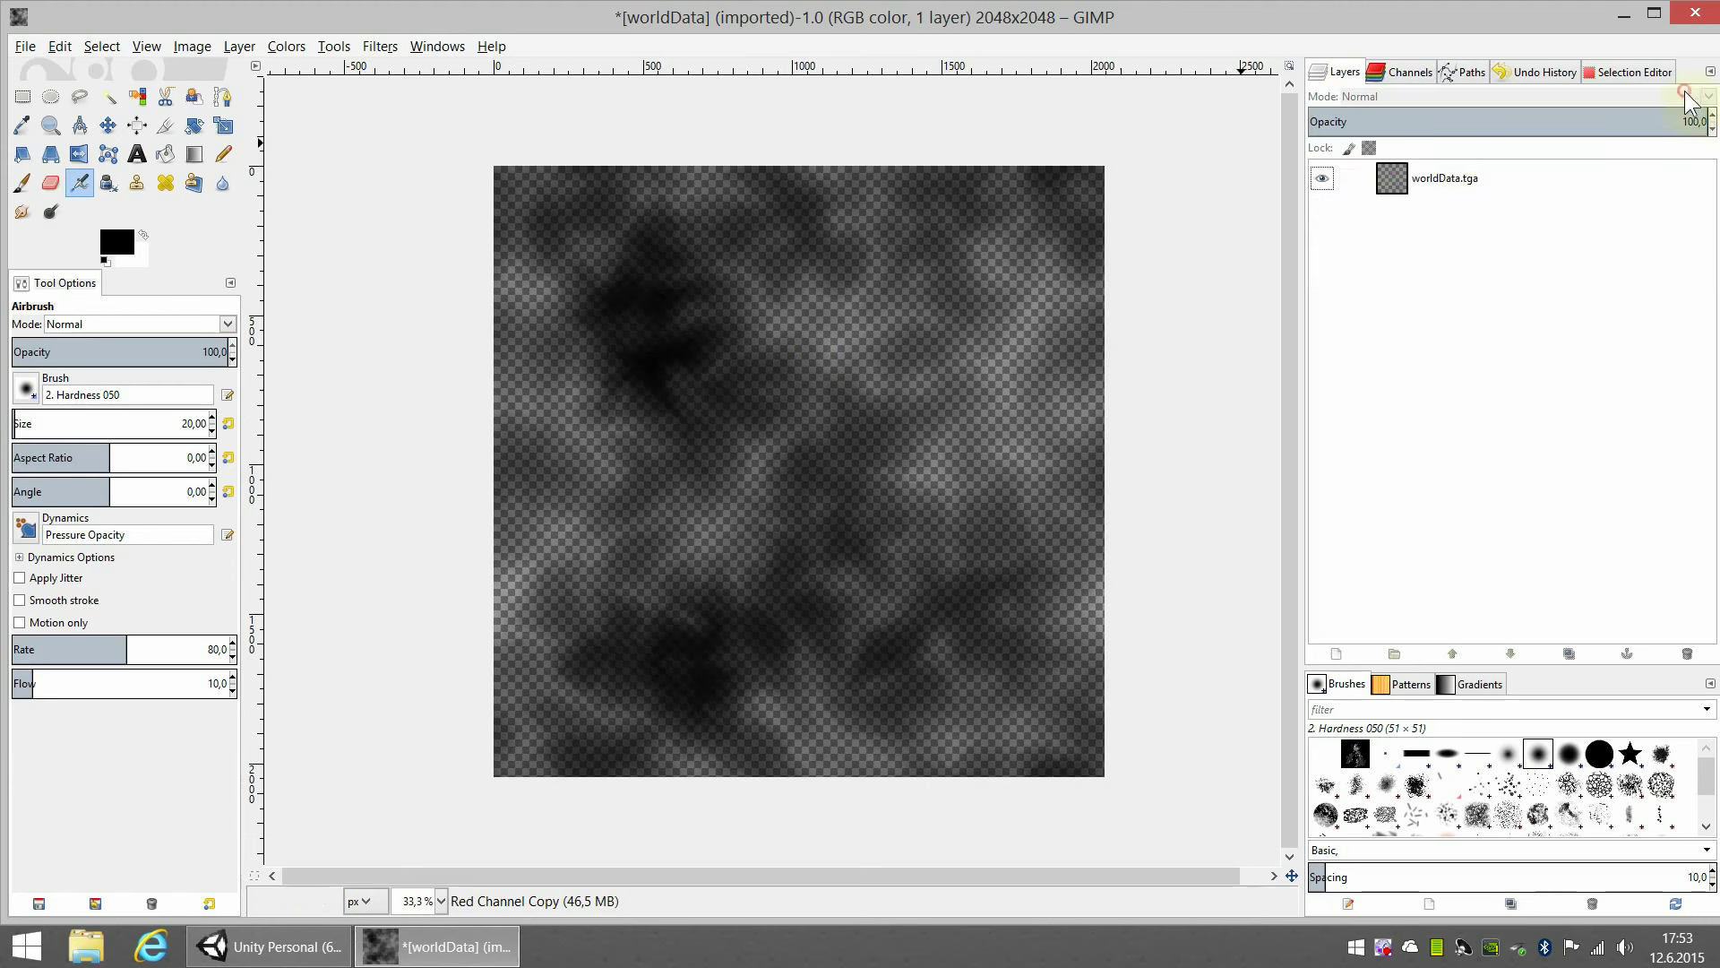
{"action": "left_click", "coordinate": [1455, 181]}
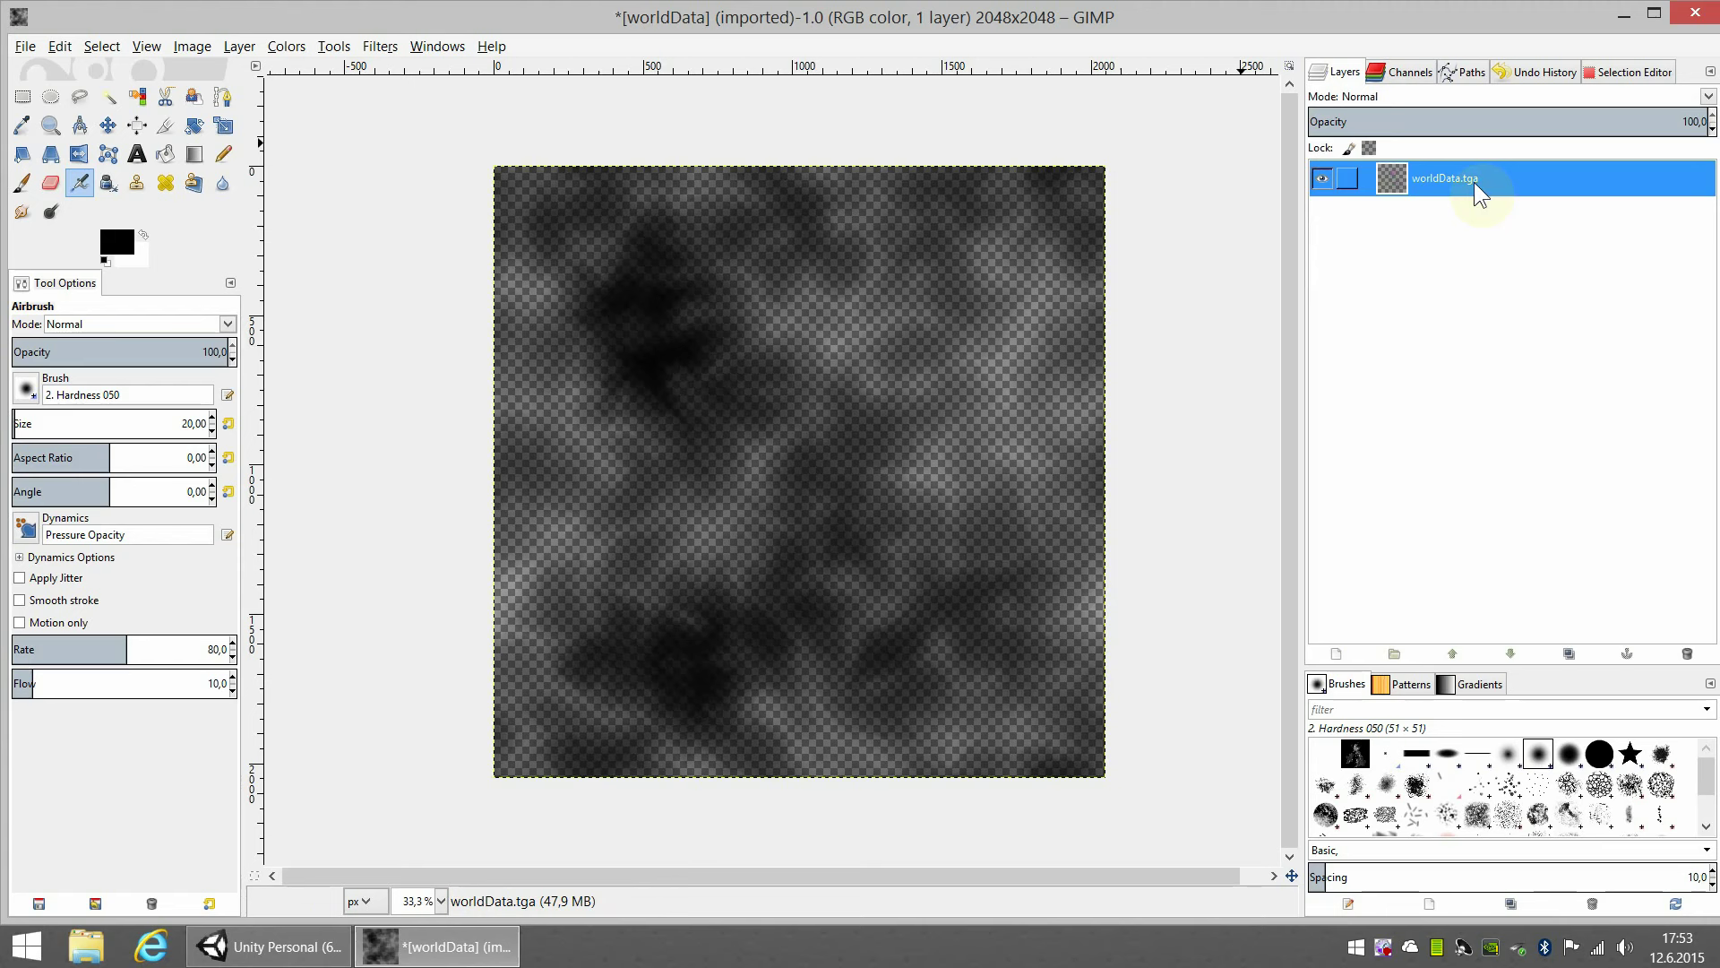
{"action": "left_click", "coordinate": [25, 47]}
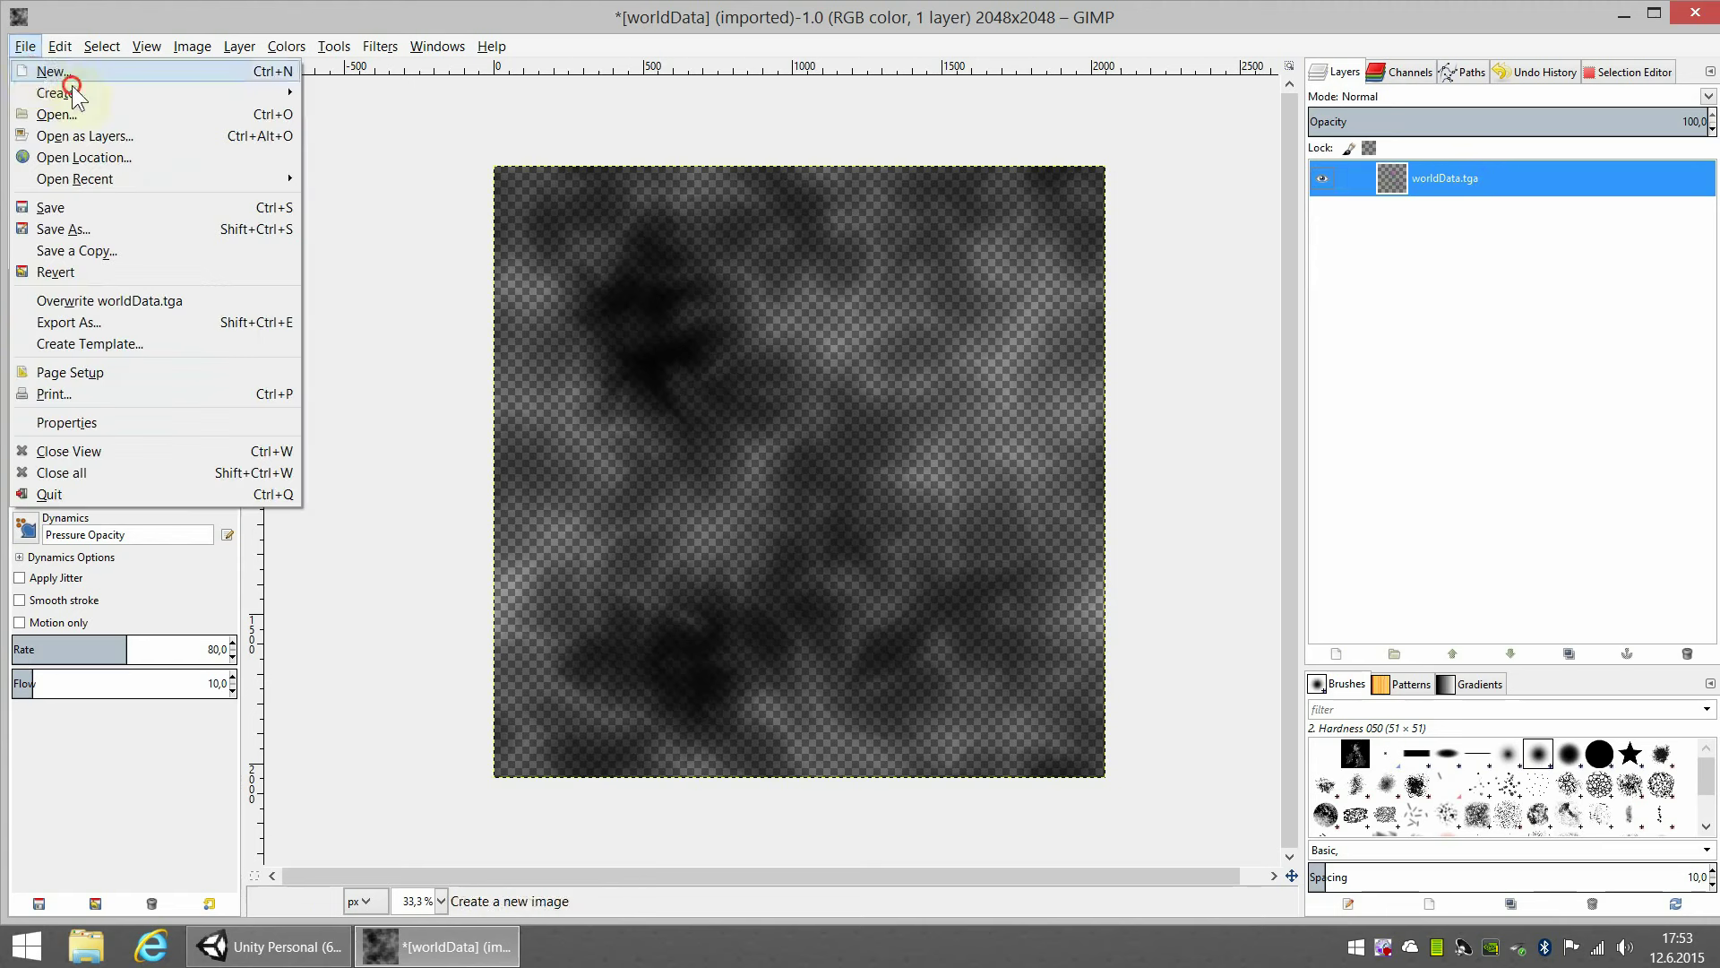
{"action": "left_click", "coordinate": [71, 80]}
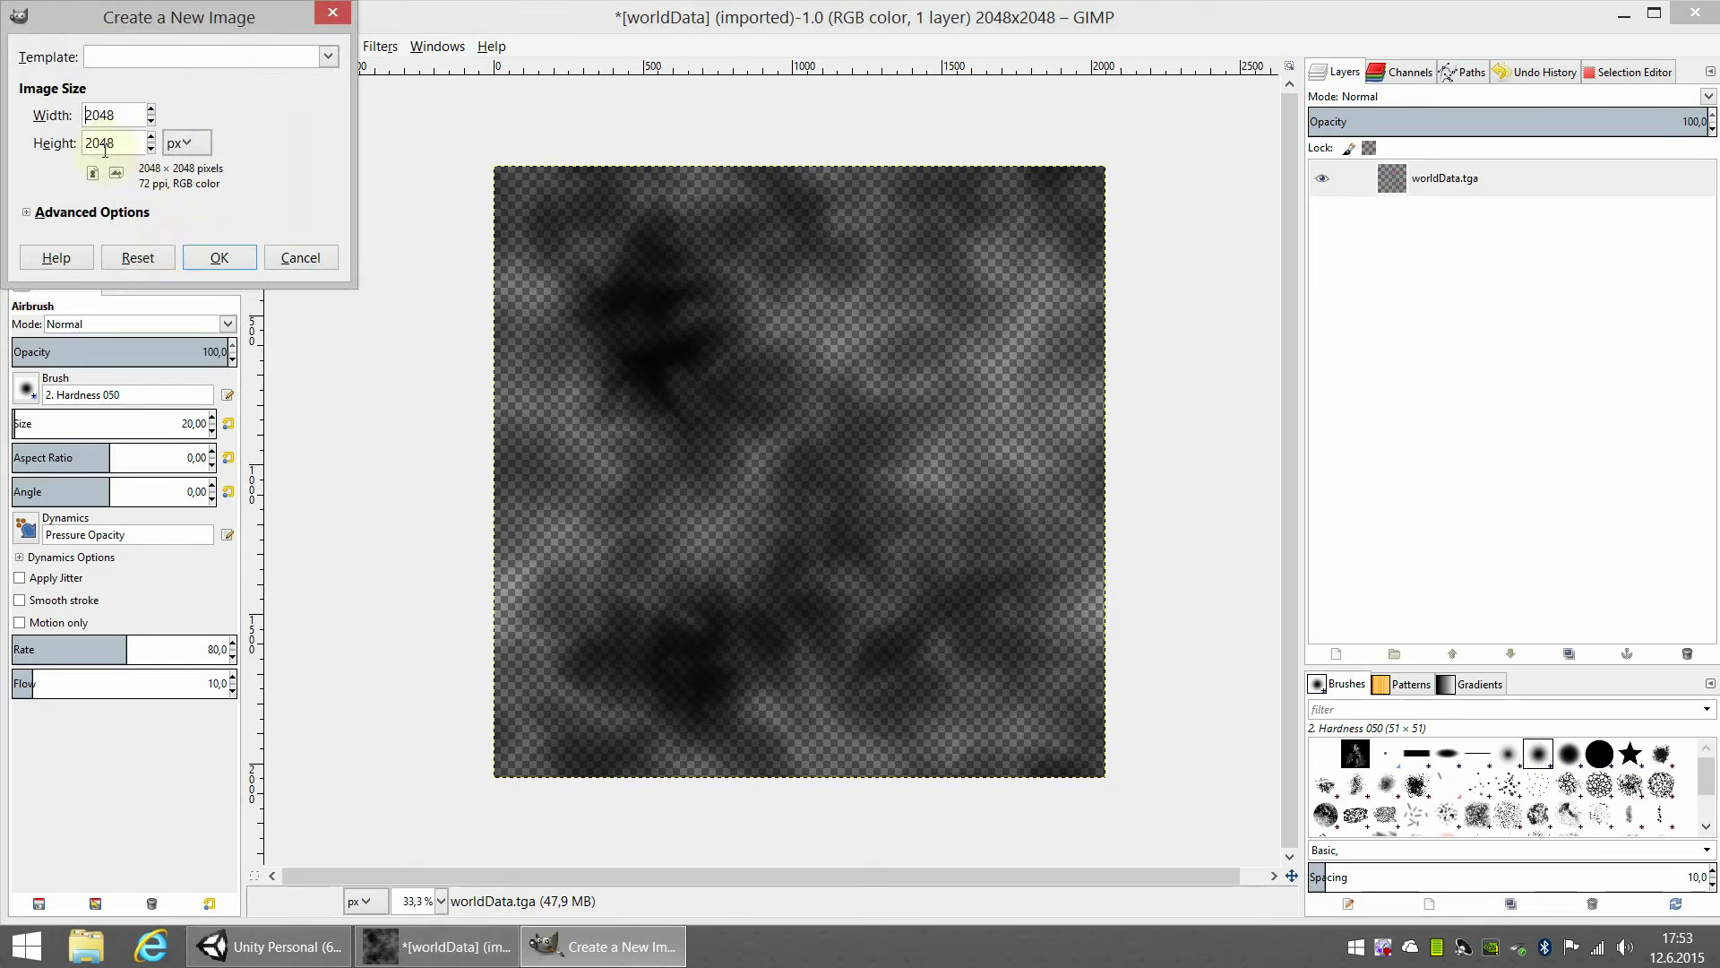
{"action": "left_click", "coordinate": [215, 260]}
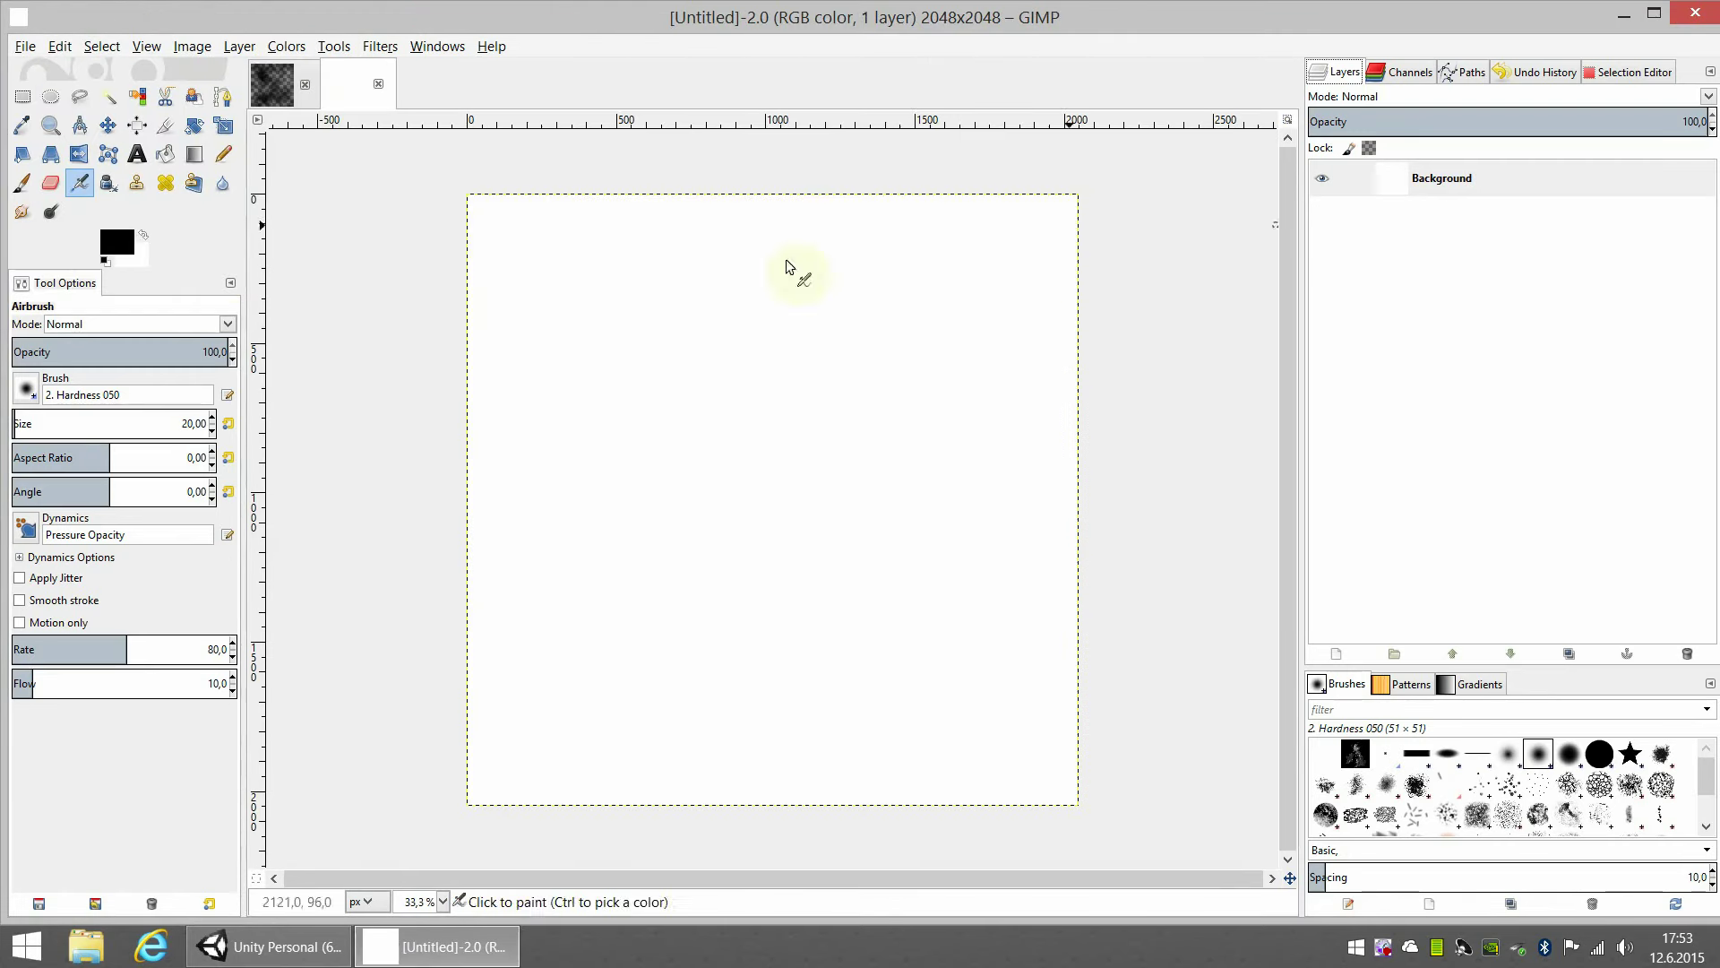
{"action": "left_click", "coordinate": [378, 83]}
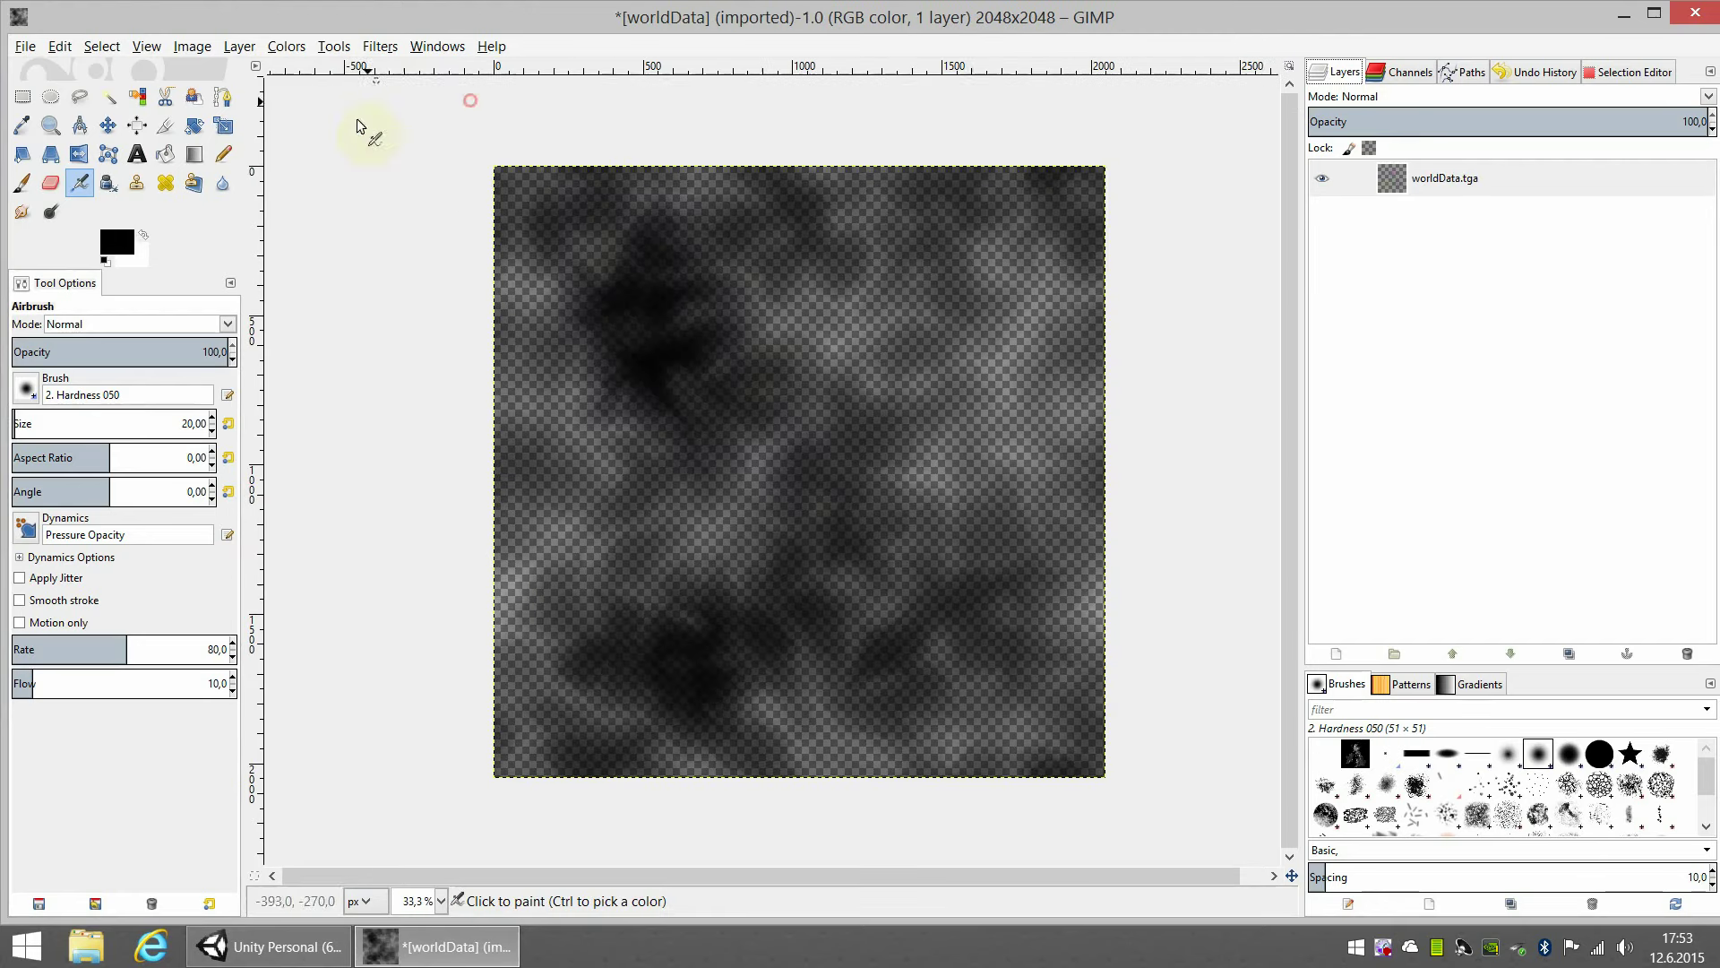
{"action": "left_click", "coordinate": [1418, 266]}
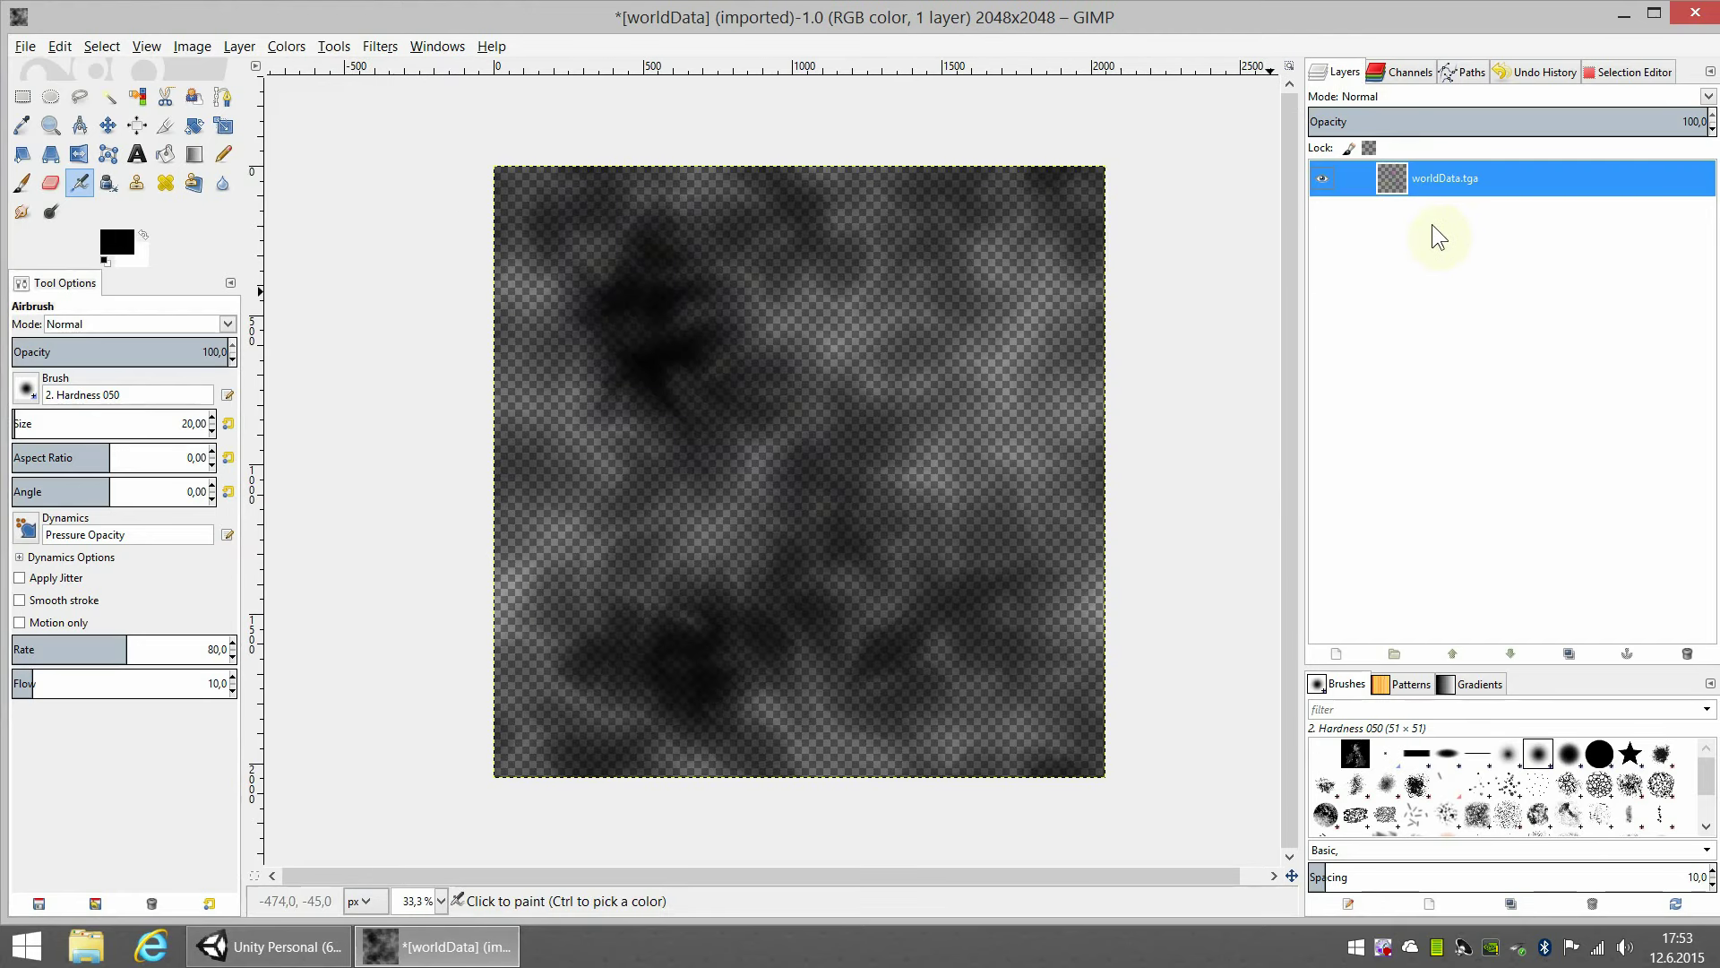
{"action": "left_click", "coordinate": [25, 47]}
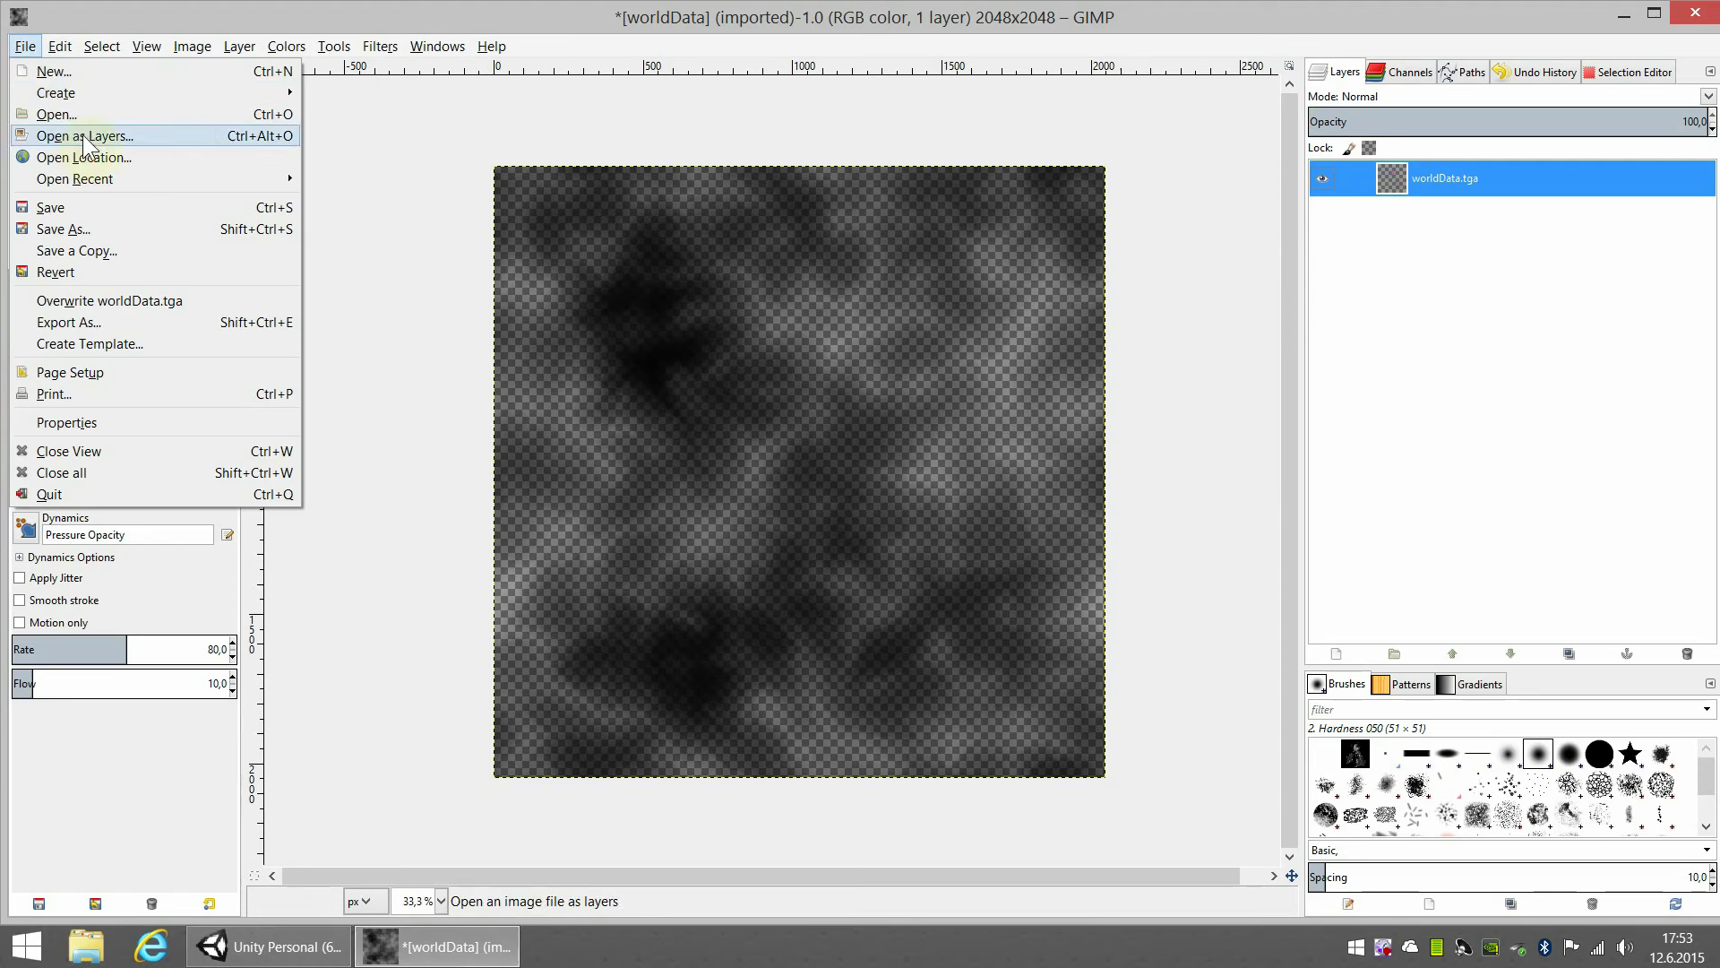
{"action": "left_click", "coordinate": [72, 73]}
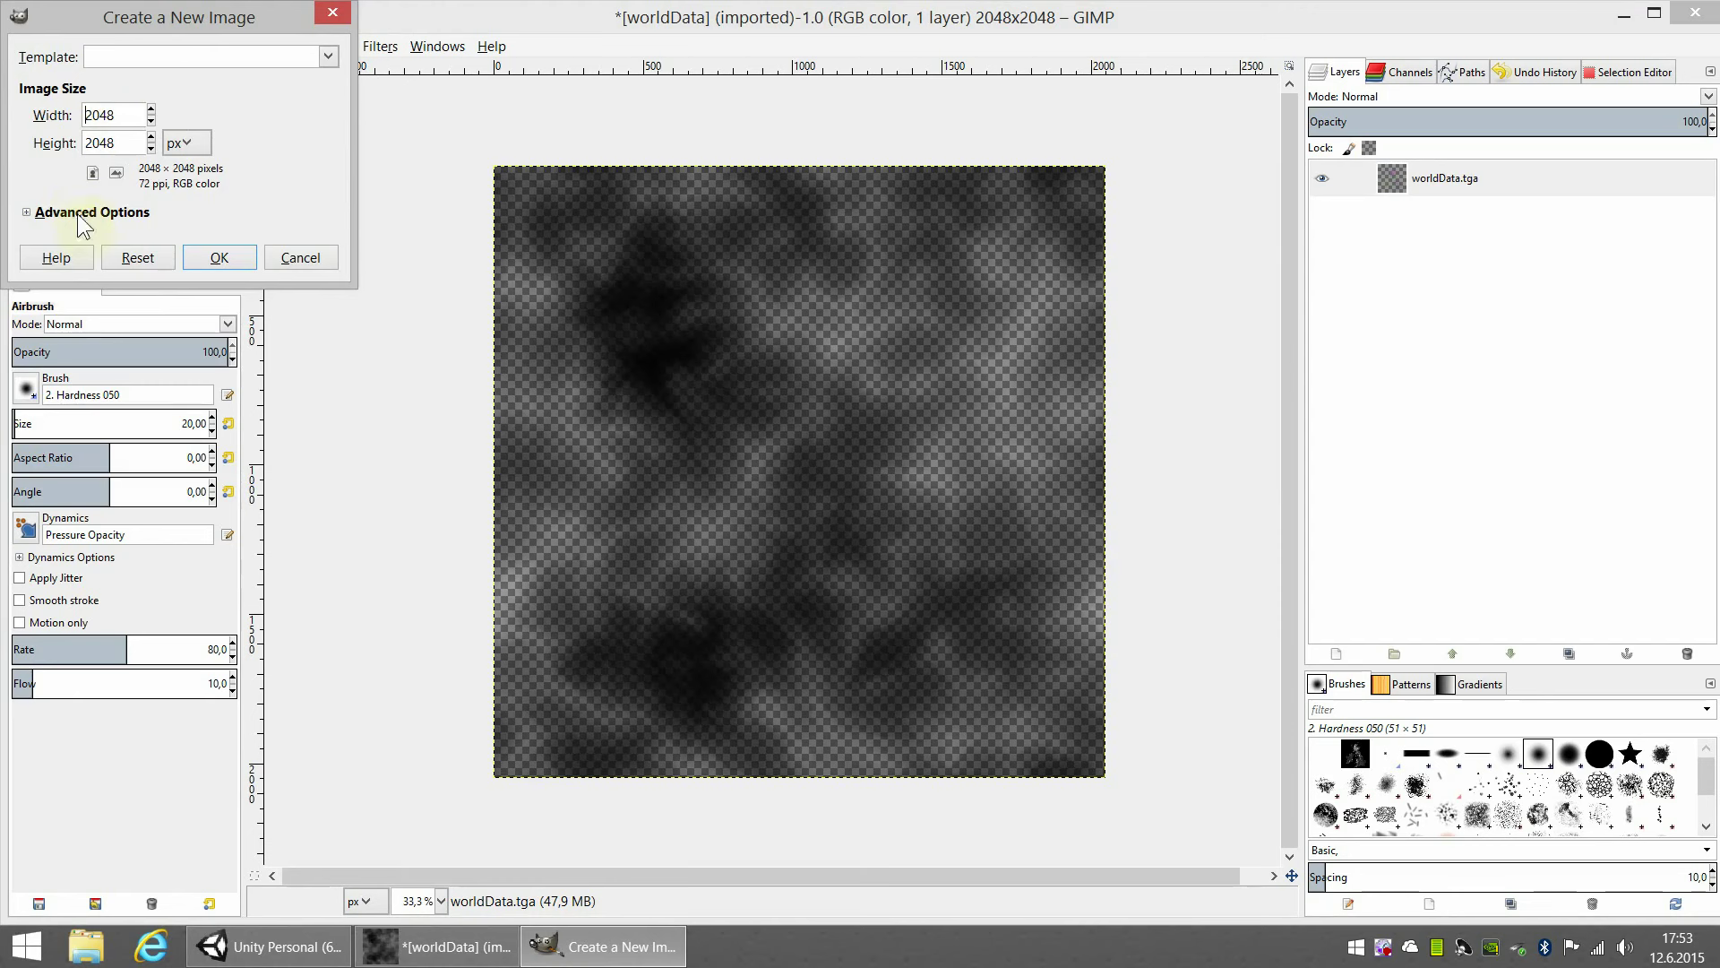
{"action": "left_click", "coordinate": [26, 213]}
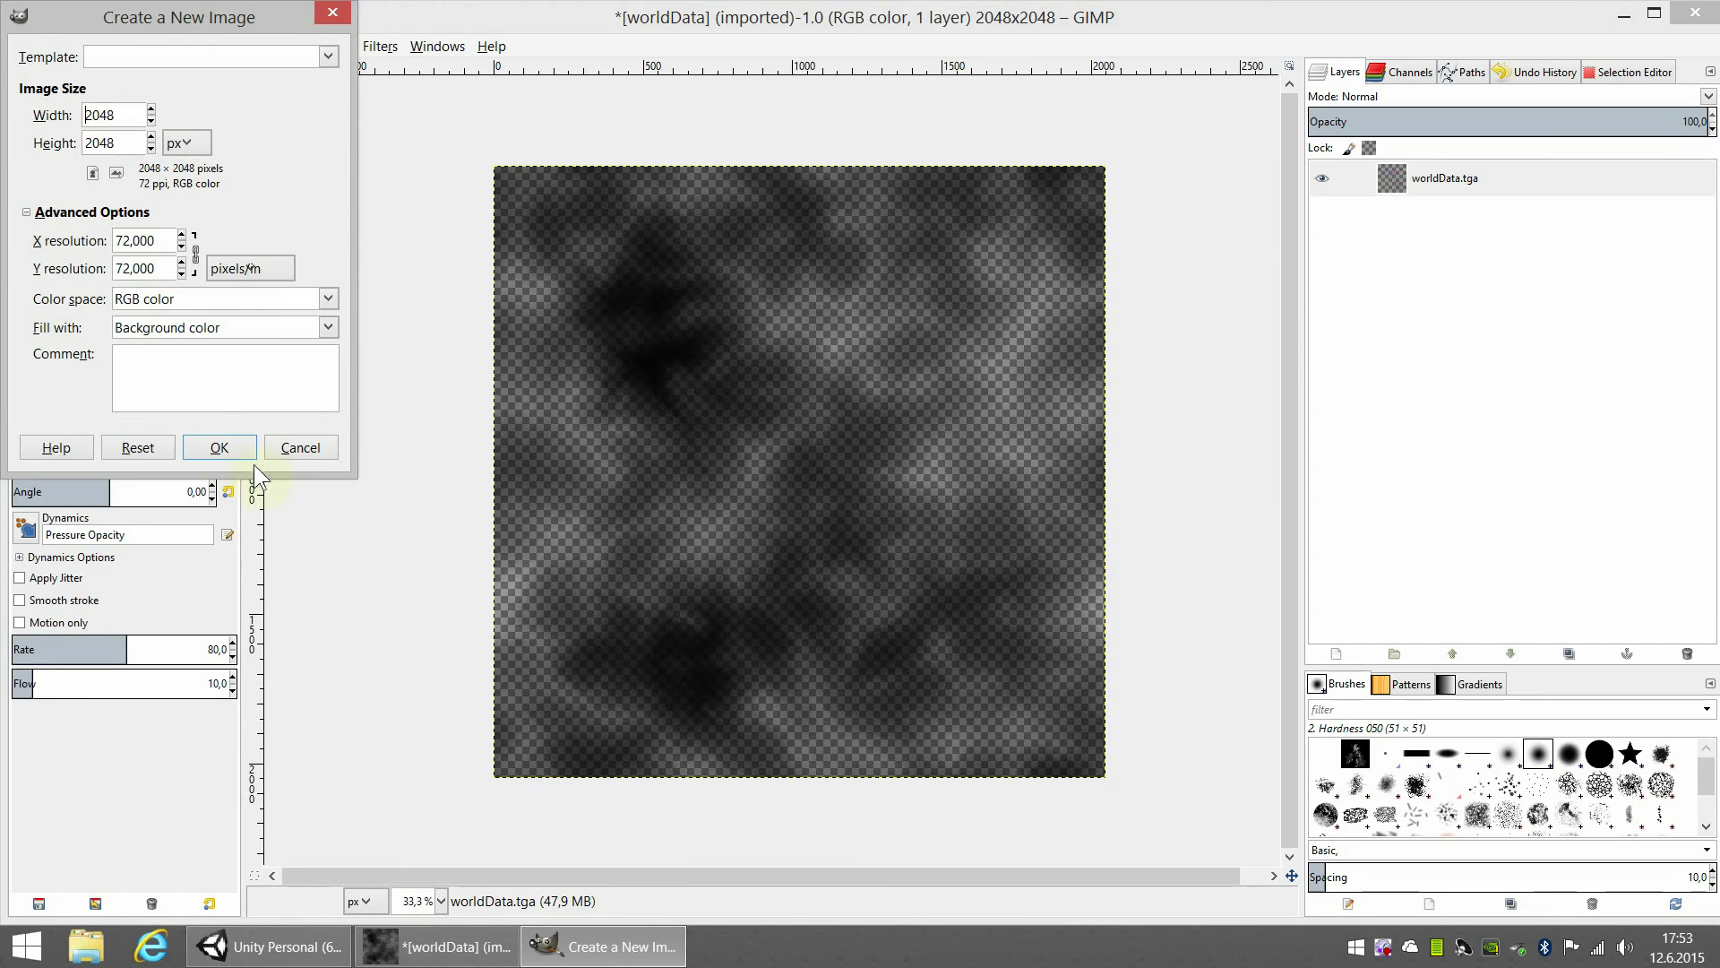
{"action": "left_click", "coordinate": [285, 448]}
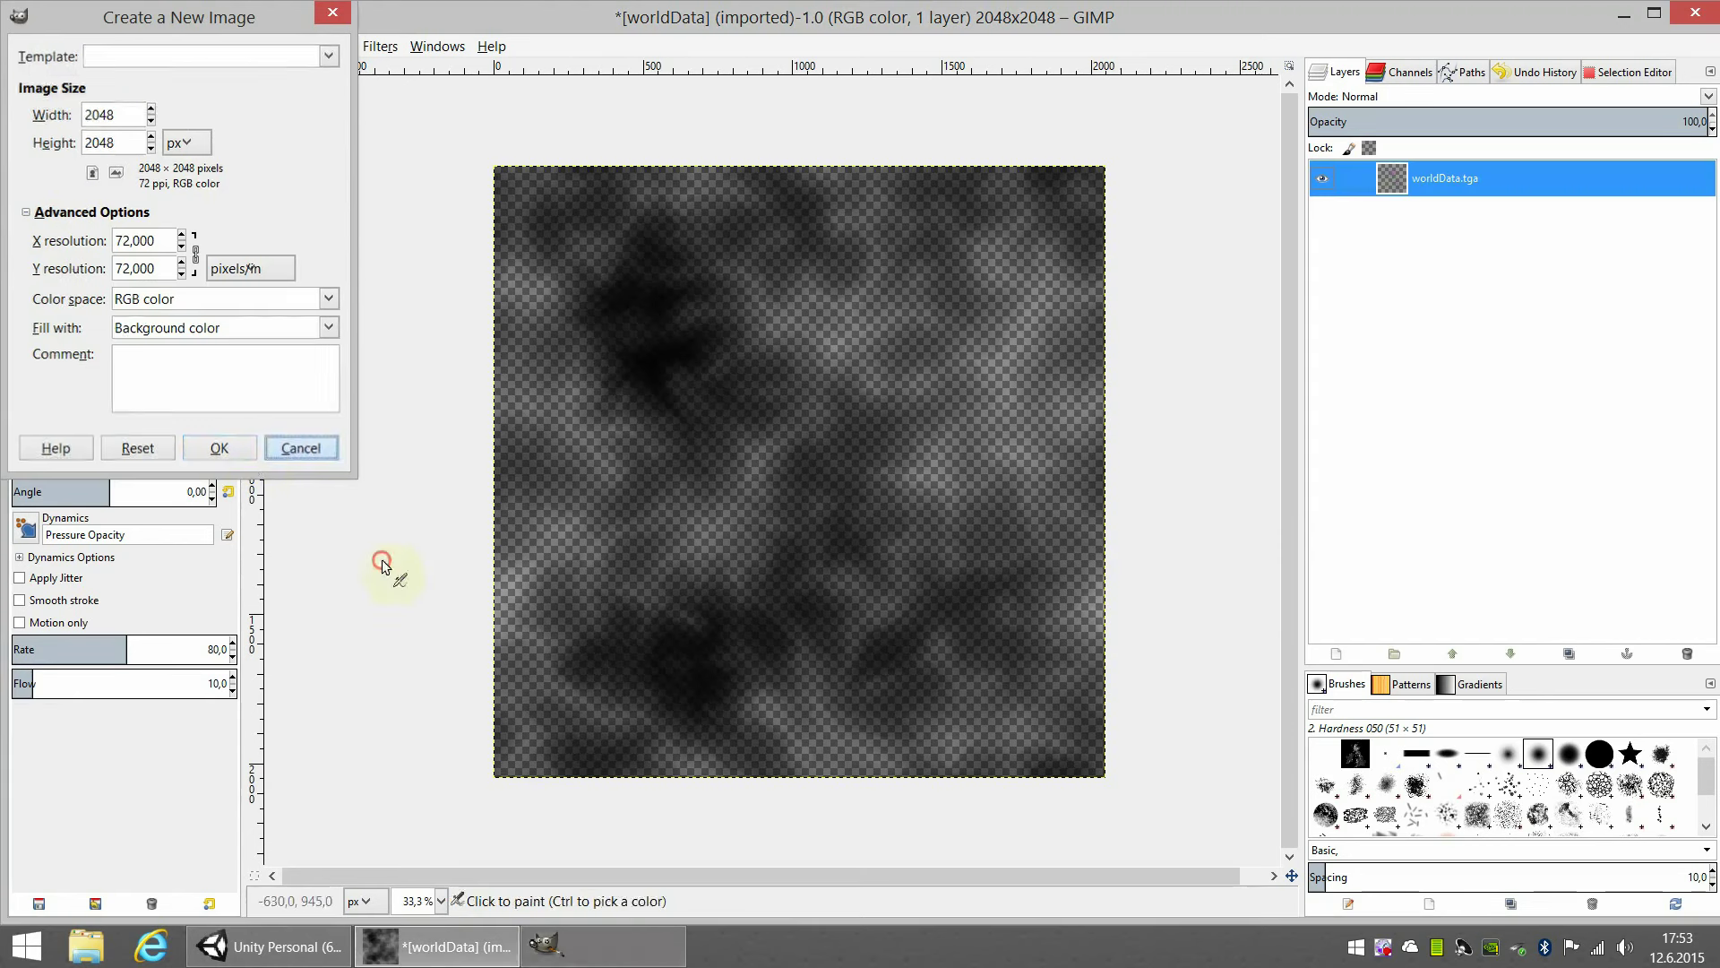
Add a new white-filled layer and move it below worldData.tga.
{"action": "right_click", "coordinate": [1454, 178]}
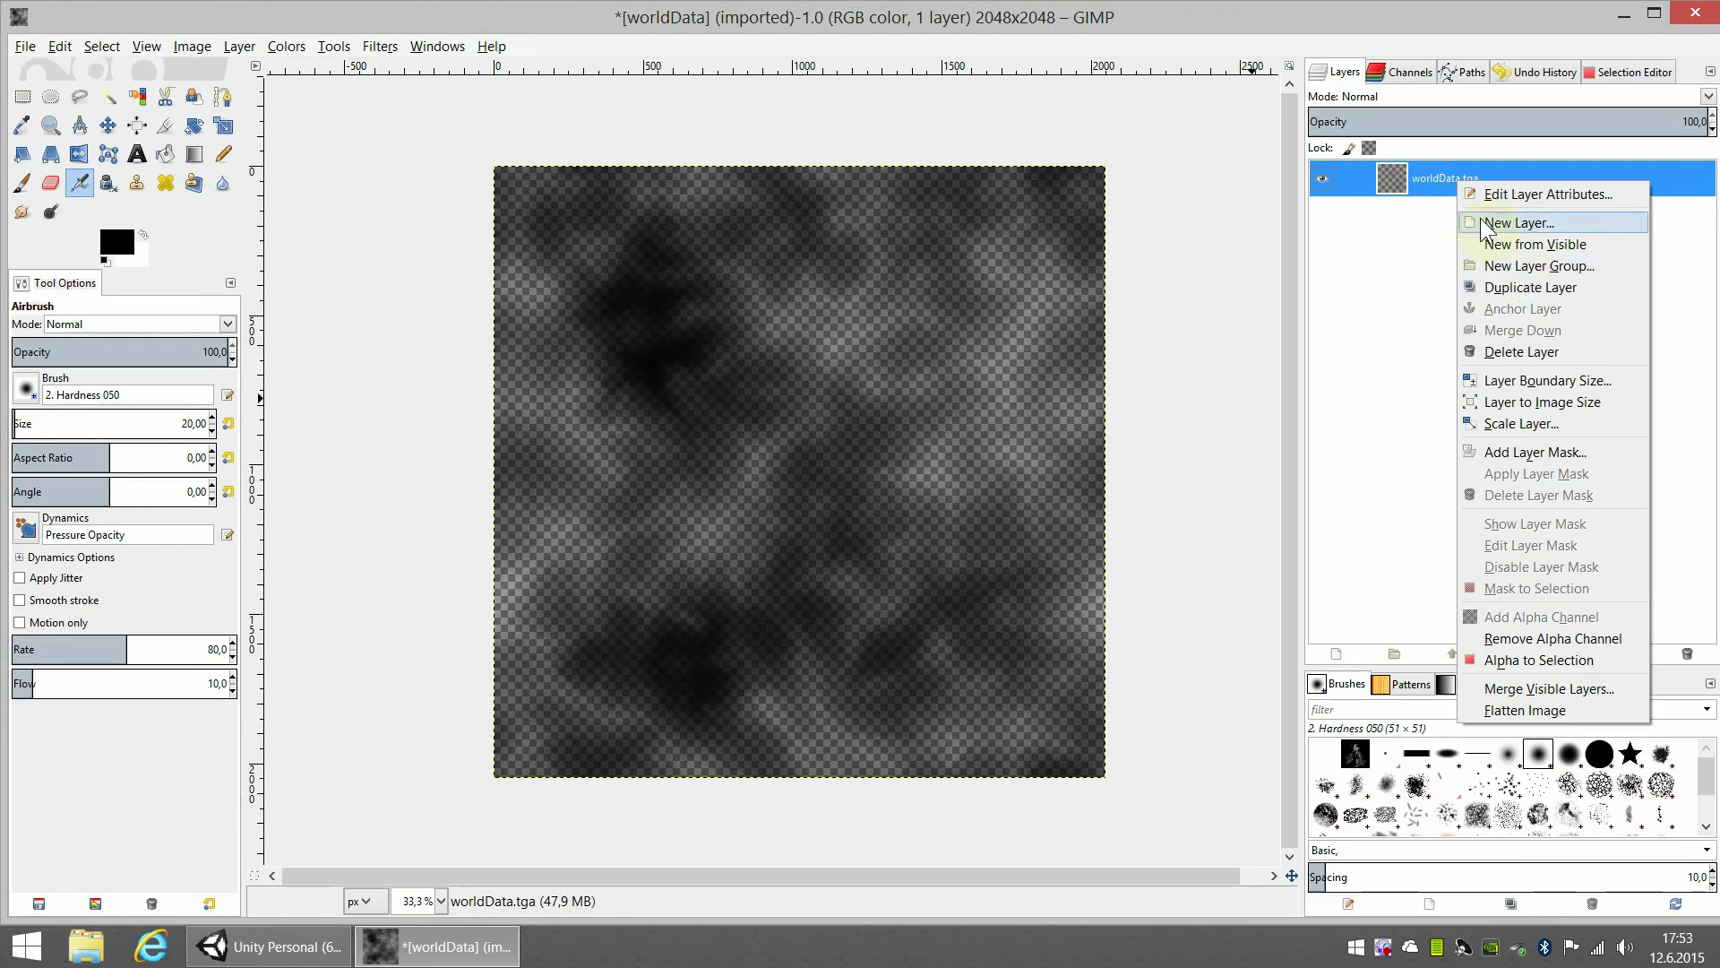
{"action": "left_click", "coordinate": [1528, 224]}
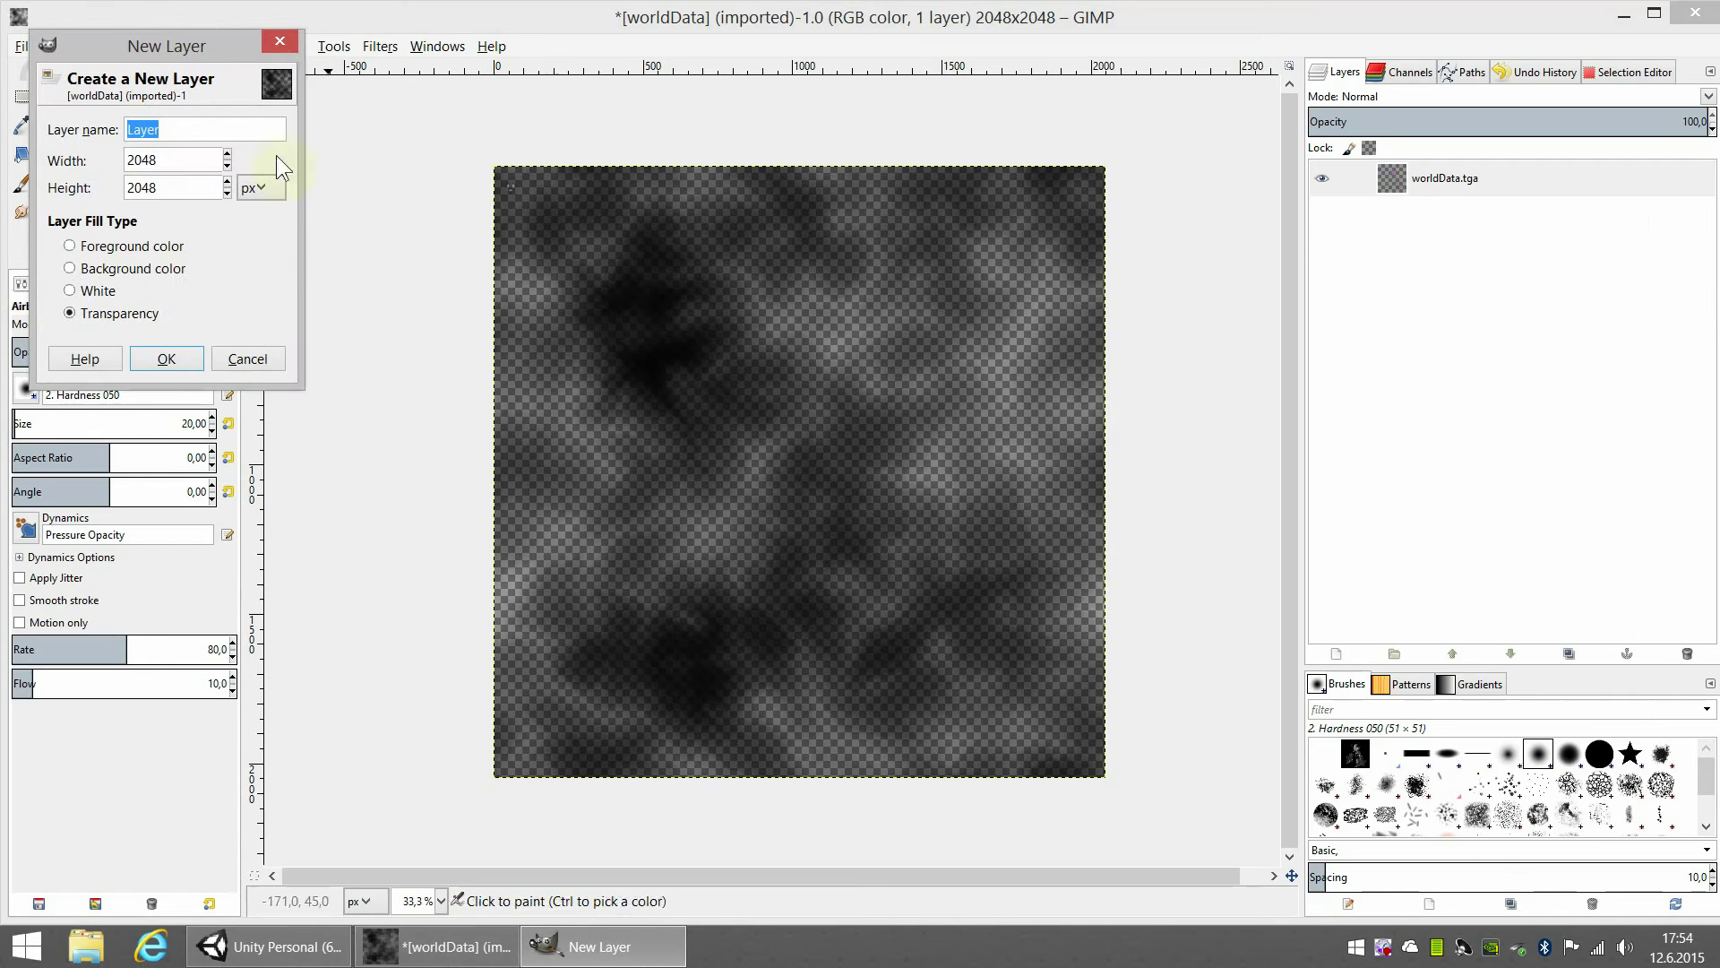
{"action": "left_click", "coordinate": [79, 291]}
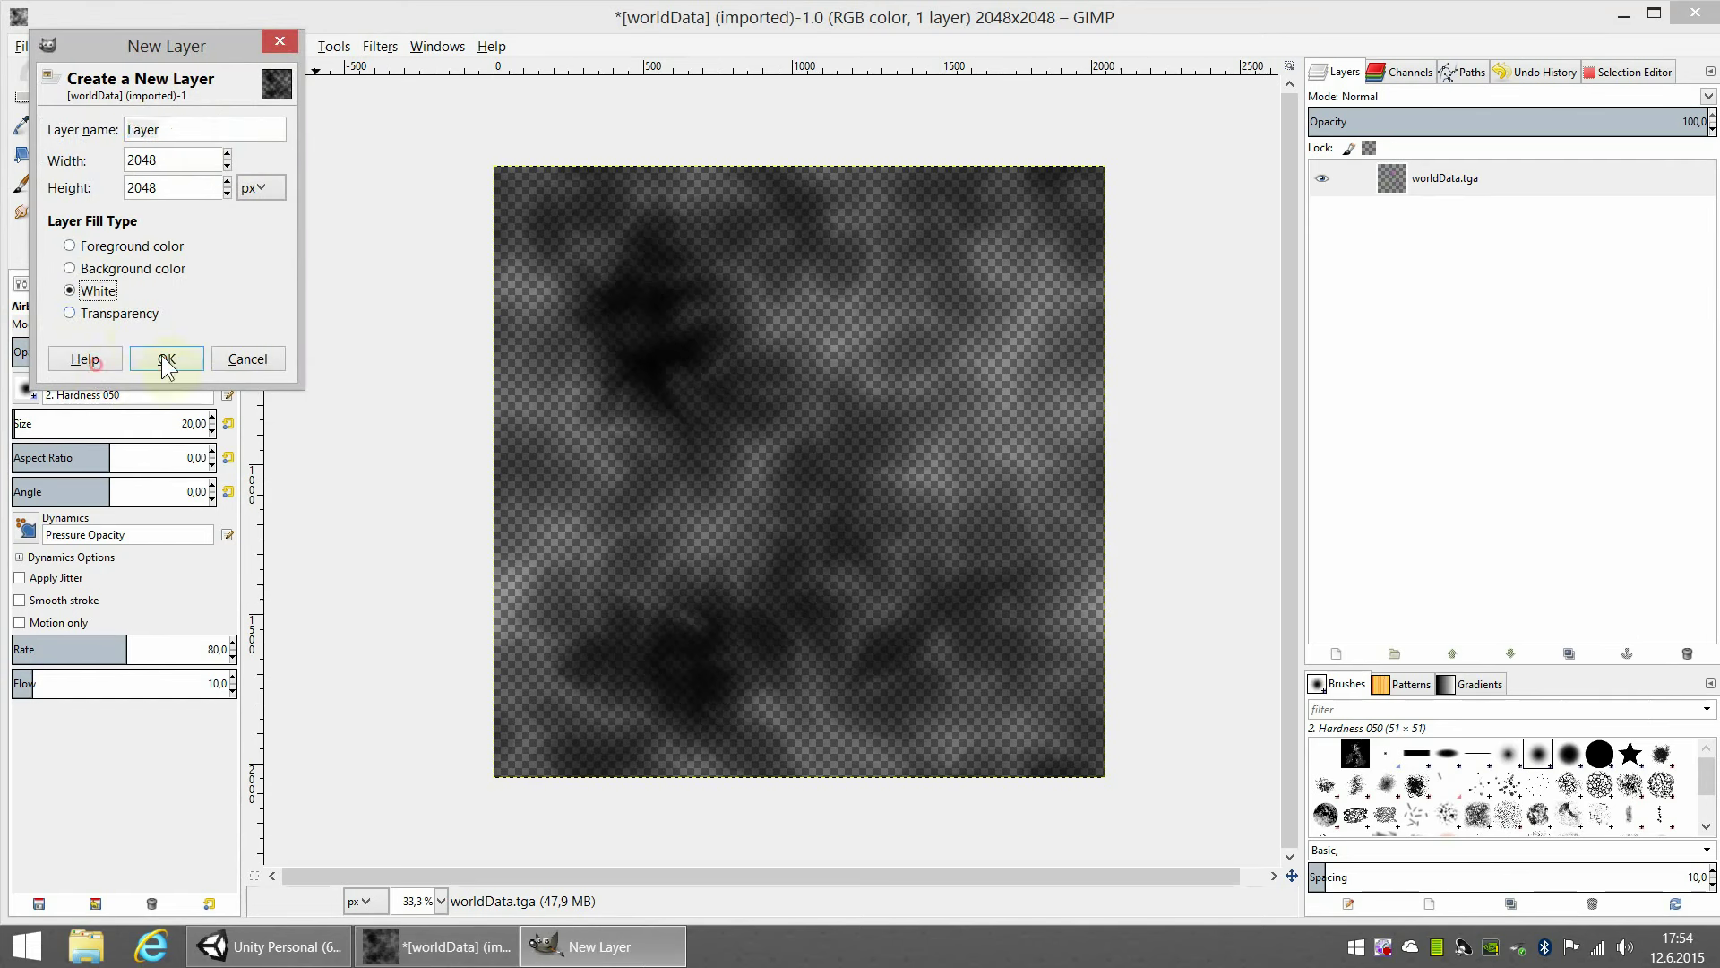
{"action": "left_click", "coordinate": [166, 358]}
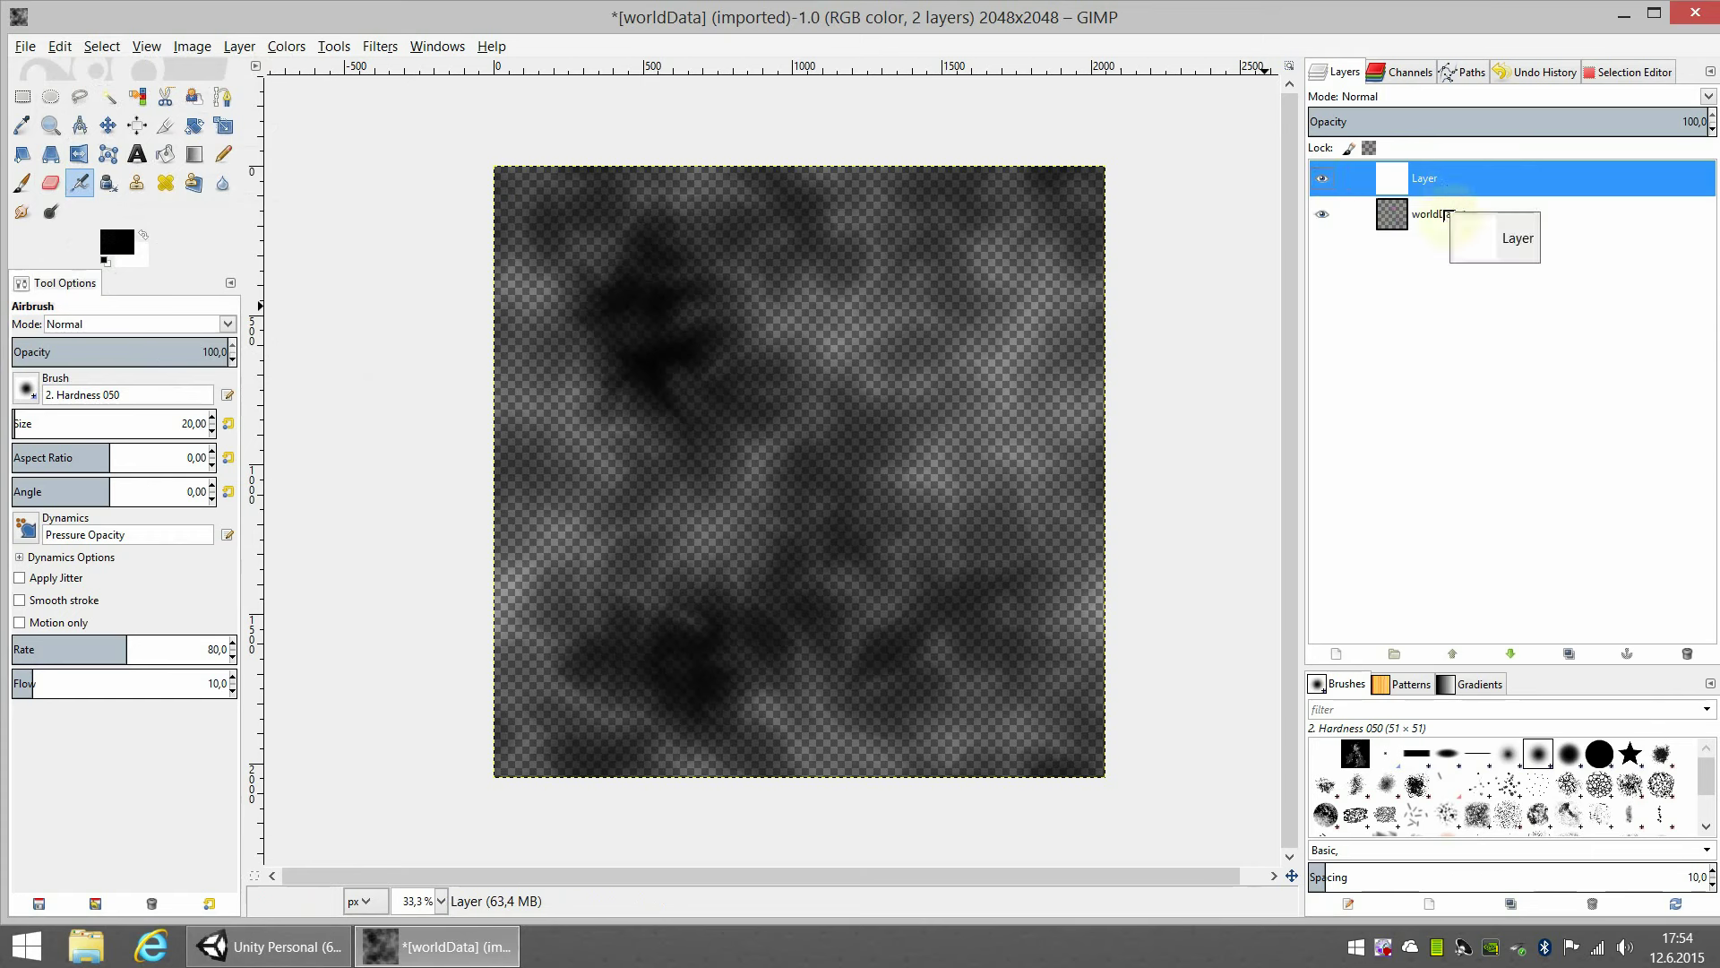
{"action": "left_click_drag", "start_coordinate": [1448, 184], "coordinate": [1447, 226]}
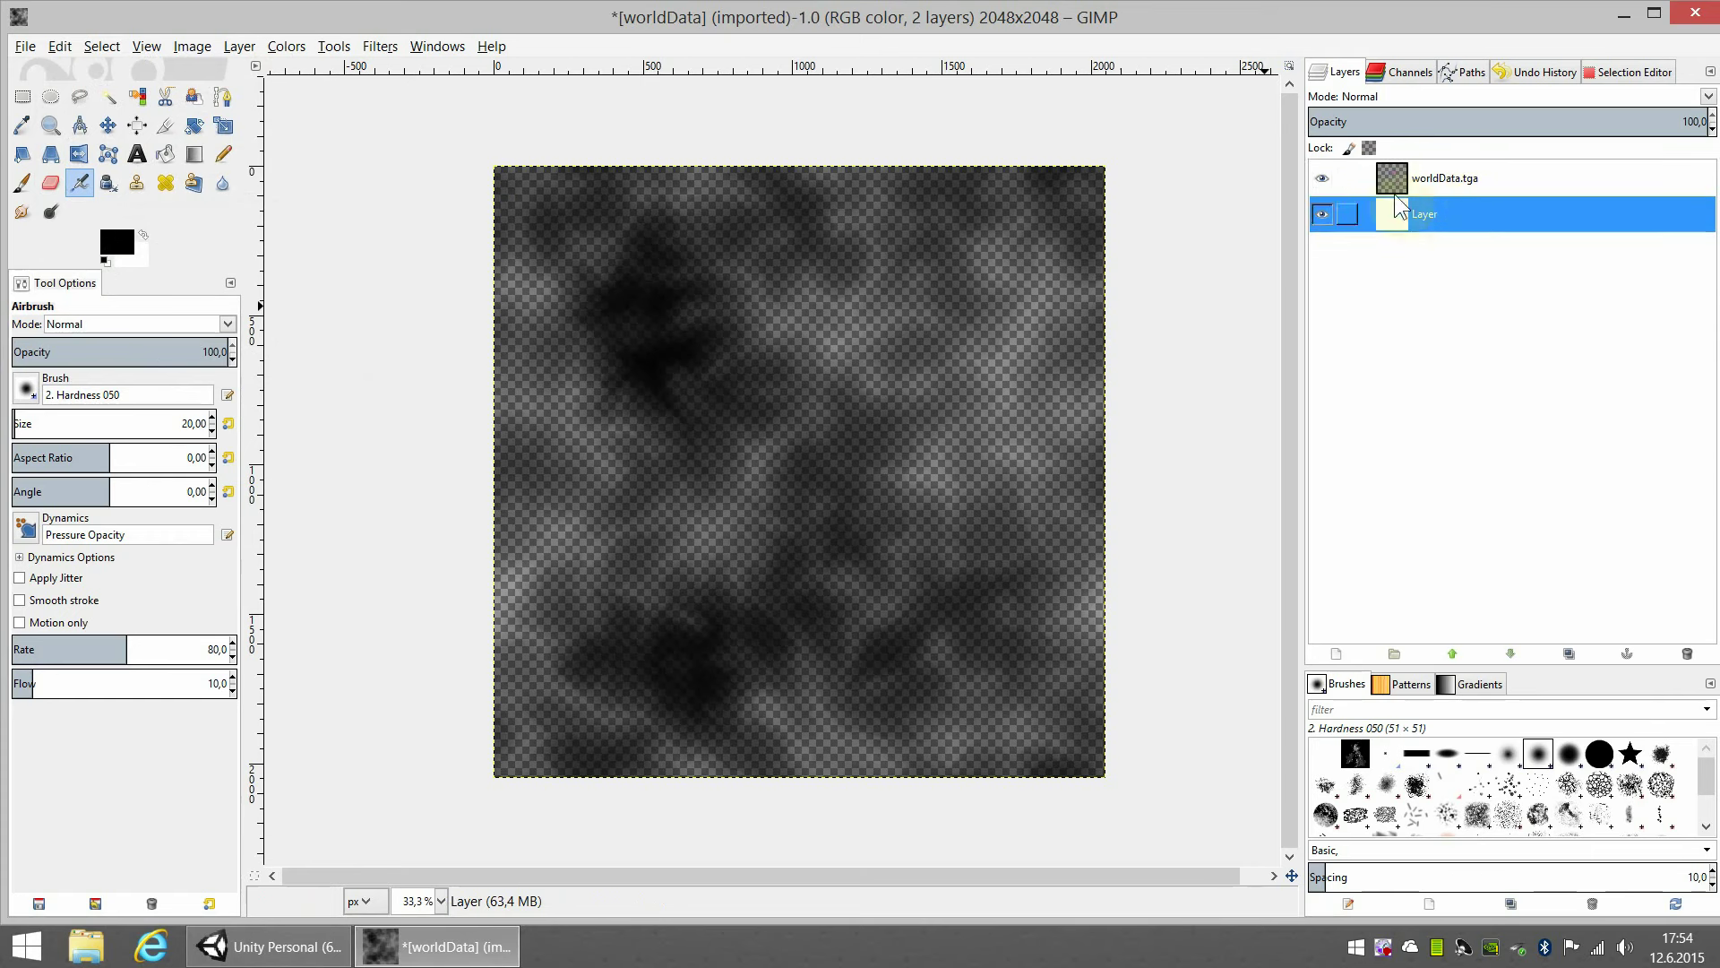
Reselect the white Layer beneath worldData.tga and switch to the channel list.
{"action": "left_click", "coordinate": [1474, 180]}
{"action": "left_click", "coordinate": [1469, 215]}
{"action": "left_click", "coordinate": [1402, 72]}
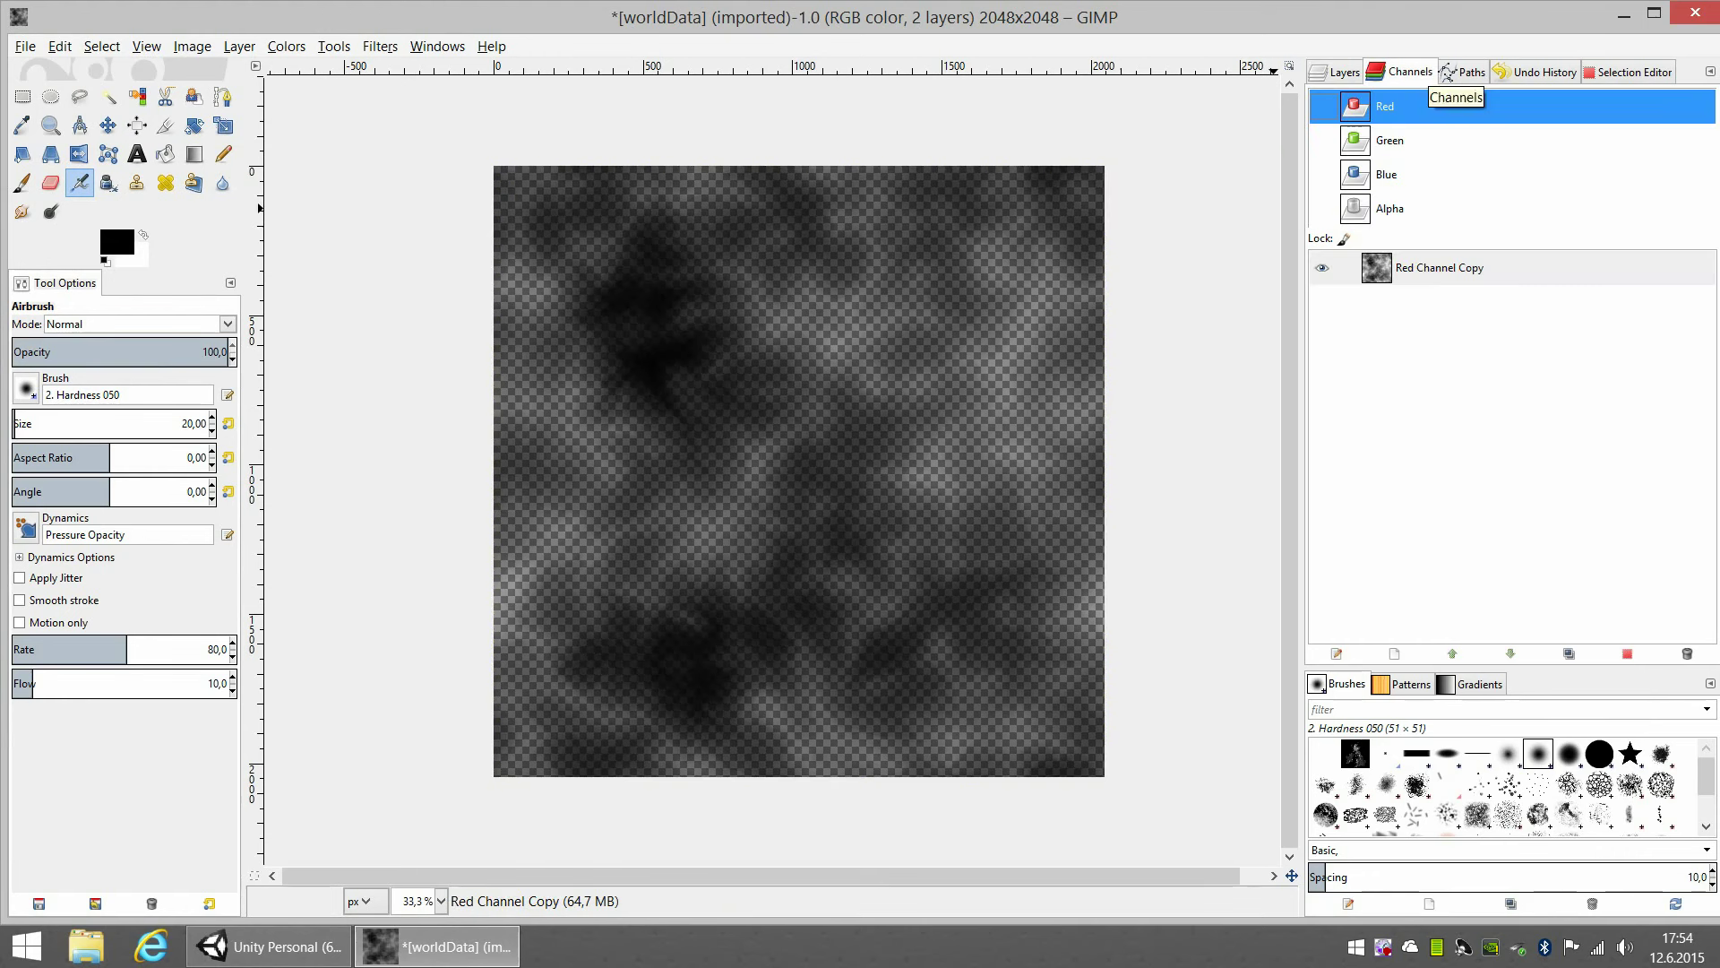
{"action": "left_click", "coordinate": [1342, 72]}
{"action": "left_click", "coordinate": [1422, 218]}
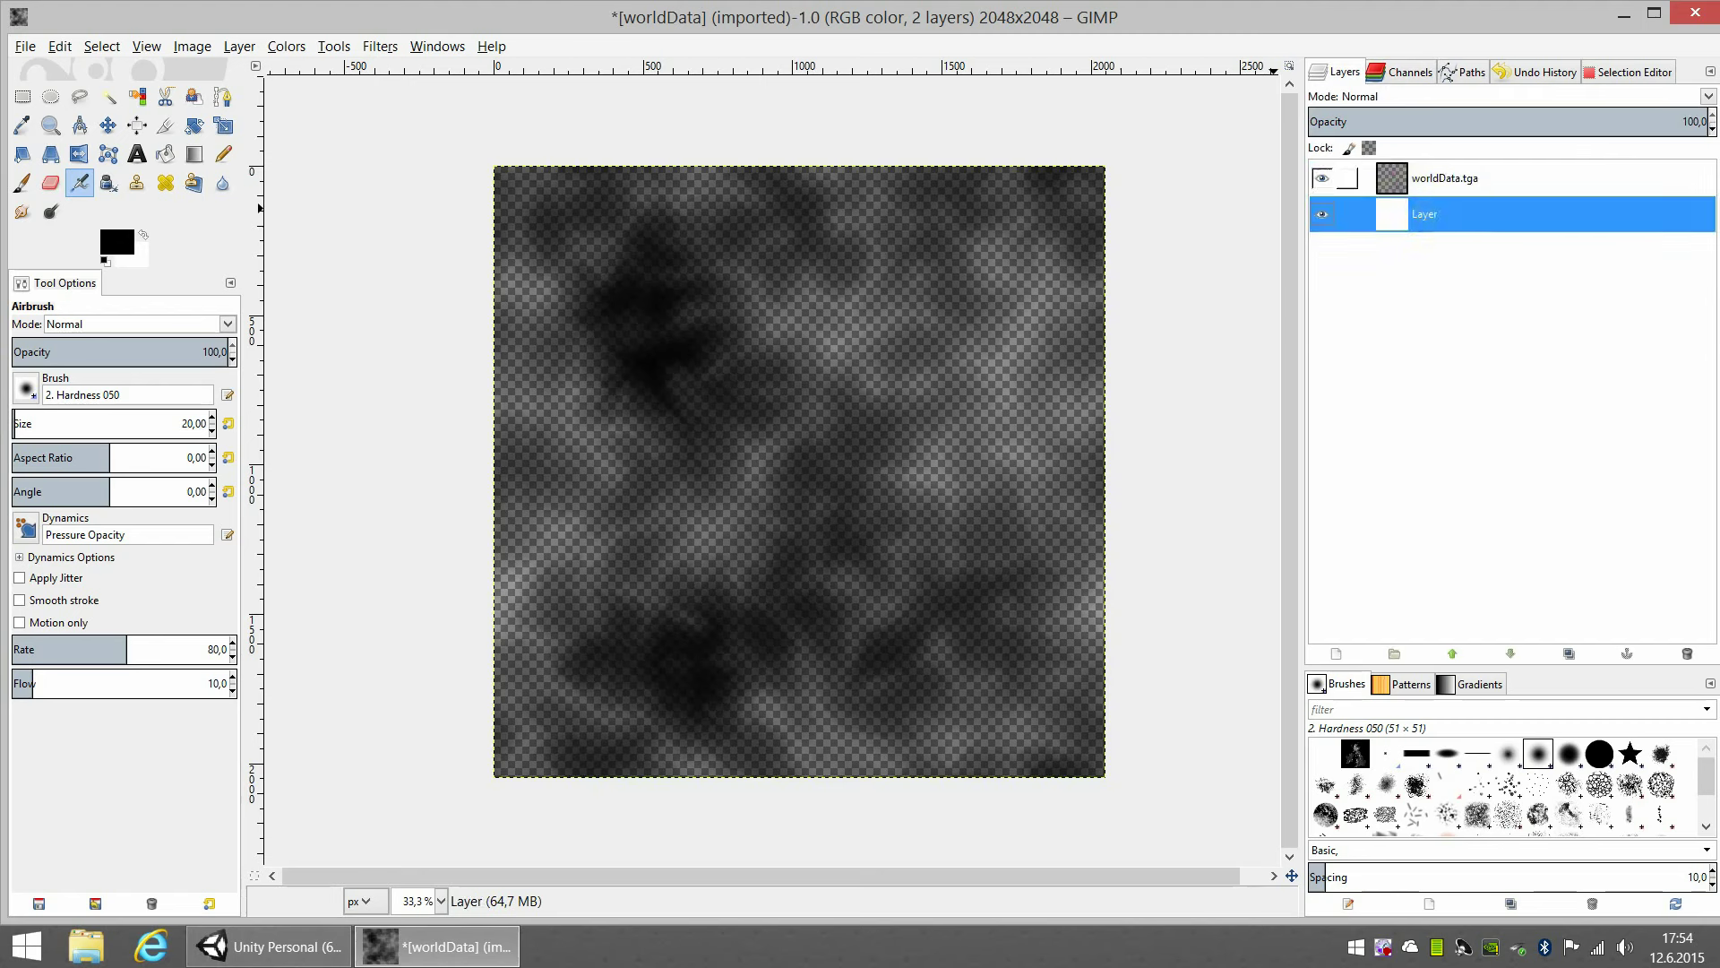
{"action": "key", "text": "Up"}
{"action": "key", "text": "Down"}
{"action": "left_click", "coordinate": [1402, 72]}
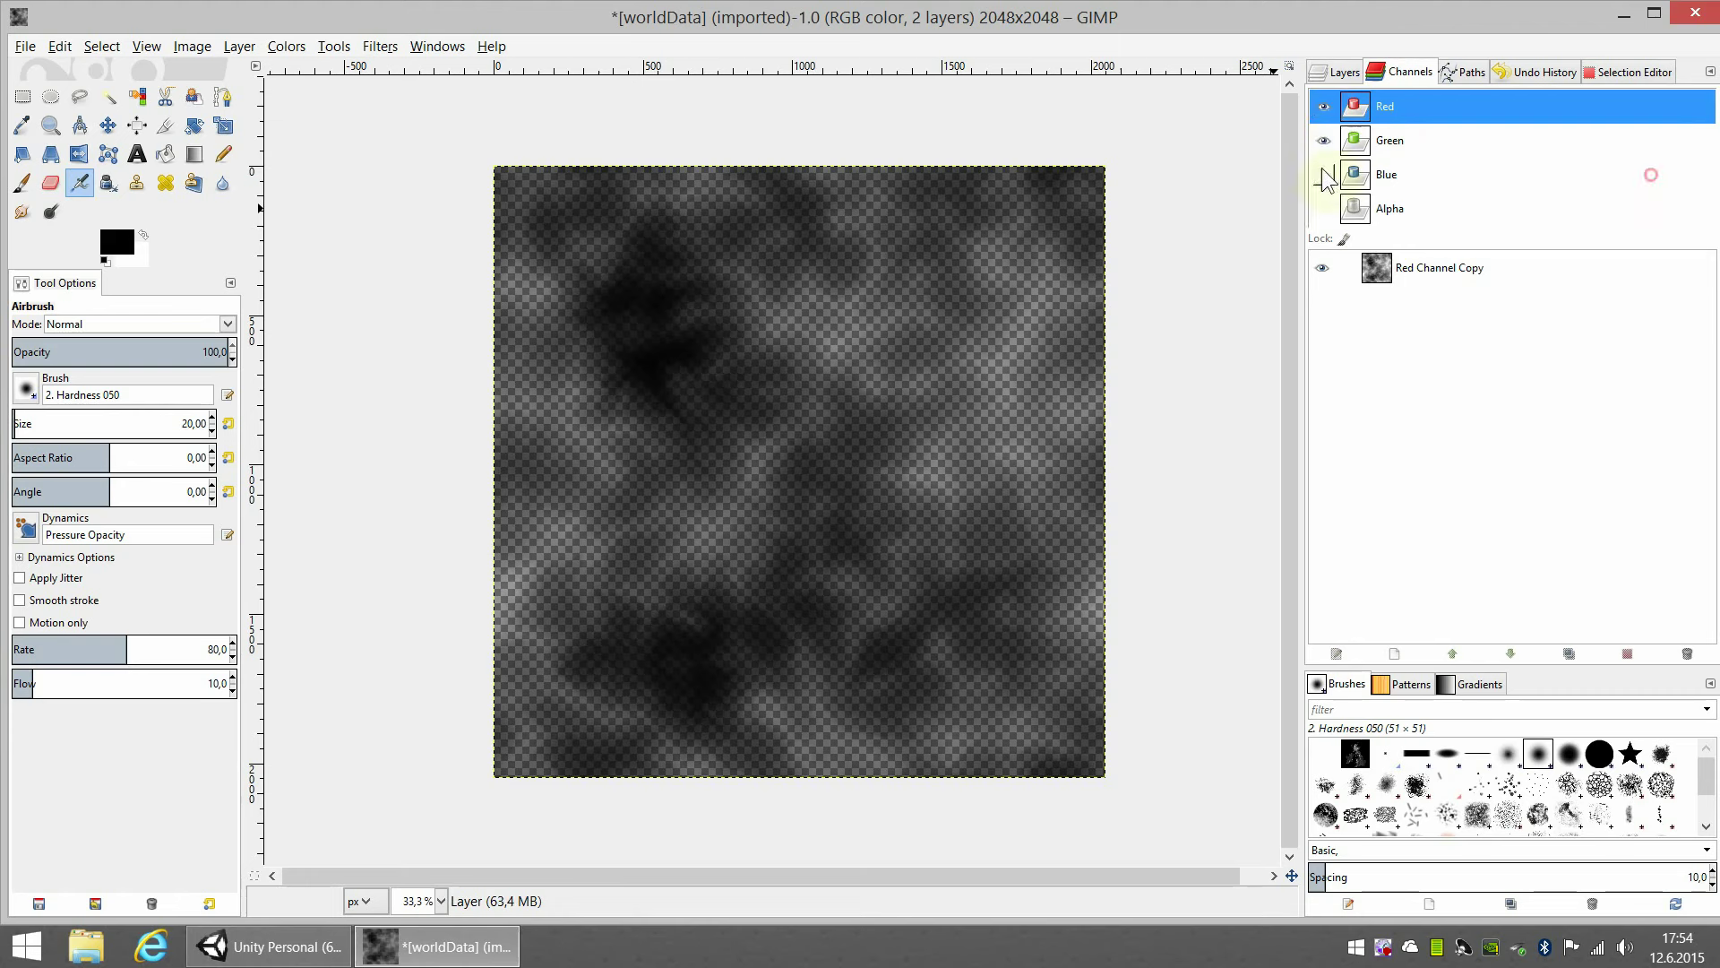
Show all four colour channels, reselect the worldData.tga layer, then hide Red, Green, Blue and Alpha.
{"action": "left_click", "coordinate": [1659, 259]}
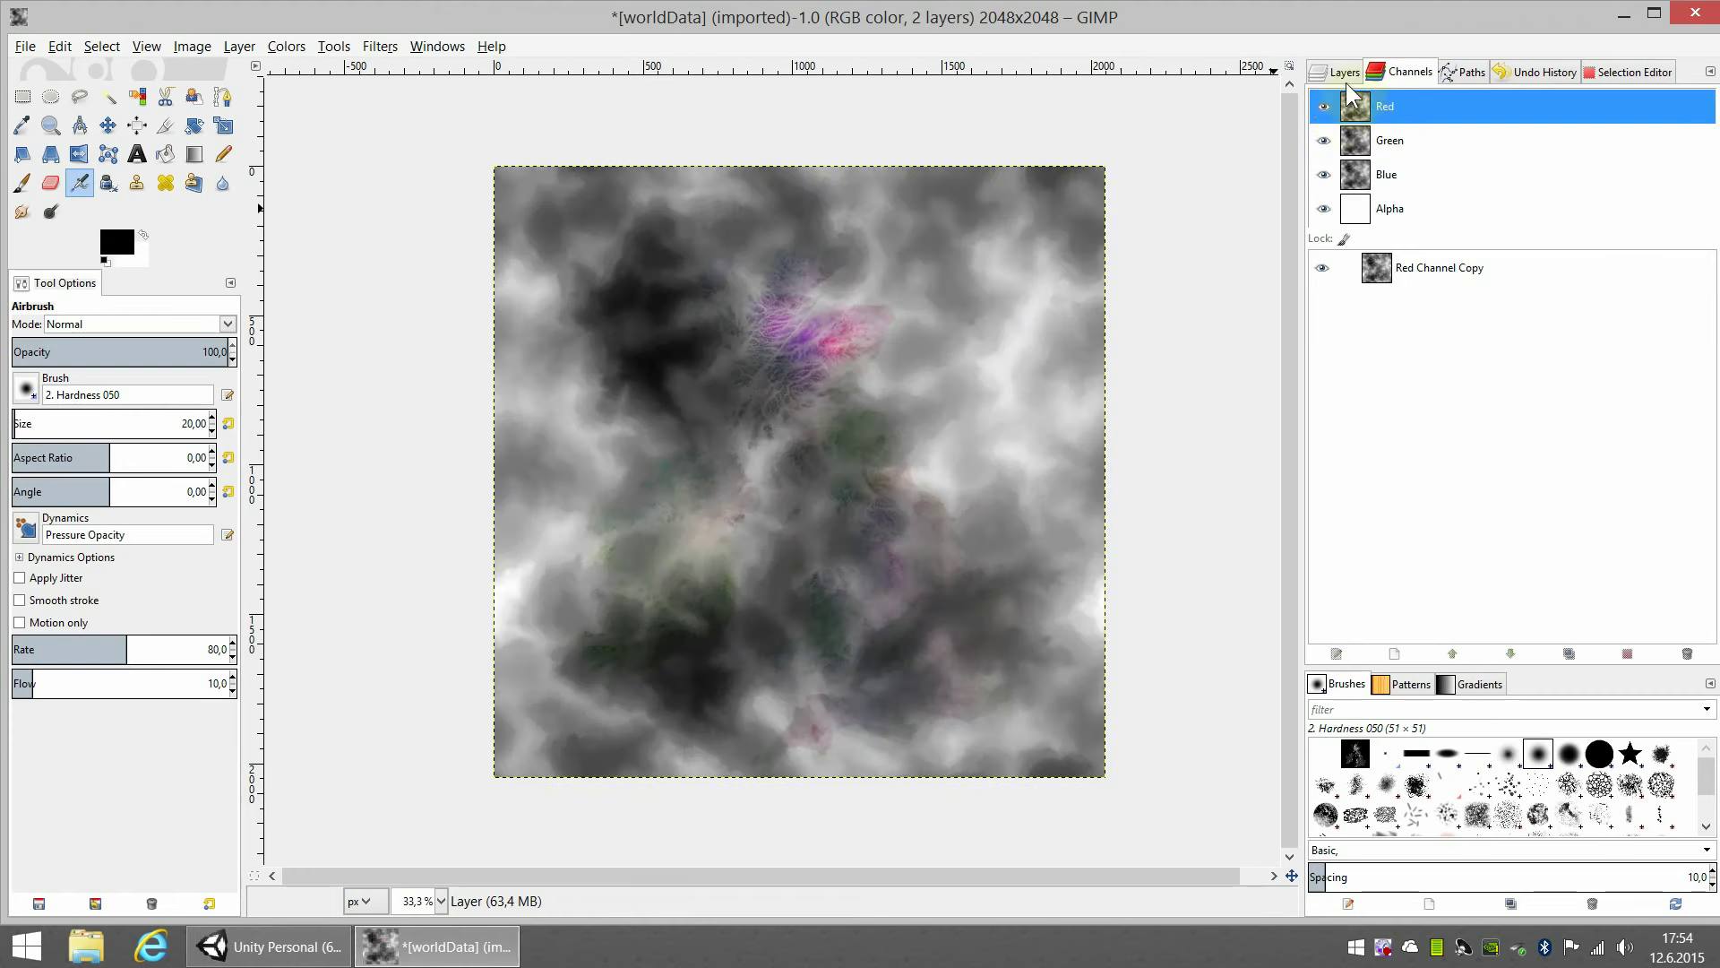
{"action": "left_click", "coordinate": [1341, 72]}
{"action": "left_click", "coordinate": [1443, 178]}
{"action": "left_click", "coordinate": [1403, 72]}
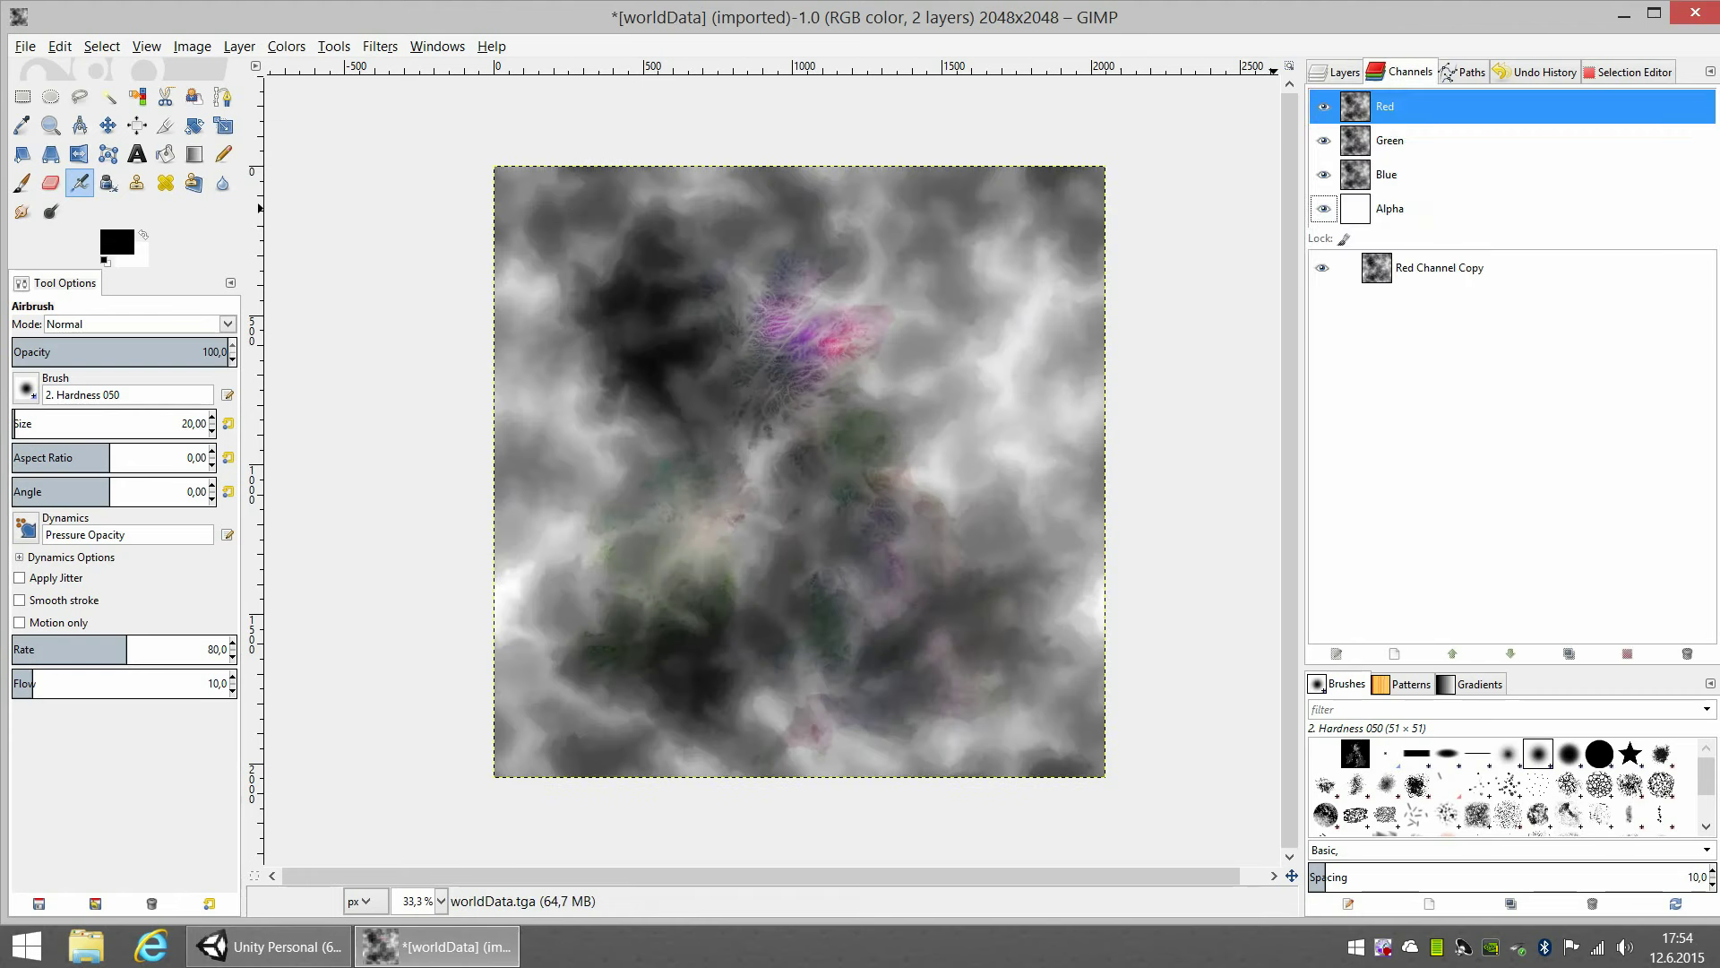
{"action": "left_click", "coordinate": [1323, 105]}
{"action": "left_click", "coordinate": [1323, 140]}
{"action": "left_click", "coordinate": [1324, 174]}
{"action": "left_click", "coordinate": [1323, 208]}
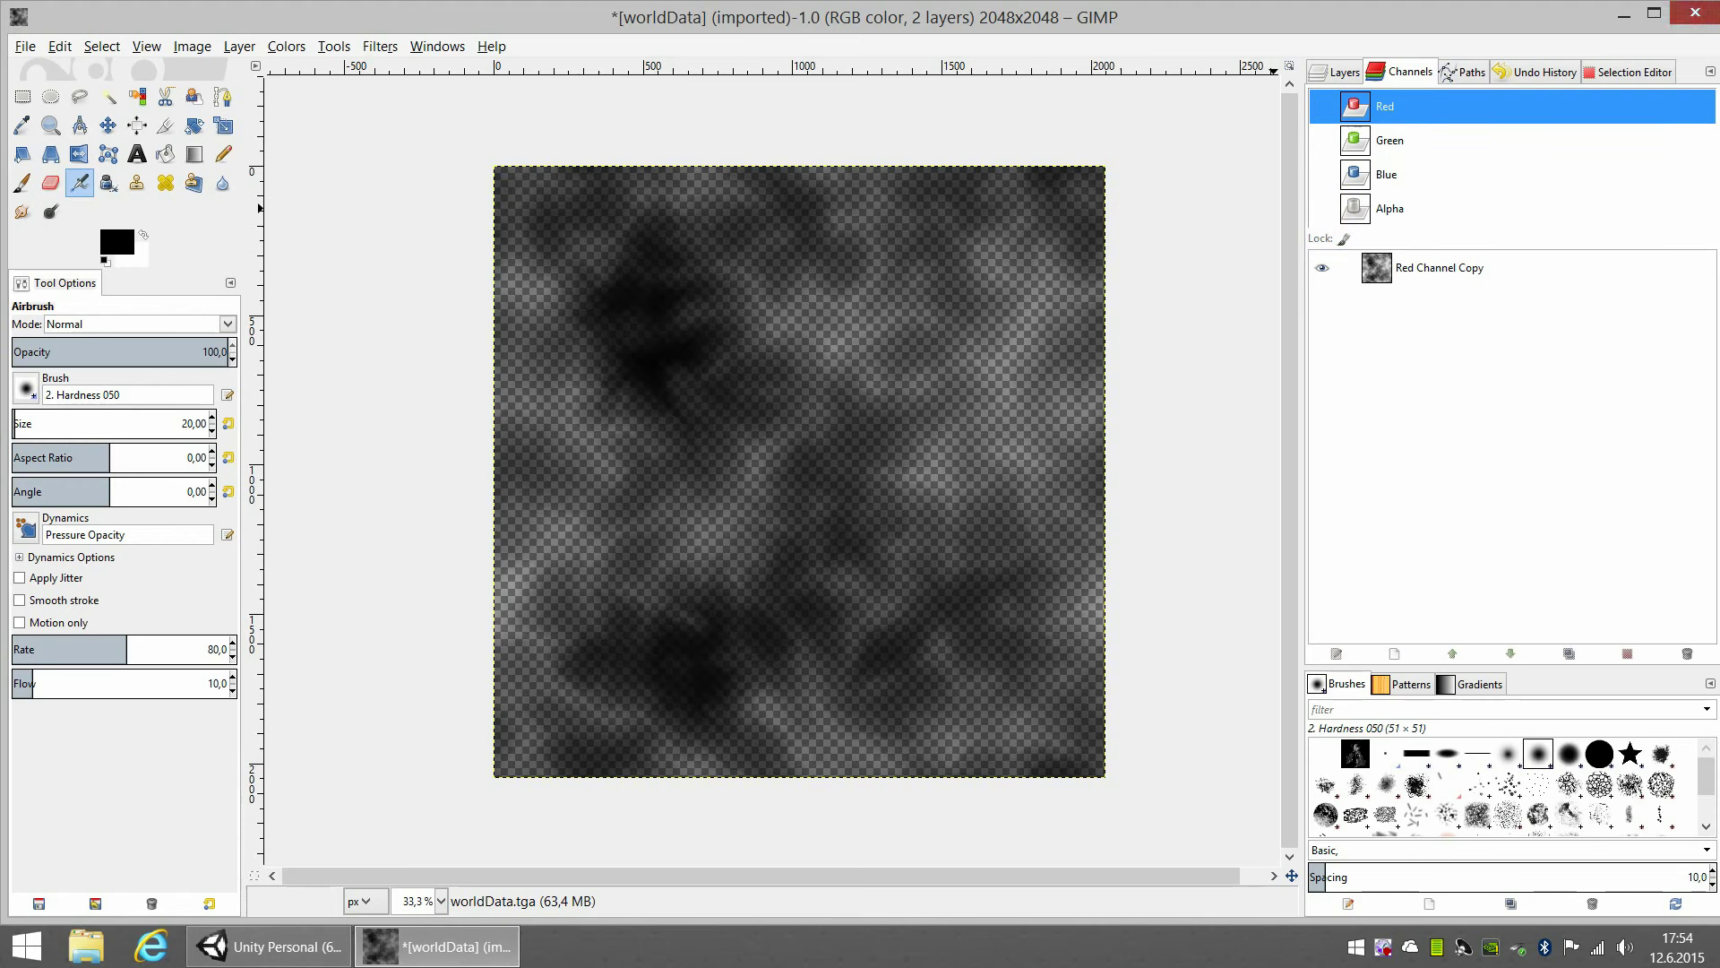
Quit GIMP discarding unsaved changes, and reopen worldData from Unity's Project panel.
{"action": "left_click", "coordinate": [1716, 25]}
{"action": "left_click", "coordinate": [269, 289]}
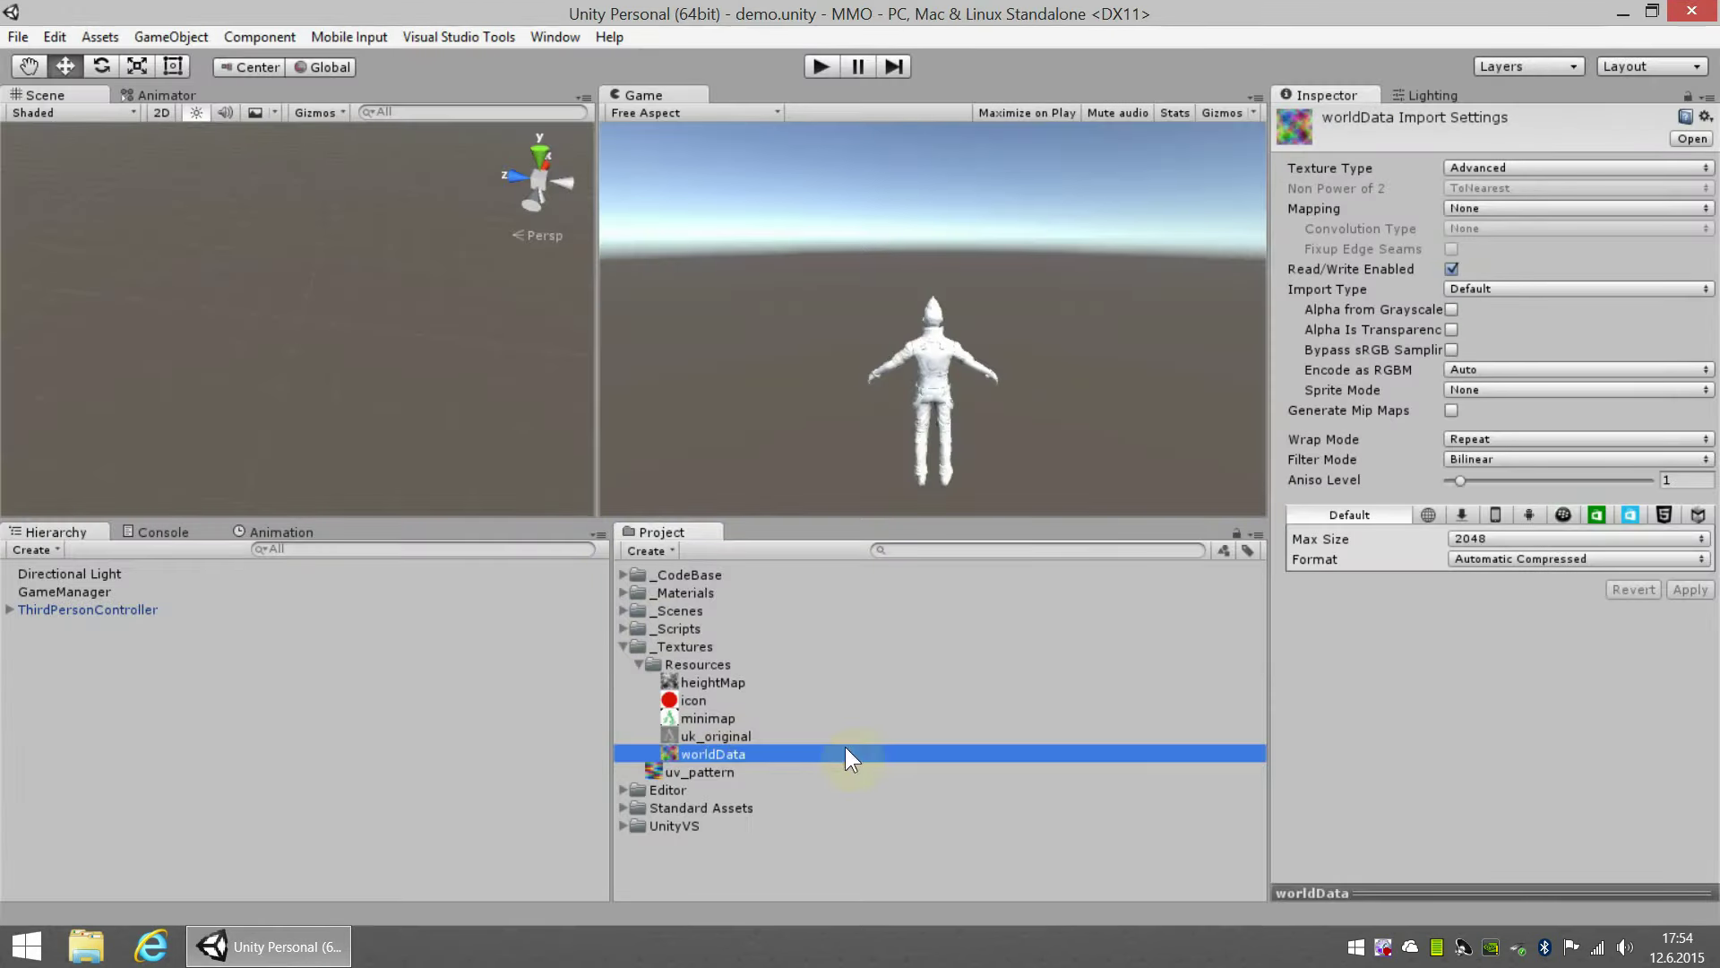
{"action": "double_click", "coordinate": [715, 752]}
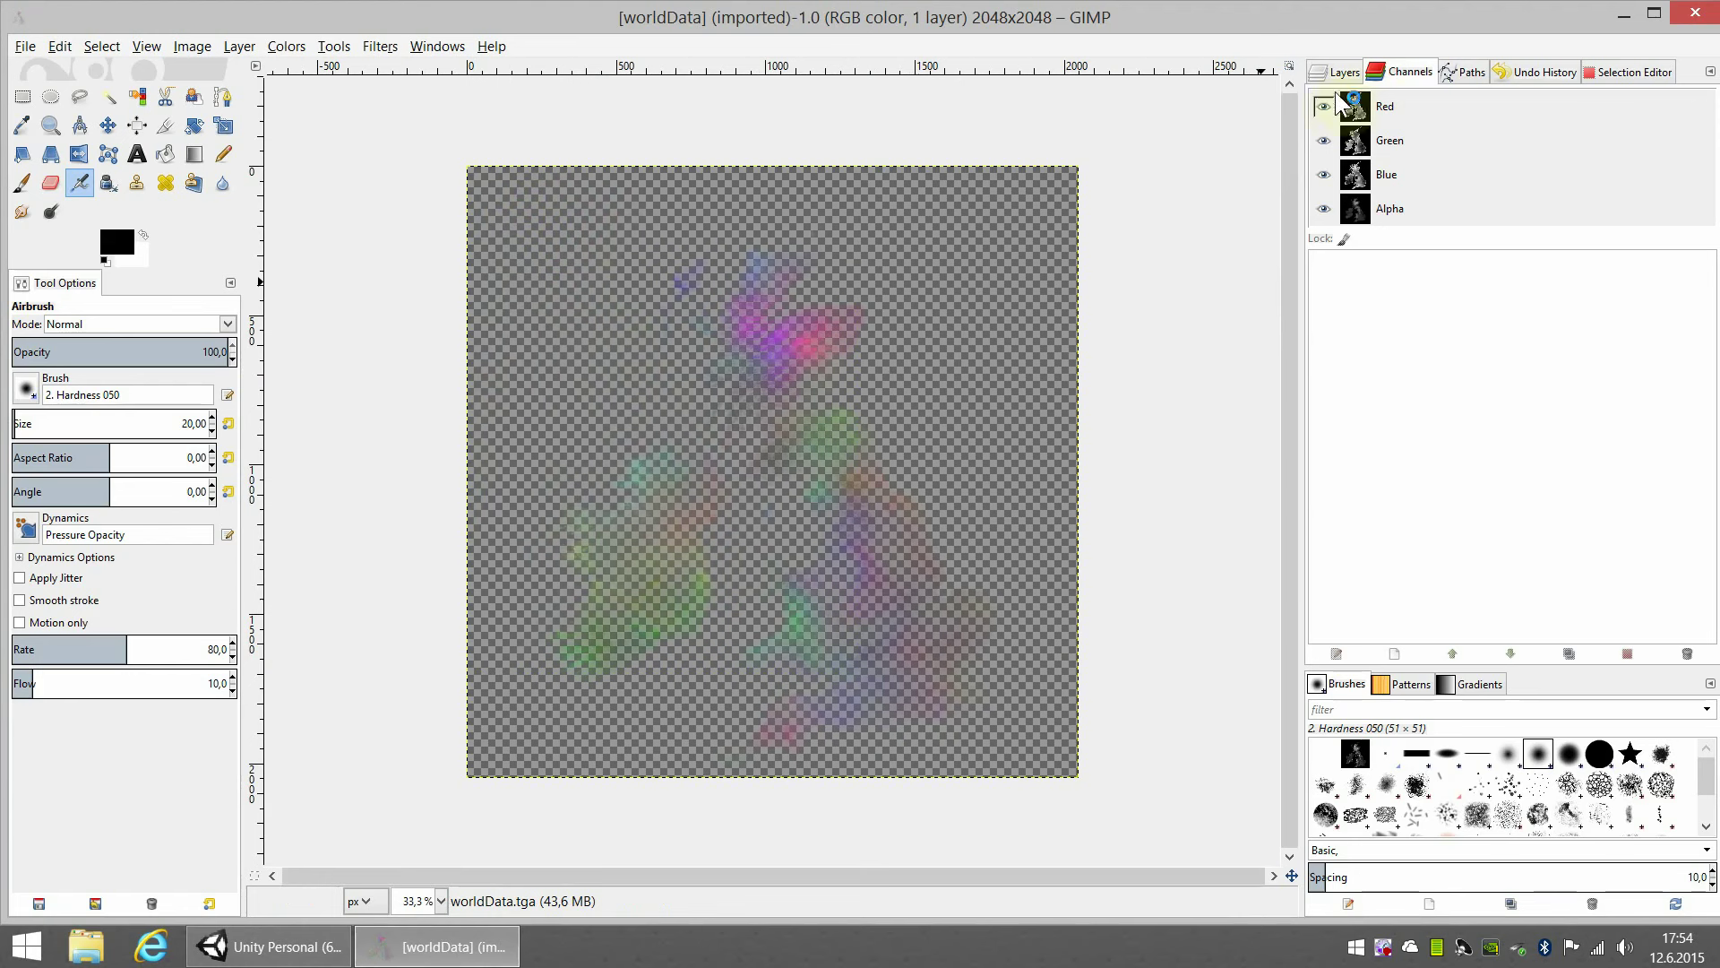
Toggle the Red and Green channel visibility to compare them, ending with Red hidden.
{"action": "left_click", "coordinate": [1323, 139]}
{"action": "left_click", "coordinate": [1324, 106]}
{"action": "left_click", "coordinate": [1323, 106]}
{"action": "left_click", "coordinate": [1323, 140]}
{"action": "left_click", "coordinate": [1324, 140]}
{"action": "left_click", "coordinate": [1323, 106]}
Duplicate the Red, Green, Blue and Alpha channels into channel copies.
{"action": "left_click_drag", "start_coordinate": [1395, 102], "coordinate": [1373, 283]}
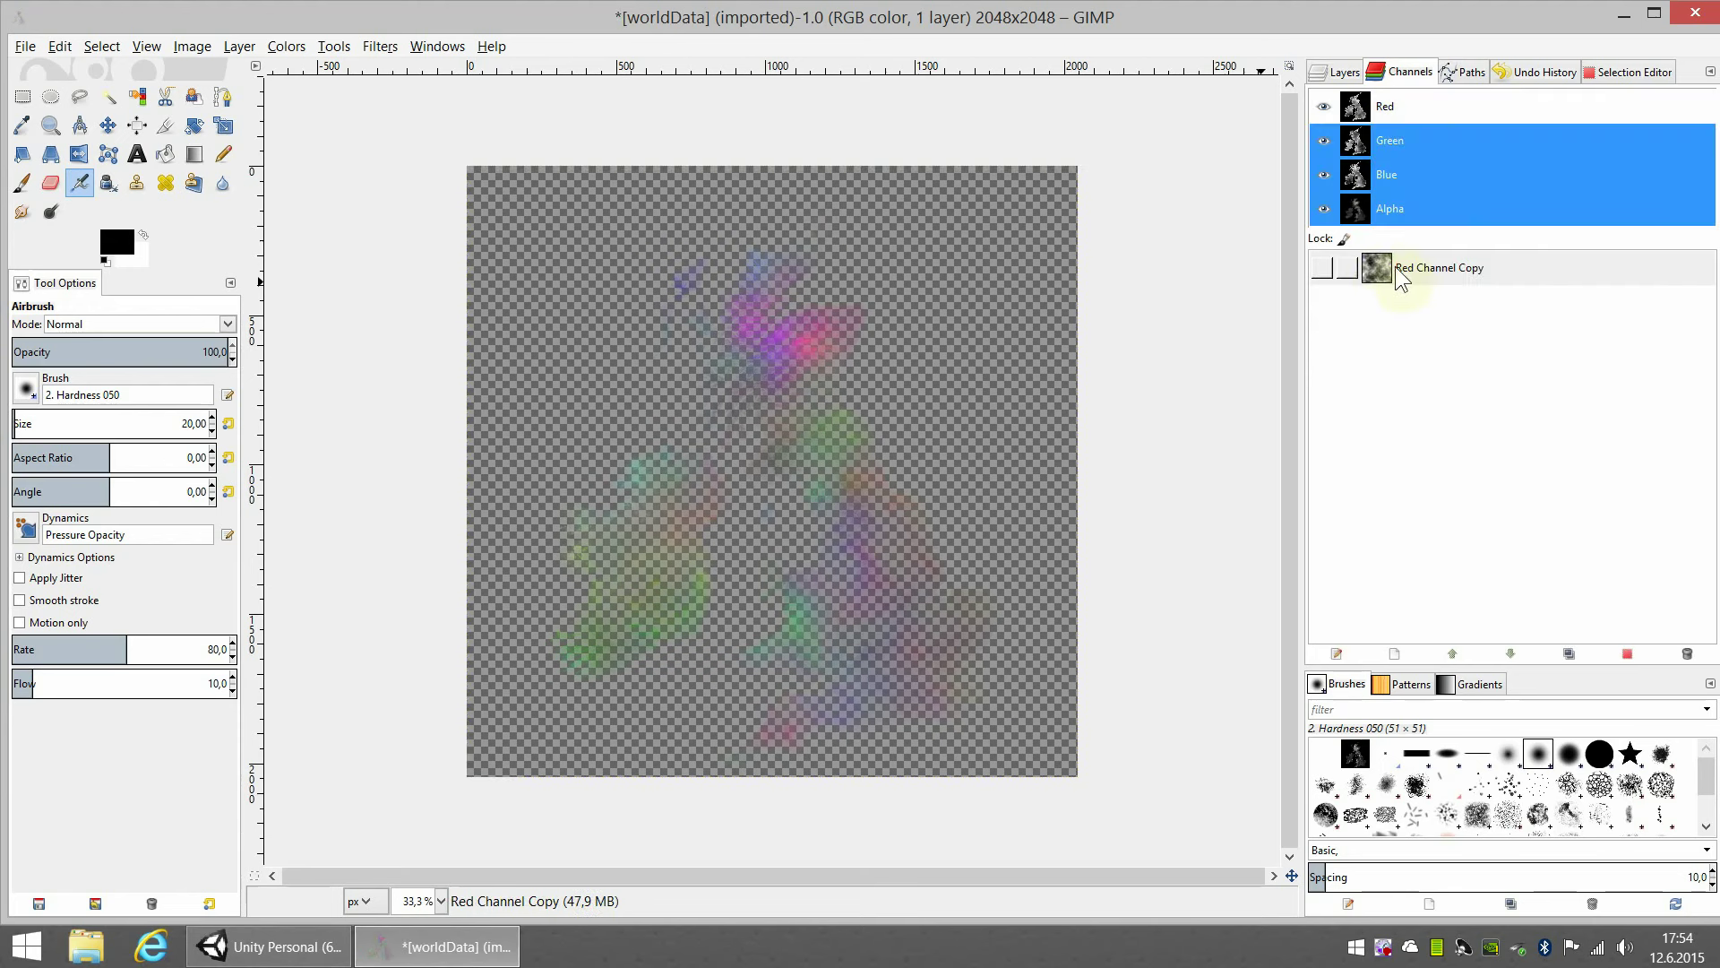
{"action": "left_click_drag", "start_coordinate": [1394, 139], "coordinate": [1400, 294]}
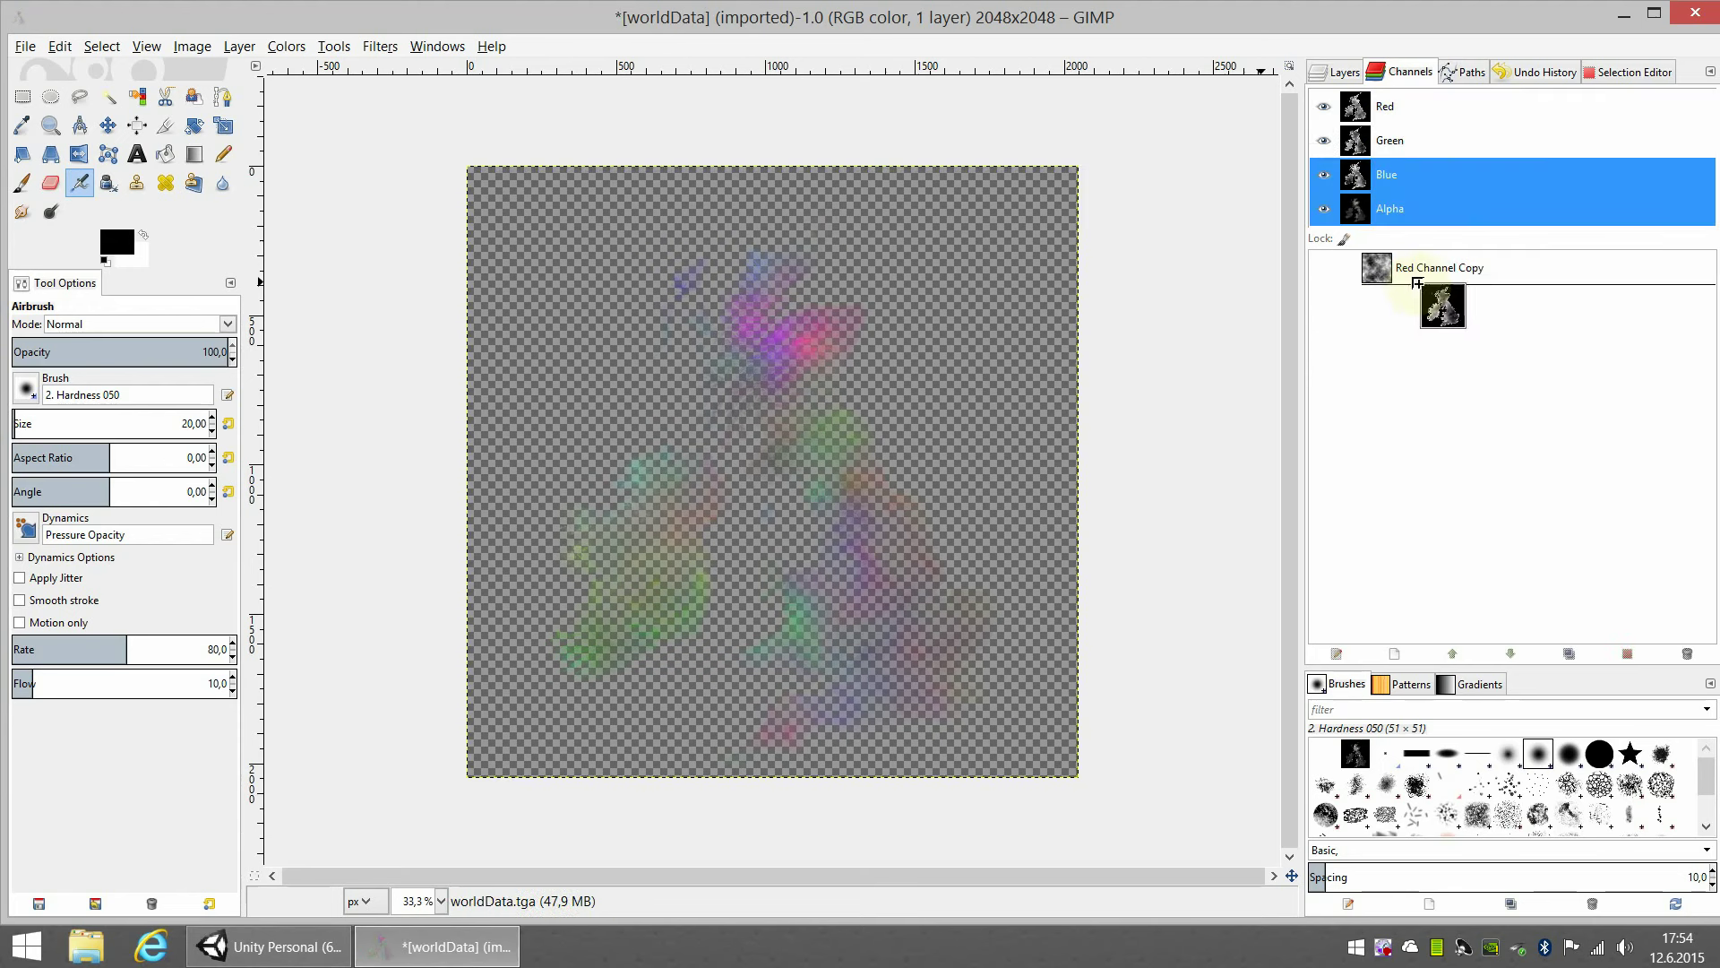
{"action": "left_click_drag", "start_coordinate": [1395, 170], "coordinate": [1421, 321]}
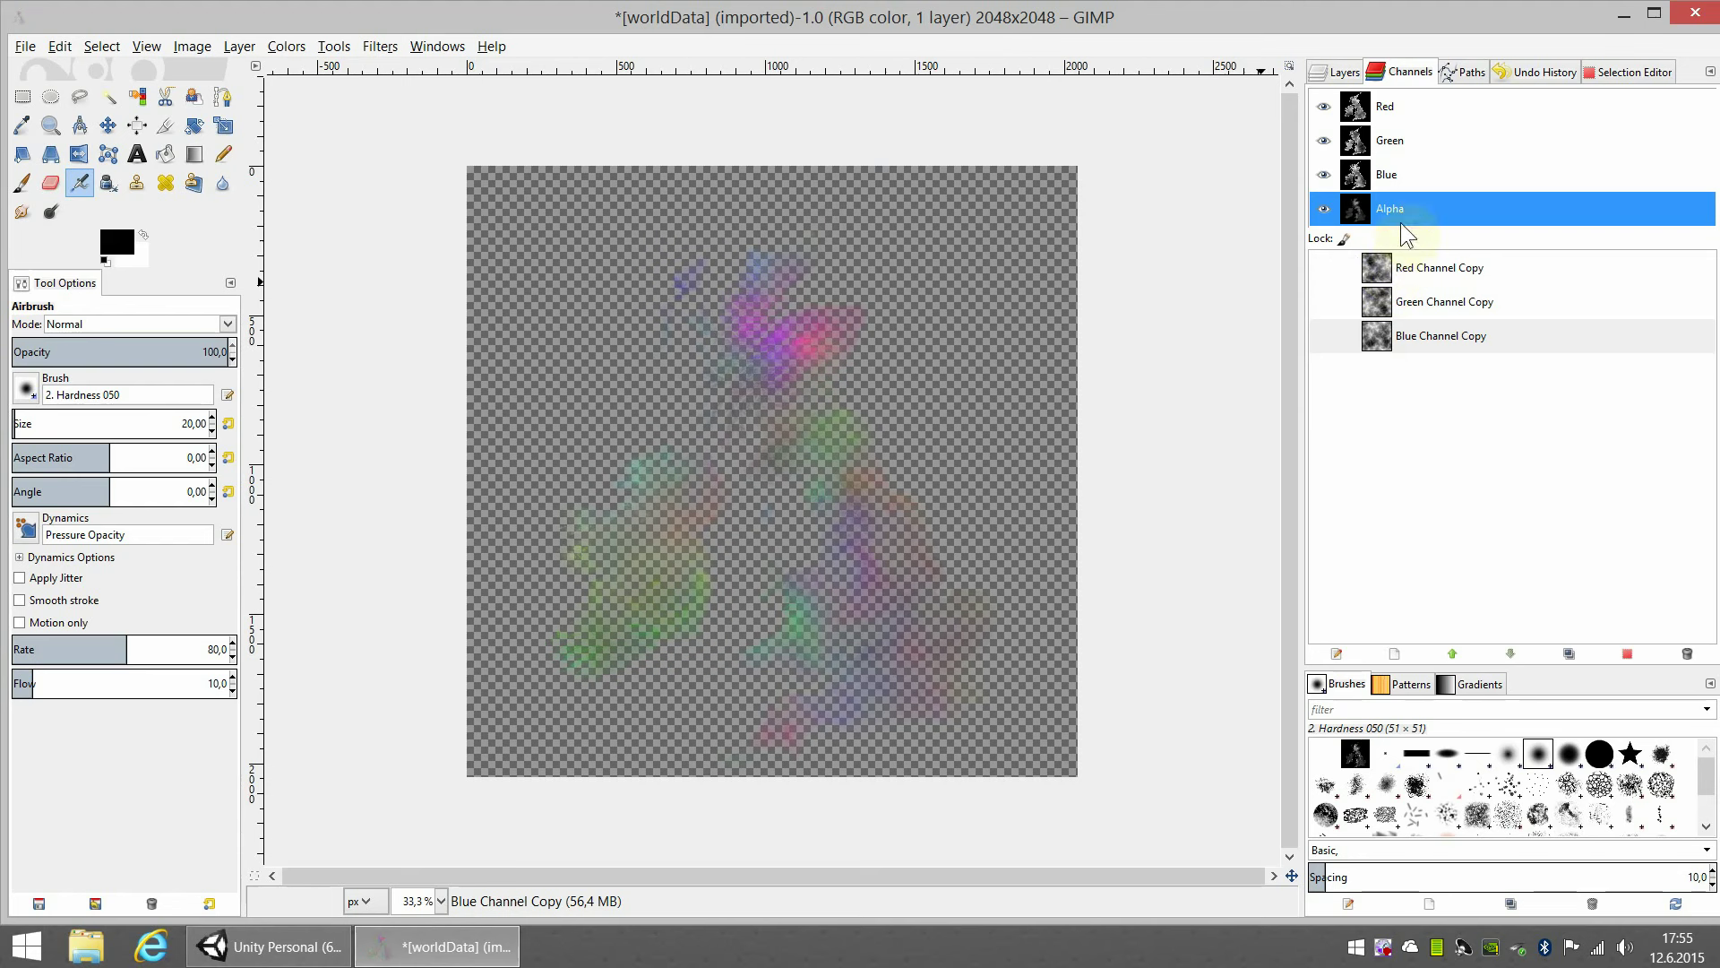
{"action": "left_click_drag", "start_coordinate": [1400, 215], "coordinate": [1411, 377]}
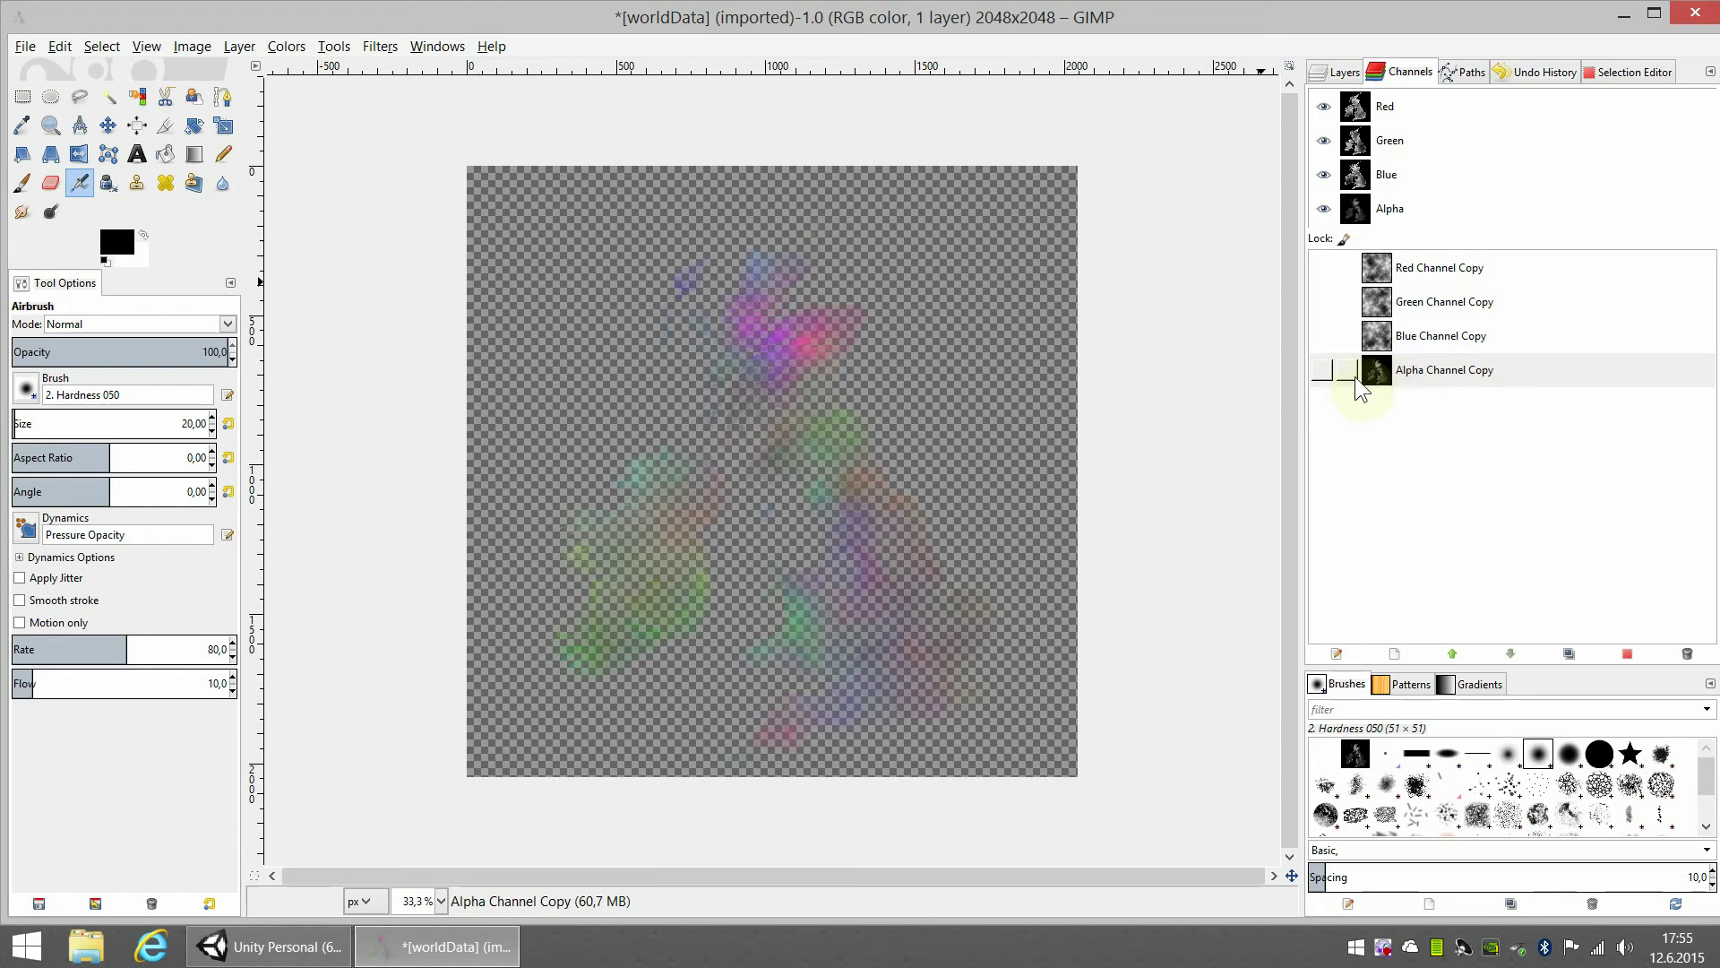
Show the Alpha Channel Copy and lightly airbrush over the pink Scottish highlands.
{"action": "left_click", "coordinate": [1323, 370]}
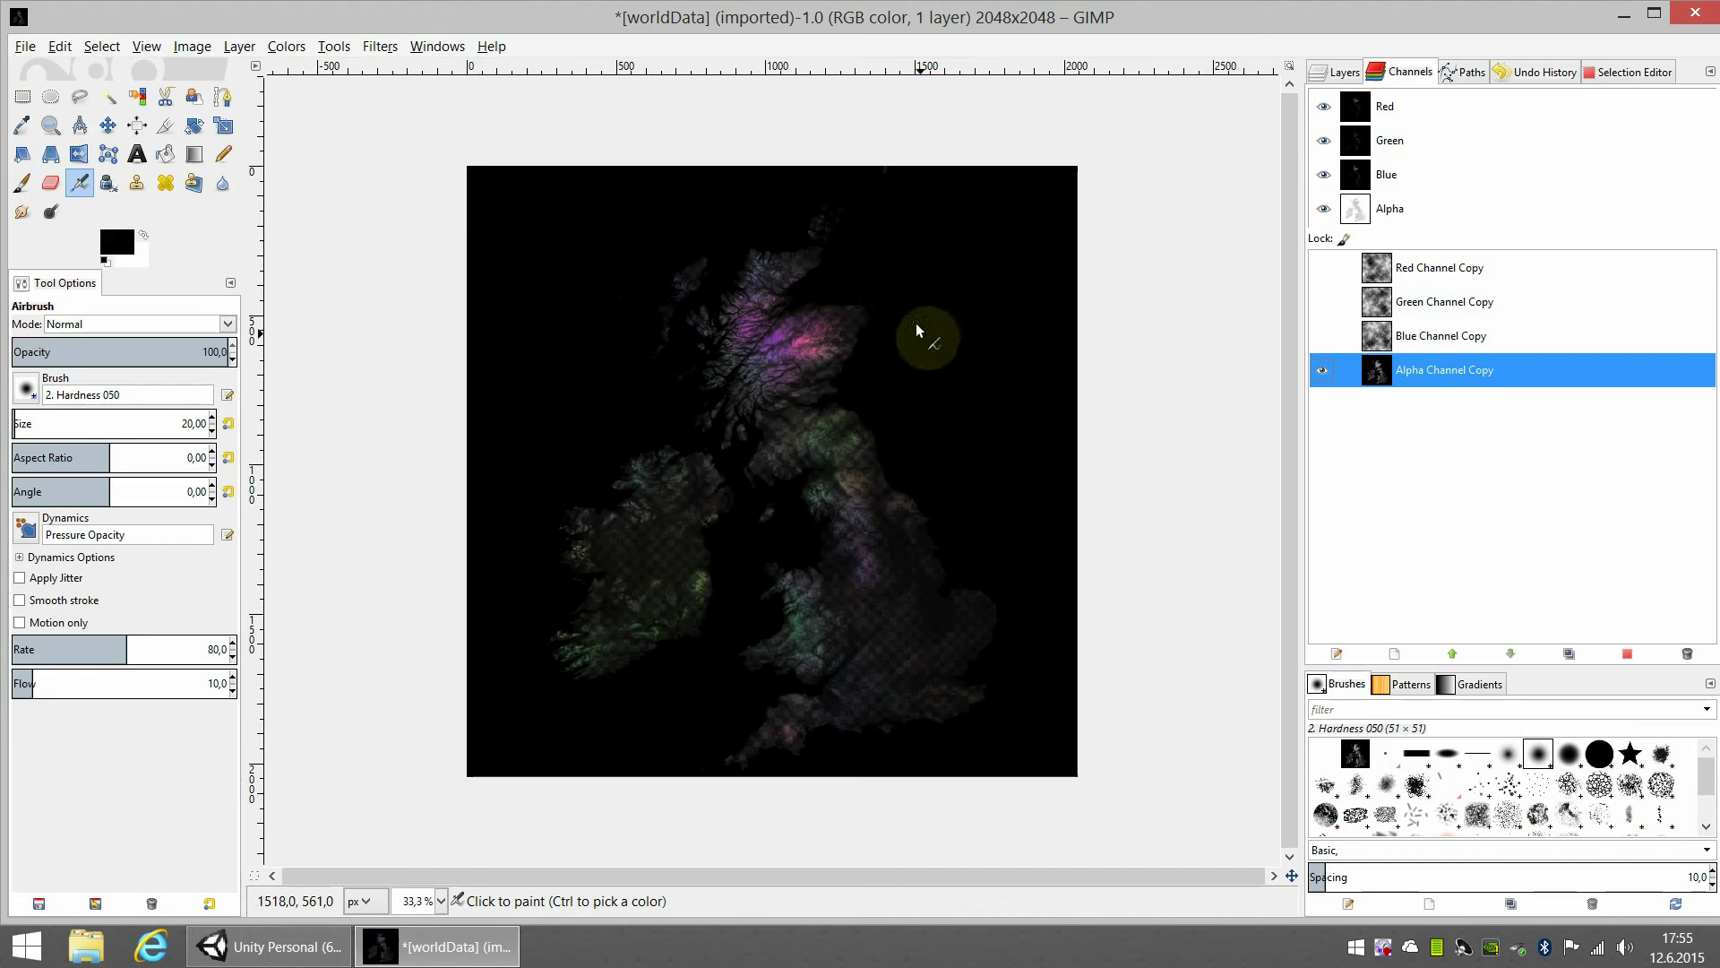
{"action": "left_click_drag", "start_coordinate": [740, 352], "coordinate": [655, 332]}
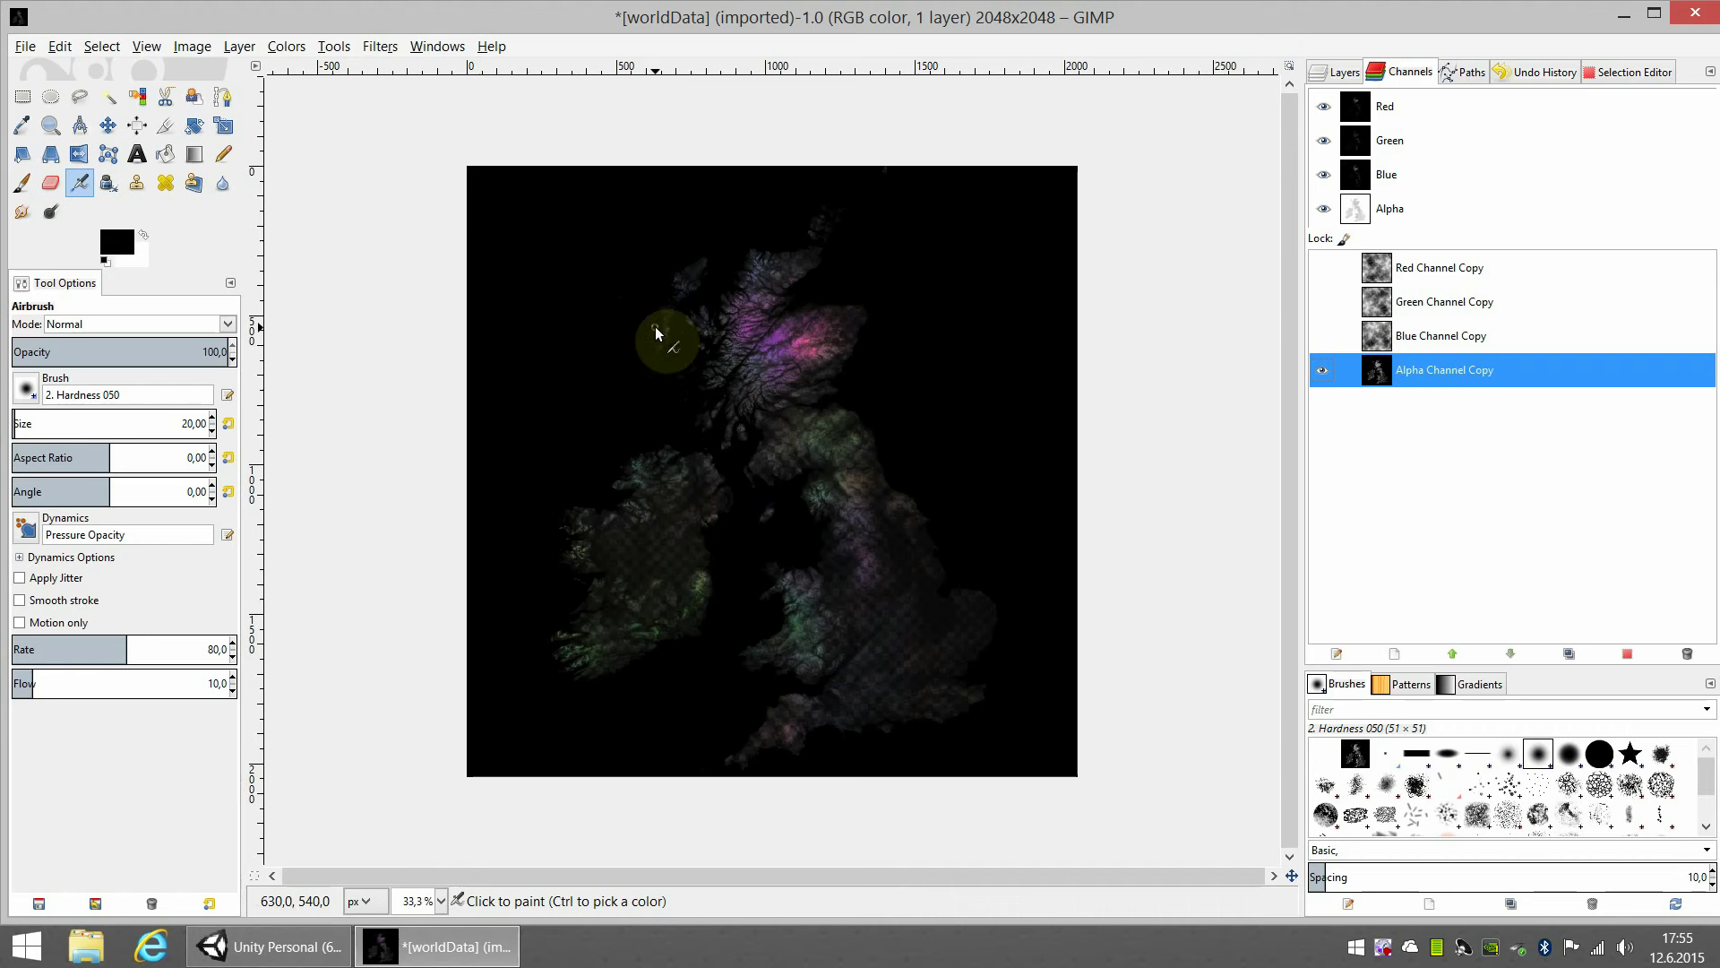
{"action": "mouse_move", "coordinate": [1085, 281]}
{"action": "left_mouse_down"}
{"action": "mouse_move", "coordinate": [865, 308]}
{"action": "mouse_move", "coordinate": [945, 328]}
{"action": "left_mouse_up"}
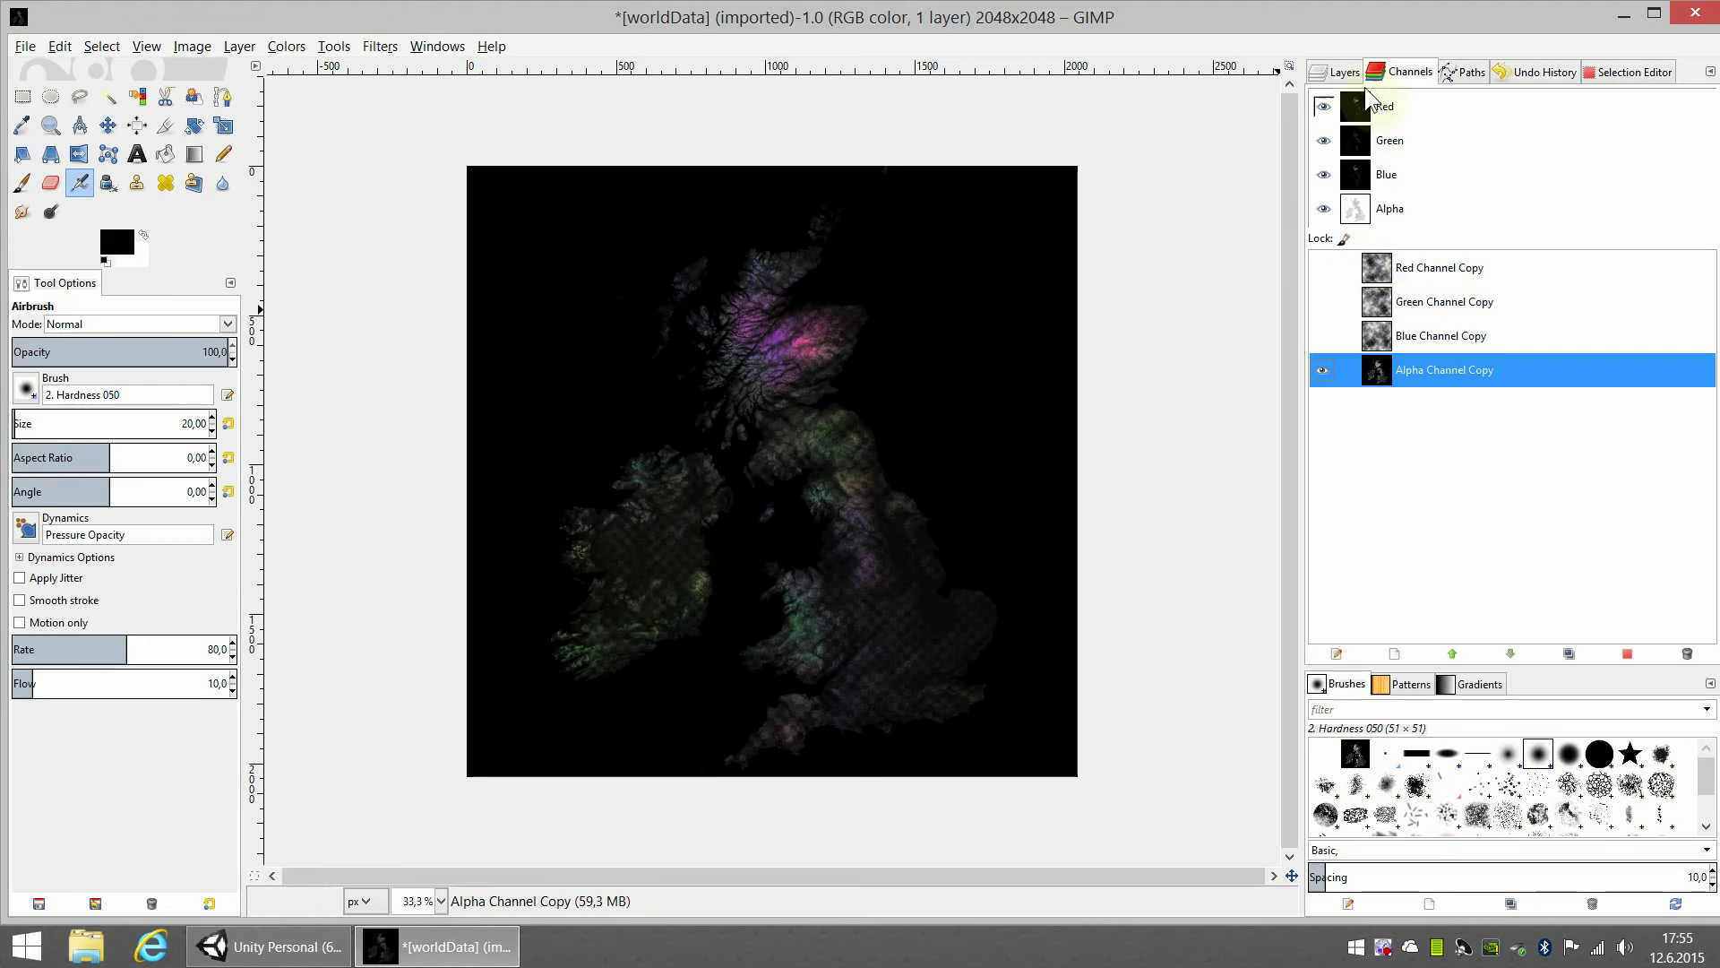
{"action": "left_click", "coordinate": [1335, 72]}
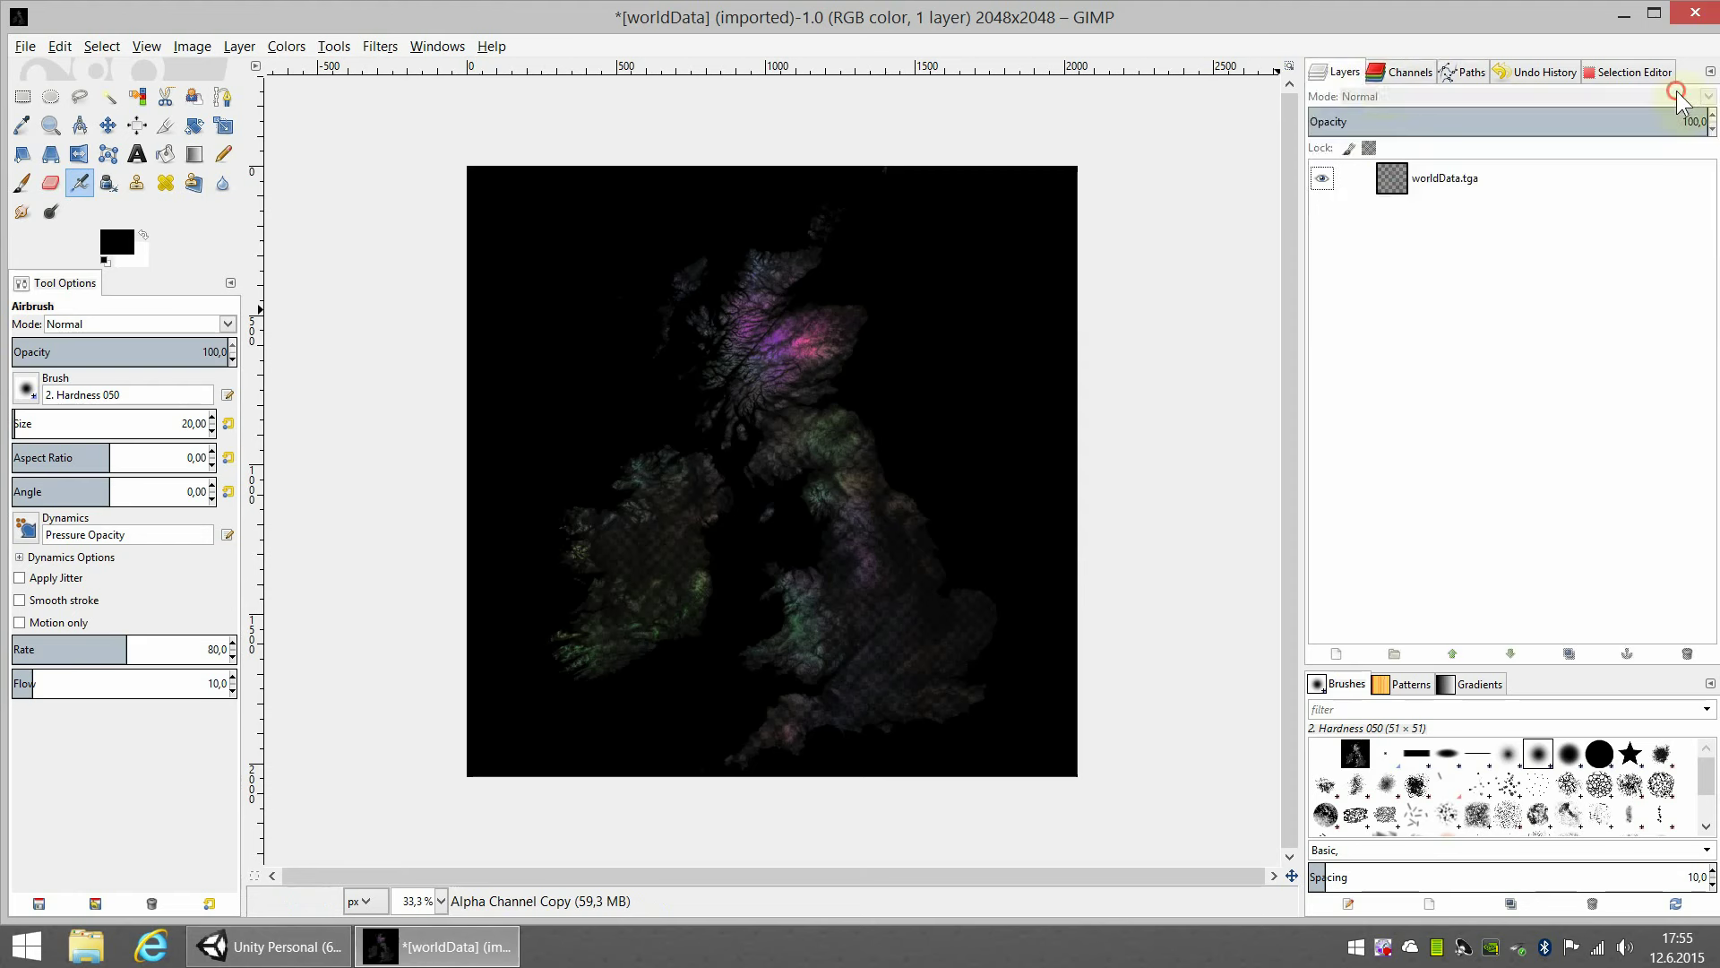
Browse Colors > Components without applying anything, reselect worldData.tga, then quit GIMP discarding changes.
{"action": "left_click", "coordinate": [1400, 73]}
{"action": "left_click", "coordinate": [1344, 73]}
{"action": "left_click", "coordinate": [288, 46]}
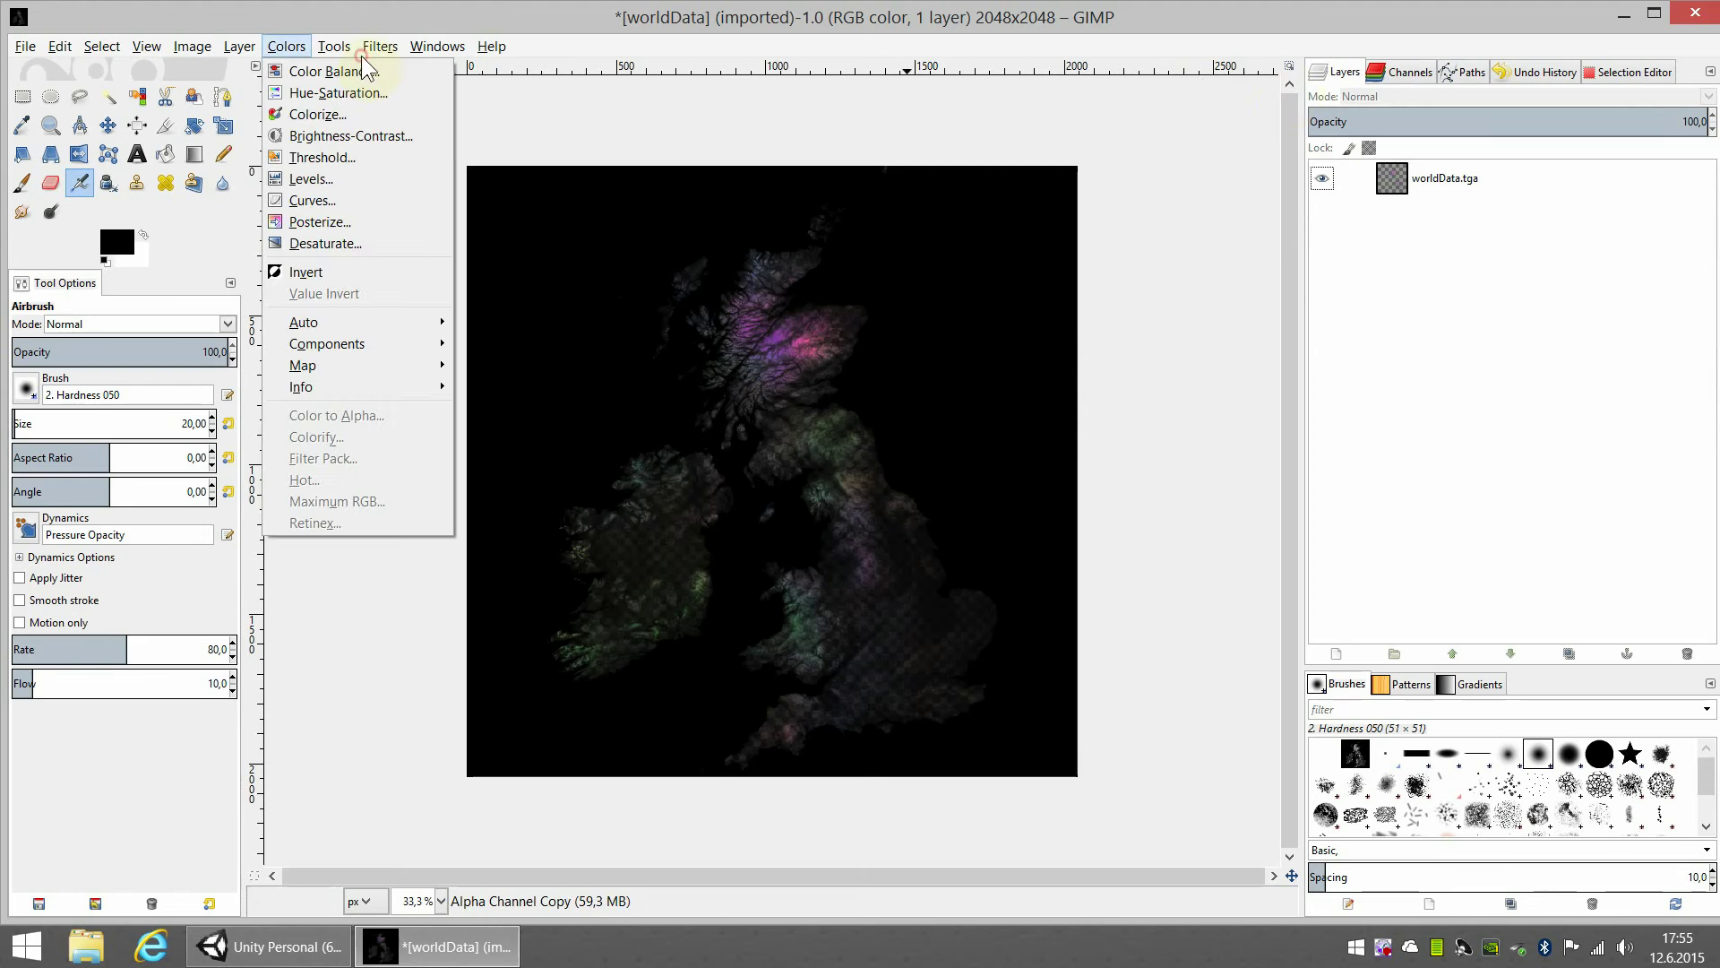
{"action": "mouse_move", "coordinate": [327, 344]}
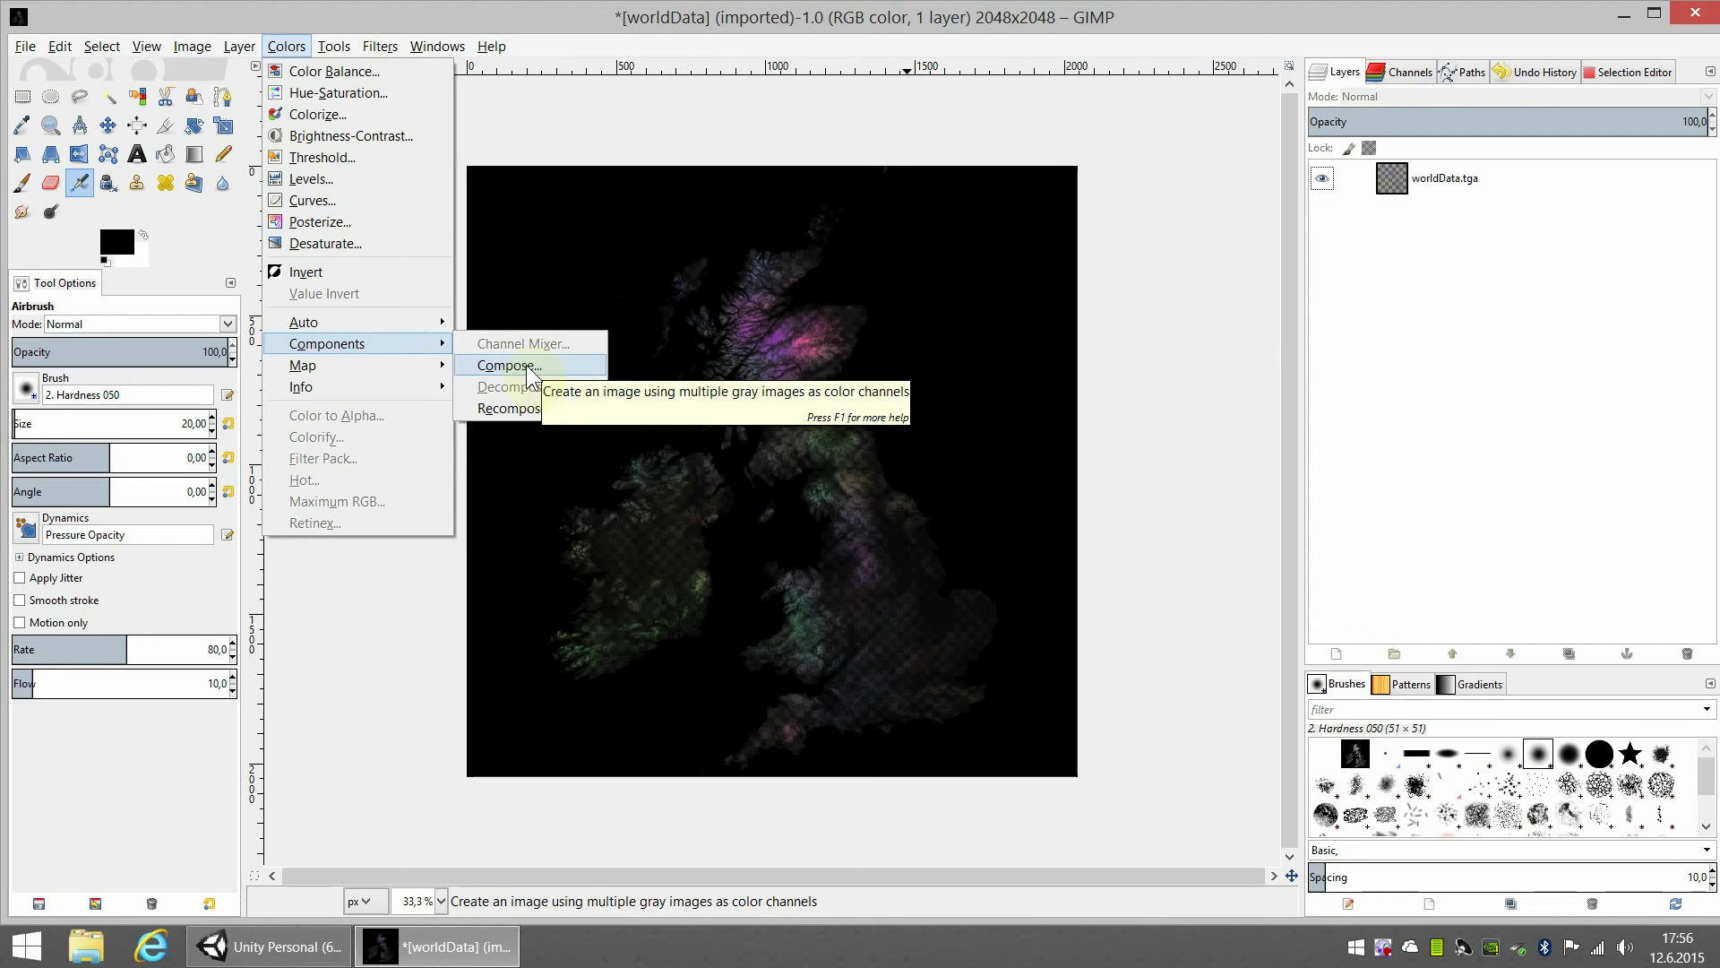
{"action": "left_click", "coordinate": [838, 335]}
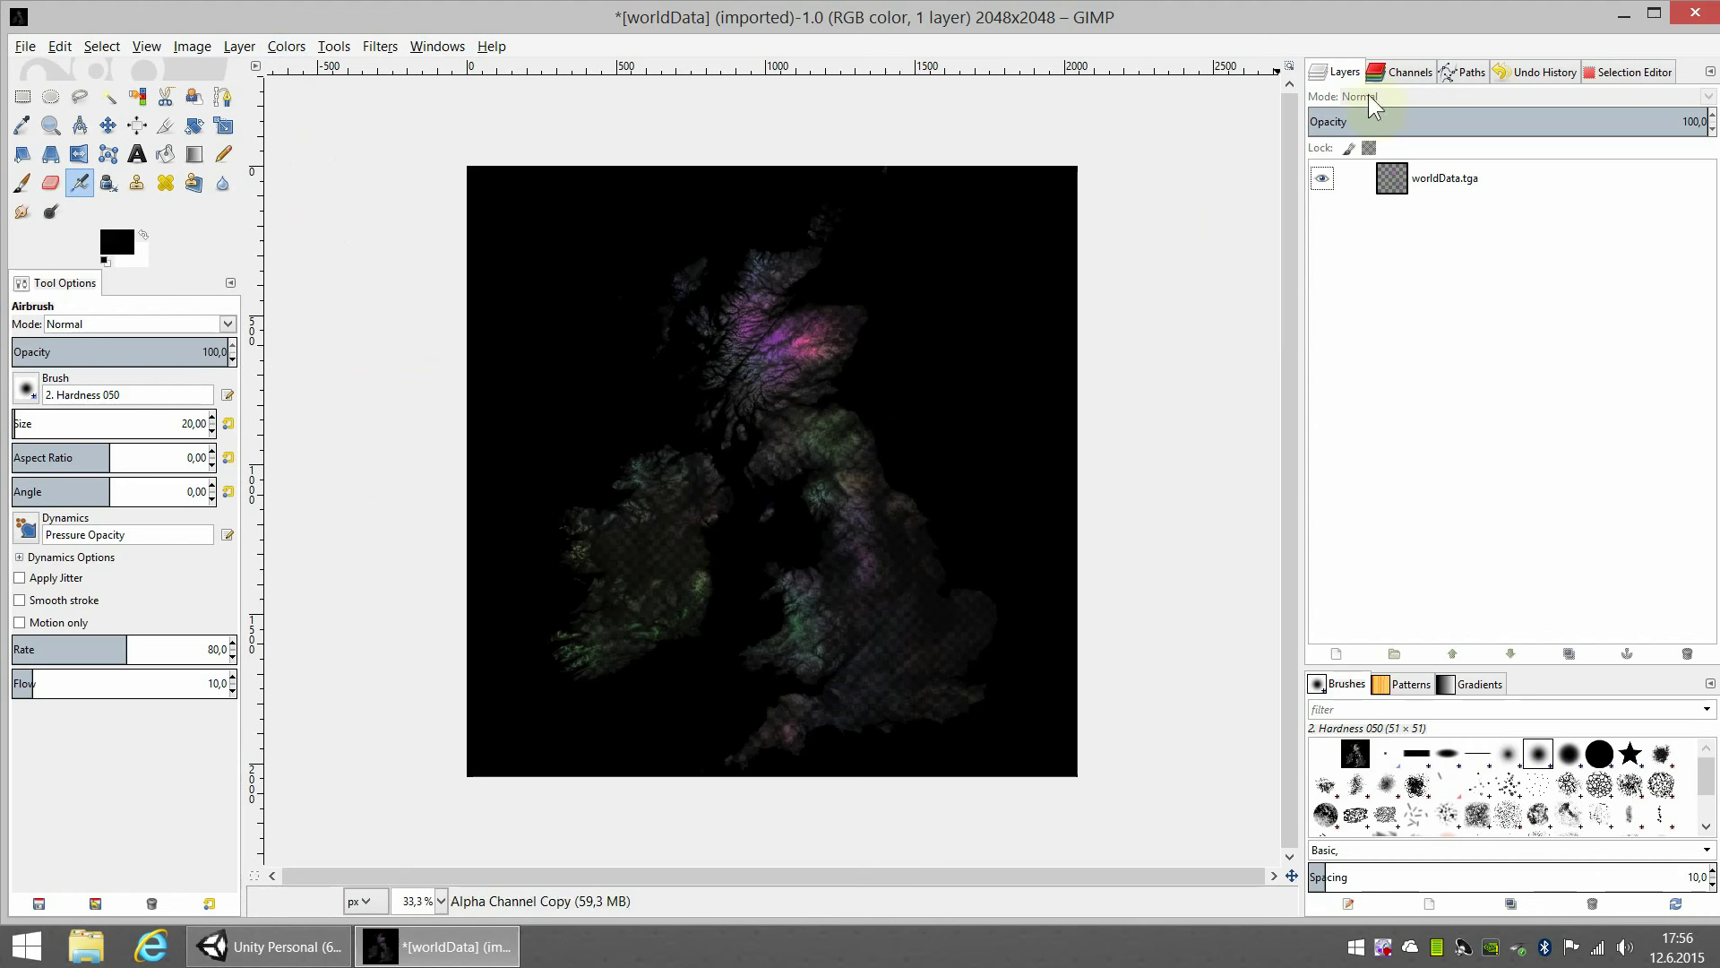
{"action": "left_click", "coordinate": [1449, 184]}
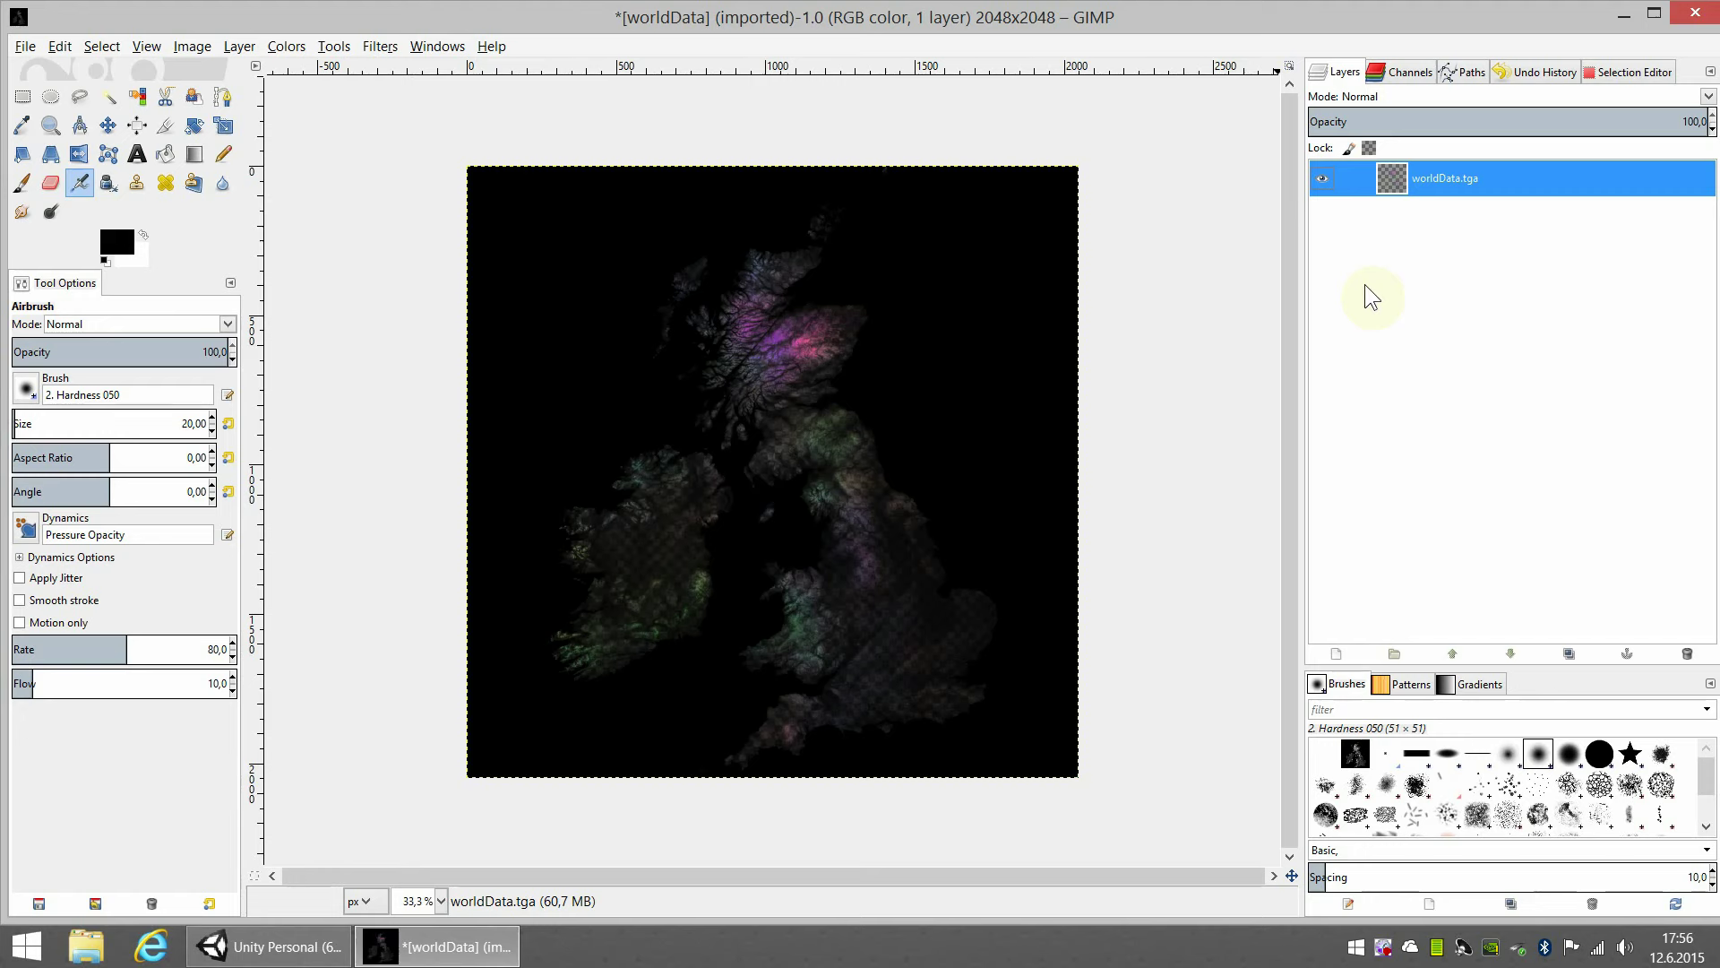
{"action": "left_click", "coordinate": [1696, 13]}
{"action": "left_click", "coordinate": [364, 376]}
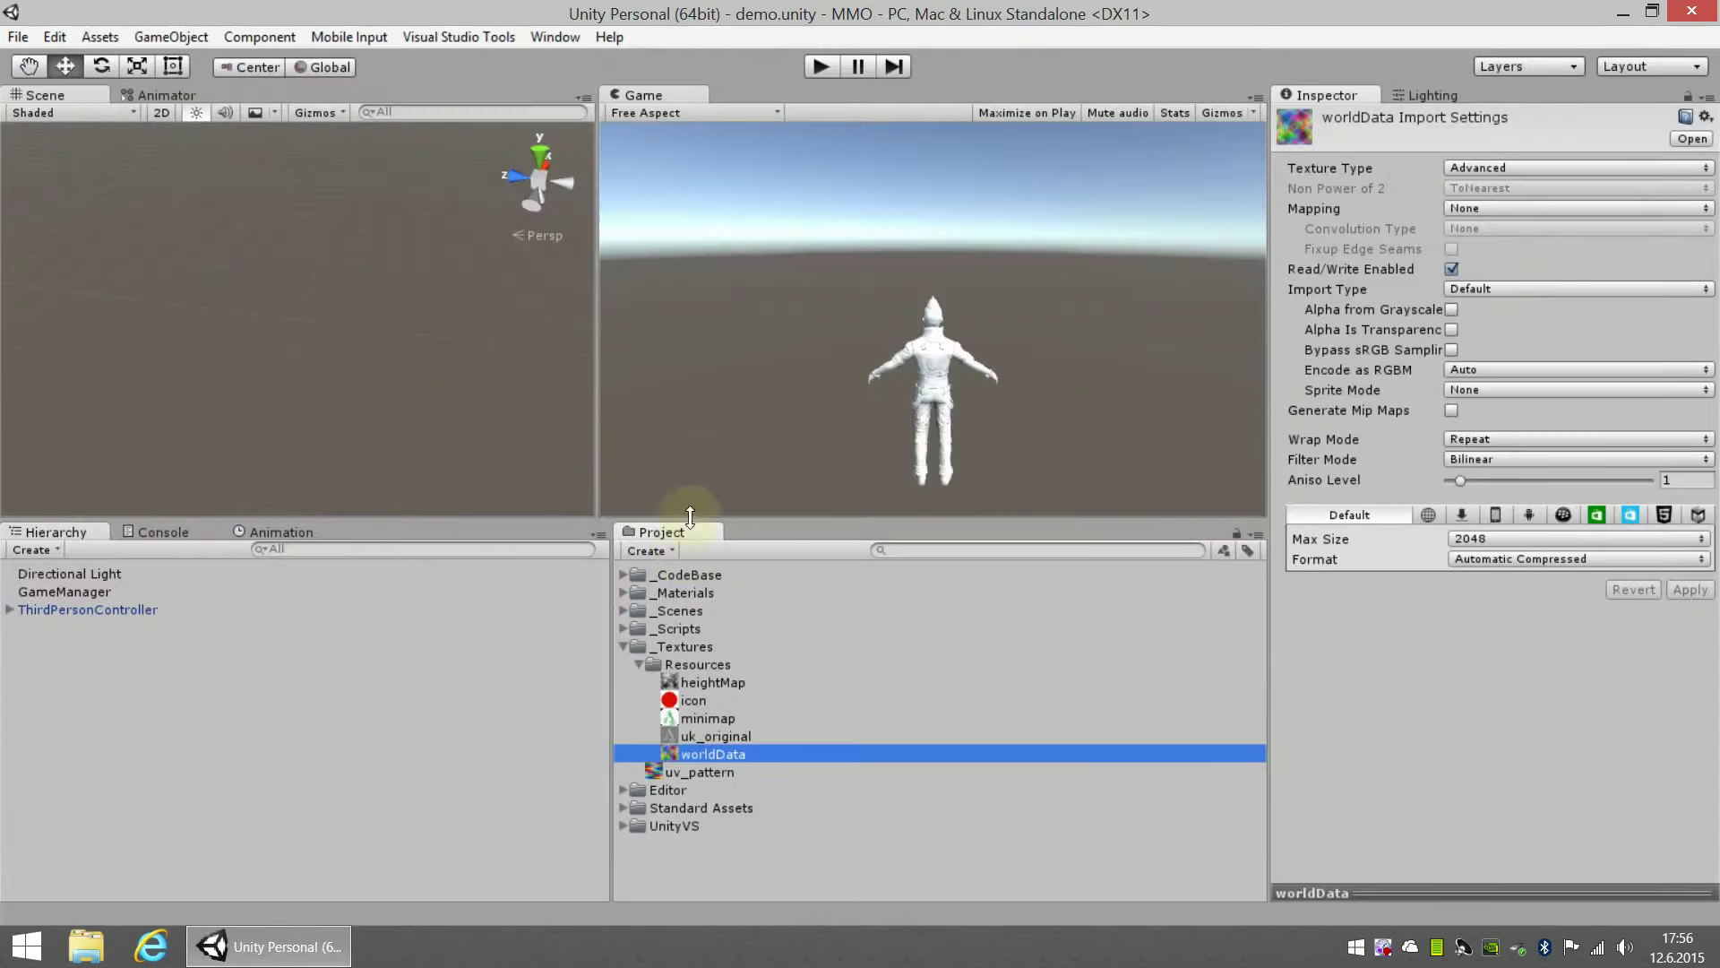